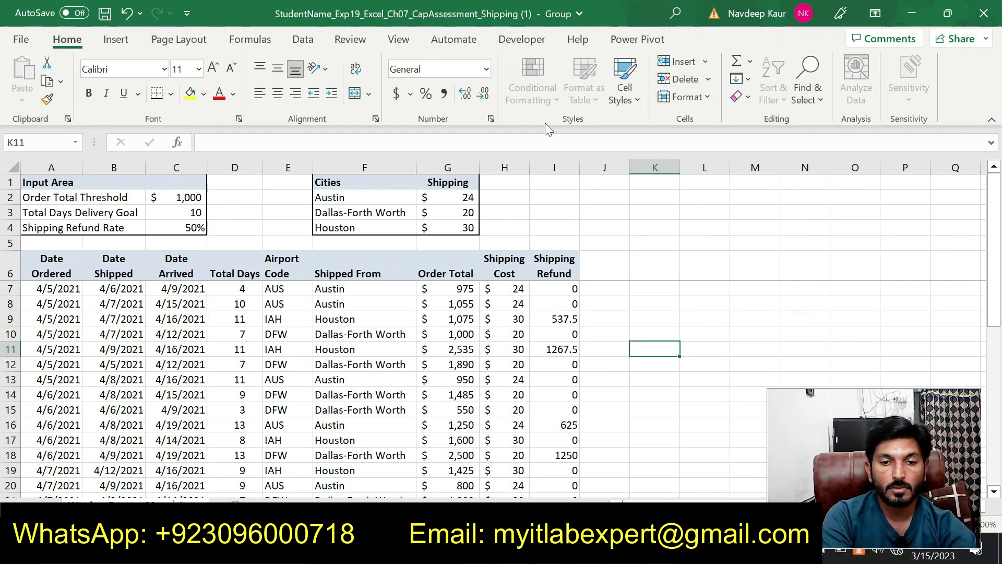
# Switch to the Word instructions document and highlight the workbook file name in step 1 in green
pyautogui.click(644, 306)
pyautogui.hotkey('alt', 'Tab')
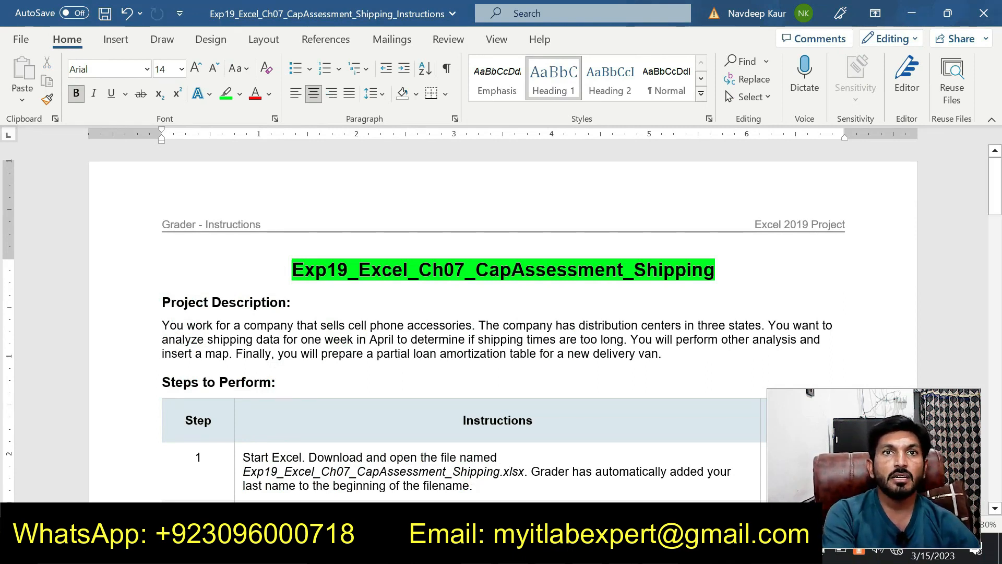
pyautogui.moveTo(1000, 204); pyautogui.dragTo(999, 223)
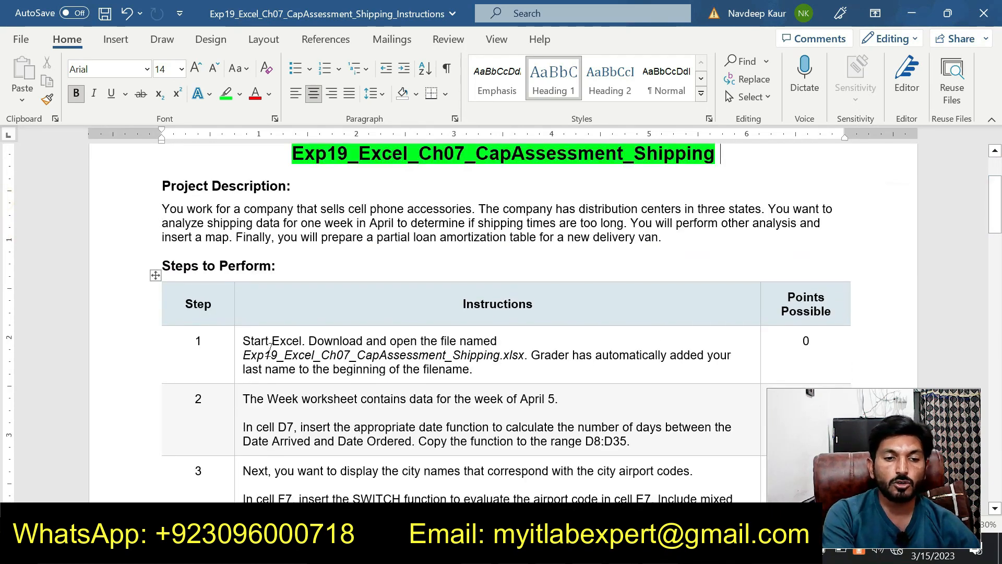
pyautogui.moveTo(244, 353); pyautogui.dragTo(526, 355)
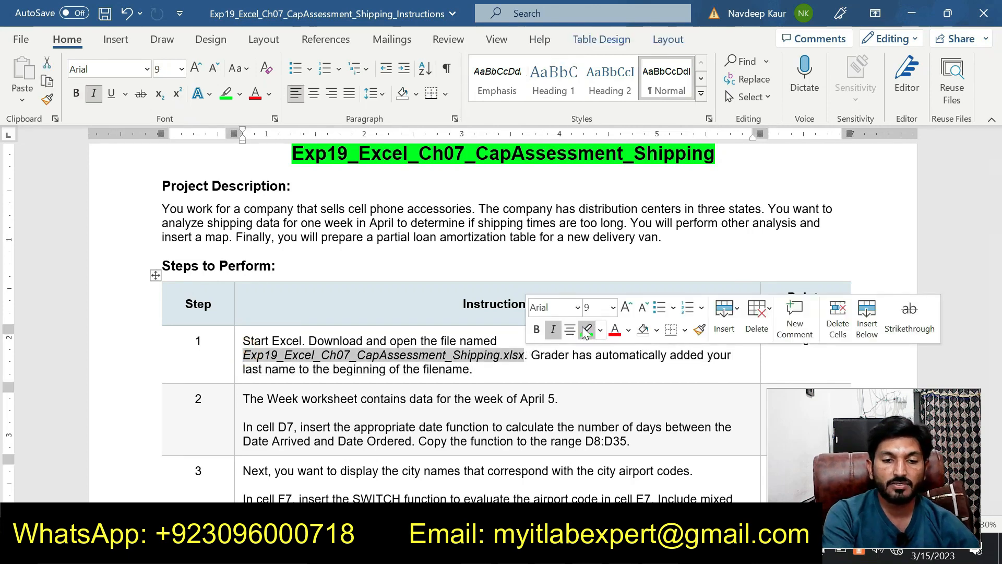
pyautogui.click(581, 328)
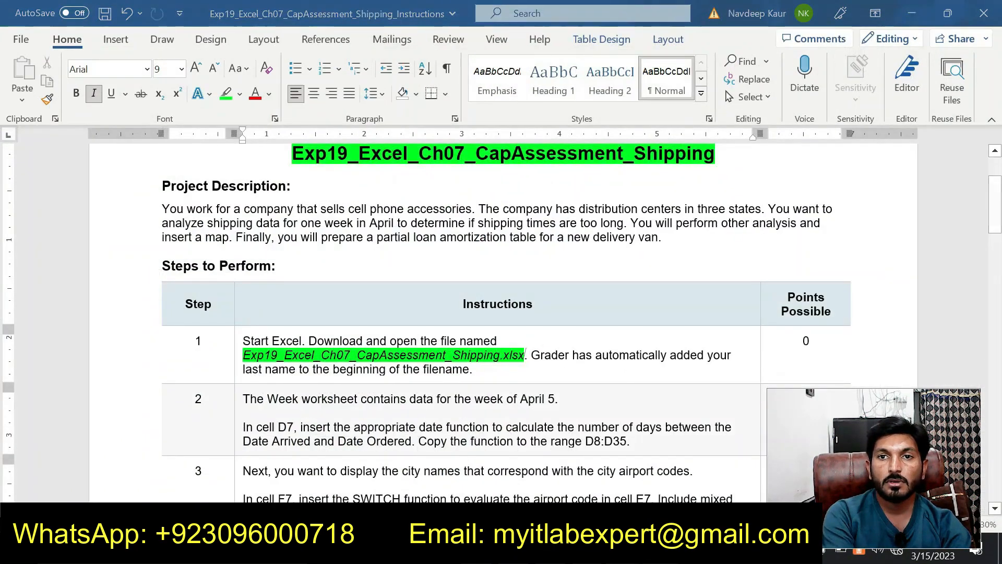
# Switch to the Exp19_Excel_Ch07_CapAssessment_Shipping workbook in Excel
pyautogui.moveTo(623, 548)
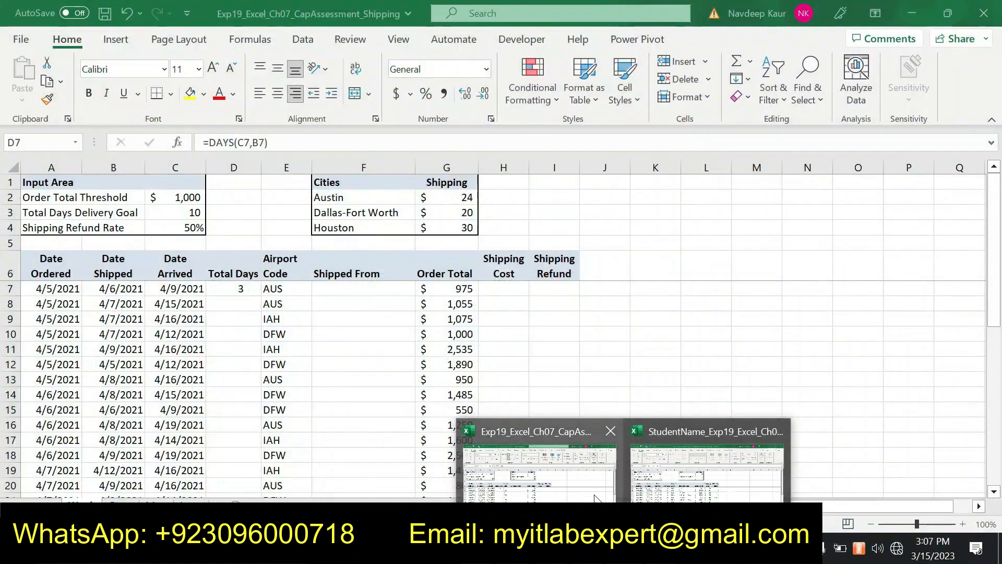
pyautogui.click(595, 494)
pyautogui.hotkey('alt', 'Tab')
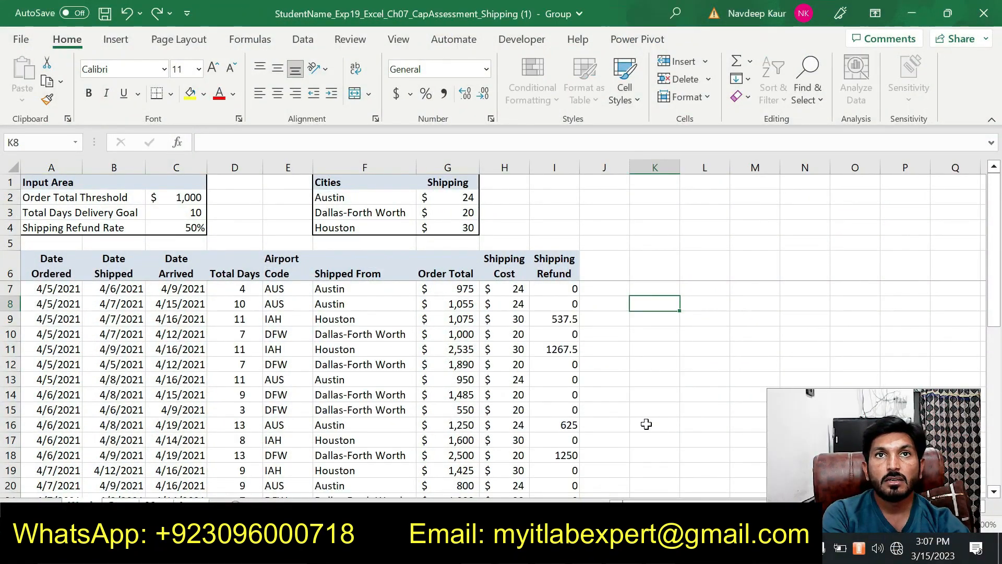
pyautogui.click(623, 548)
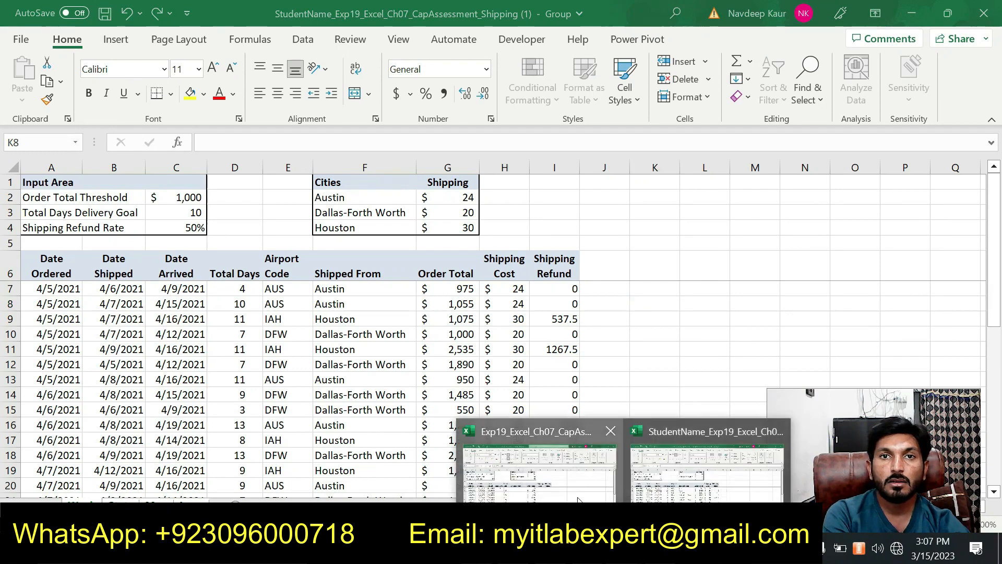
pyautogui.click(564, 485)
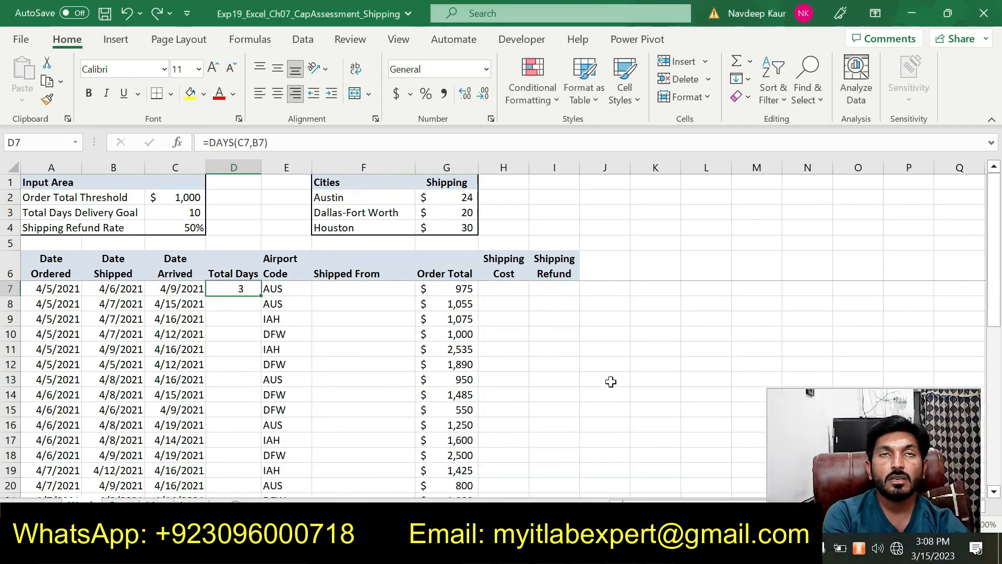
# Clear the existing DAYS formula from cell D7 in the Total Days column
pyautogui.press('F2')
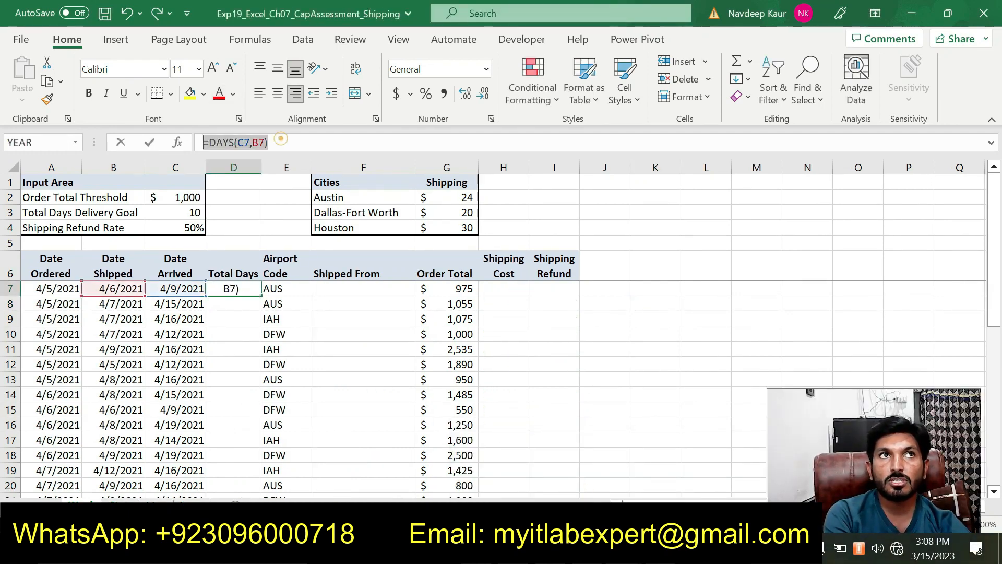
pyautogui.press('BackSpace')
pyautogui.press('BackSpace')
pyautogui.press('BackSpace')
pyautogui.press('BackSpace')
pyautogui.press('BackSpace')
pyautogui.press('BackSpace')
pyautogui.press('BackSpace')
pyautogui.press('BackSpace')
pyautogui.press('BackSpace')
pyautogui.press('BackSpace')
pyautogui.press('BackSpace')
pyautogui.press('BackSpace')
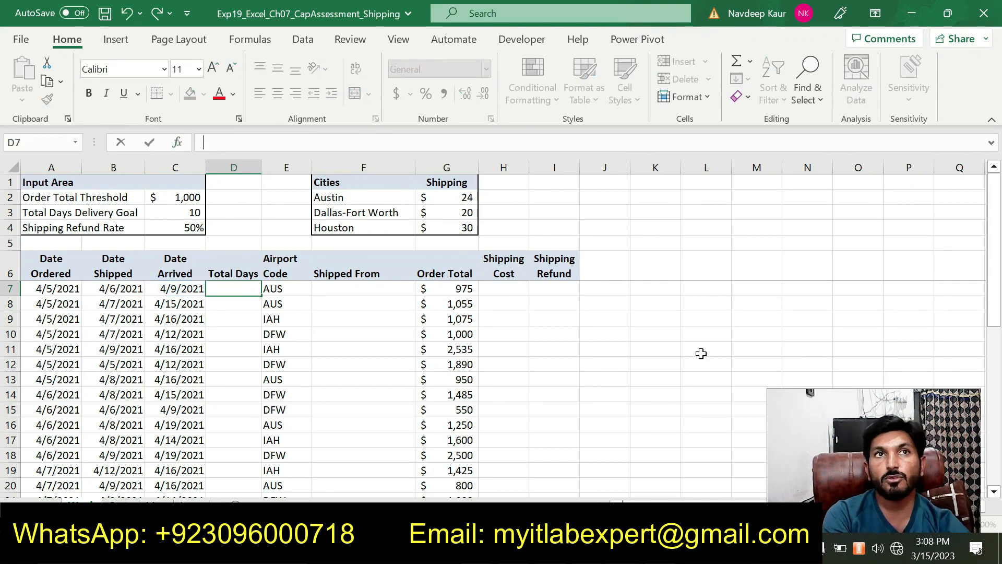
pyautogui.click(667, 337)
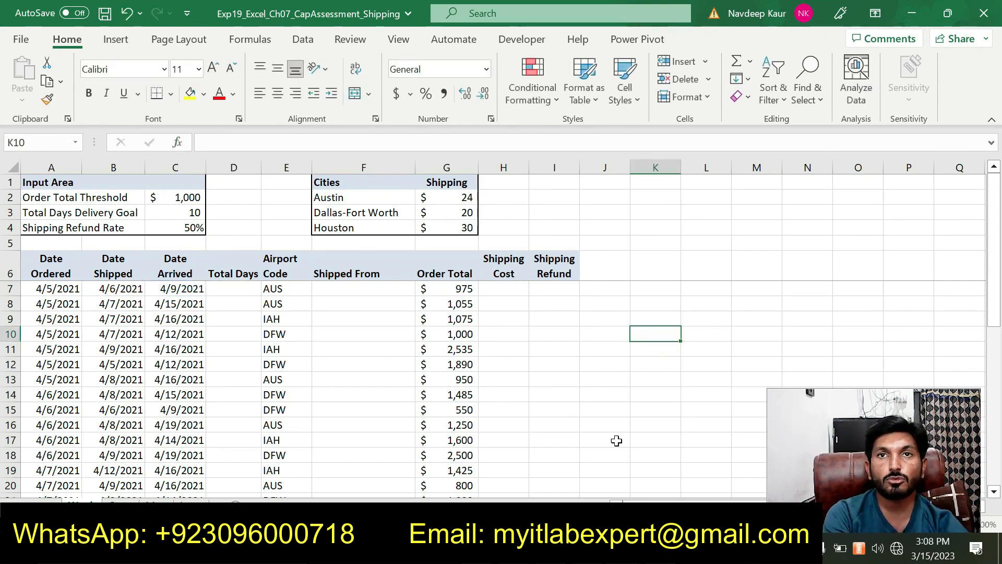
# Switch to the Word instructions and remove the highlight from the file name in step 1
pyautogui.click(600, 551)
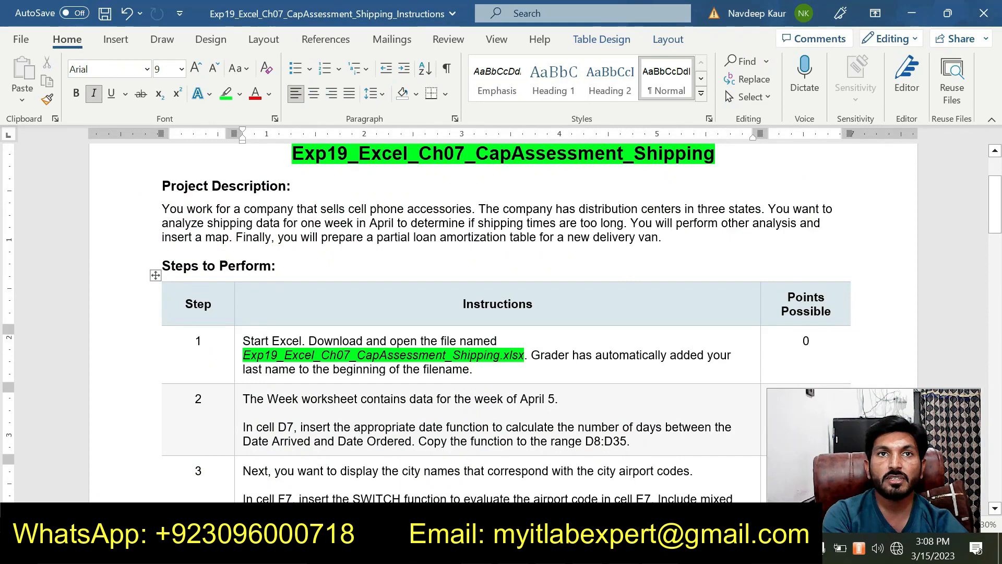
pyautogui.moveTo(525, 357); pyautogui.dragTo(253, 354)
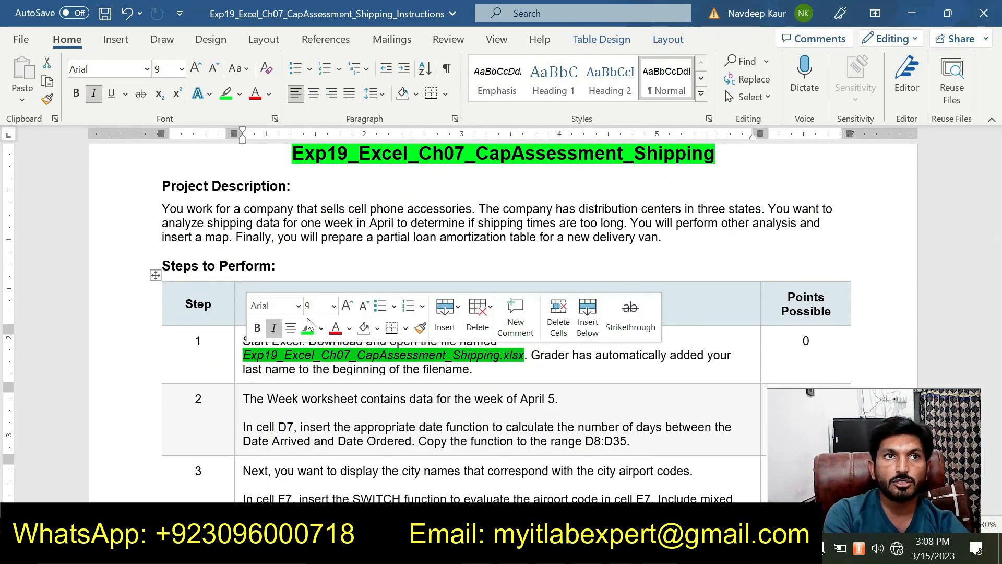
pyautogui.click(308, 328)
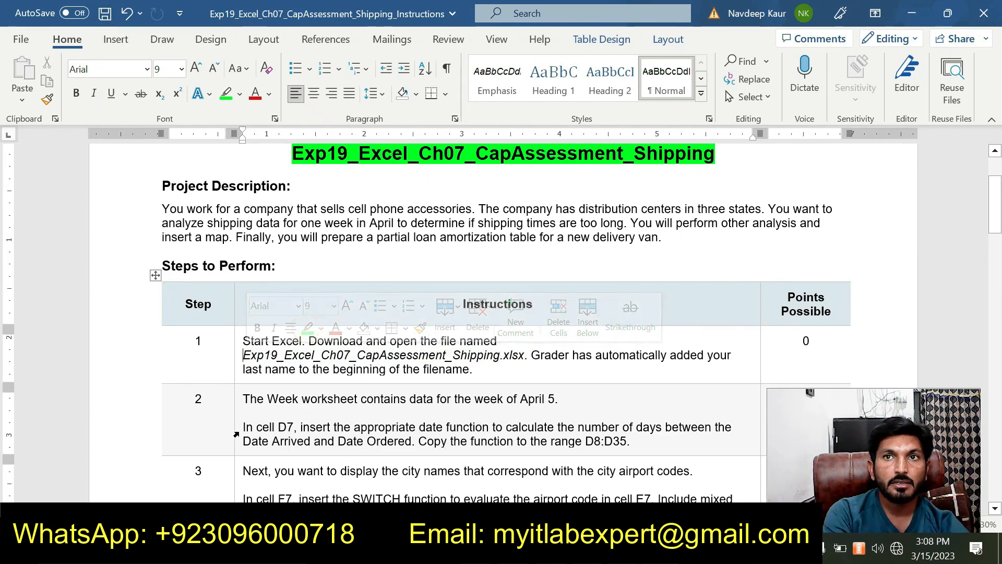
# Highlight in green the step 2 instruction about the date function in D7, and review its Date Arrived and Date Ordered references
pyautogui.moveTo(243, 427); pyautogui.dragTo(640, 441)
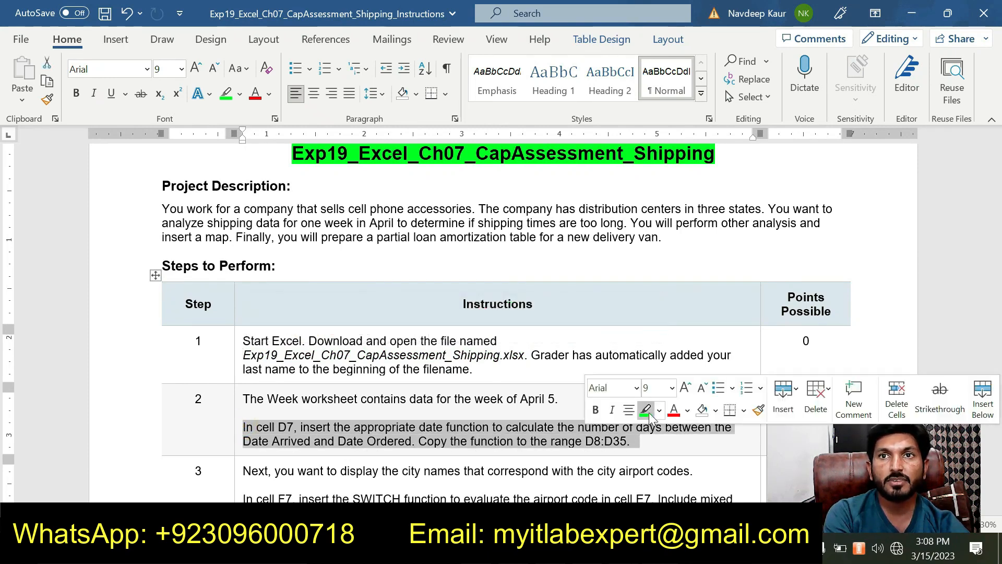
pyautogui.click(645, 413)
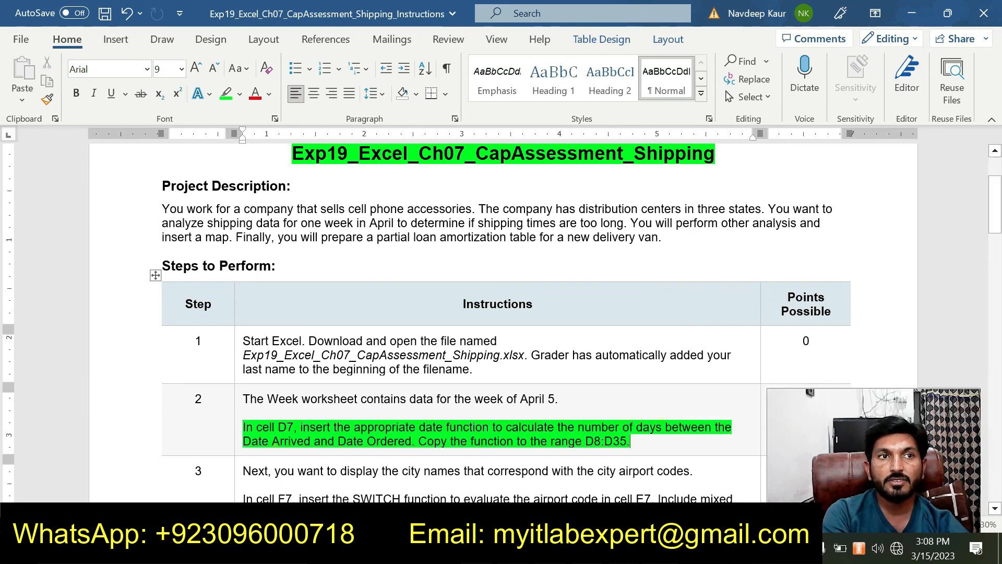
pyautogui.doubleClick(282, 441)
pyautogui.moveTo(340, 441); pyautogui.dragTo(361, 441)
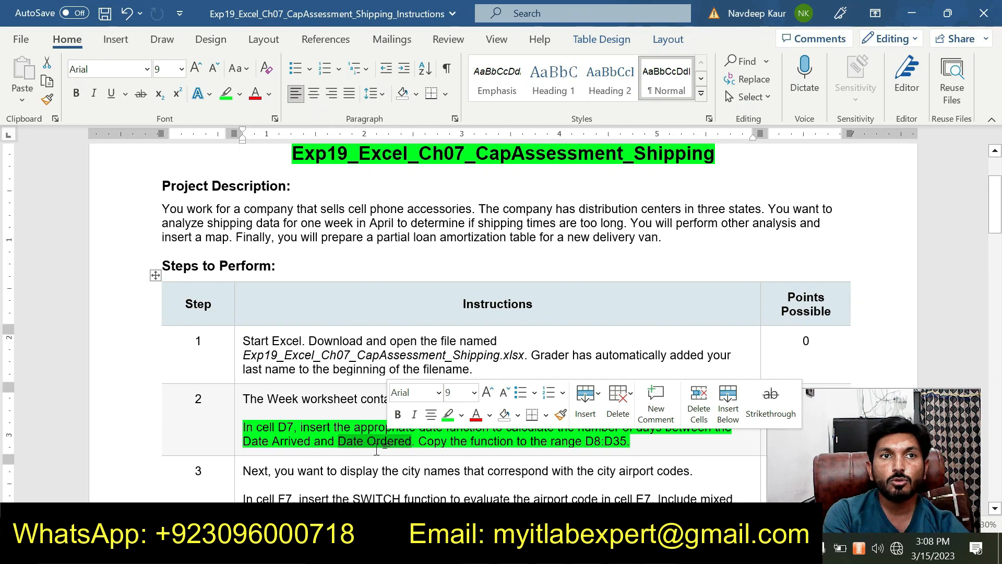
pyautogui.click(361, 430)
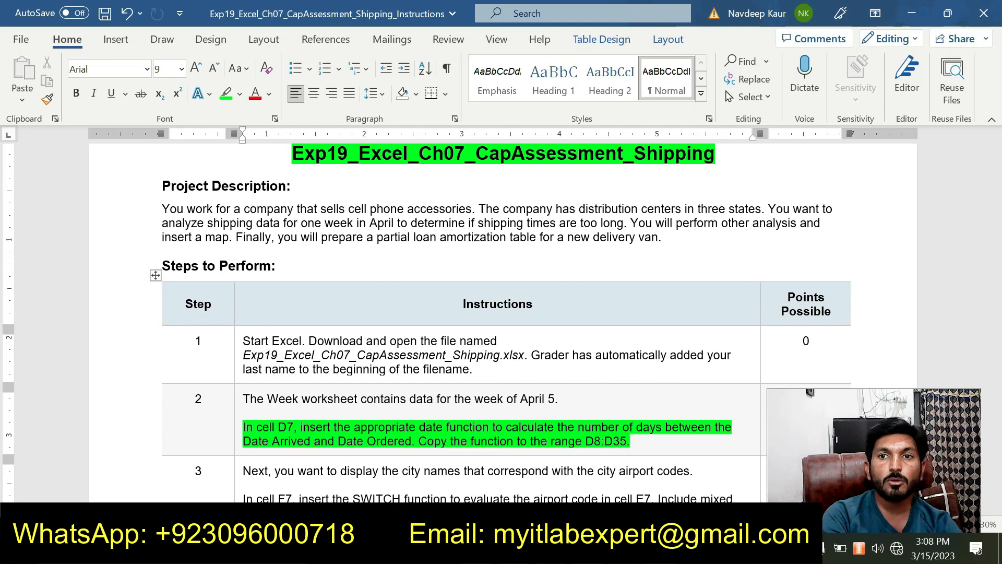
# Switch to the Exp19_Excel_Ch07_CapAssessment_Shipping workbook in Excel and enter =DAYS(C7,A7) in cell D7
pyautogui.moveTo(660, 549)
pyautogui.click(569, 479)
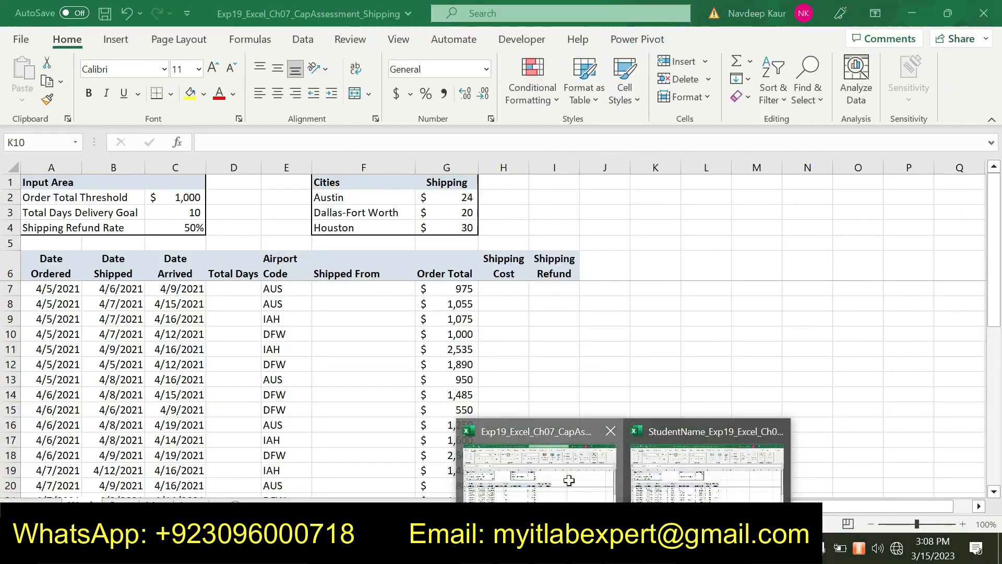
pyautogui.click(228, 275)
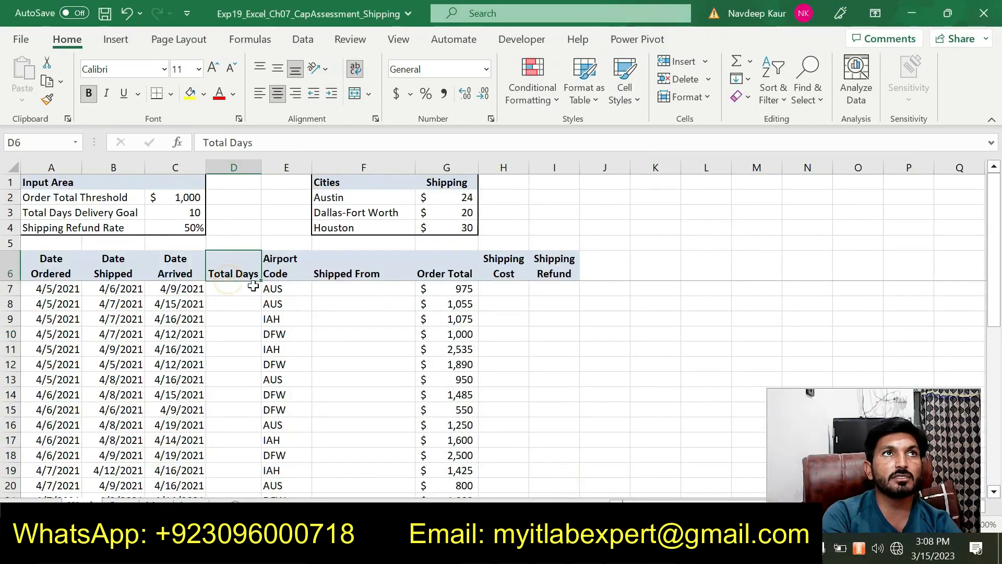
pyautogui.click(230, 294)
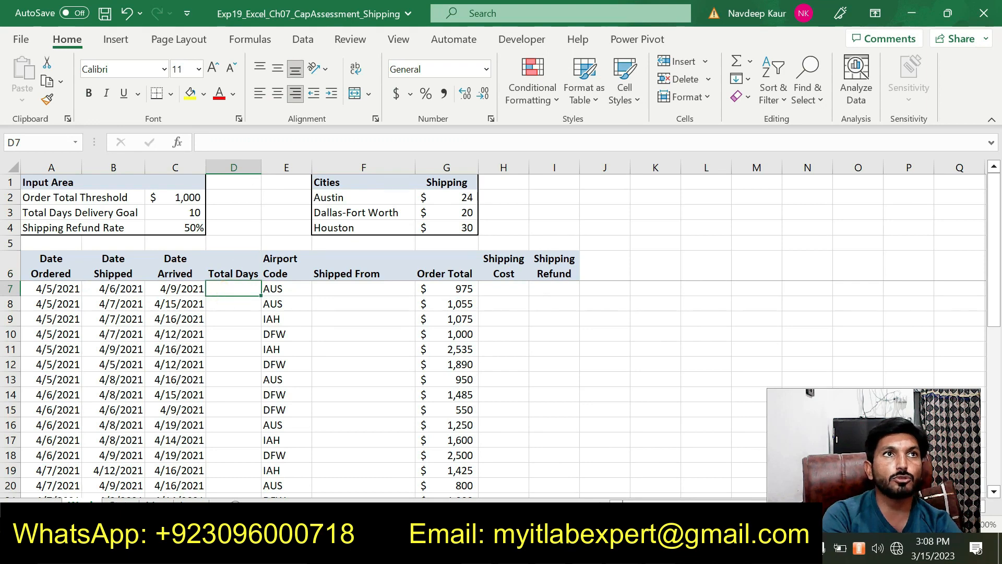
pyautogui.write('=')
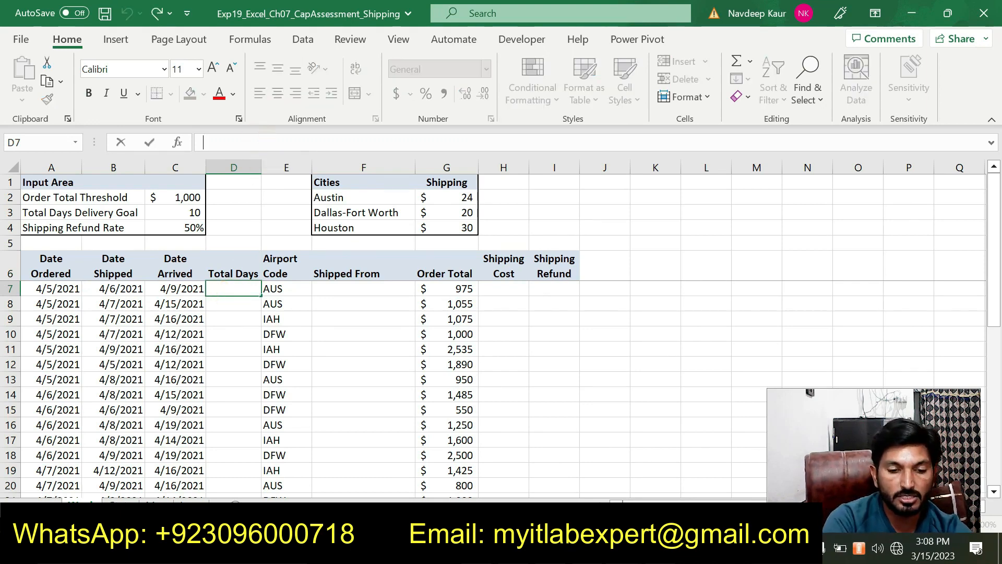
pyautogui.write('da')
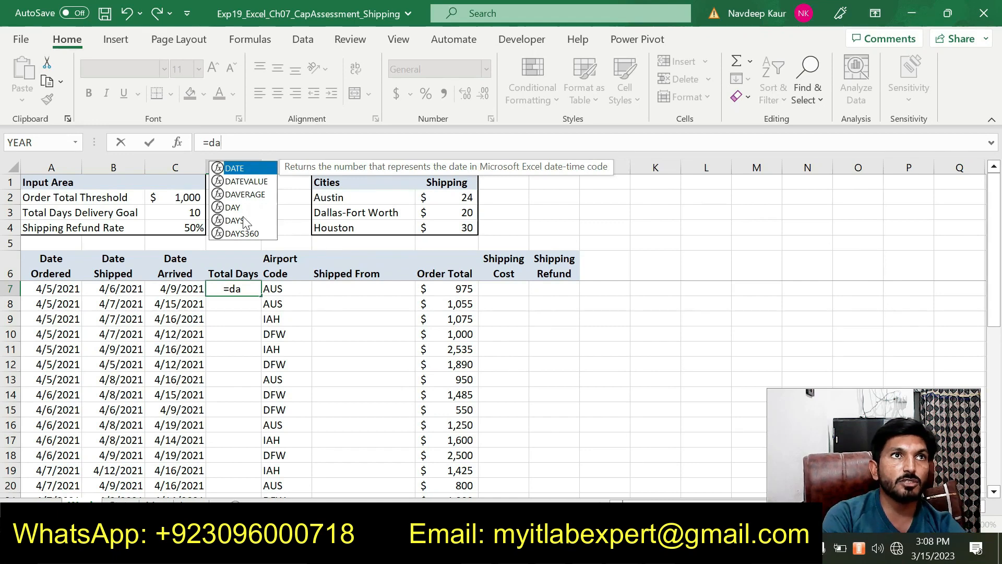
pyautogui.doubleClick(241, 220)
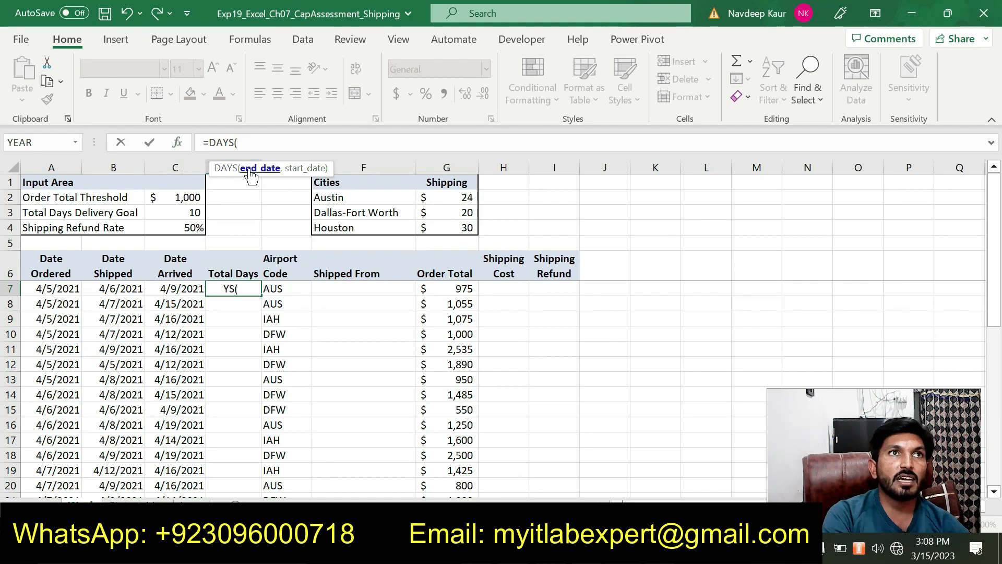
pyautogui.click(178, 296)
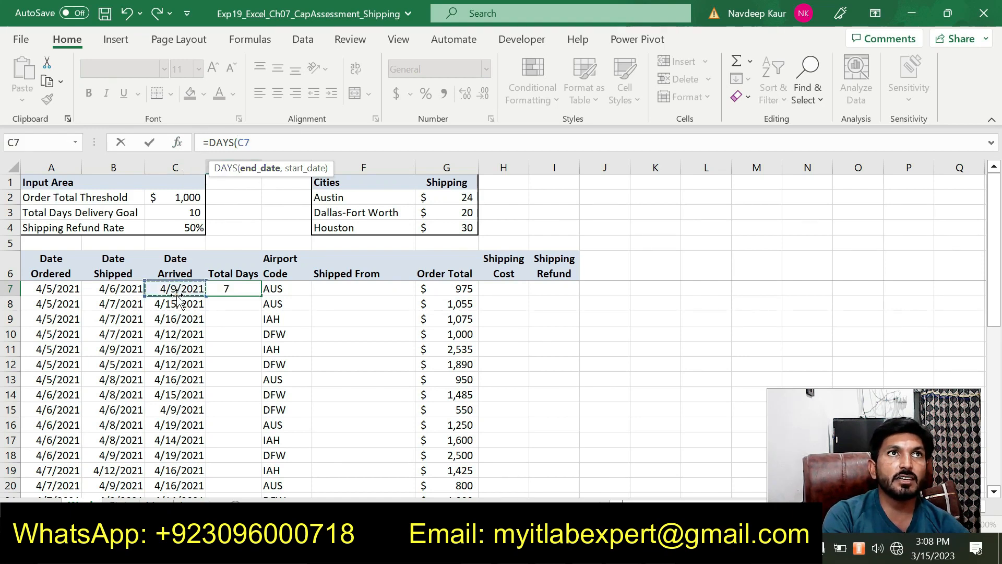
pyautogui.write(',')
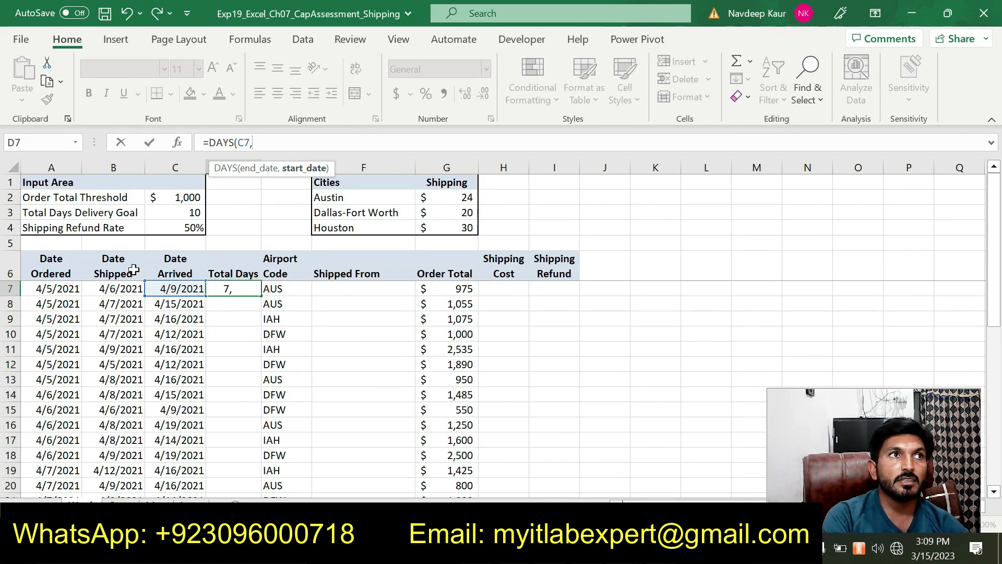
pyautogui.click(63, 288)
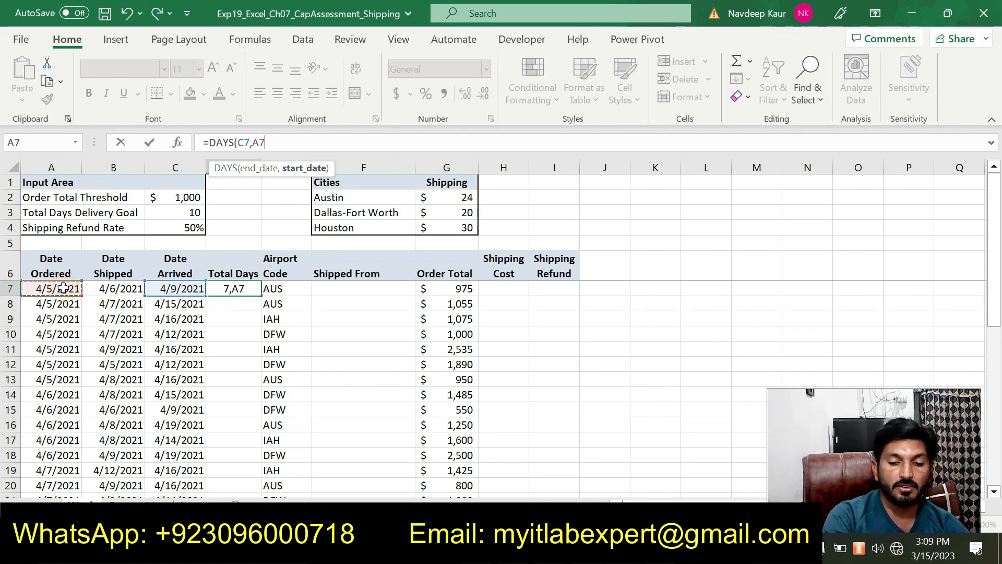
pyautogui.write(')')
pyautogui.press('Return')
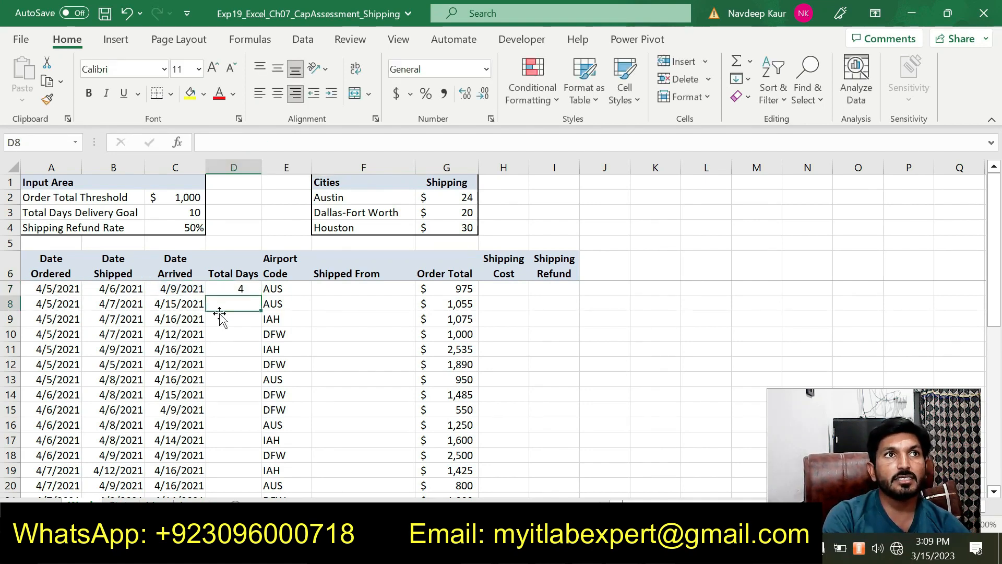
# Copy the DAYS formula from D7 down to the range D8:D35
pyautogui.click(238, 286)
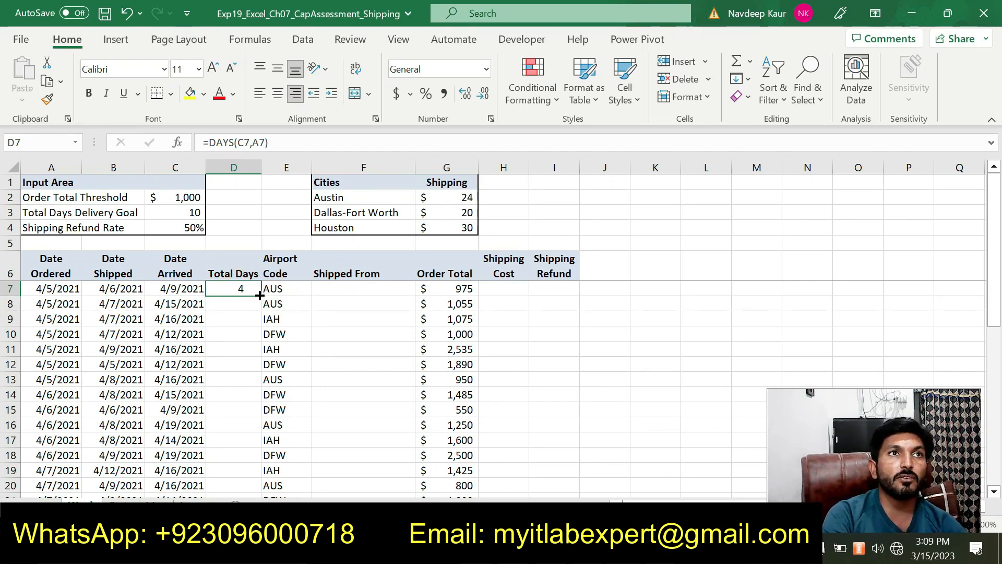
pyautogui.moveTo(260, 295); pyautogui.dragTo(255, 442)
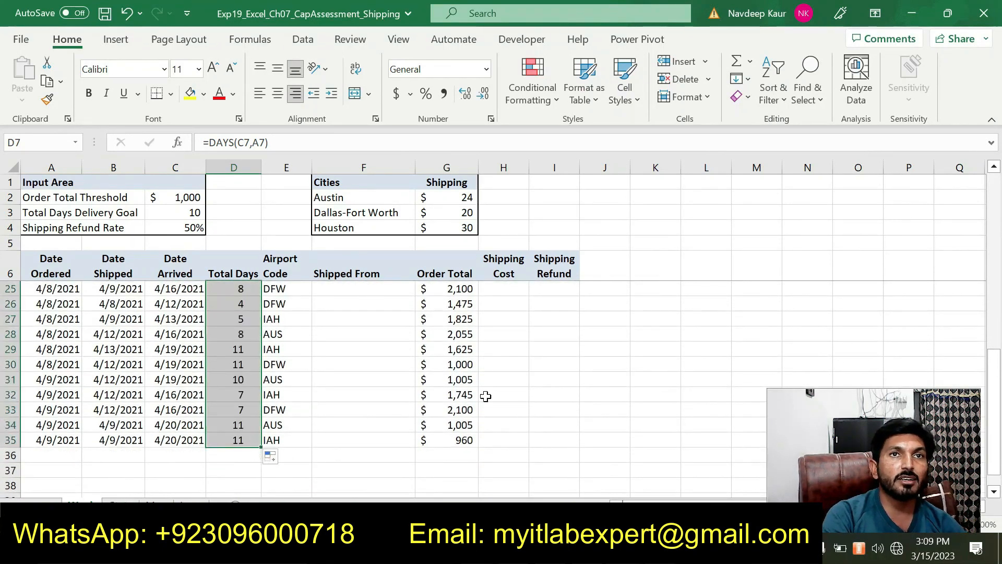
pyautogui.click(992, 285)
pyautogui.moveTo(994, 289); pyautogui.dragTo(993, 290)
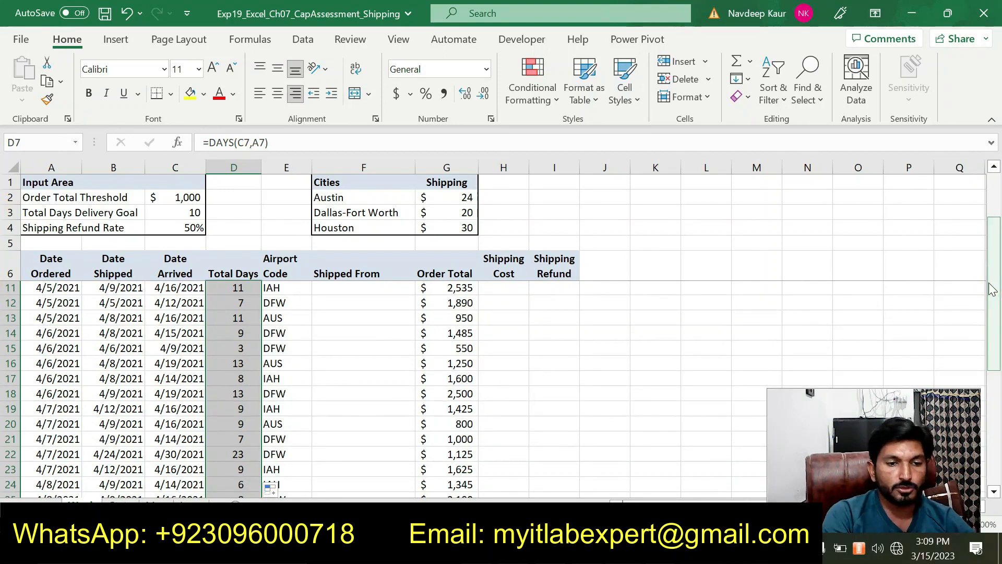
pyautogui.click(325, 329)
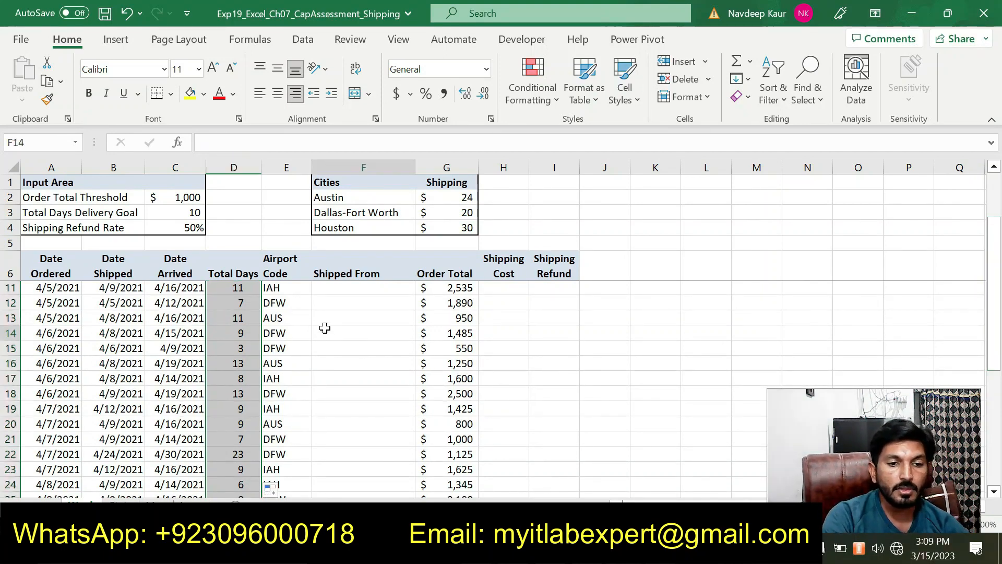
# Switch to the Word instructions and remove the highlight from the step 2 text about cell D7
pyautogui.hotkey('alt', 'Tab')
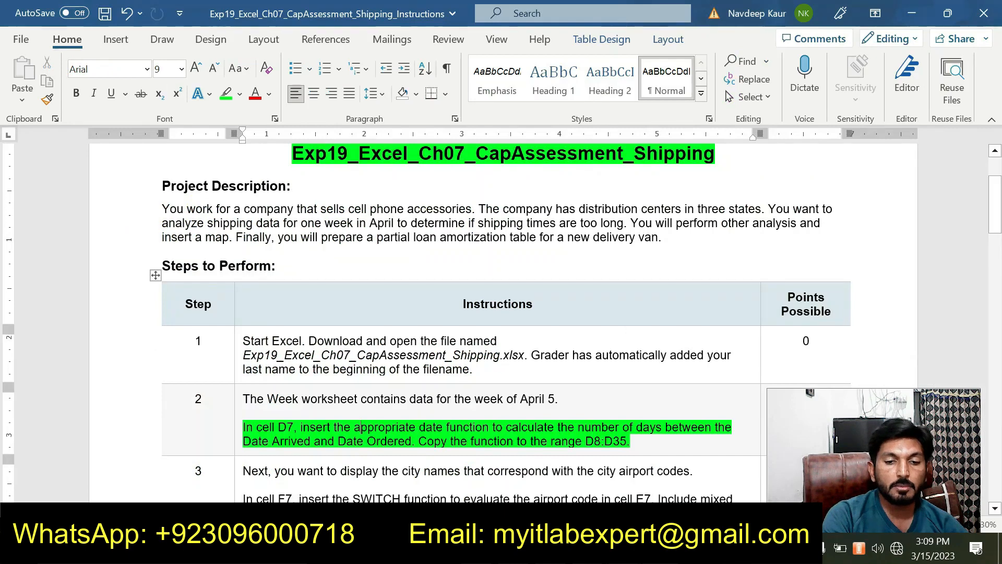
pyautogui.moveTo(634, 441)
pyautogui.mouseDown()
pyautogui.moveTo(368, 441)
pyautogui.moveTo(246, 413)
pyautogui.moveTo(246, 426)
pyautogui.mouseUp()
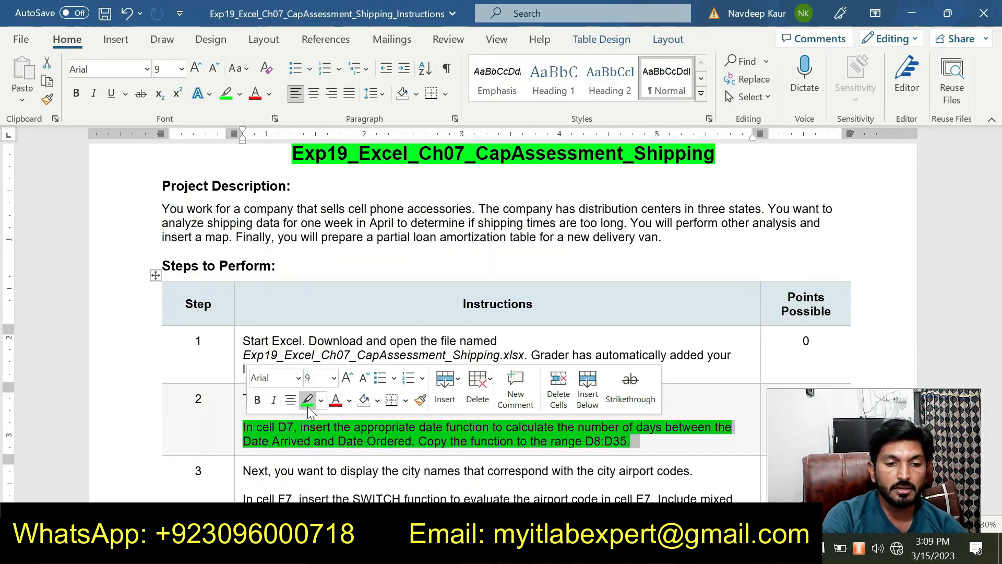
pyautogui.click(308, 406)
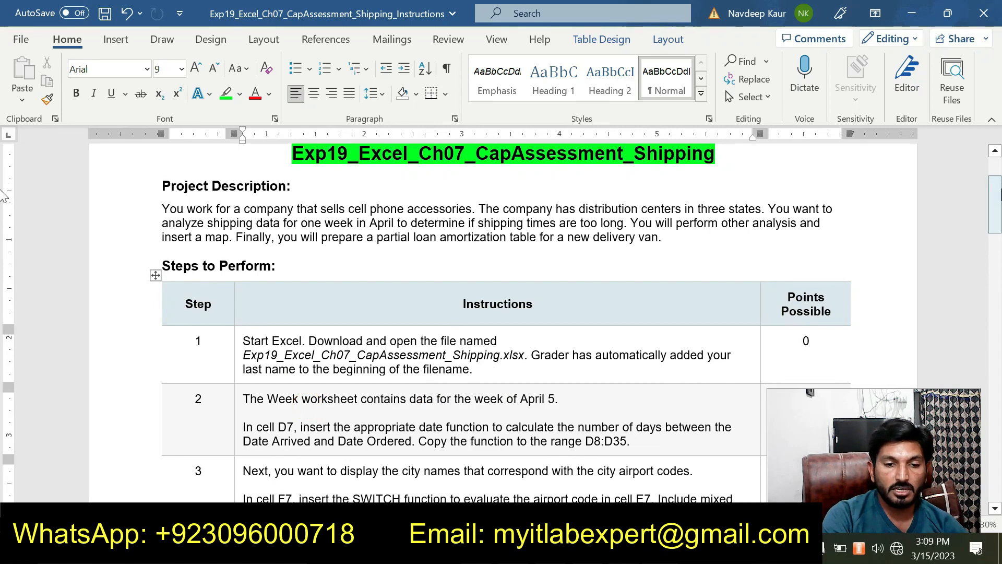
# Highlight in green the step 3 instruction about the SWITCH function in F7, and switch to the Shipping workbook in Excel
pyautogui.moveTo(998, 199); pyautogui.dragTo(998, 220)
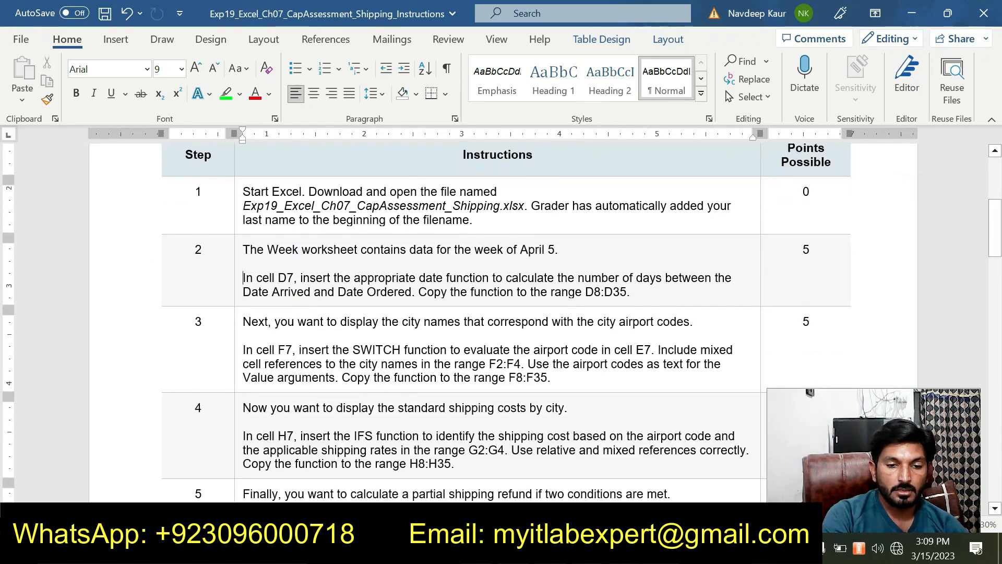
pyautogui.moveTo(551, 378); pyautogui.dragTo(246, 355)
pyautogui.click(305, 324)
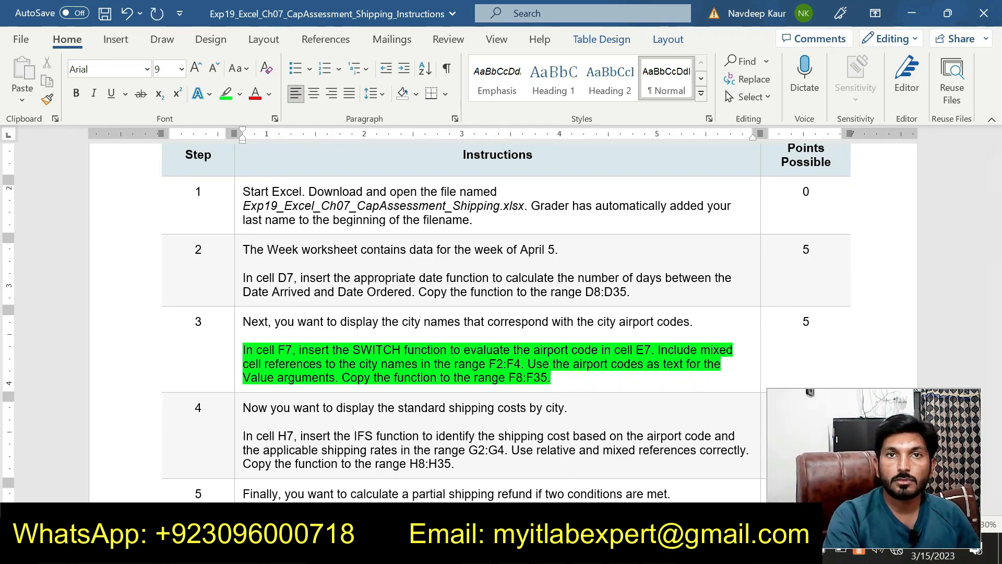
pyautogui.click(662, 551)
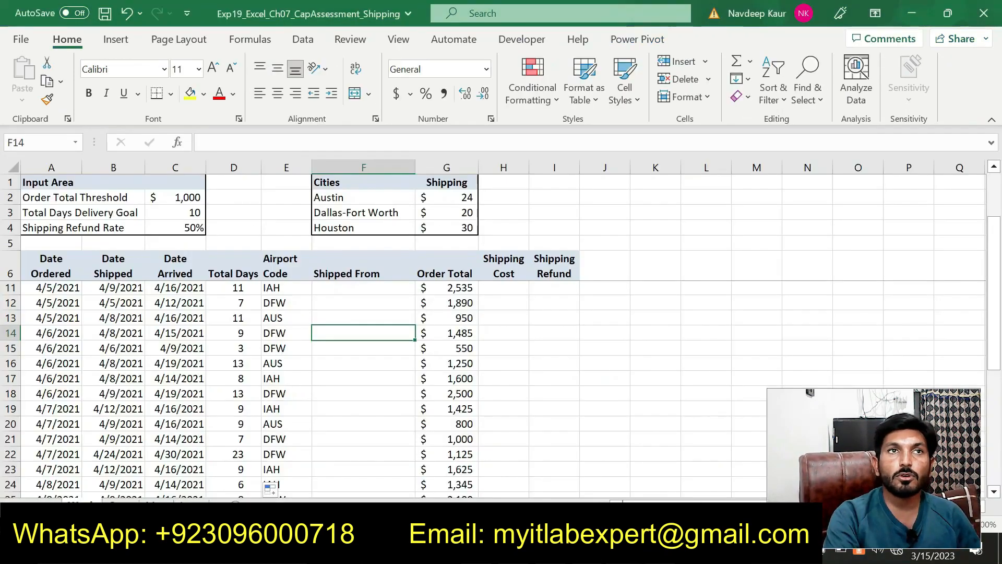
pyautogui.click(350, 285)
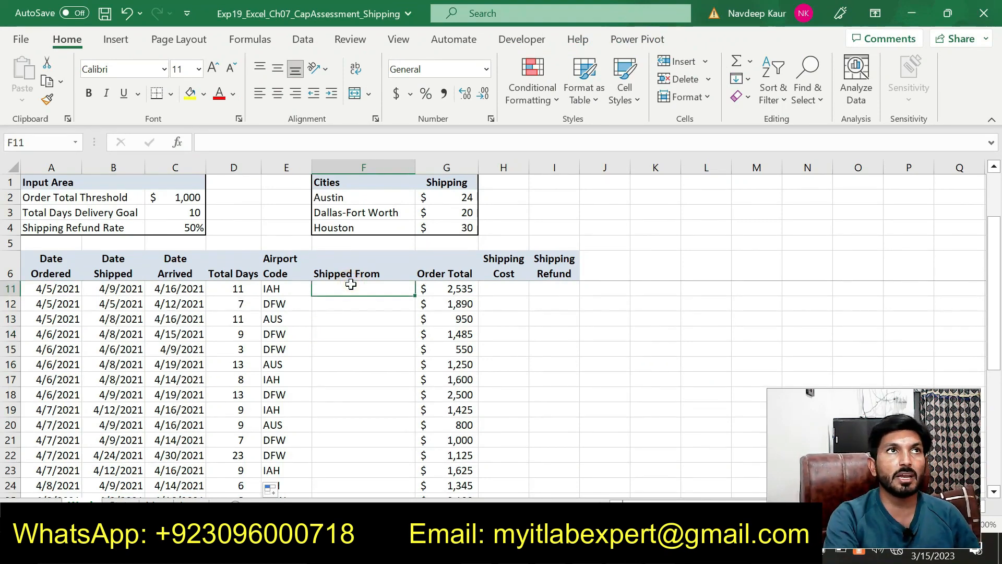
pyautogui.write('=')
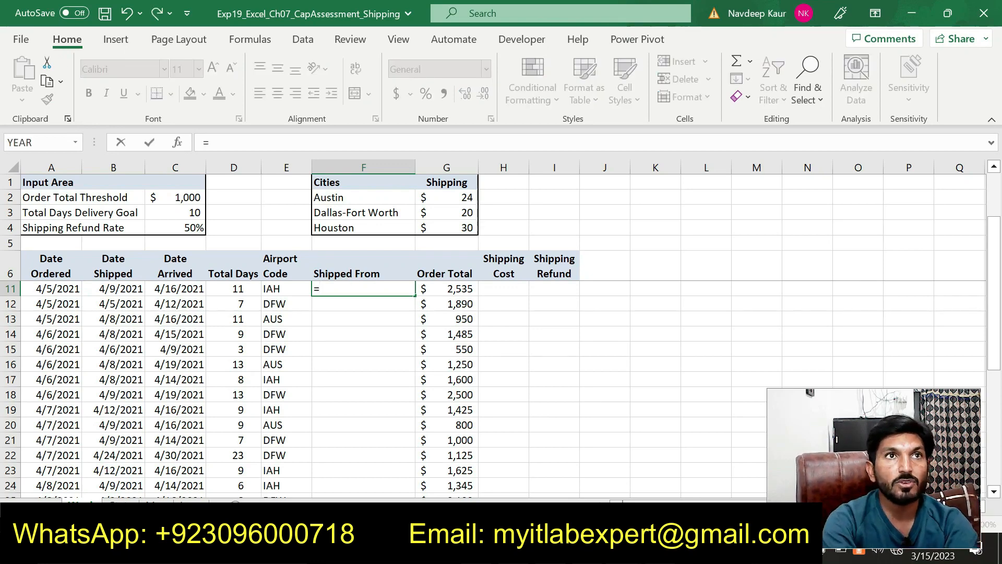
pyautogui.write('sw')
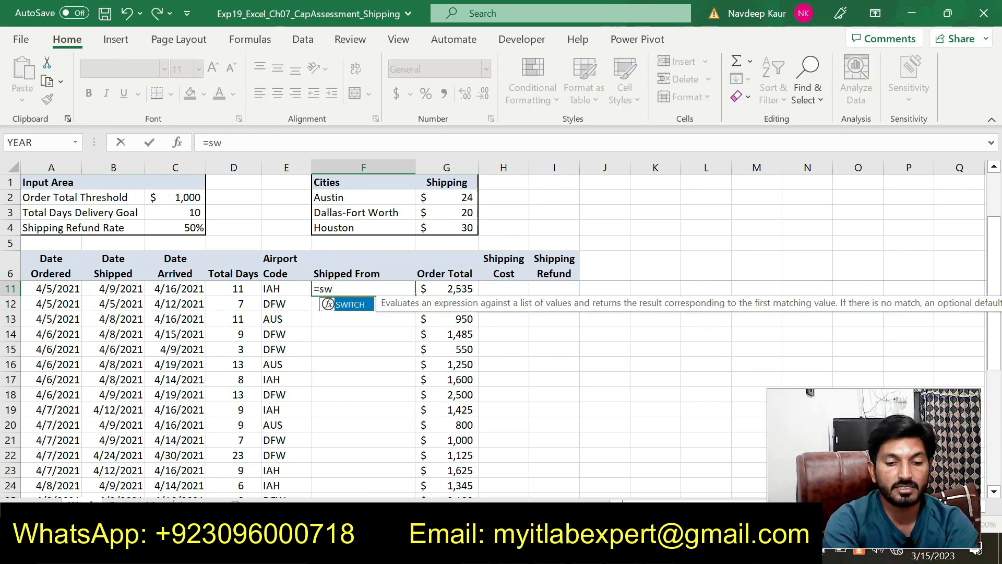
pyautogui.write('i')
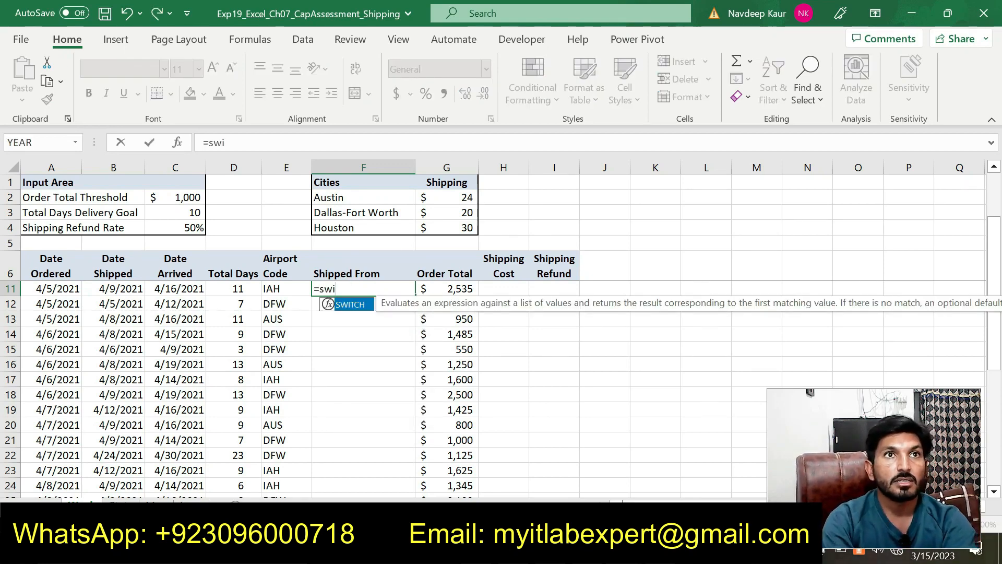
pyautogui.doubleClick(353, 308)
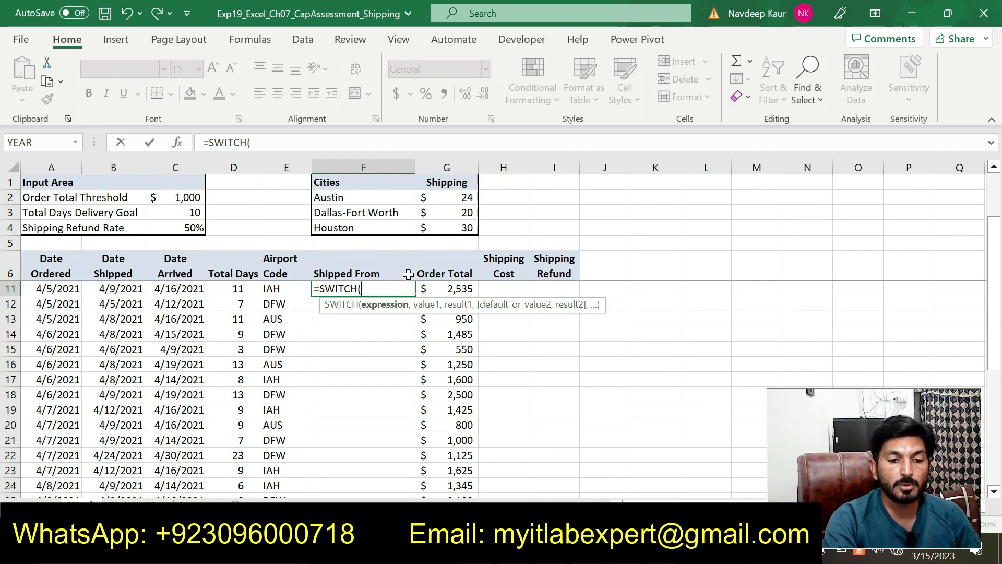
pyautogui.hotkey('ctrl', 'z')
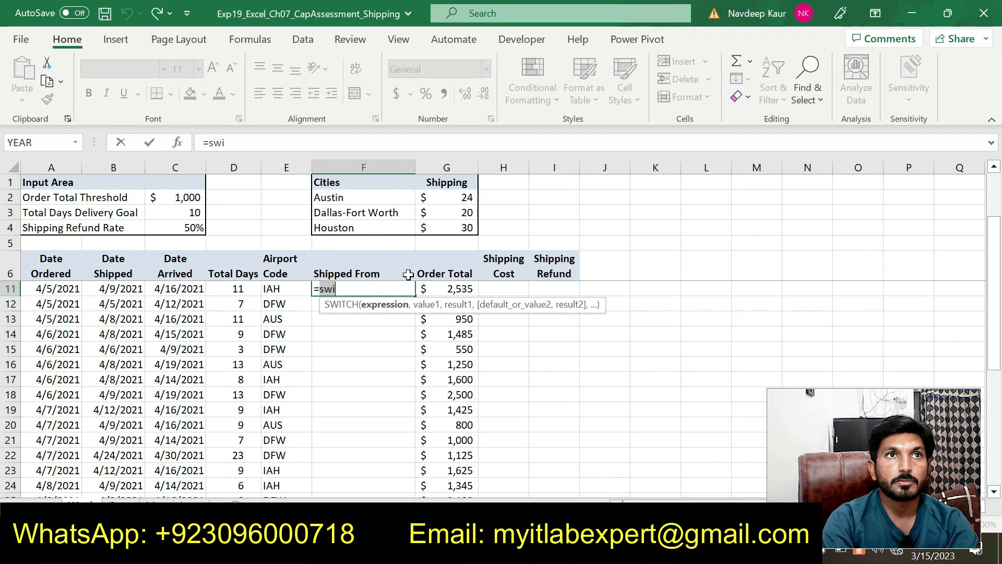
pyautogui.press('Tab')
pyautogui.hotkey('ctrl', 'z')
pyautogui.press('BackSpace')
pyautogui.press('BackSpace')
pyautogui.press('BackSpace')
pyautogui.press('BackSpace')
pyautogui.click(674, 366)
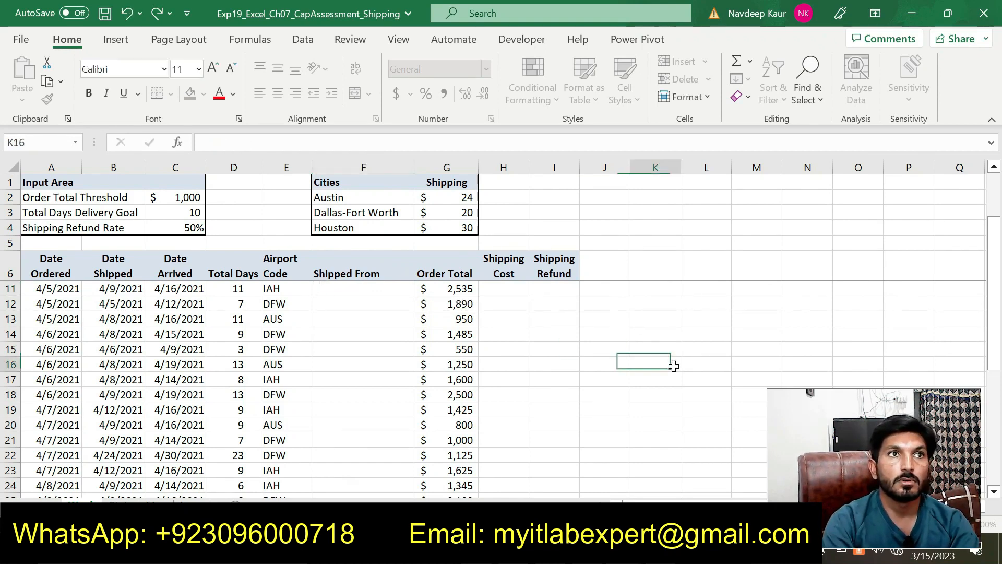
# Start a SWITCH function in cell F7 with its function arguments open, and set the expression to E7
pyautogui.moveTo(999, 226); pyautogui.dragTo(999, 192)
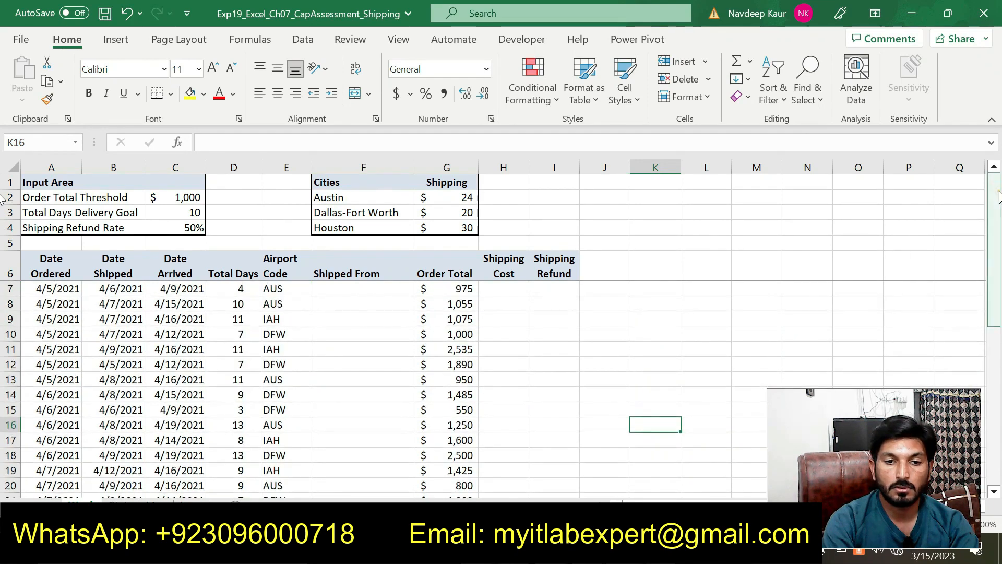
pyautogui.click(376, 291)
pyautogui.write('=swi')
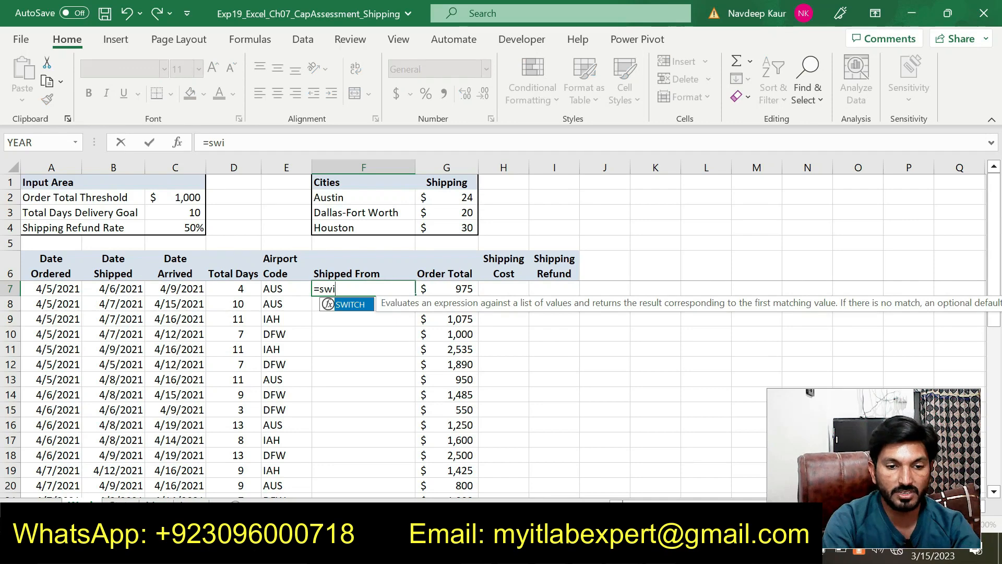
pyautogui.doubleClick(347, 305)
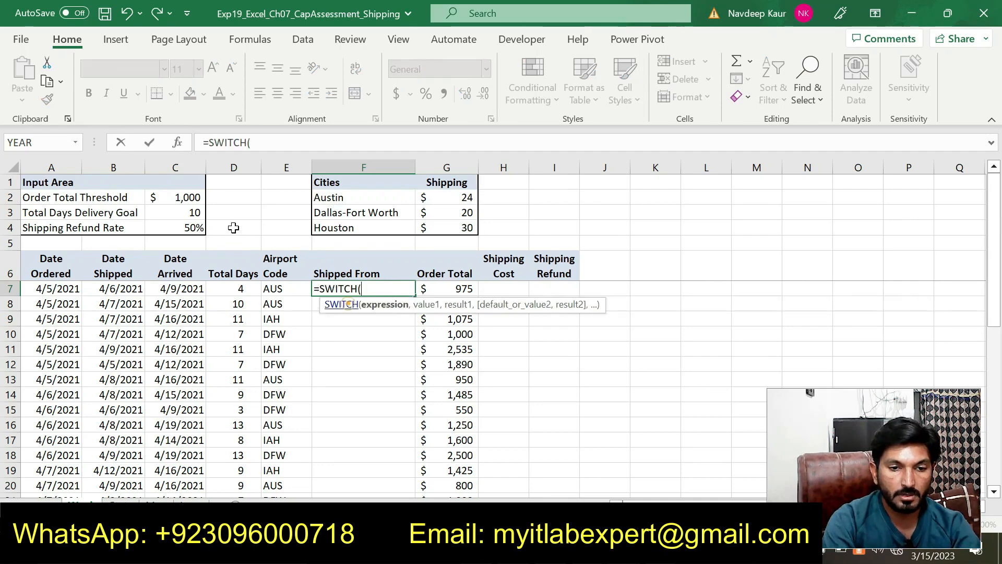
pyautogui.click(177, 143)
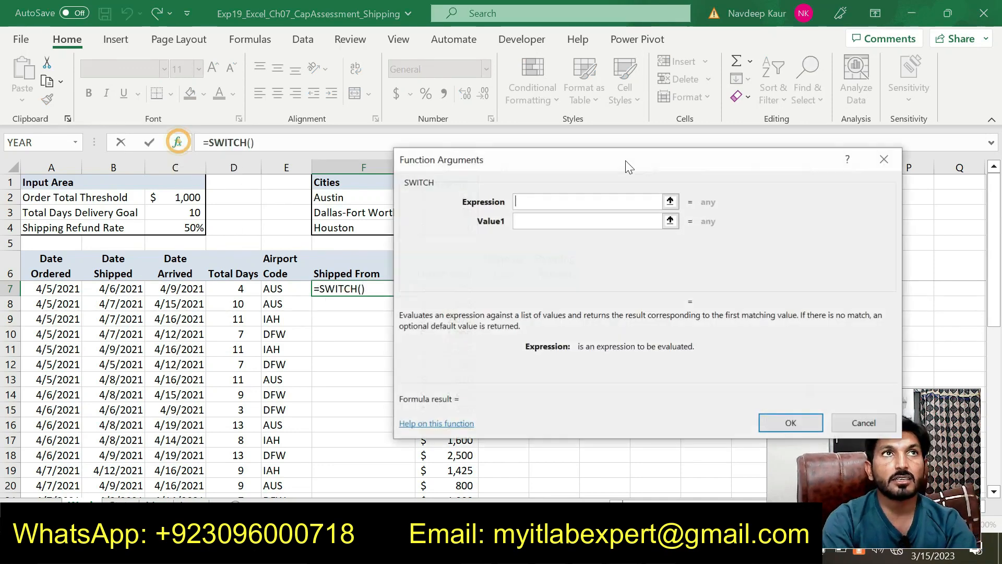
pyautogui.moveTo(637, 164); pyautogui.dragTo(659, 162)
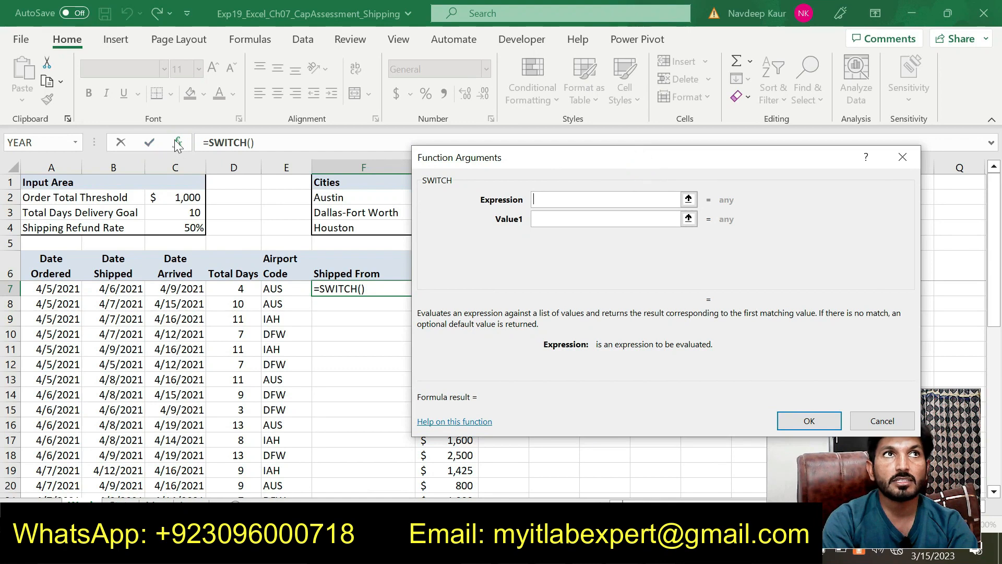
pyautogui.click(279, 286)
# Set the first SWITCH value to "AUS" and its result to the Austin cell F2
pyautogui.click(553, 219)
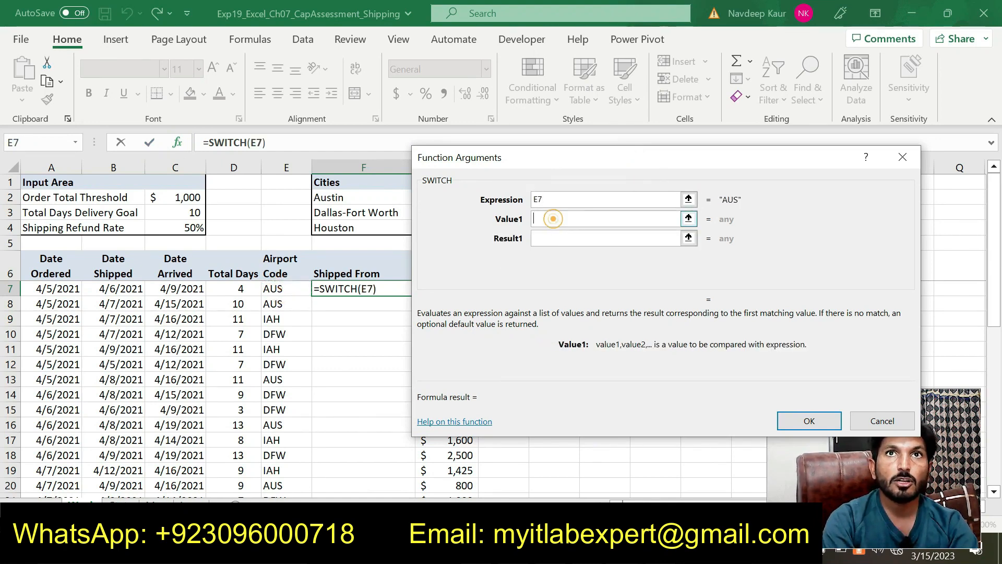
pyautogui.write('"AUS"')
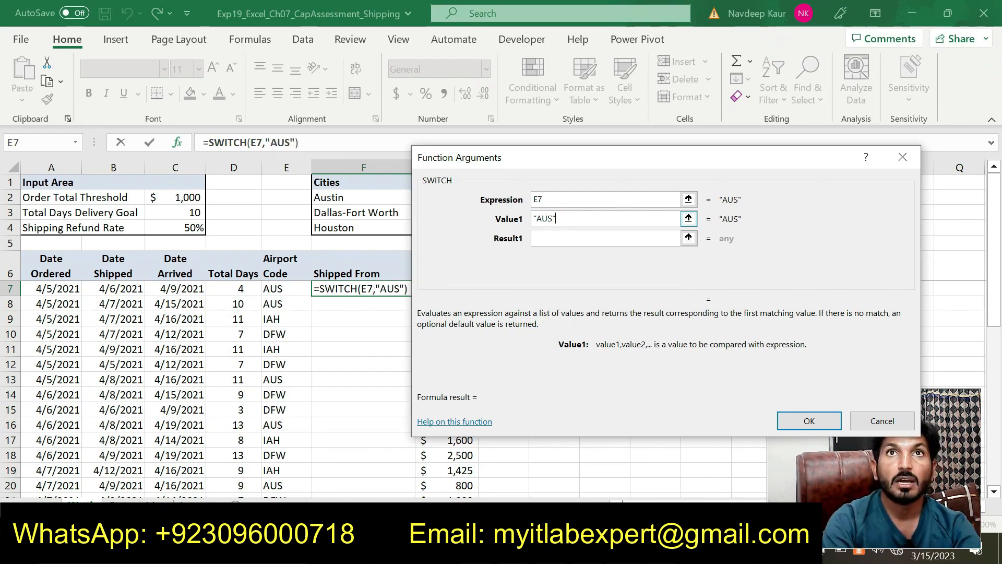
pyautogui.click(553, 242)
pyautogui.moveTo(444, 175); pyautogui.dragTo(538, 176)
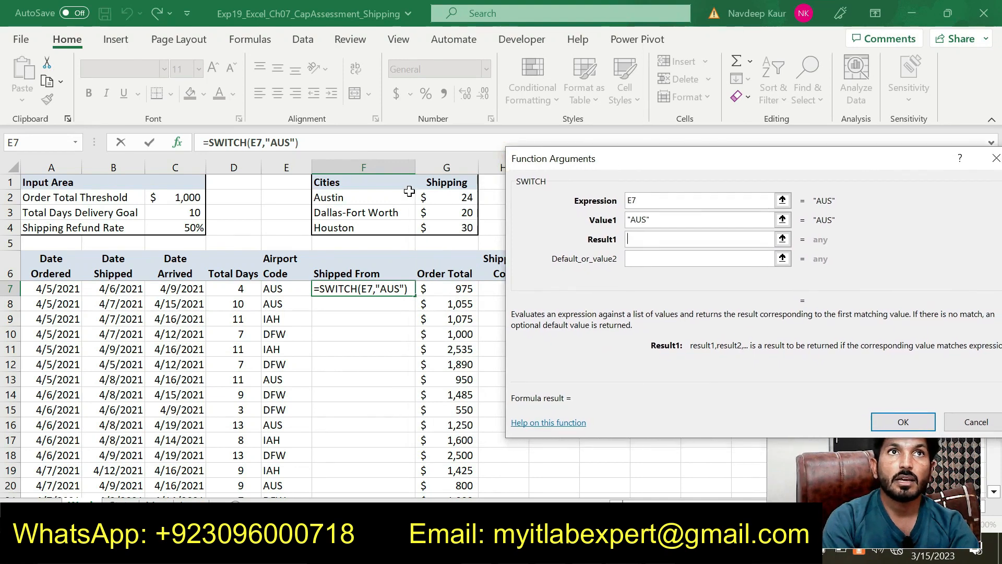
pyautogui.click(386, 196)
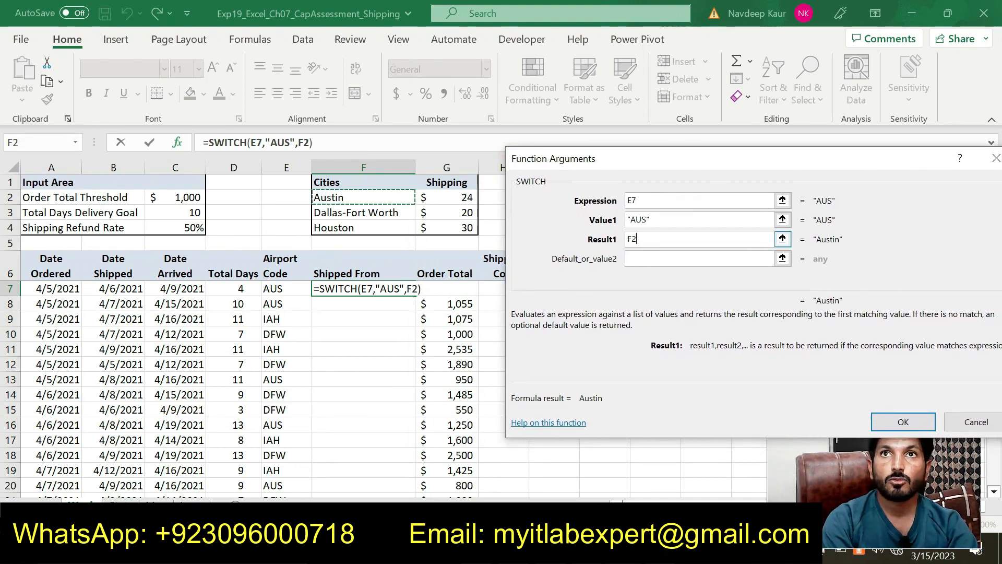
# Make the first SWITCH result an absolute reference, $F$2
pyautogui.click(629, 240)
pyautogui.click(629, 239)
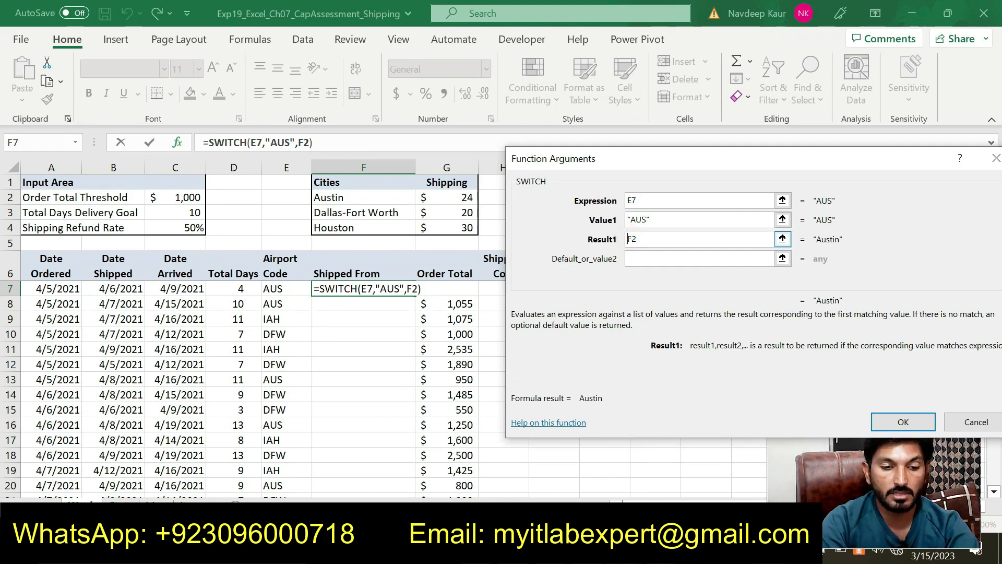
pyautogui.write('#')
pyautogui.press('BackSpace')
pyautogui.write('#')
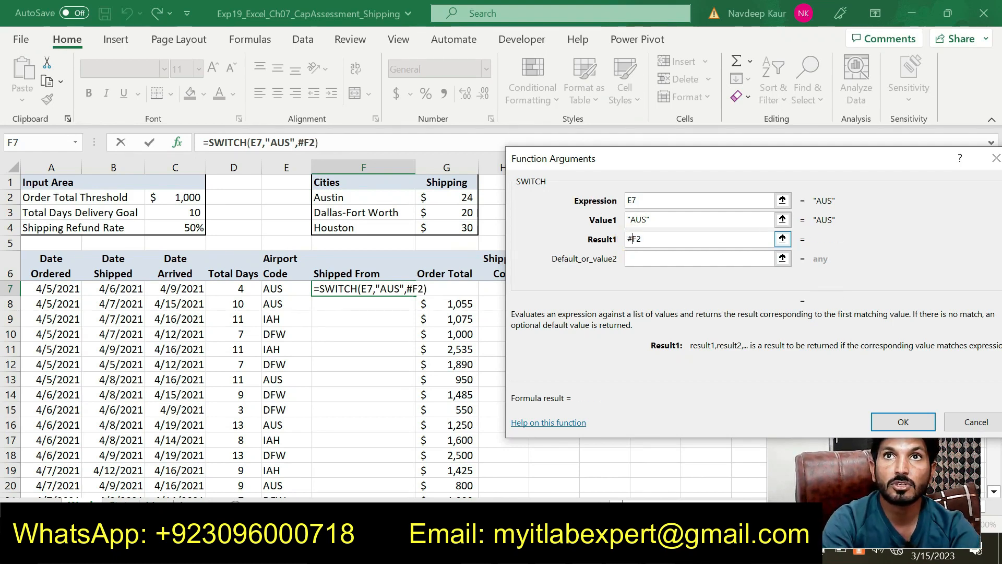
pyautogui.press('BackSpace')
pyautogui.write('$')
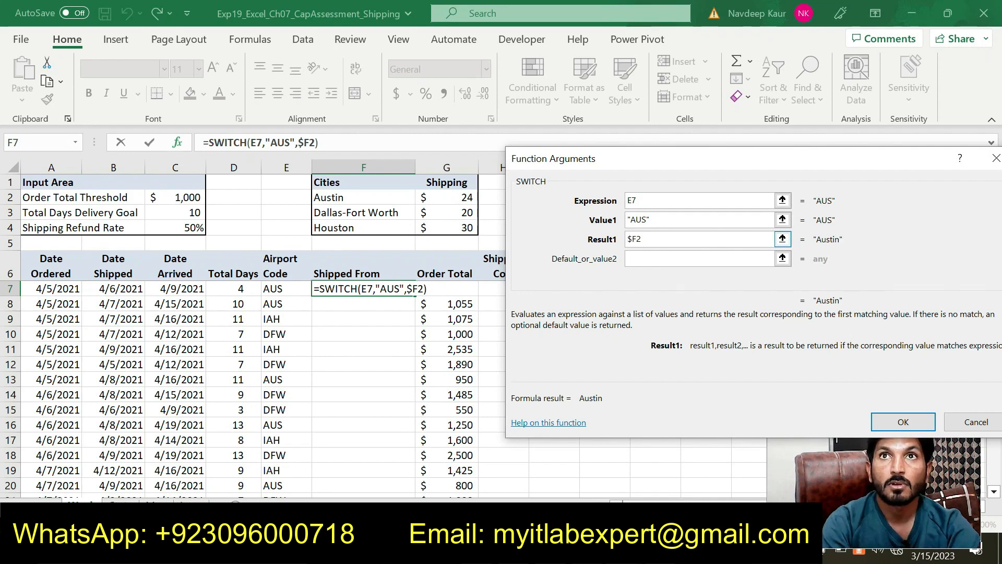
pyautogui.click(635, 239)
pyautogui.write('$')
# Set the second SWITCH value to "DFW" and its result to the Dallas-Fort Worth cell as $F$3
pyautogui.click(632, 259)
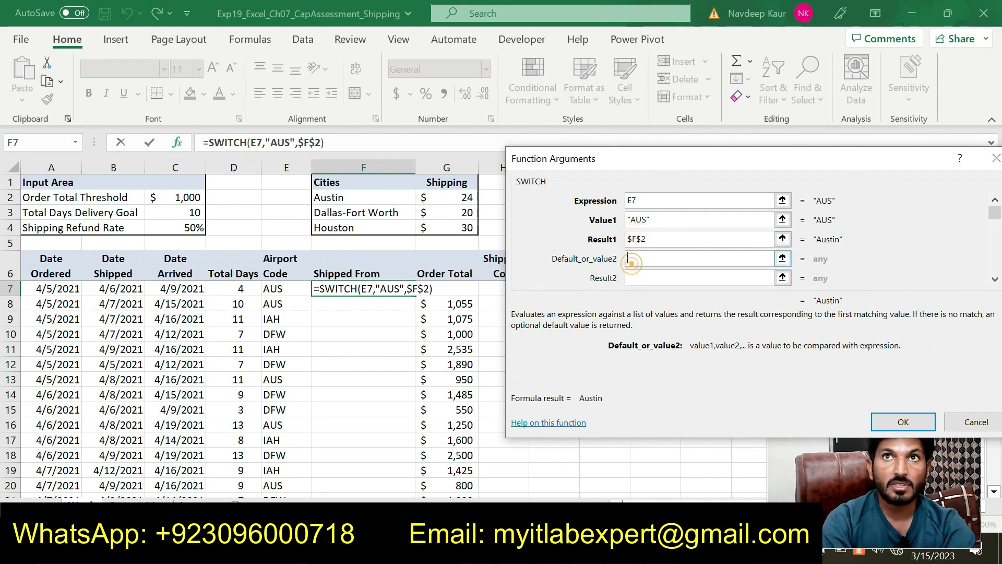
pyautogui.write('"D')
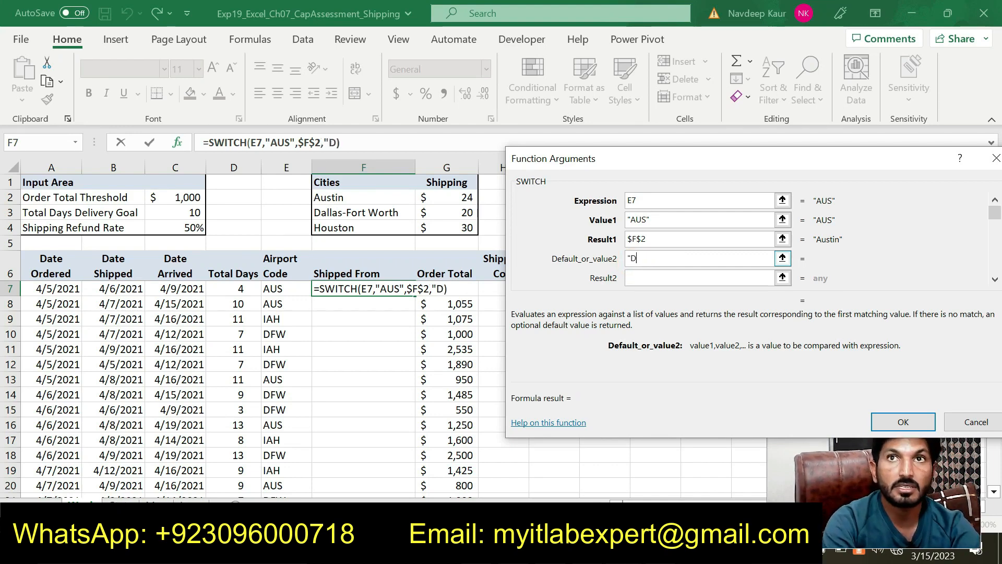
pyautogui.write('FW"')
pyautogui.click(636, 275)
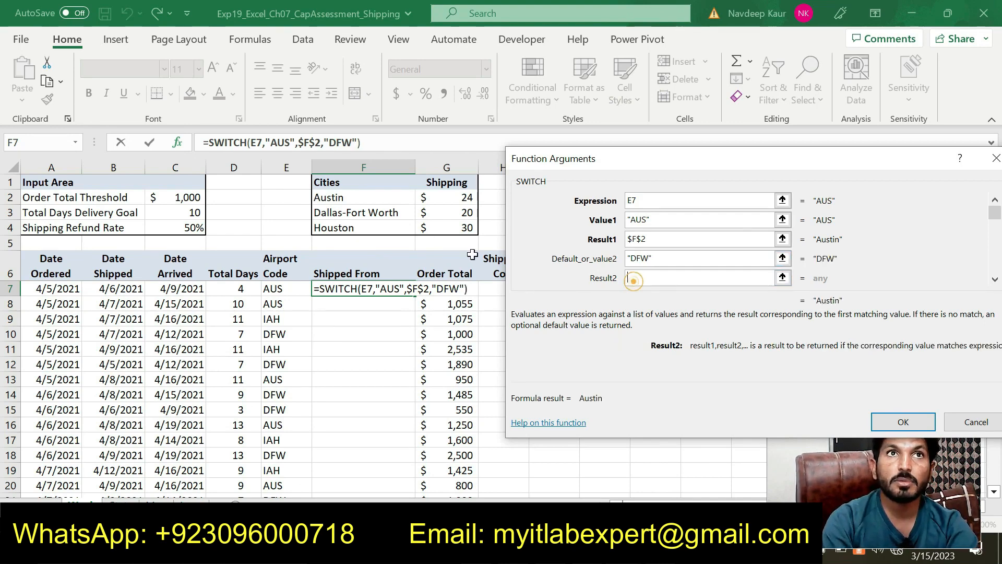
pyautogui.click(382, 209)
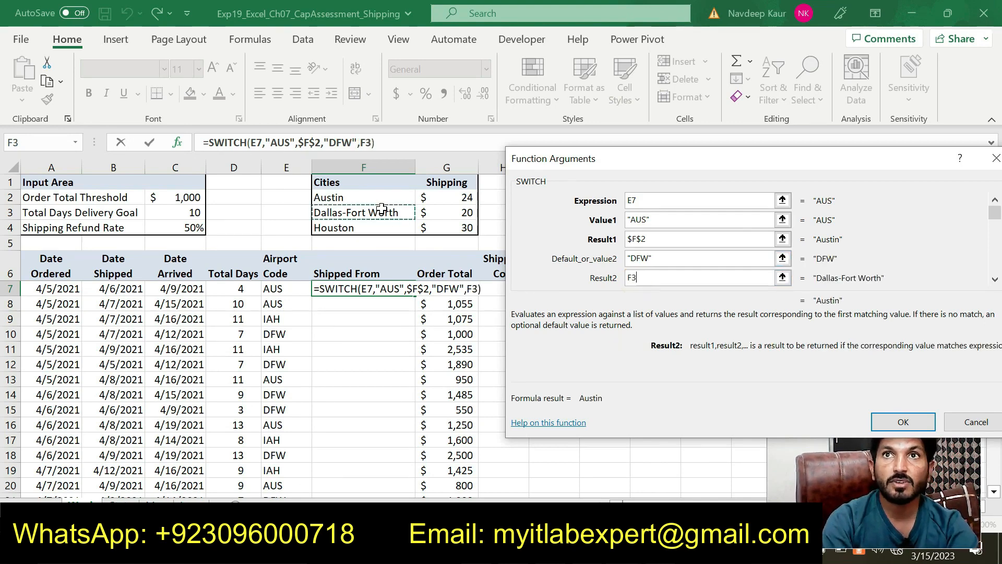
pyautogui.click(629, 277)
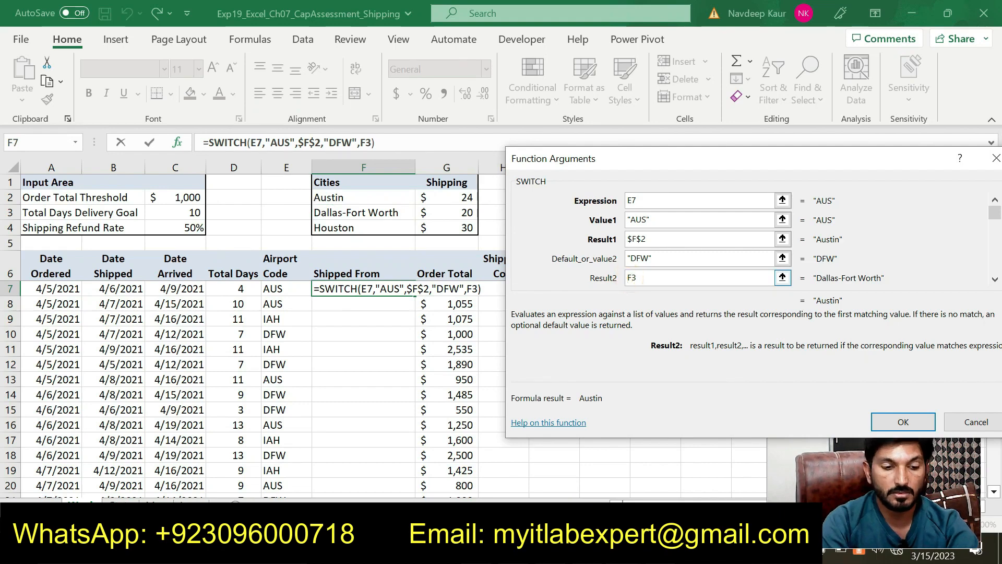
pyautogui.write('$')
pyautogui.click(637, 278)
pyautogui.write('$')
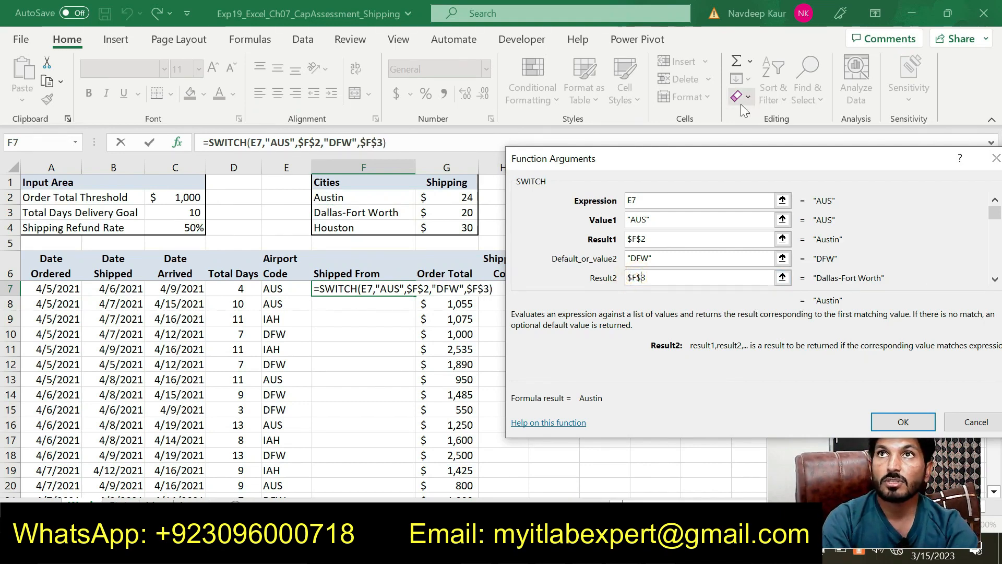
# Set the third SWITCH value to "IAH"
pyautogui.moveTo(735, 158); pyautogui.dragTo(552, 105)
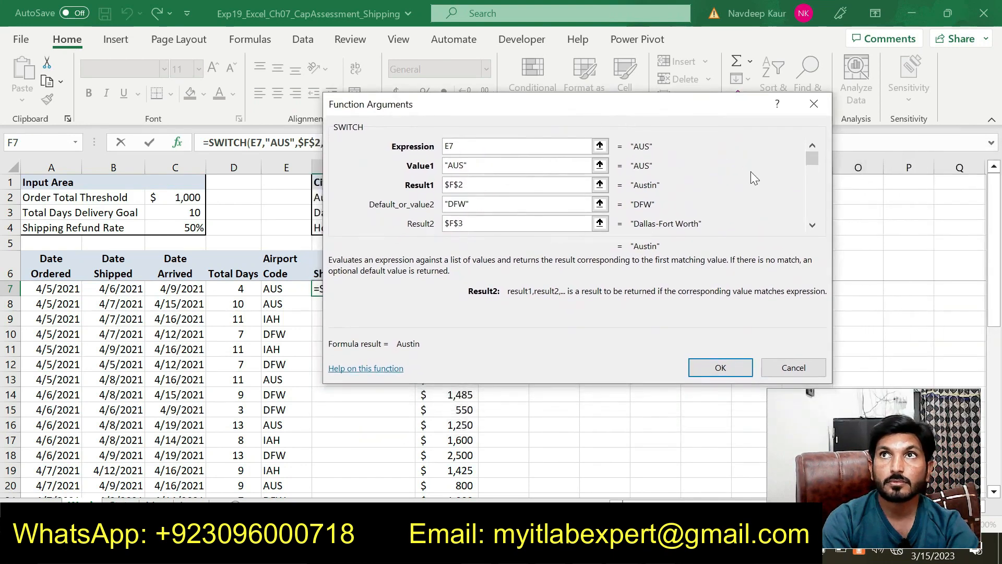
pyautogui.press('Tab')
pyautogui.press('Tab')
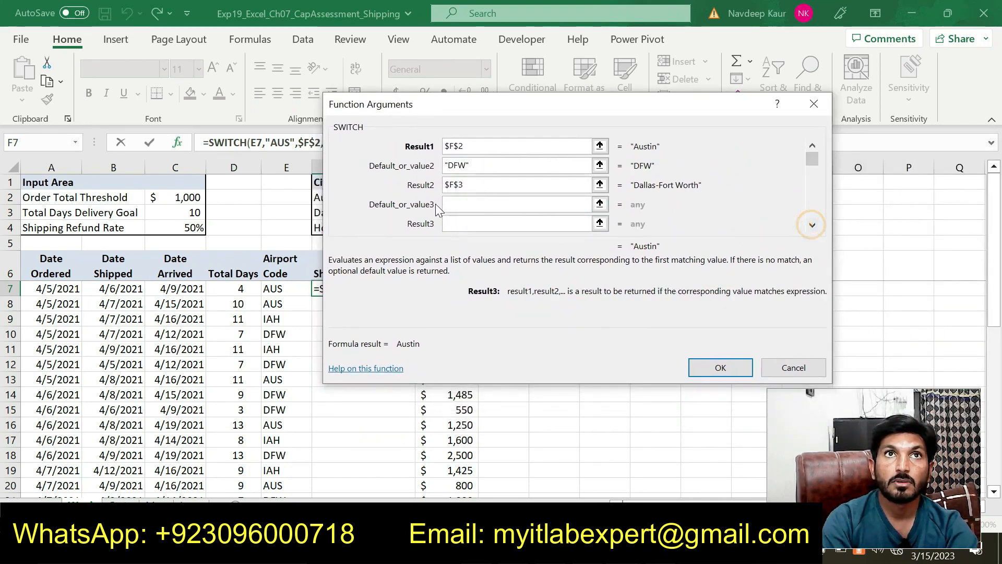
pyautogui.click(453, 204)
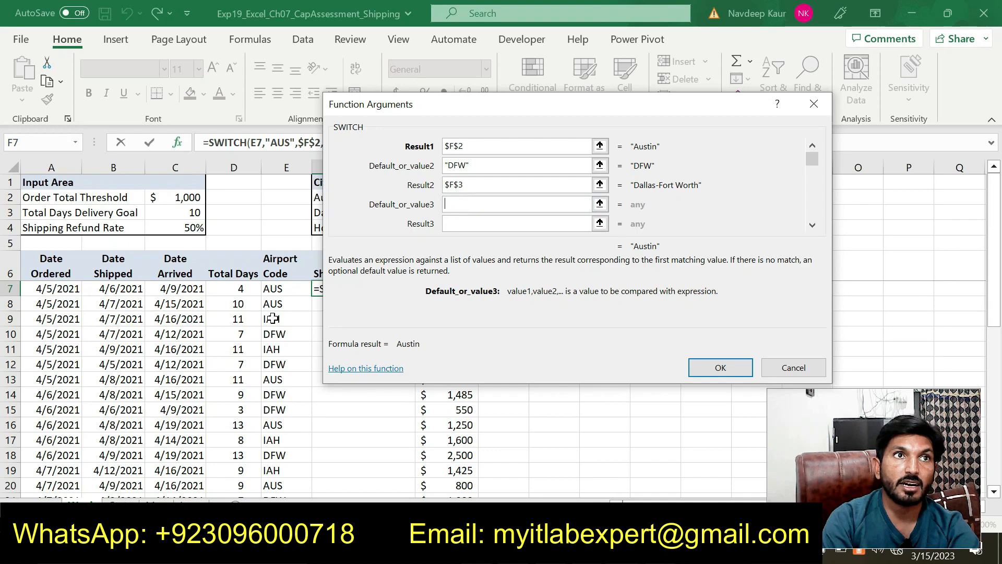
pyautogui.write('"IA')
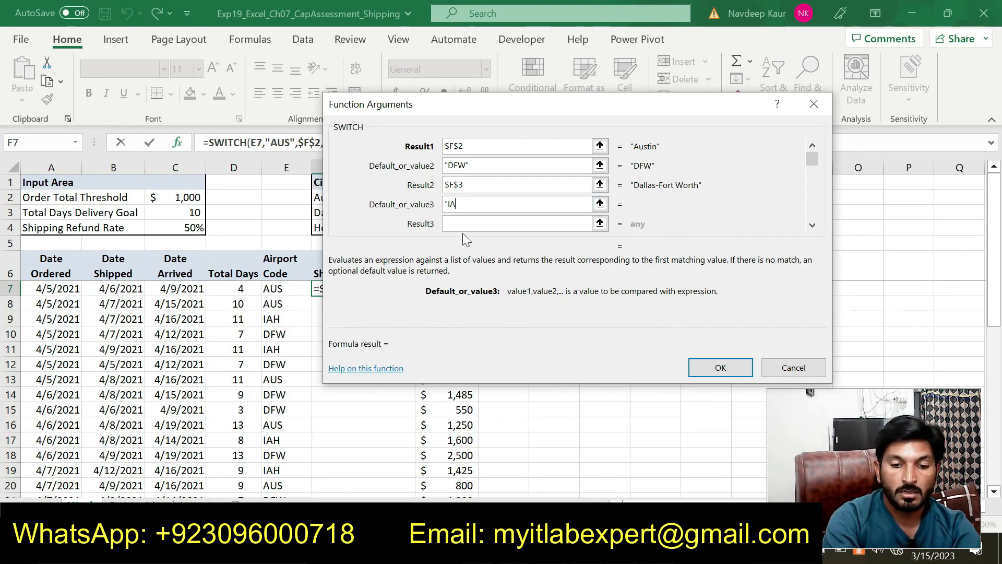
pyautogui.write('H"')
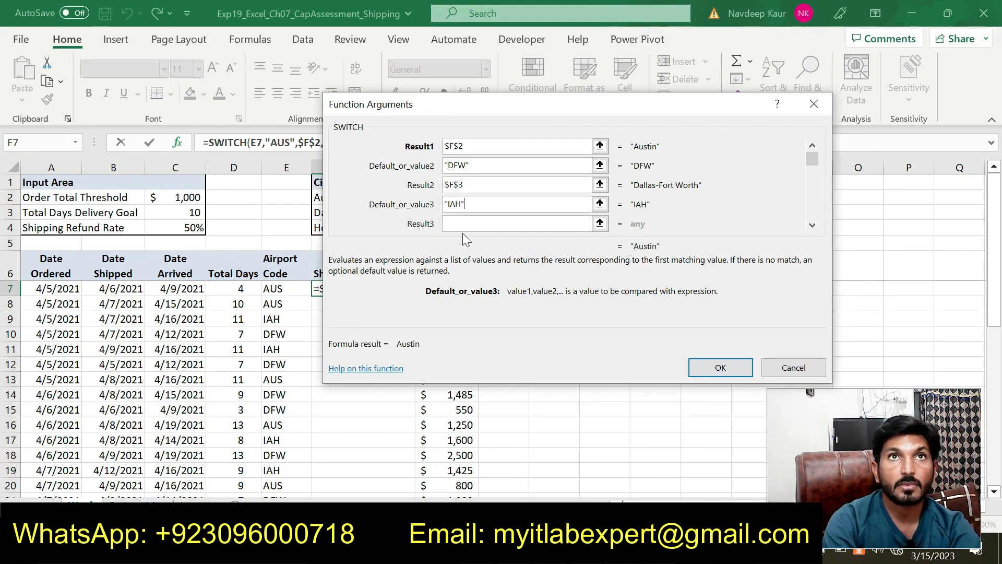
# Set the third SWITCH result to the Houston cell as the absolute reference $F$4 and complete the function in F7
pyautogui.click(463, 225)
pyautogui.moveTo(456, 111); pyautogui.dragTo(539, 98)
pyautogui.click(366, 227)
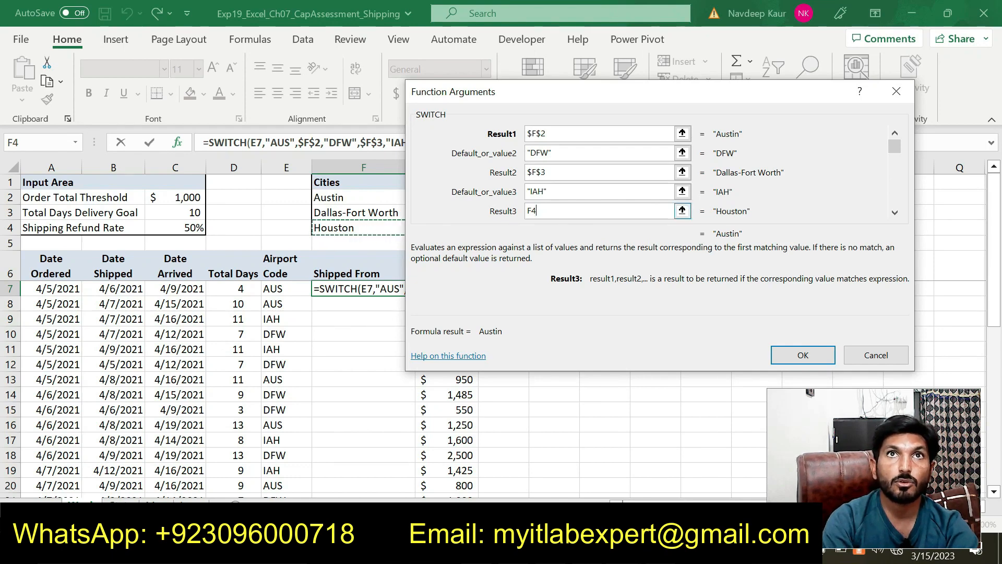
pyautogui.click(529, 211)
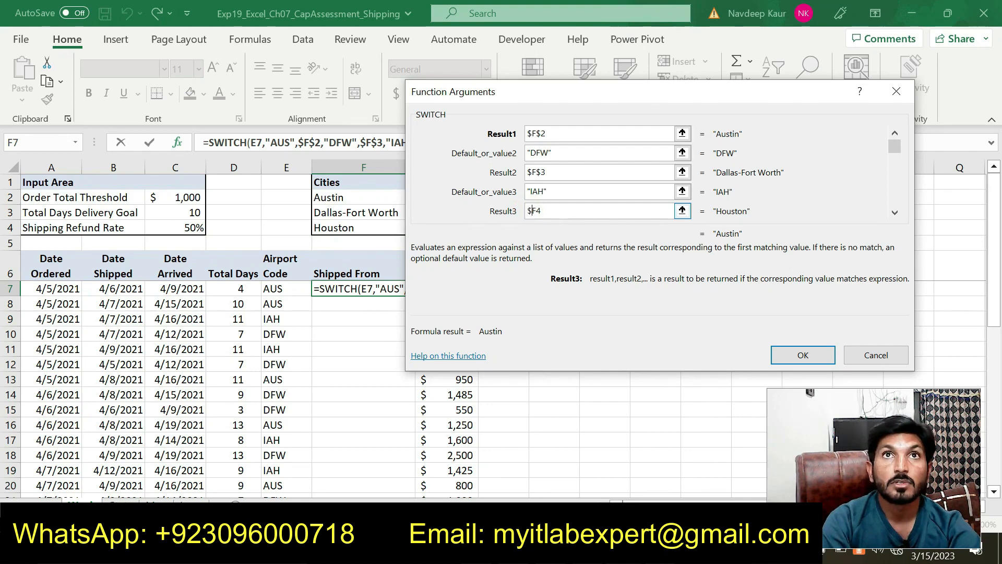
pyautogui.write('$')
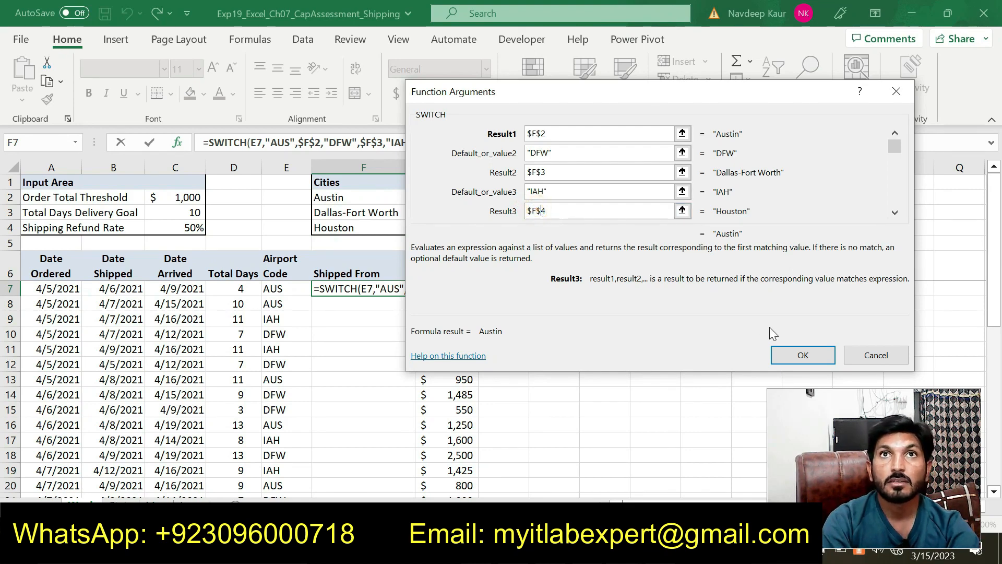
pyautogui.click(797, 356)
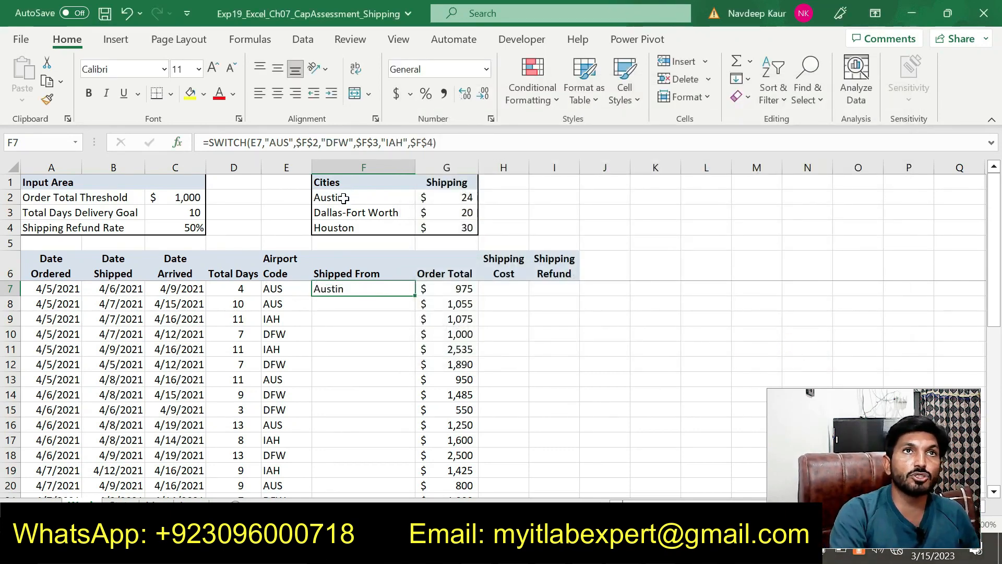
# Copy the SWITCH formula from F7 to F8:F35 and check the returned cities against the airport codes and city list
pyautogui.moveTo(413, 295); pyautogui.dragTo(391, 457)
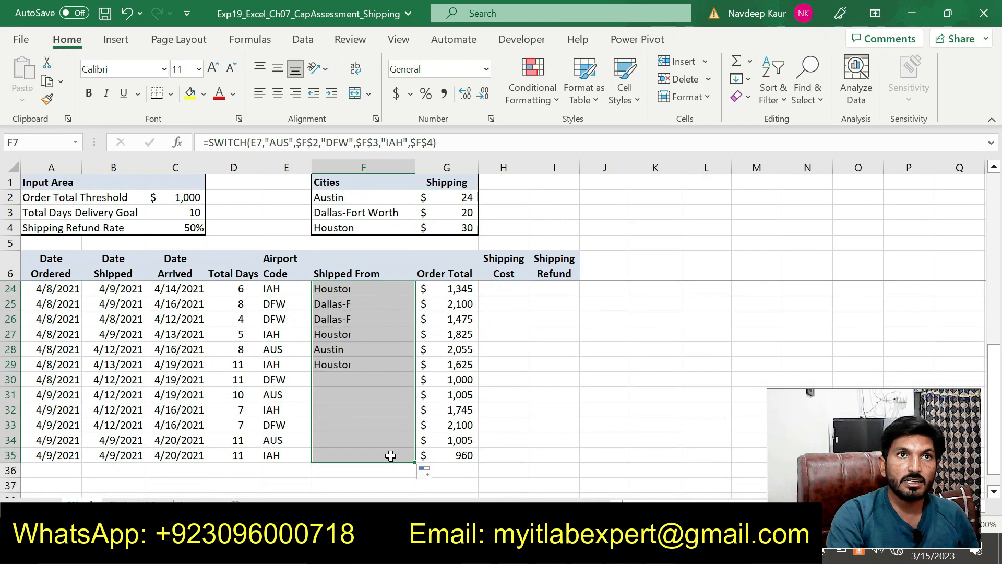
pyautogui.click(994, 290)
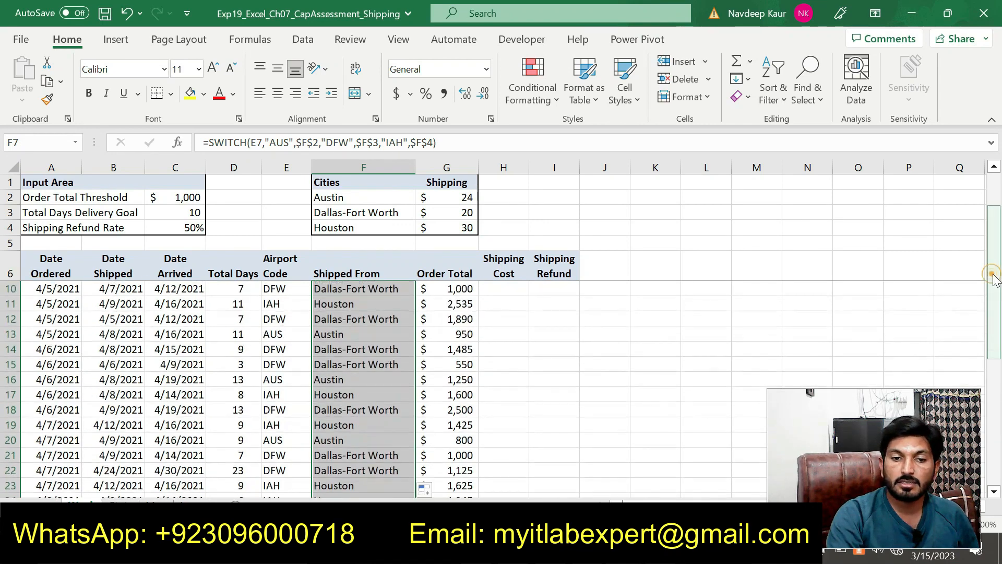
pyautogui.click(288, 303)
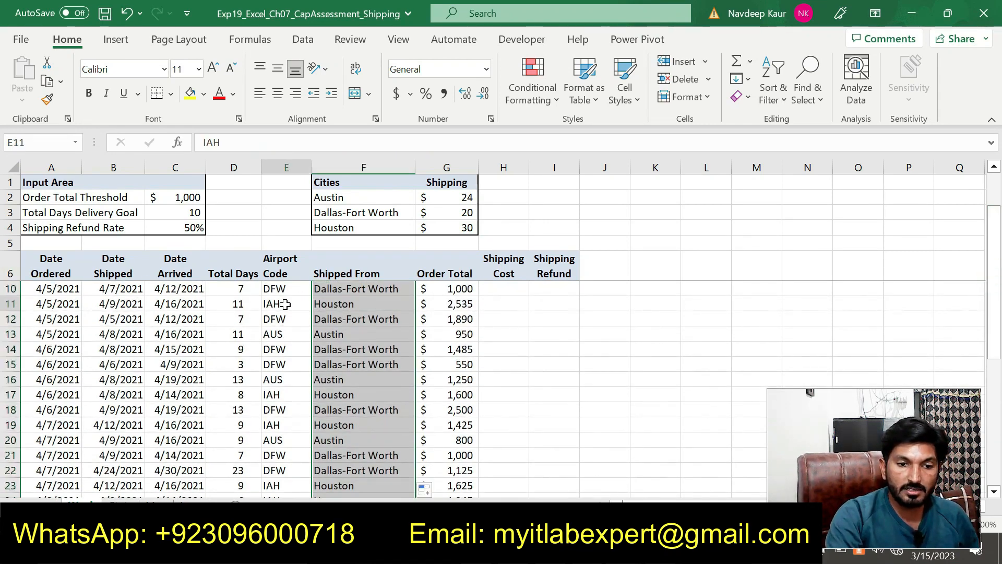
pyautogui.click(358, 229)
pyautogui.click(280, 318)
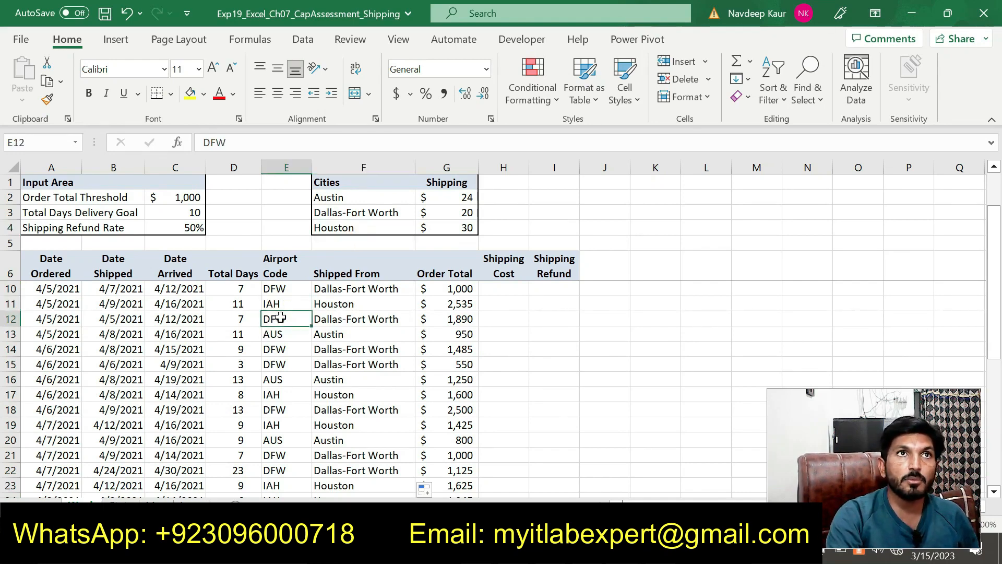
pyautogui.click(360, 211)
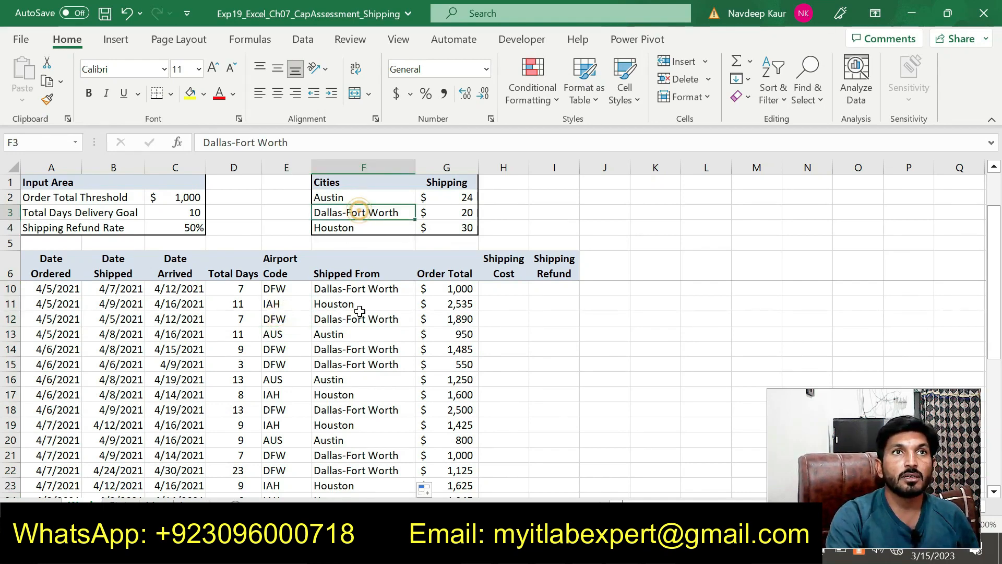
pyautogui.click(357, 321)
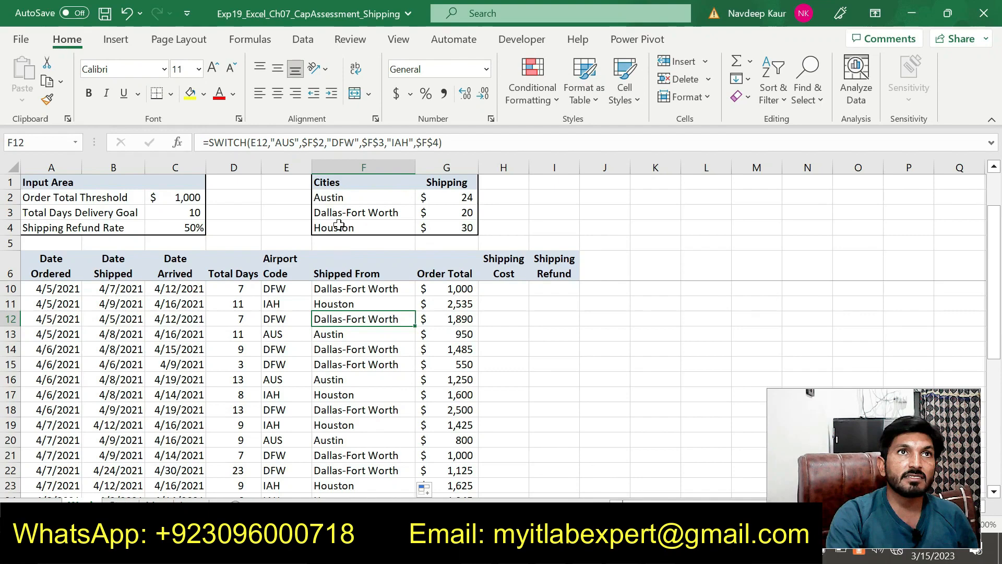
# Switch to the Word instructions, clear the highlight from step 3's F7 paragraph, and highlight step 4's H7 paragraph in green
pyautogui.hotkey('alt', 'Tab')
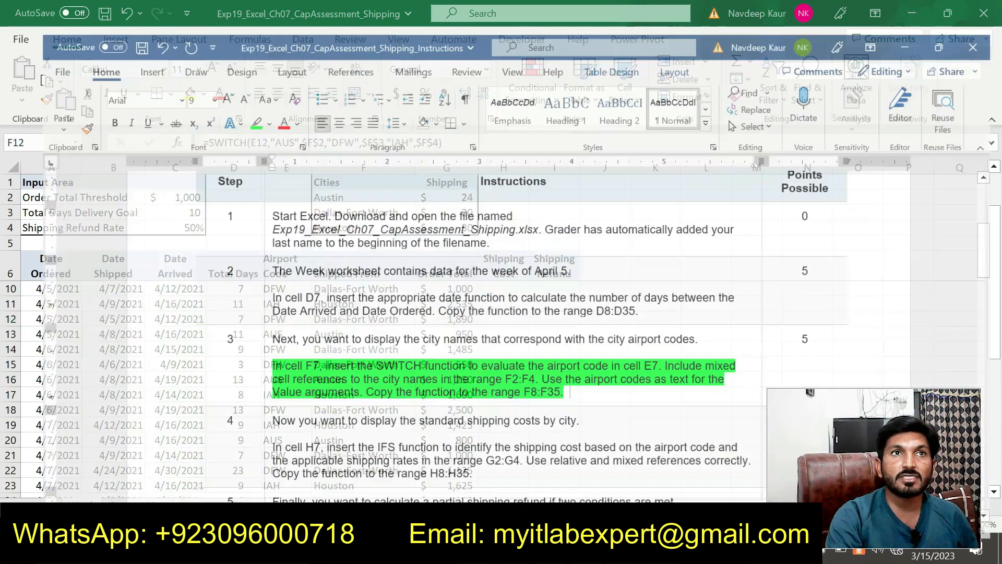
pyautogui.moveTo(563, 378); pyautogui.dragTo(244, 350)
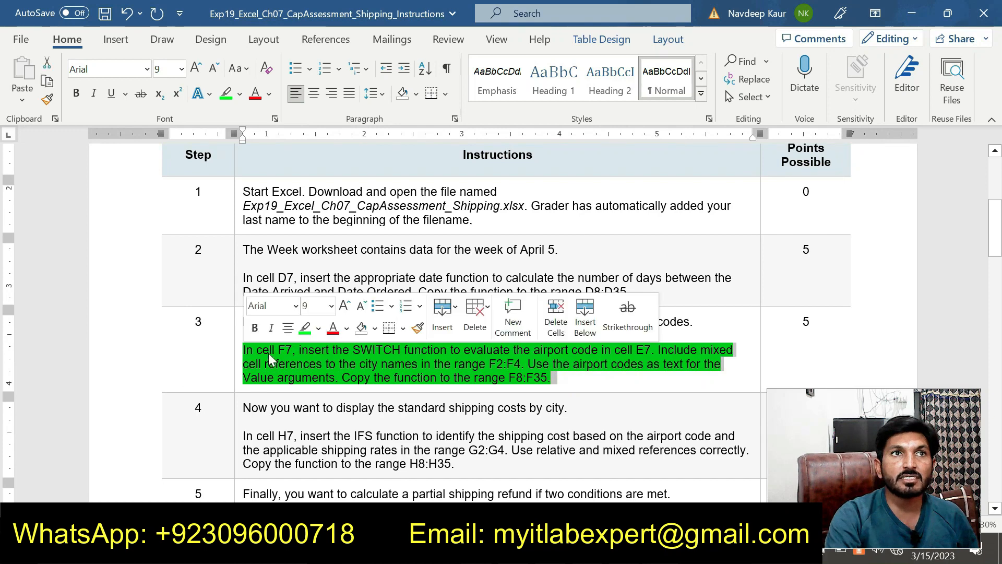
pyautogui.click(305, 328)
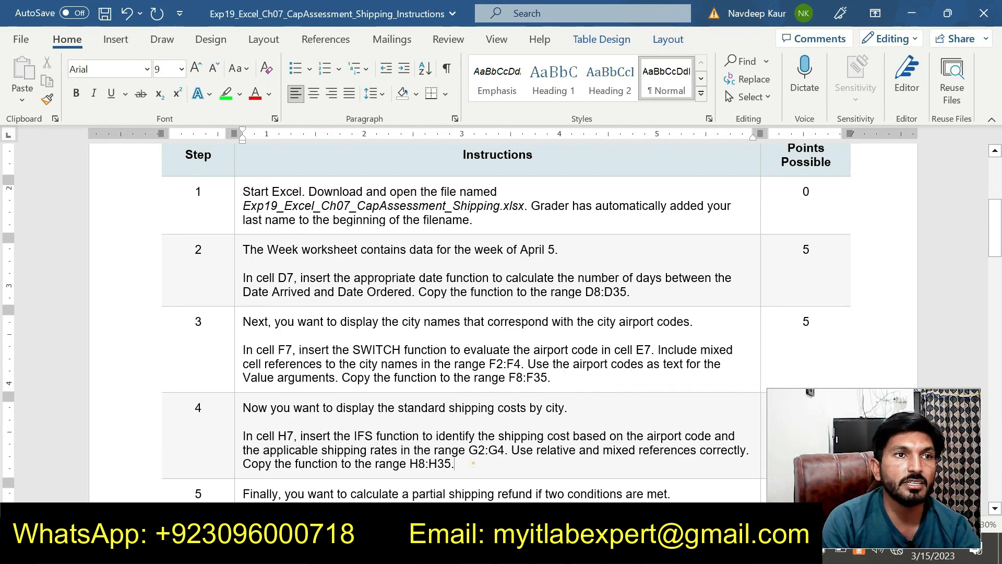
pyautogui.moveTo(473, 463); pyautogui.dragTo(243, 435)
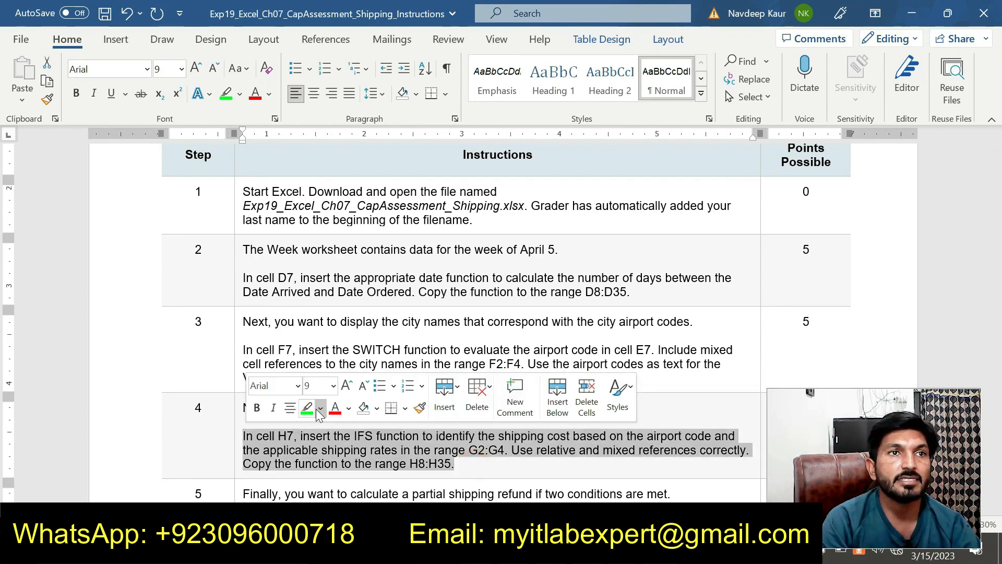
pyautogui.click(307, 408)
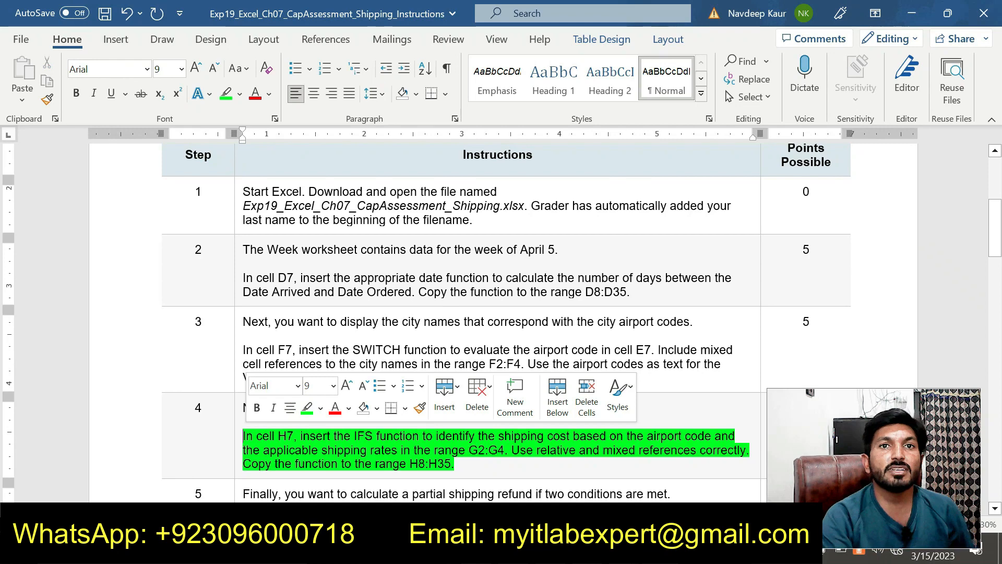
pyautogui.moveTo(994, 251); pyautogui.dragTo(994, 263)
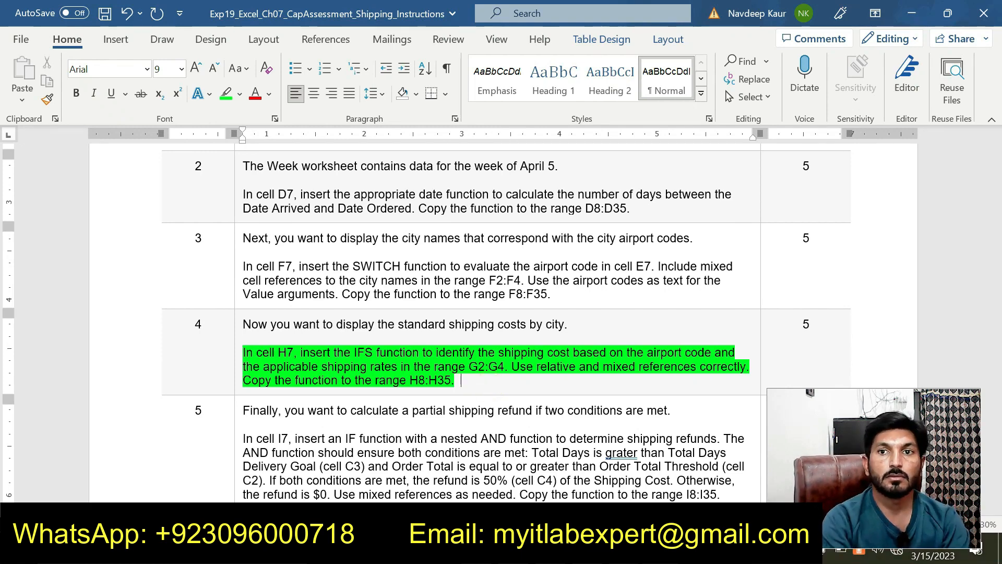
# Switch back to the Excel workbook and start an IFS function in cell H7 with its function arguments open
pyautogui.hotkey('alt', 'Tab')
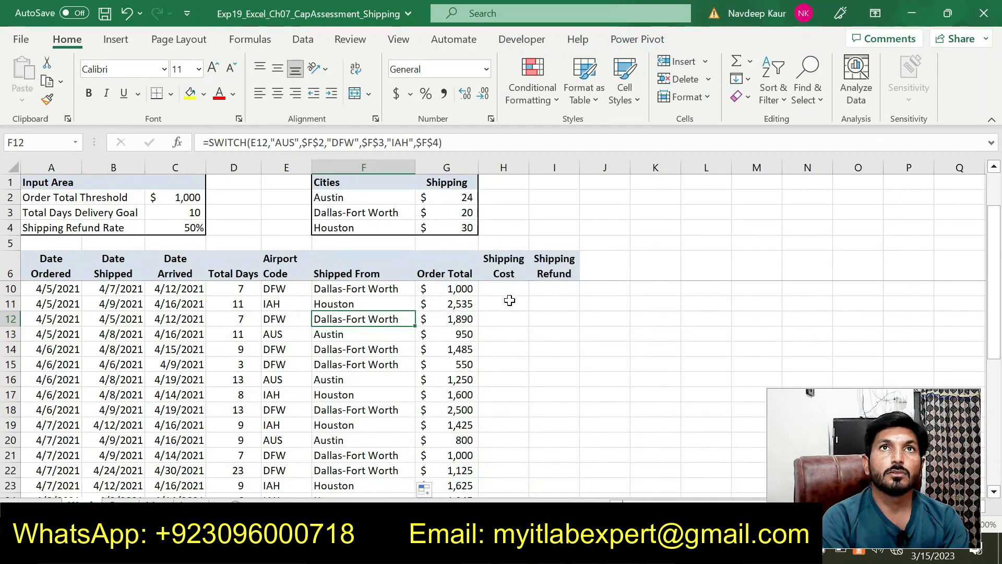
pyautogui.click(500, 287)
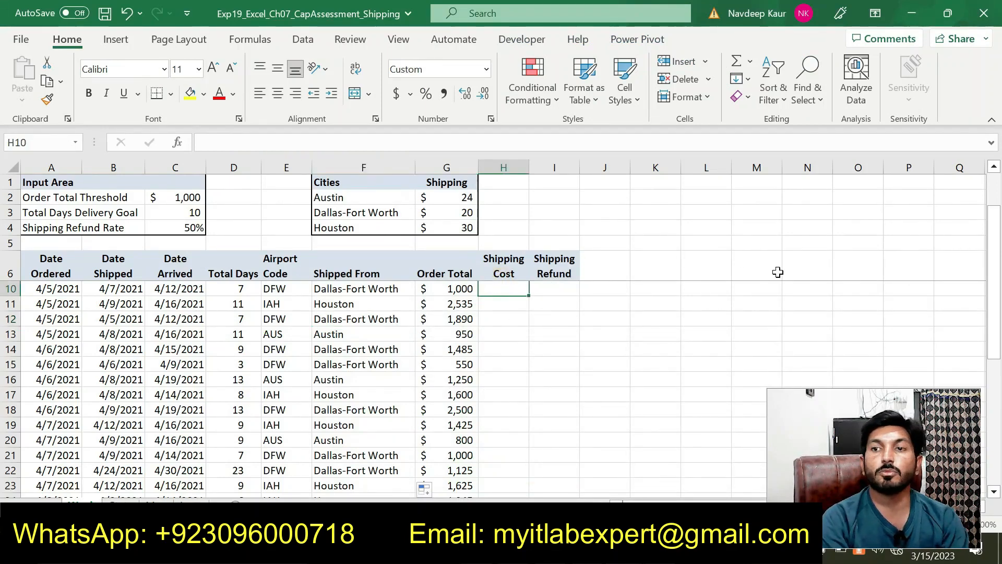
pyautogui.scroll(1, 994, 240)
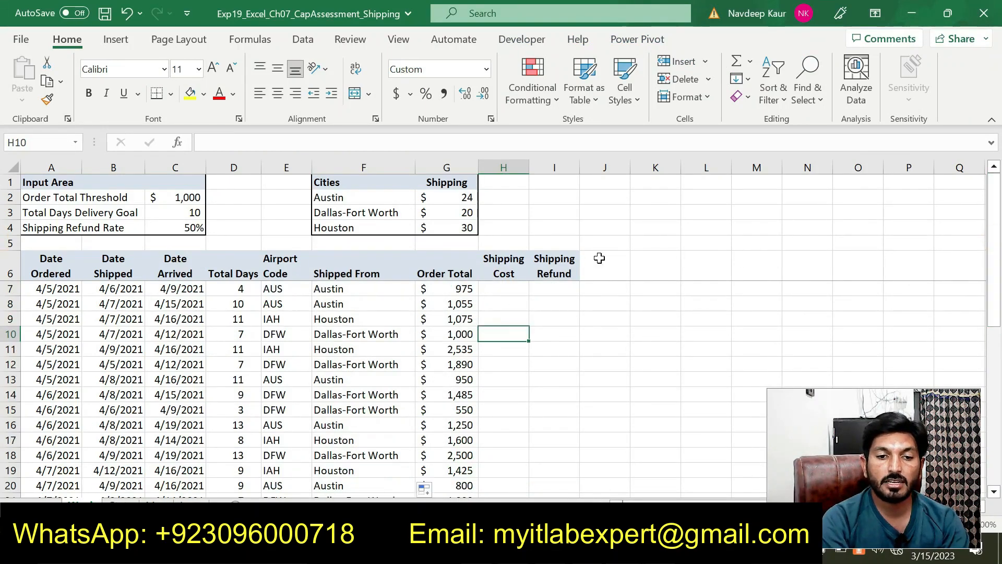
pyautogui.click(502, 289)
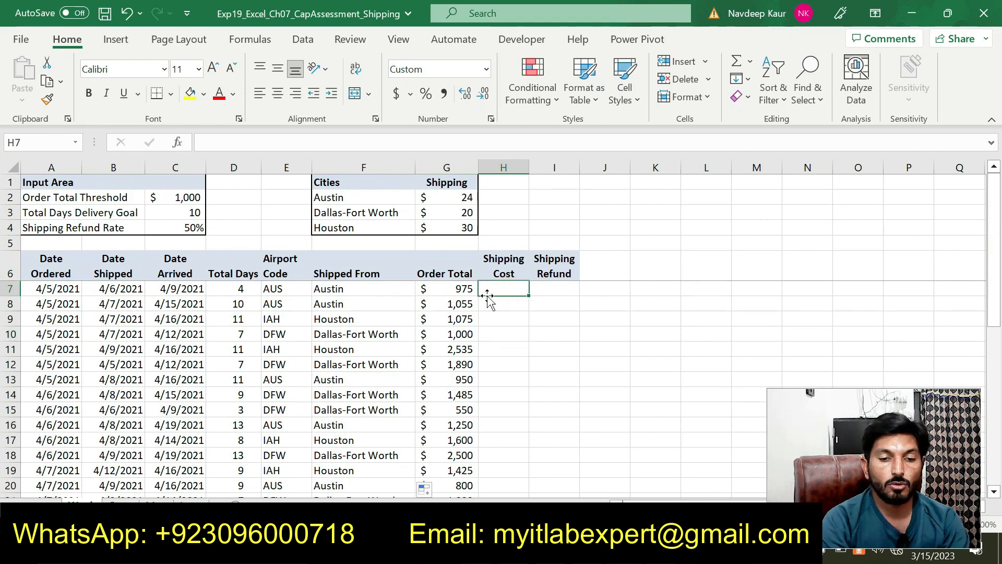
pyautogui.write('=IF')
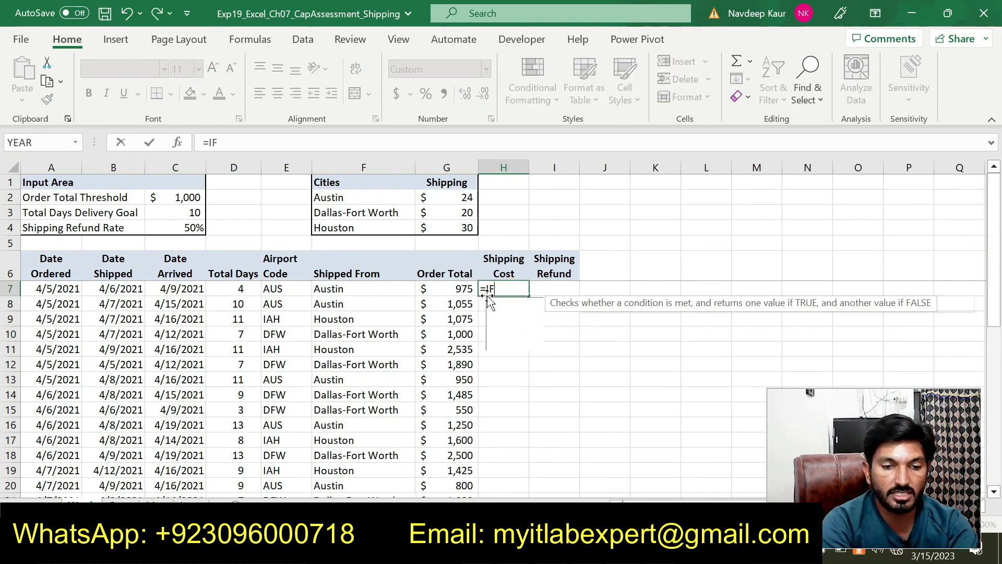
pyautogui.doubleClick(509, 344)
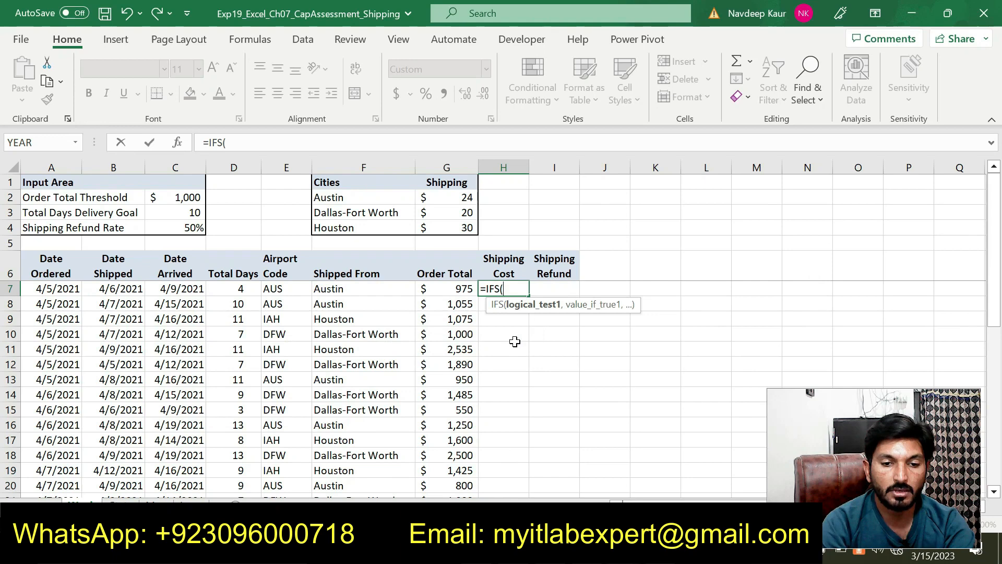
pyautogui.click(177, 143)
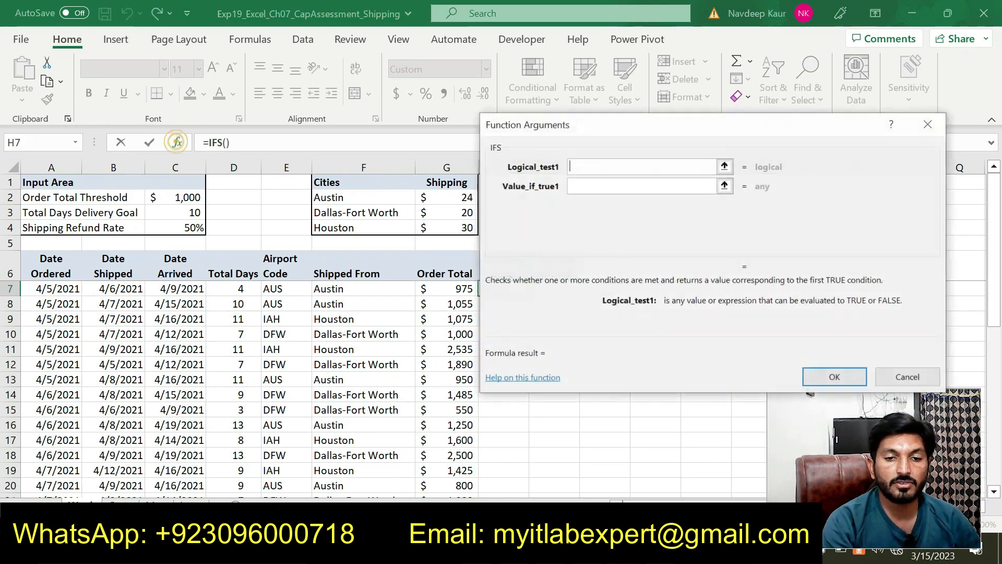
# Set the first IFS logical test to F7="Austin"
pyautogui.moveTo(602, 136); pyautogui.dragTo(617, 143)
pyautogui.click(356, 288)
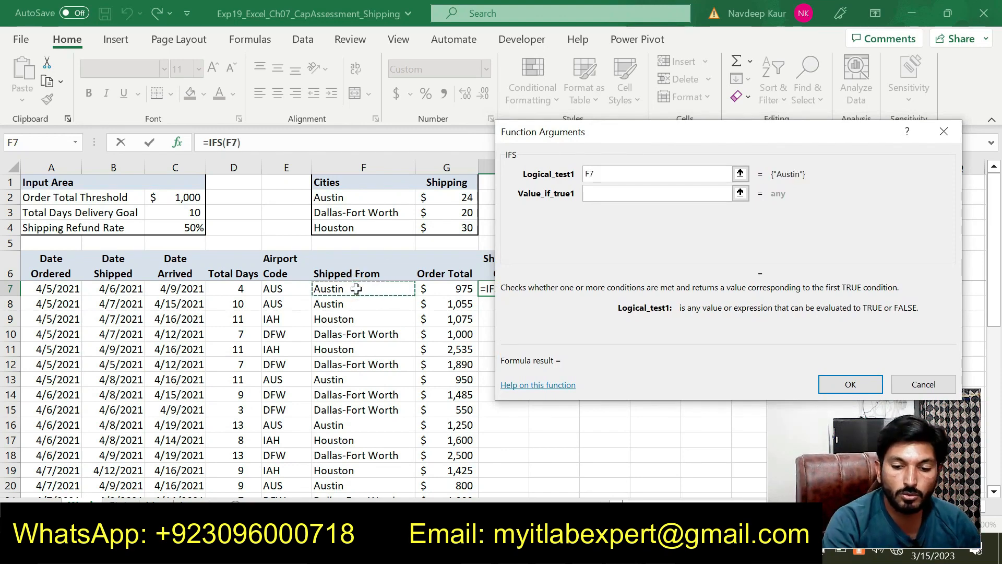
pyautogui.write('=')
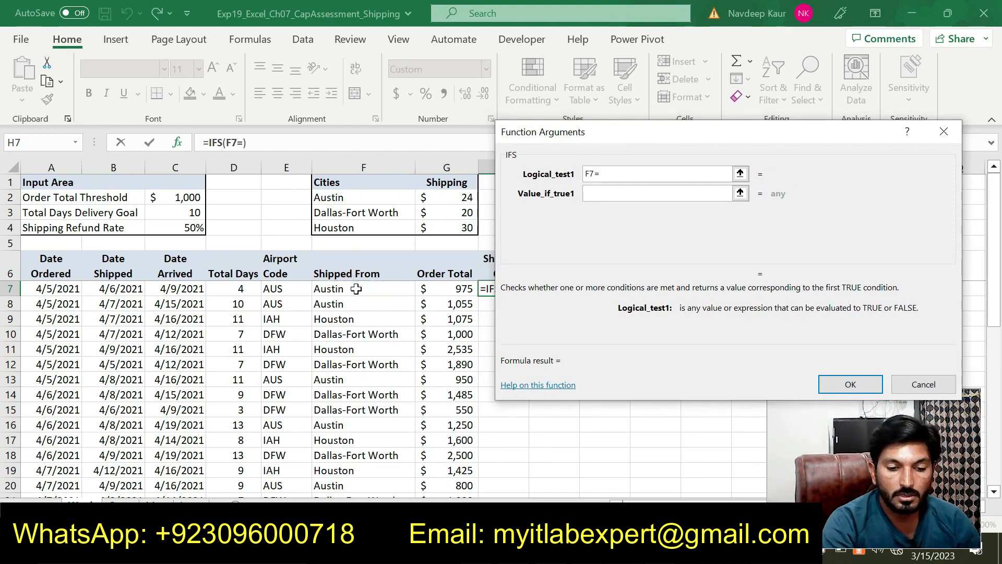
pyautogui.write('"Aust')
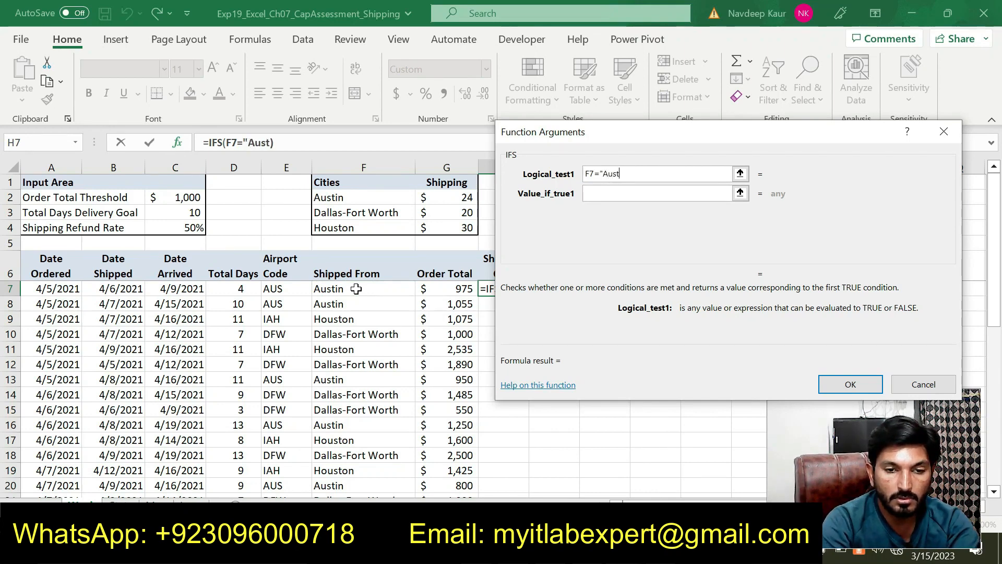
pyautogui.write('in"')
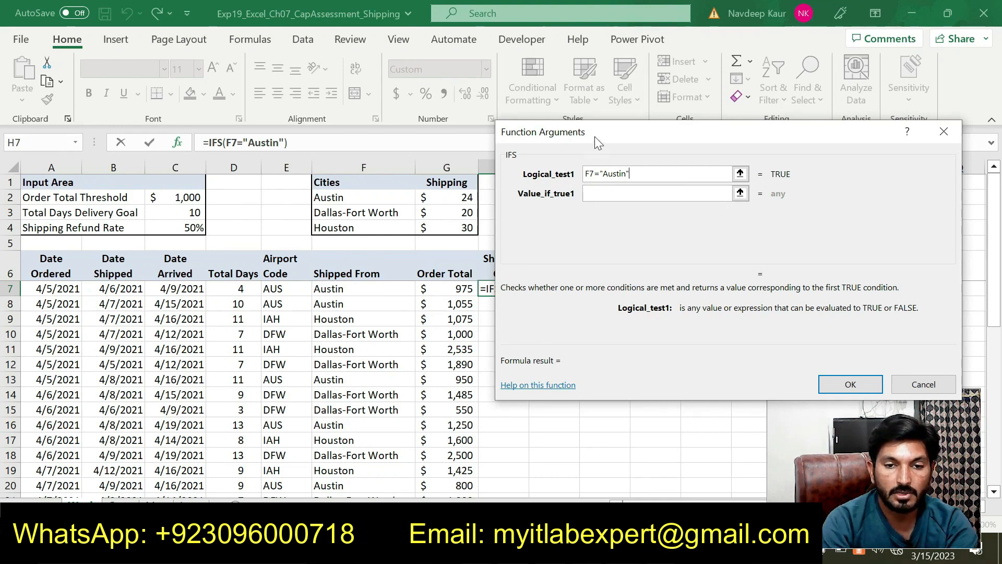
# Set the IFS value for the Austin test to the absolute reference $G$2
pyautogui.moveTo(594, 137); pyautogui.dragTo(636, 139)
pyautogui.click(637, 195)
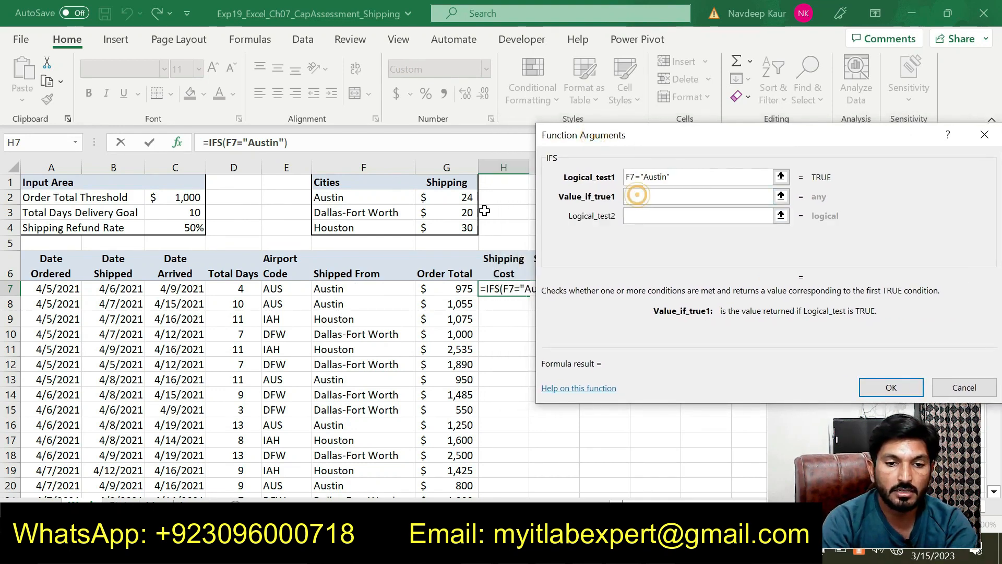
pyautogui.click(463, 198)
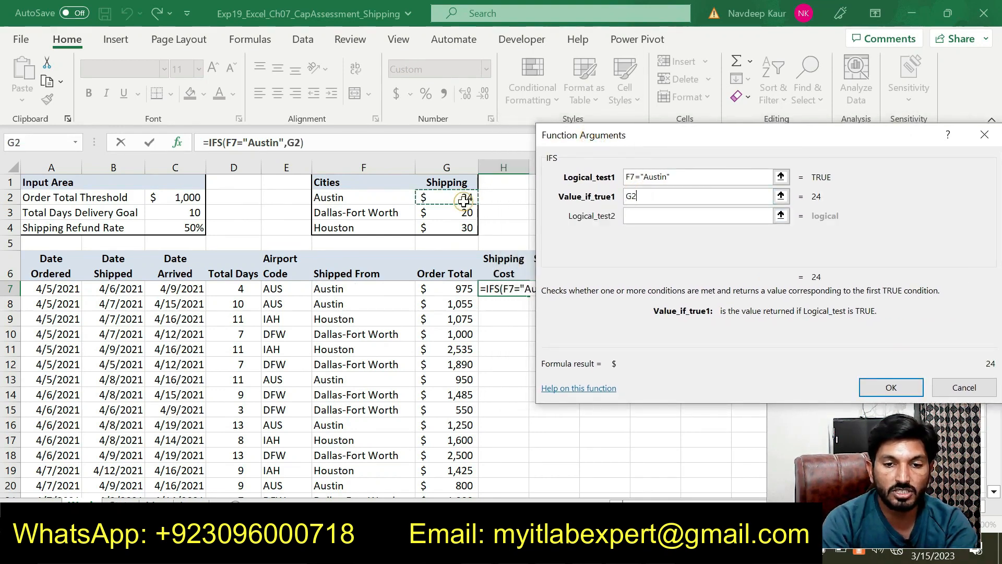
pyautogui.click(626, 197)
pyautogui.write('$')
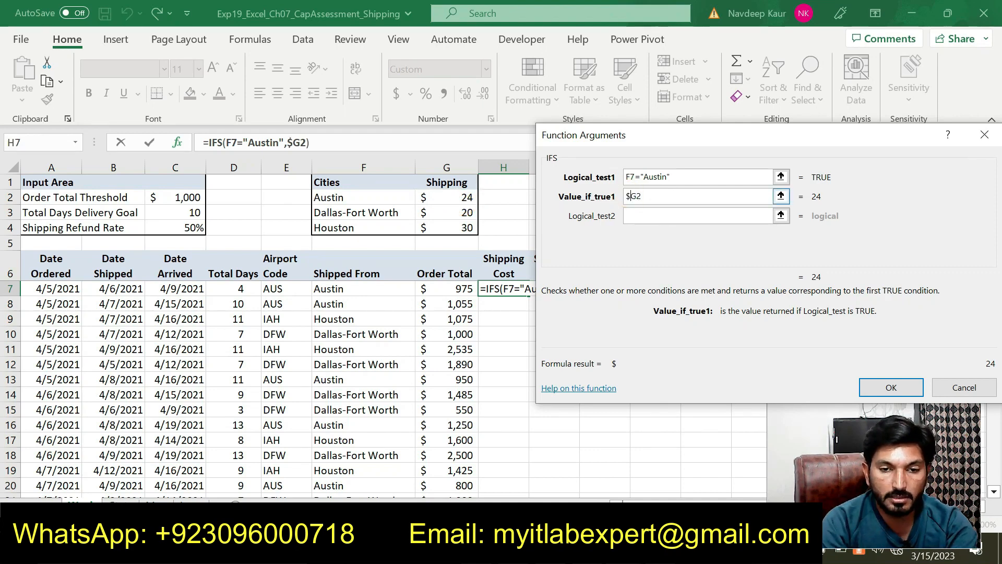
pyautogui.click(637, 196)
pyautogui.write('$')
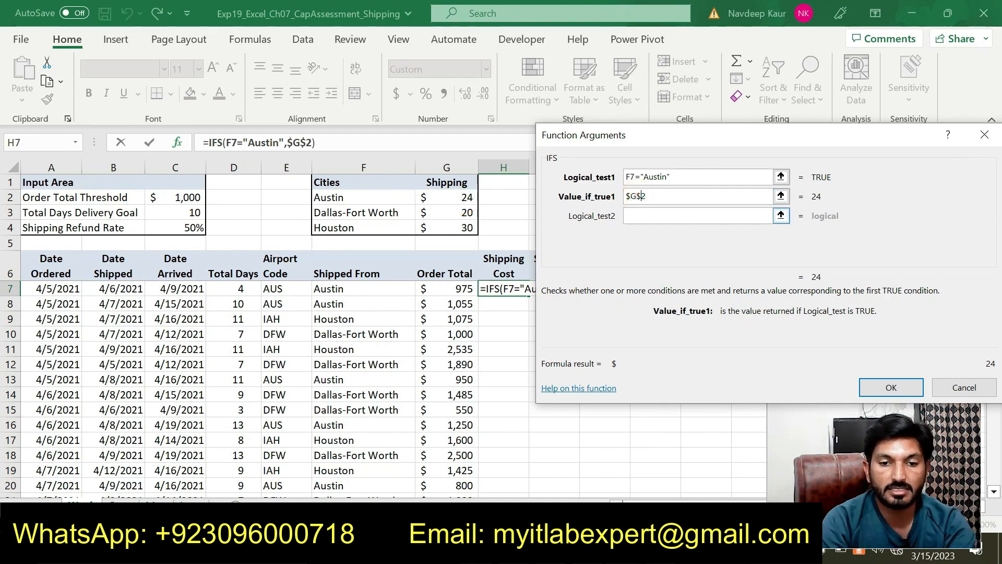
# Begin the second IFS logical test with F7= and an opening quotation mark
pyautogui.click(638, 215)
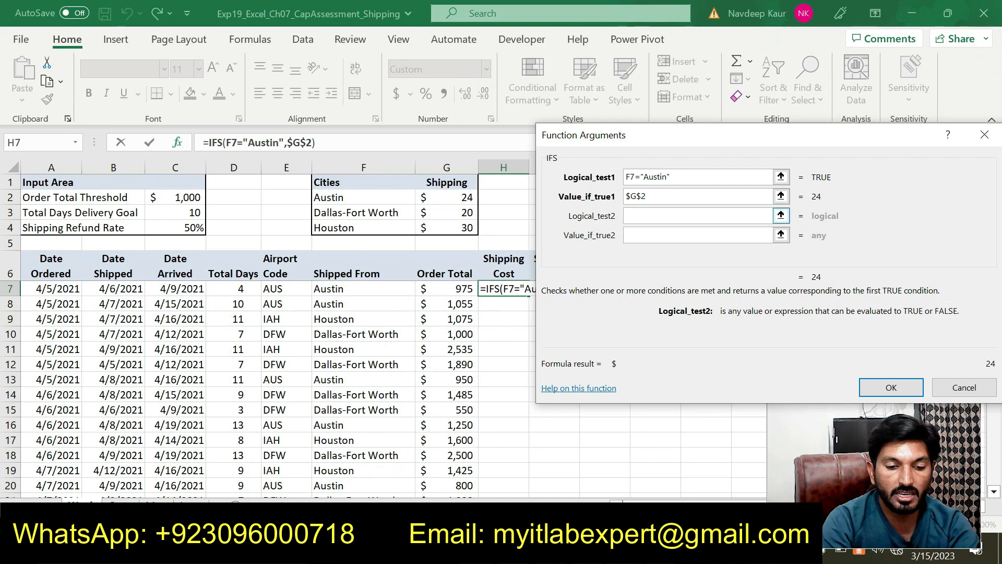
pyautogui.click(381, 292)
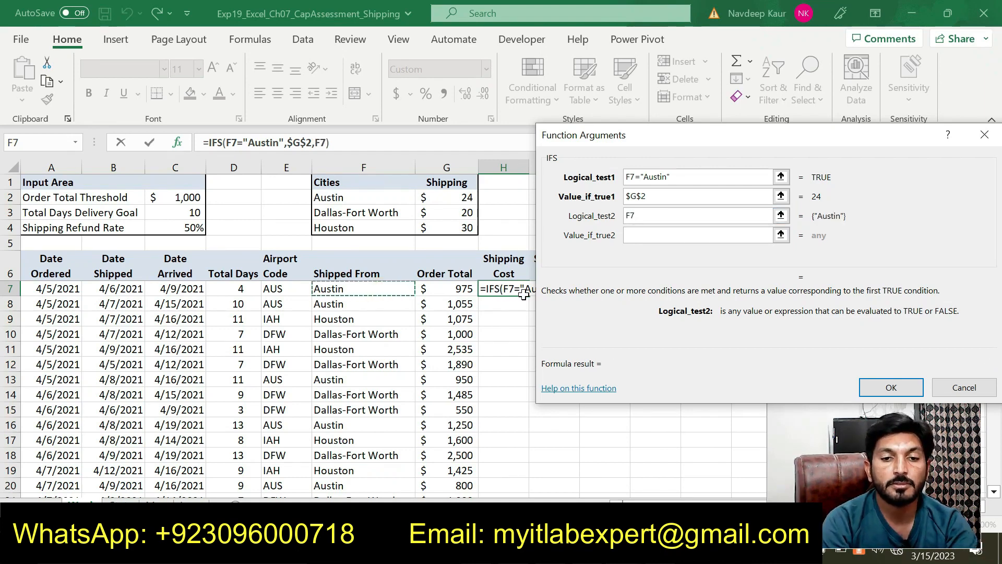
pyautogui.write('+')
pyautogui.press('BackSpace')
pyautogui.write('+')
pyautogui.press('BackSpace')
pyautogui.write('=')
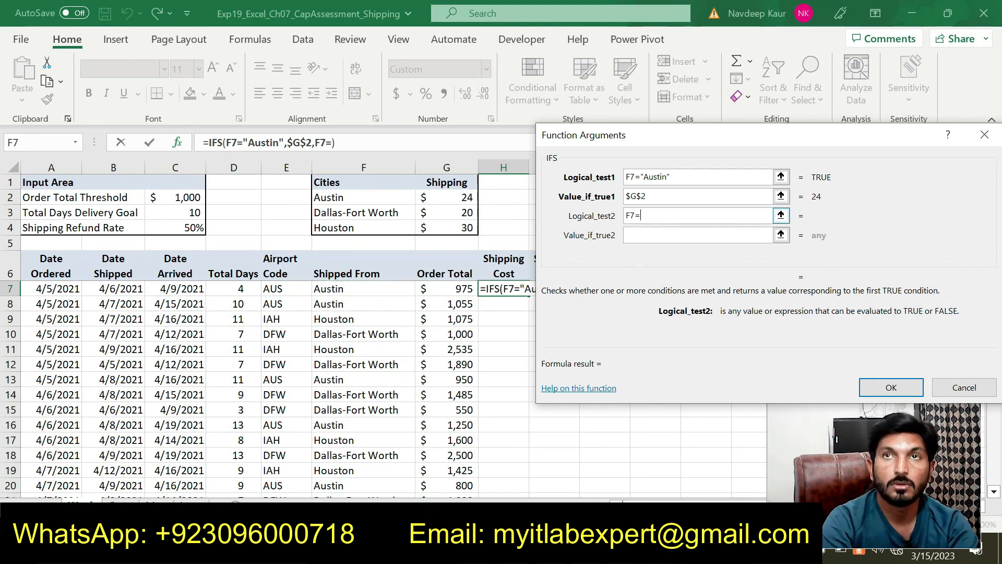
pyautogui.write('"+')
pyautogui.click(354, 335)
pyautogui.press('BackSpace')
pyautogui.press('BackSpace')
pyautogui.press('BackSpace')
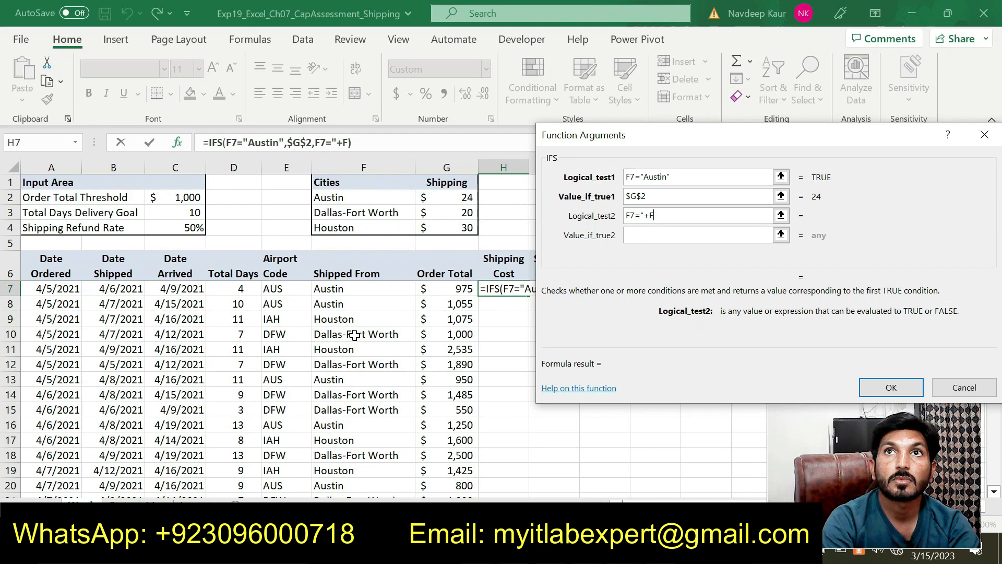
pyautogui.press('BackSpace')
pyautogui.write('d')
pyautogui.press('BackSpace')
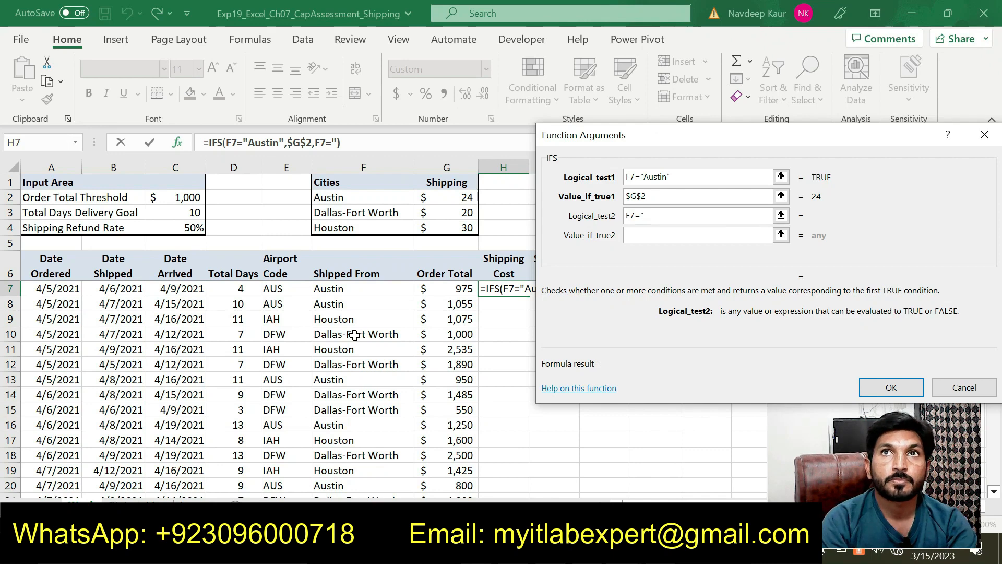
# Complete the second logical test as F7="Dallas - Fort Worth"
pyautogui.write('Da')
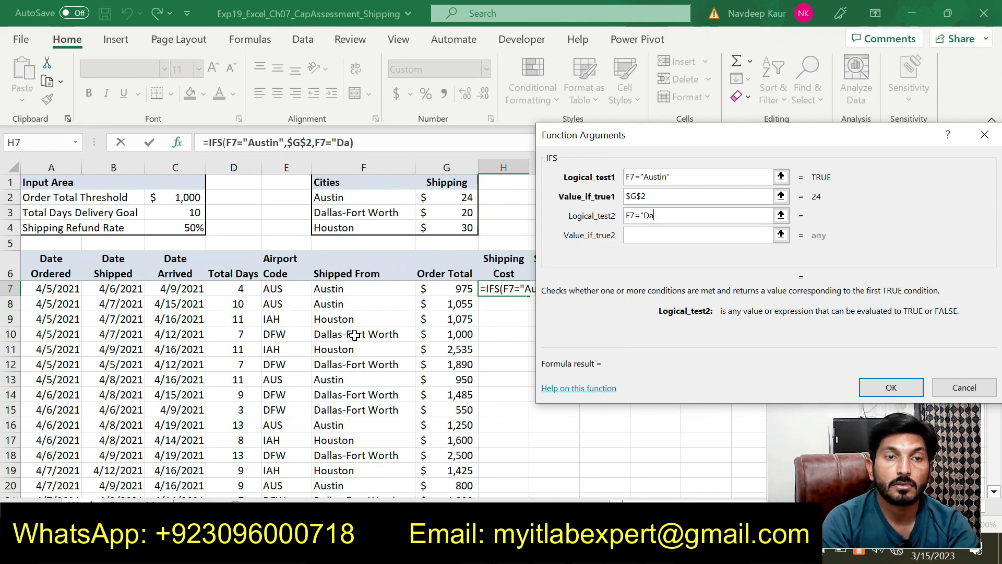
pyautogui.write('llas')
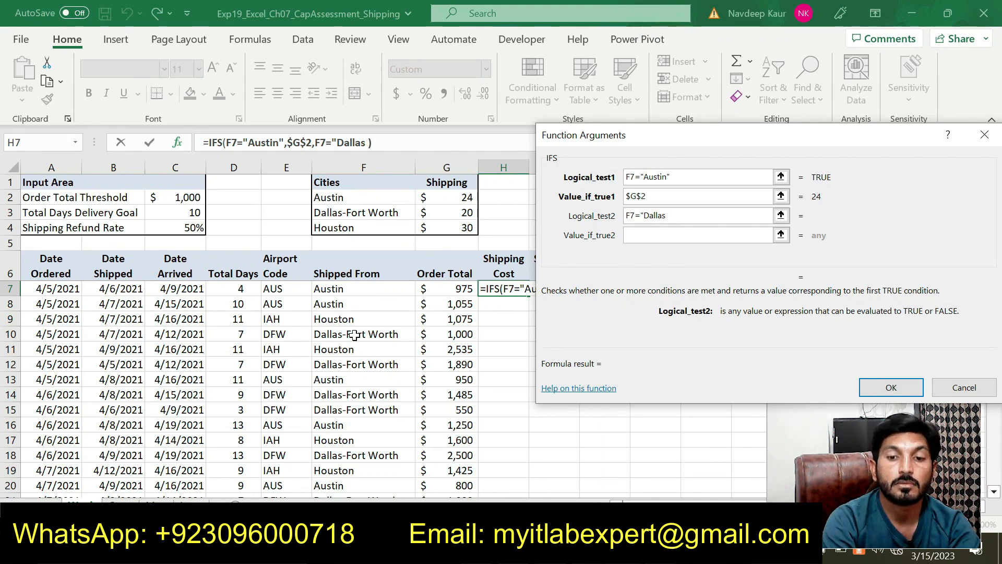
pyautogui.write(' -')
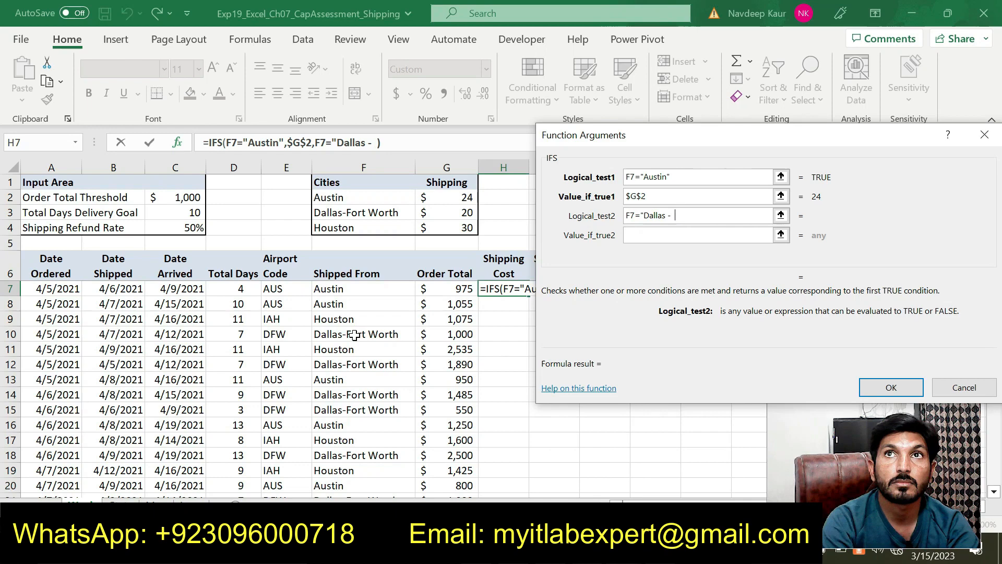
pyautogui.press('BackSpace')
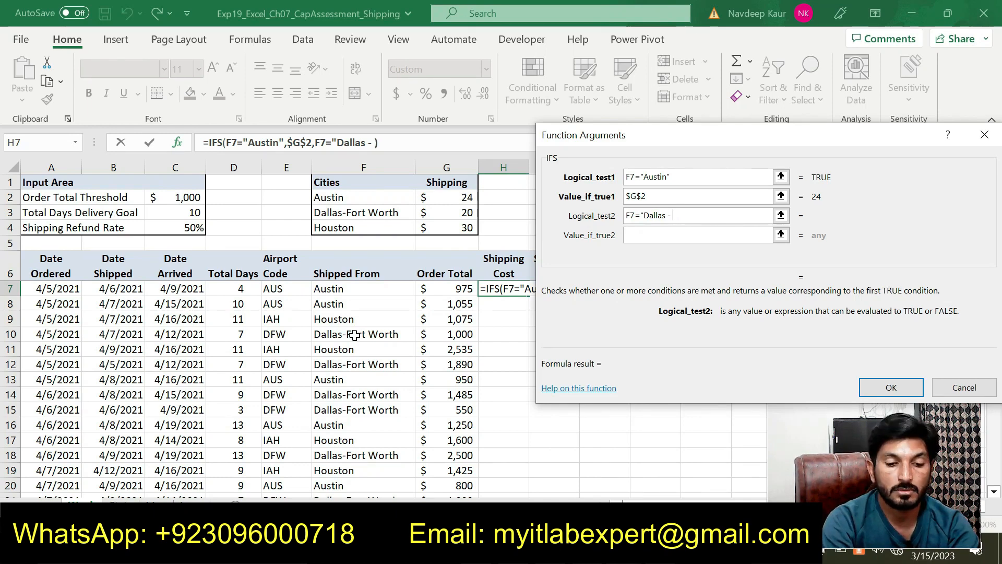
pyautogui.write('Fort')
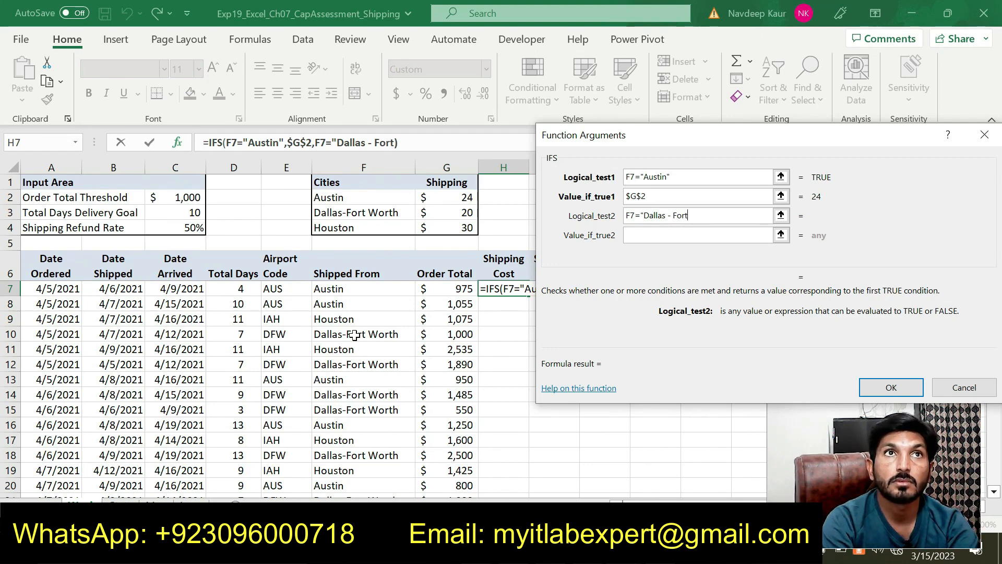
pyautogui.write('  =')
pyautogui.press('BackSpace')
pyautogui.press('BackSpace')
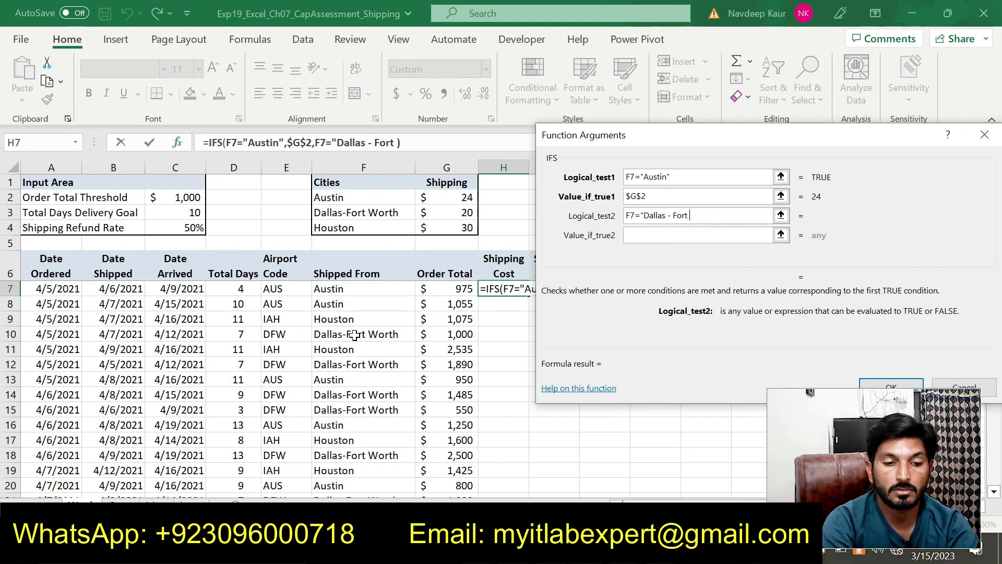
pyautogui.write('W')
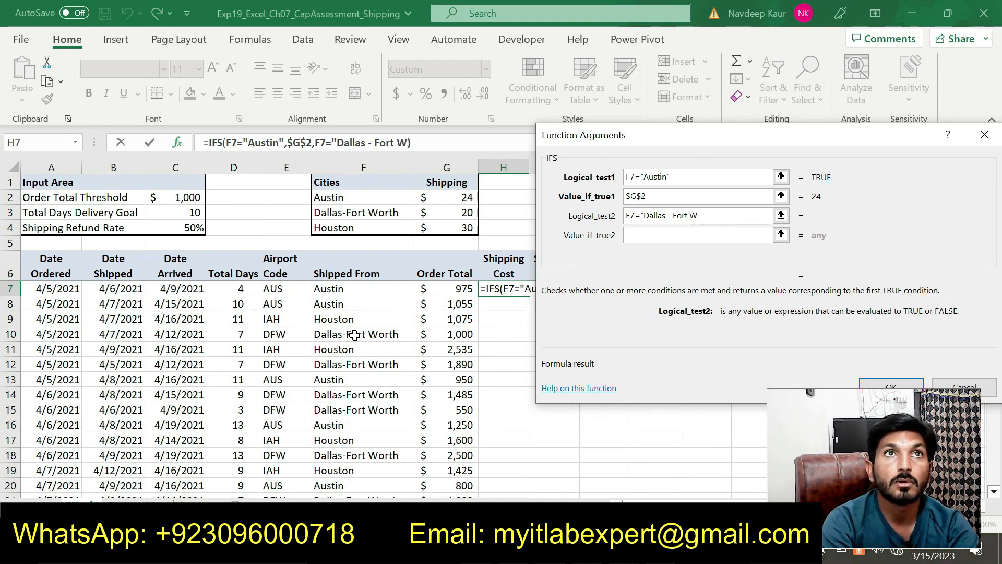
pyautogui.write('orth')
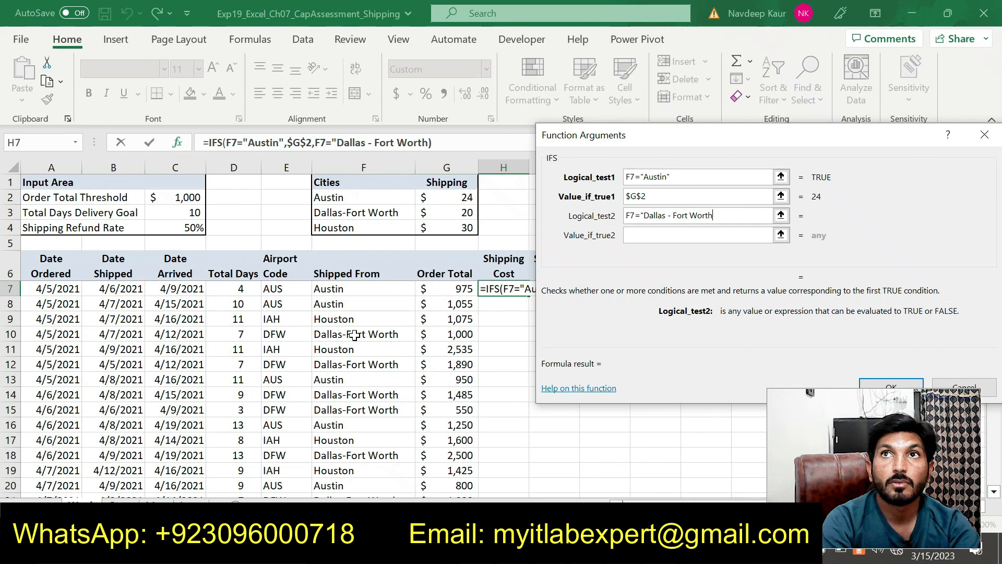
pyautogui.write('"')
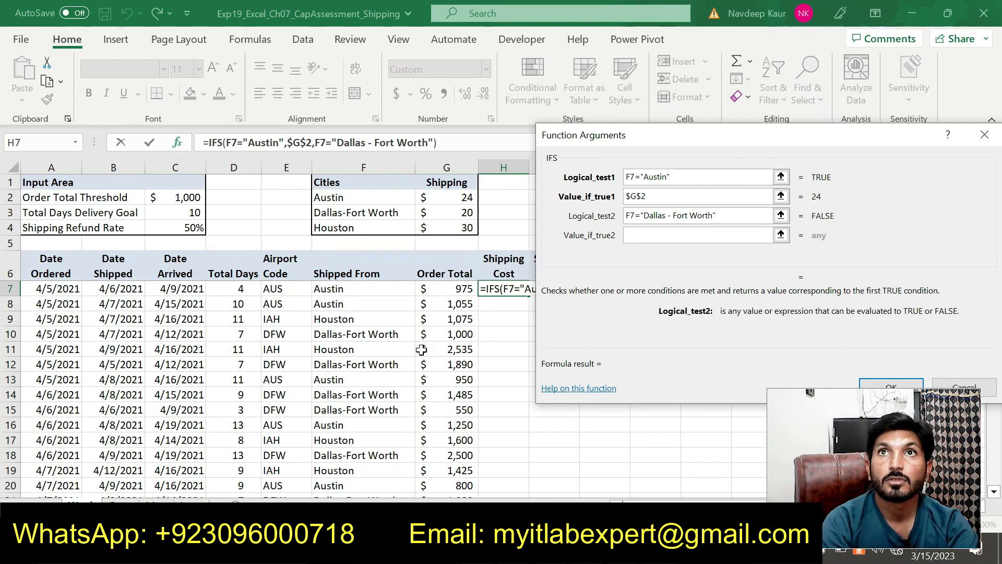
# Try removing the space before the hyphen in the second logical test's city name
pyautogui.click(666, 215)
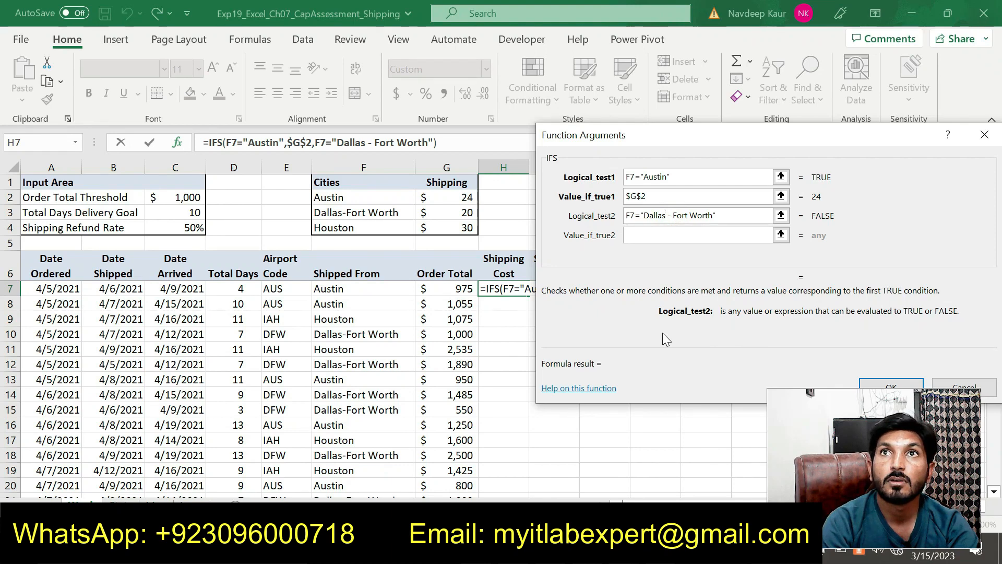
pyautogui.press('BackSpace')
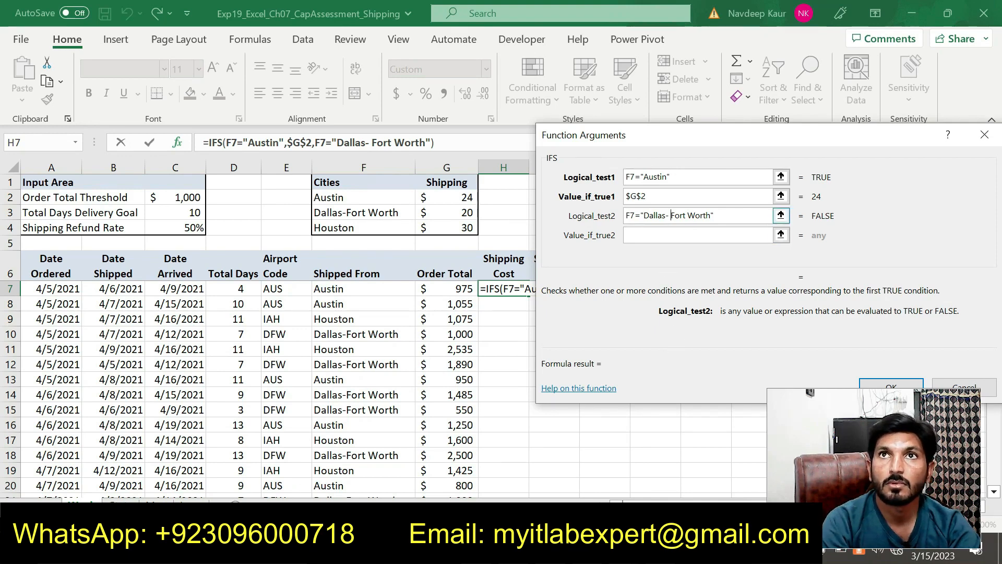
pyautogui.click(667, 216)
# Set the value for the second logical test to the absolute reference $G$3
pyautogui.press('Tab')
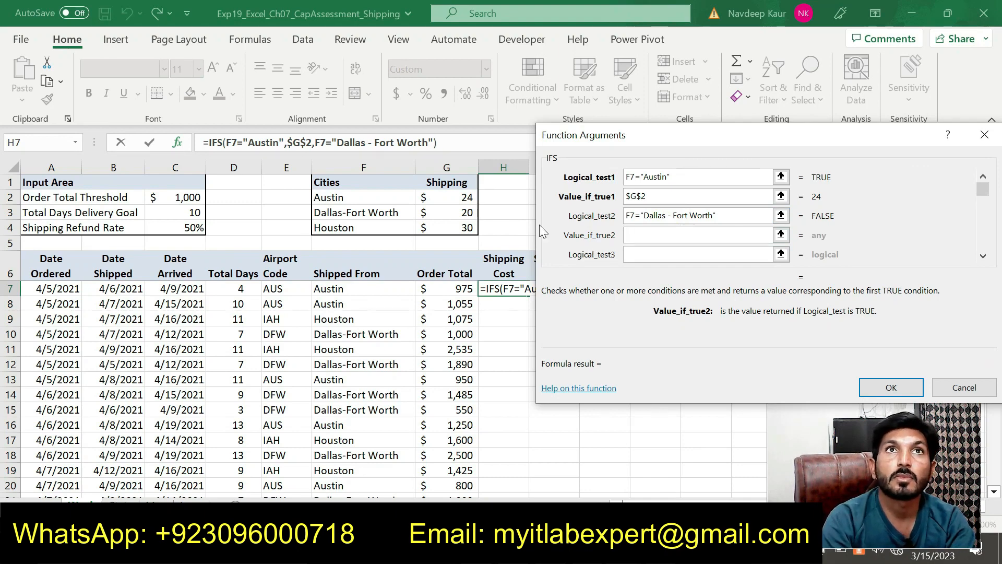
pyautogui.click(465, 210)
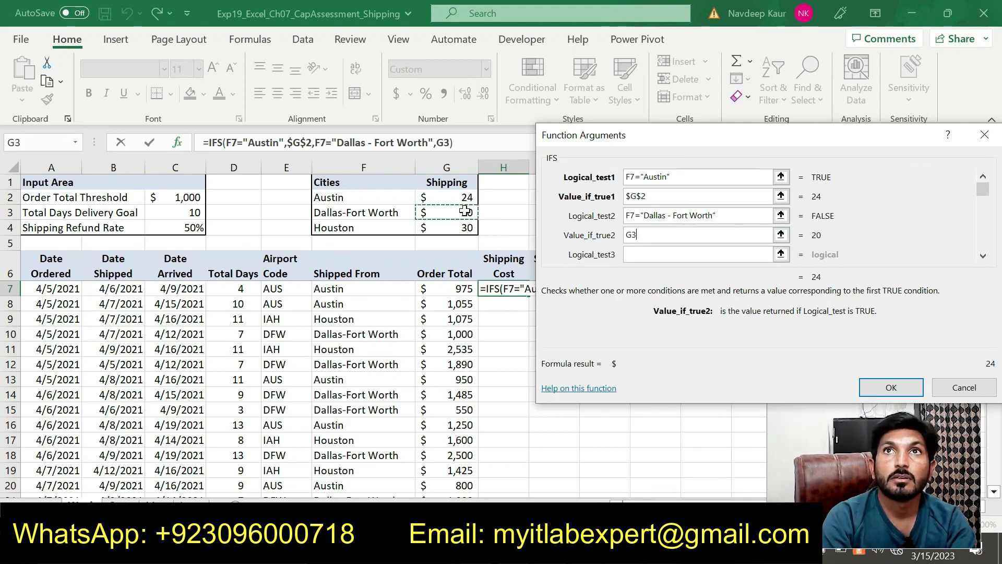
pyautogui.click(627, 235)
pyautogui.write('$')
pyautogui.click(638, 234)
pyautogui.write('$')
# Set the third IFS logical test to F7="Houstin"
pyautogui.click(633, 251)
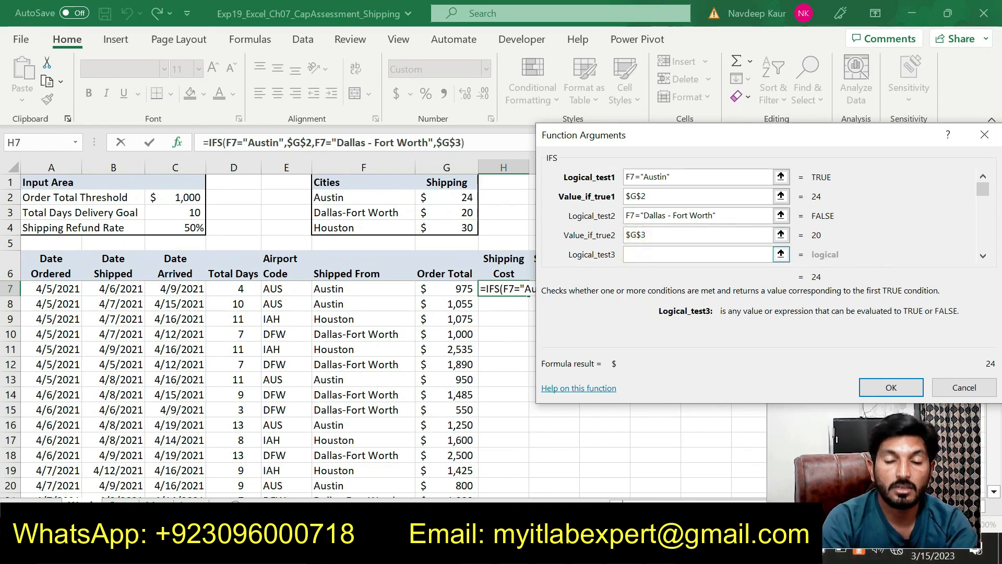
pyautogui.click(349, 292)
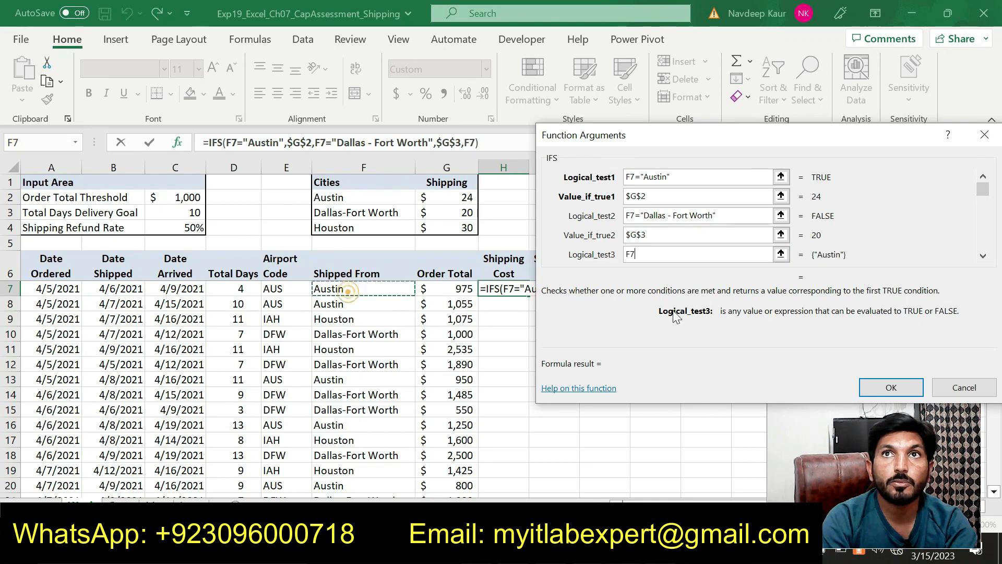
pyautogui.write('="')
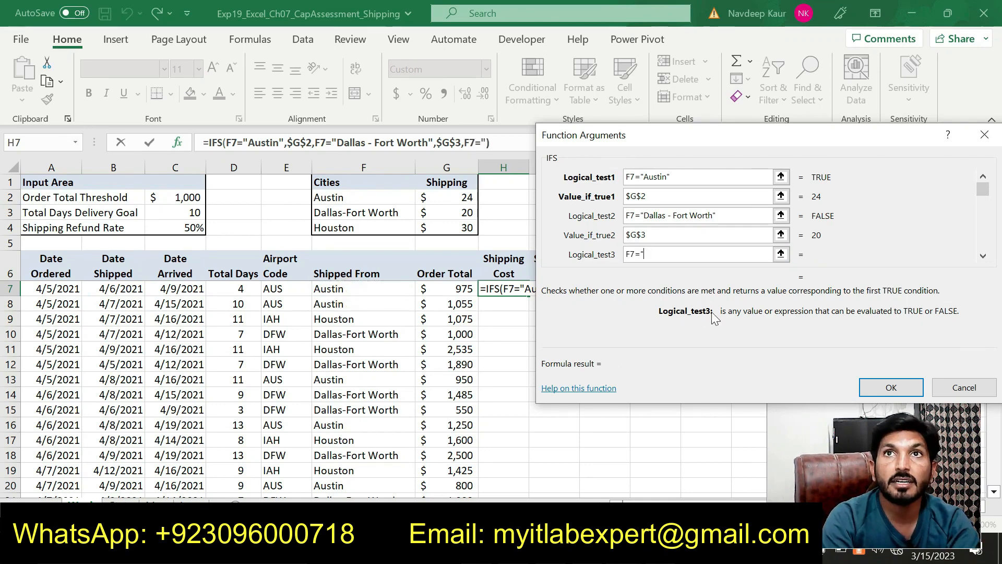
pyautogui.write('Houstin')
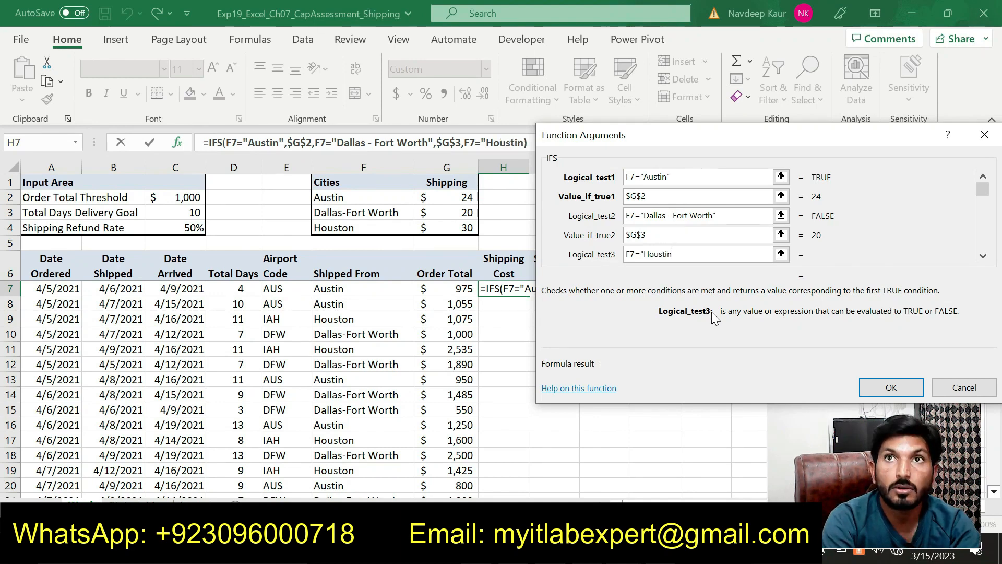
pyautogui.write('"')
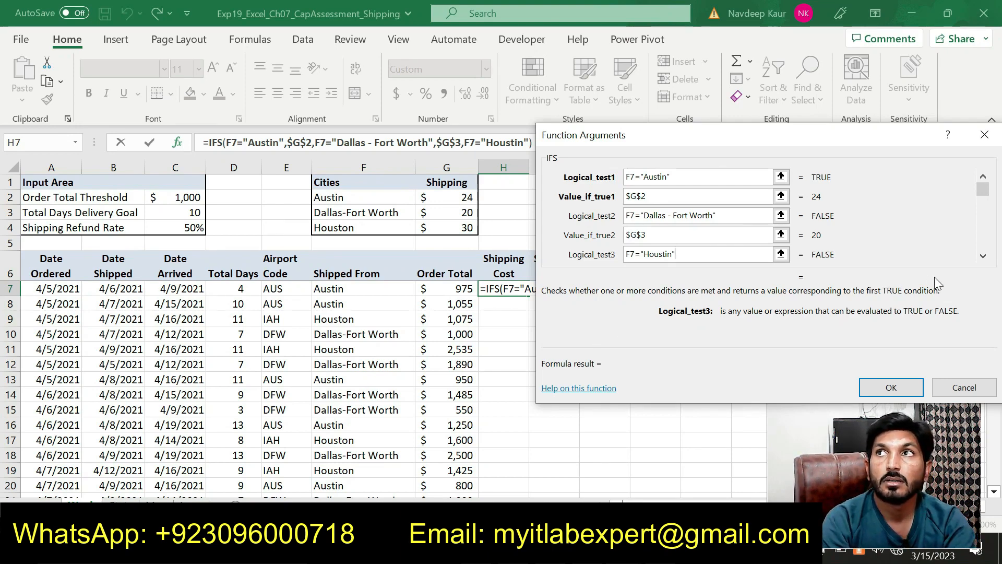
# Set the value for the third logical test to the absolute reference $G$4
pyautogui.moveTo(791, 135); pyautogui.dragTo(645, 112)
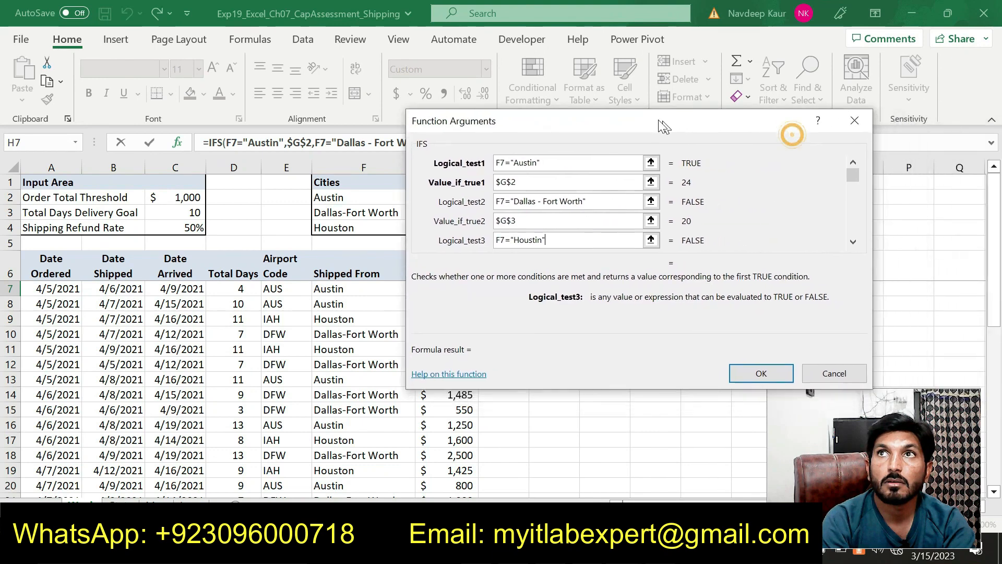
pyautogui.click(837, 233)
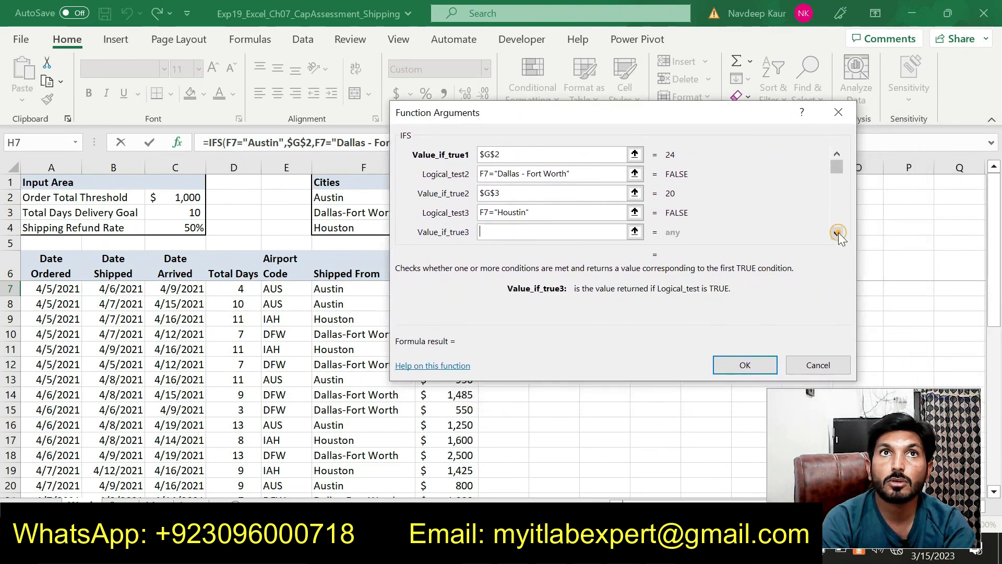
pyautogui.click(523, 231)
pyautogui.moveTo(521, 116); pyautogui.dragTo(593, 120)
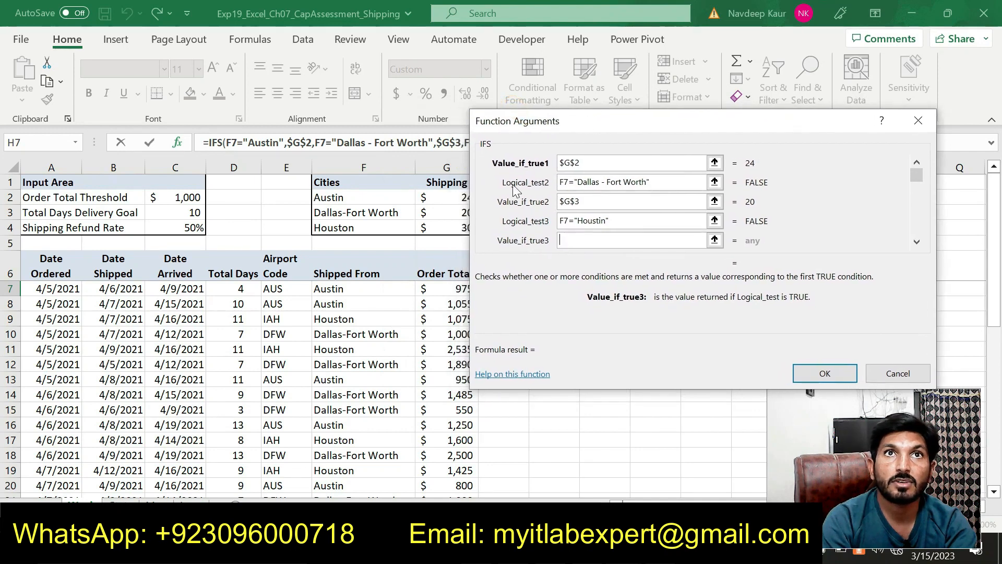
pyautogui.click(457, 226)
pyautogui.click(560, 240)
pyautogui.write('$G4')
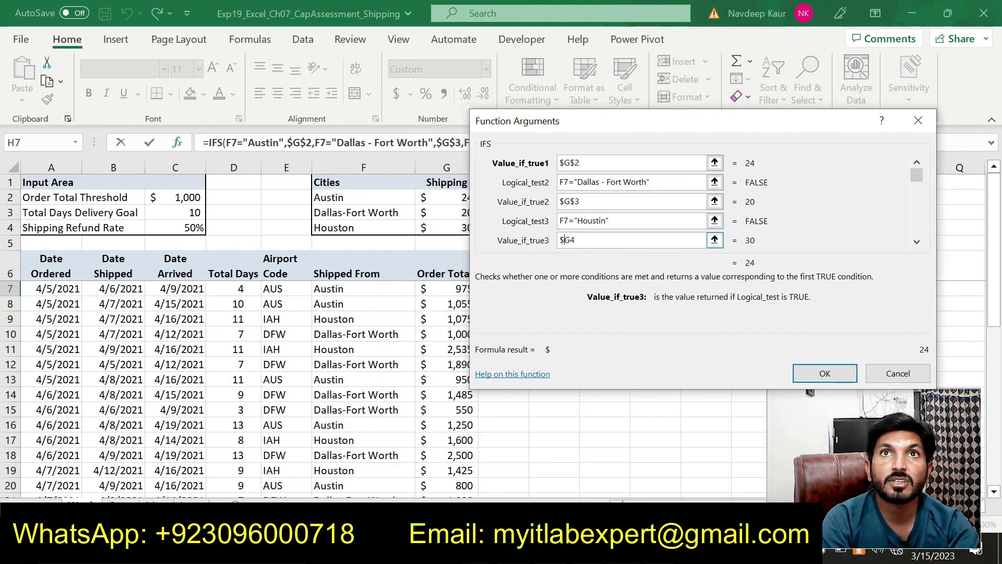
pyautogui.click(570, 240)
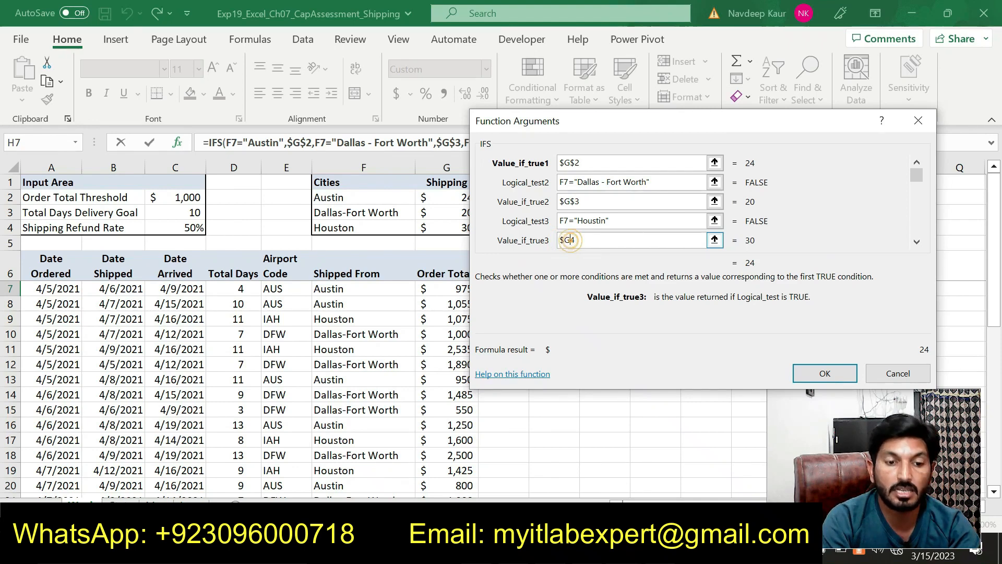
pyautogui.write('$')
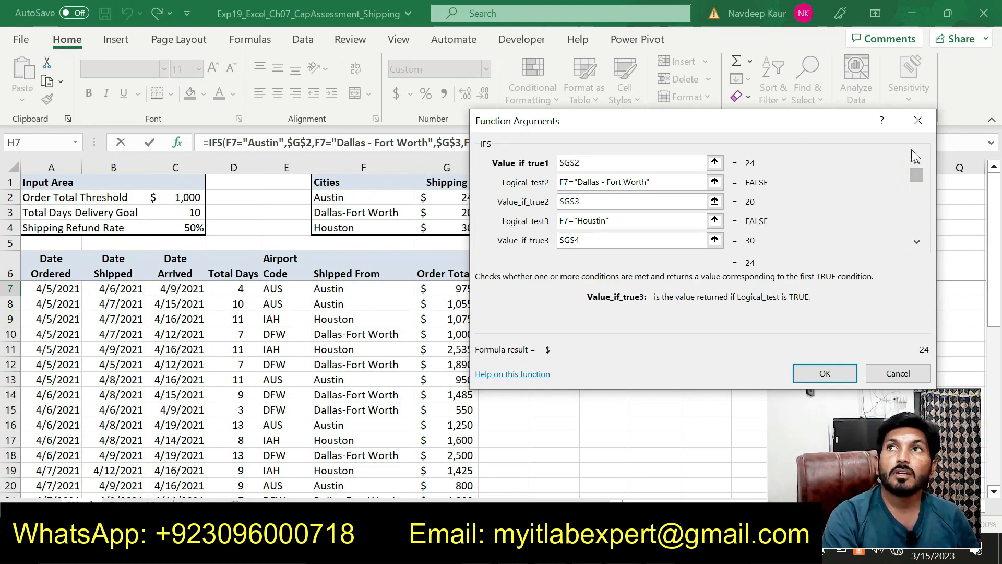
# Correct the city names in the logical tests to "Dallas-Fort Worth" in the second and "Houston" in the third
pyautogui.click(917, 164)
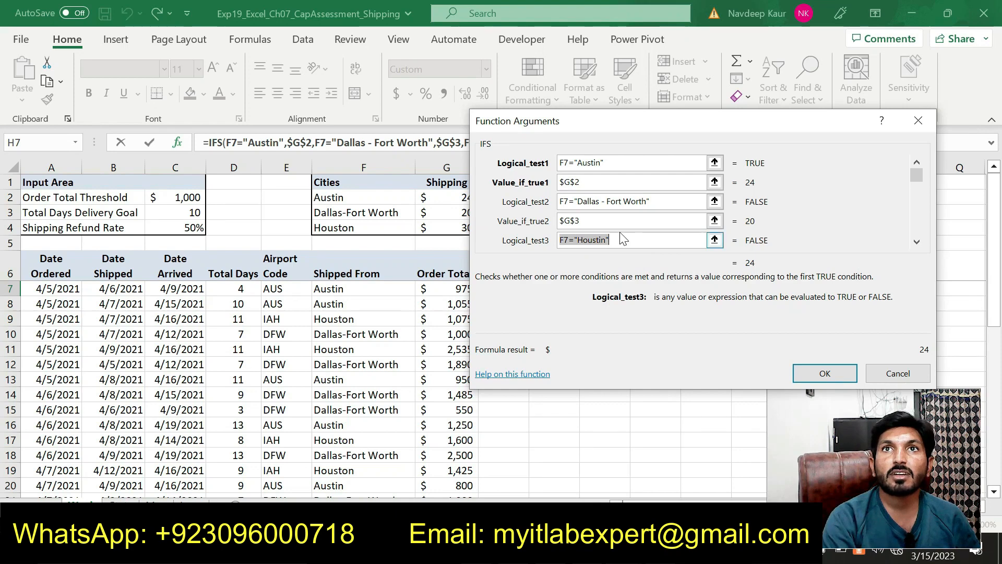
pyautogui.press('Right')
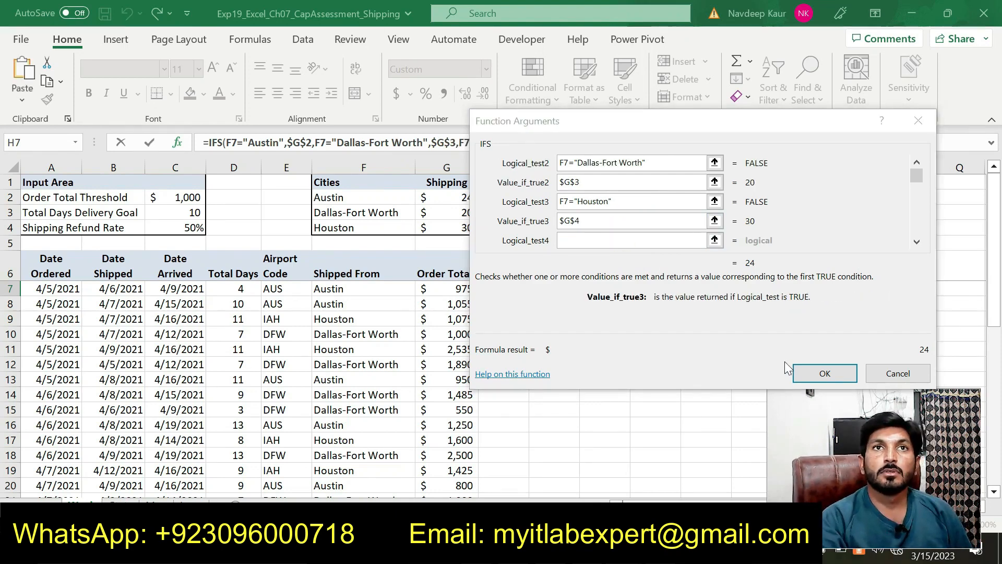
# Confirm the IFS formula in H7 and copy it down through H35
pyautogui.click(809, 372)
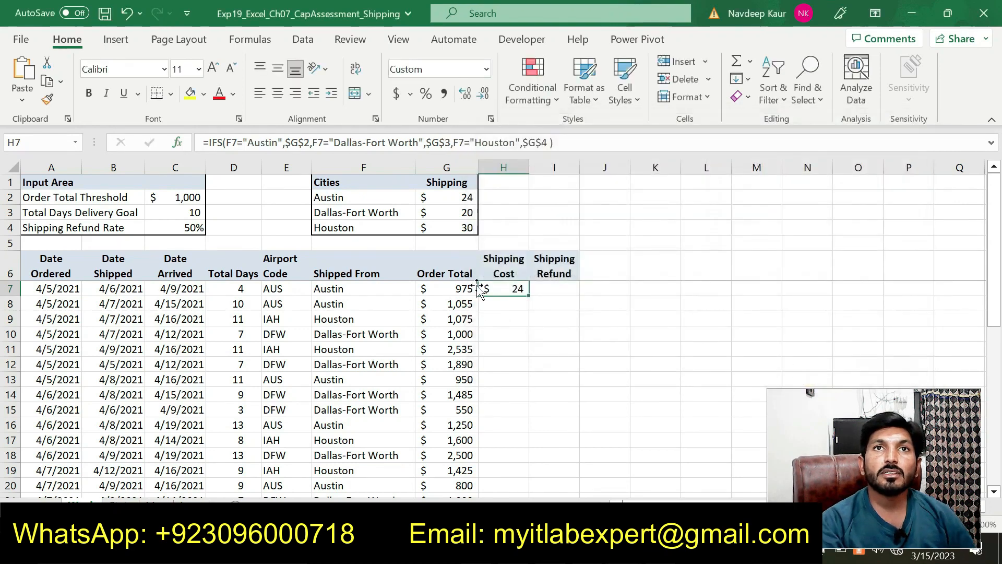
pyautogui.moveTo(529, 296); pyautogui.dragTo(527, 472)
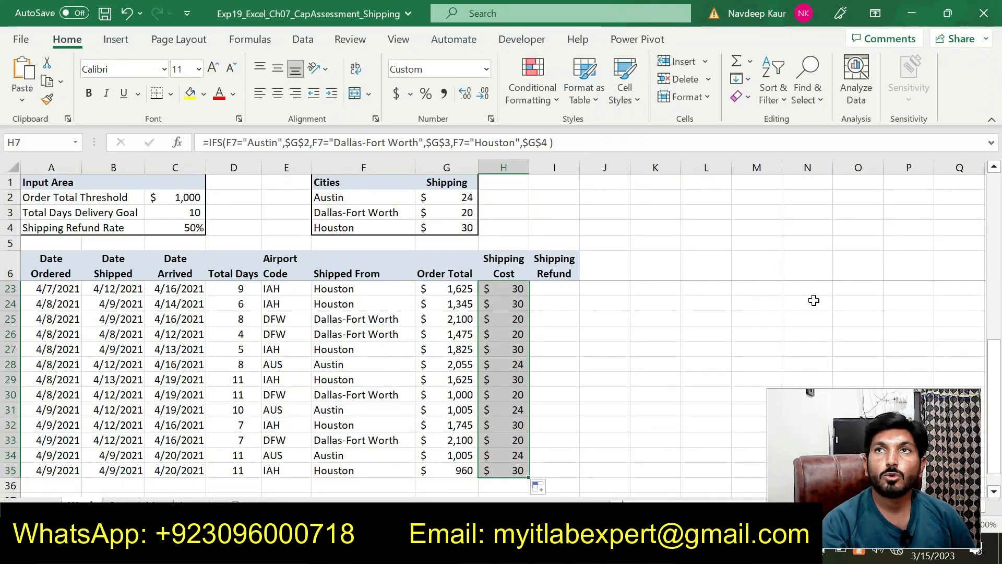
pyautogui.moveTo(995, 339); pyautogui.dragTo(996, 180)
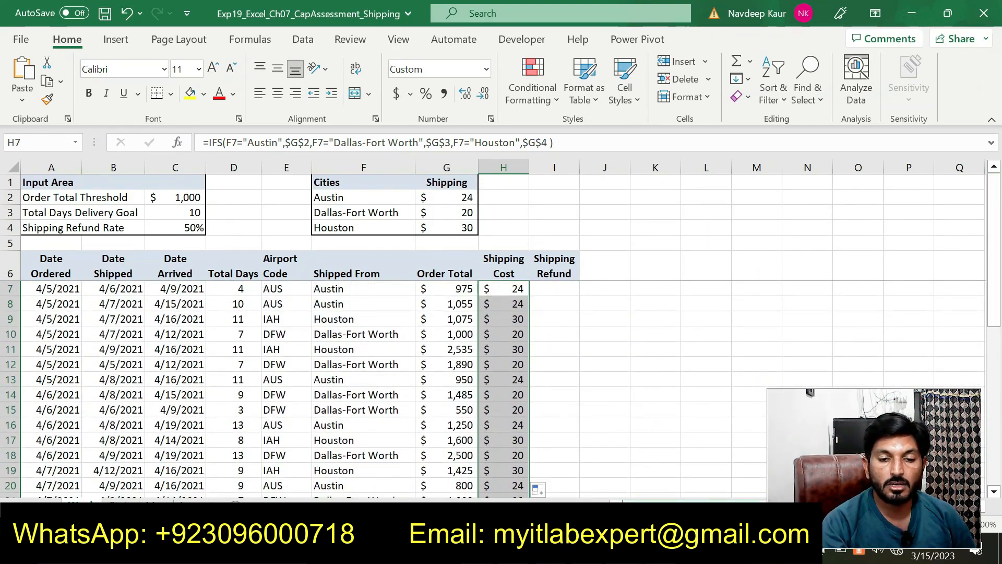
# Switch to the Word instructions and remove the green highlight from the step 4 paragraph about cell H7
pyautogui.hotkey('alt', 'Tab')
pyautogui.moveTo(474, 383); pyautogui.dragTo(243, 354)
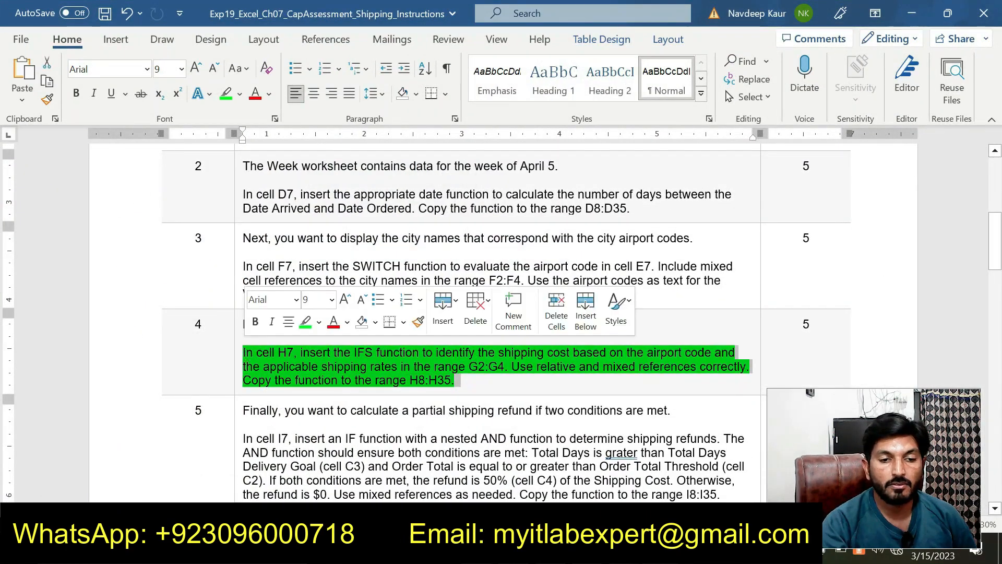
pyautogui.click(305, 322)
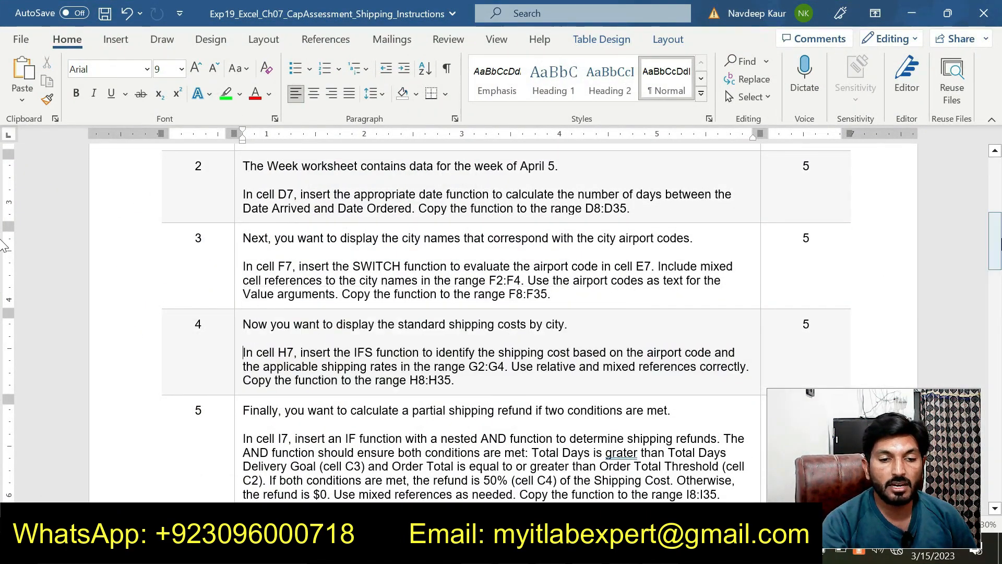
# Highlight the step 5 paragraph about the IF function in cell I7 in green
pyautogui.scroll(-4, 507, 323)
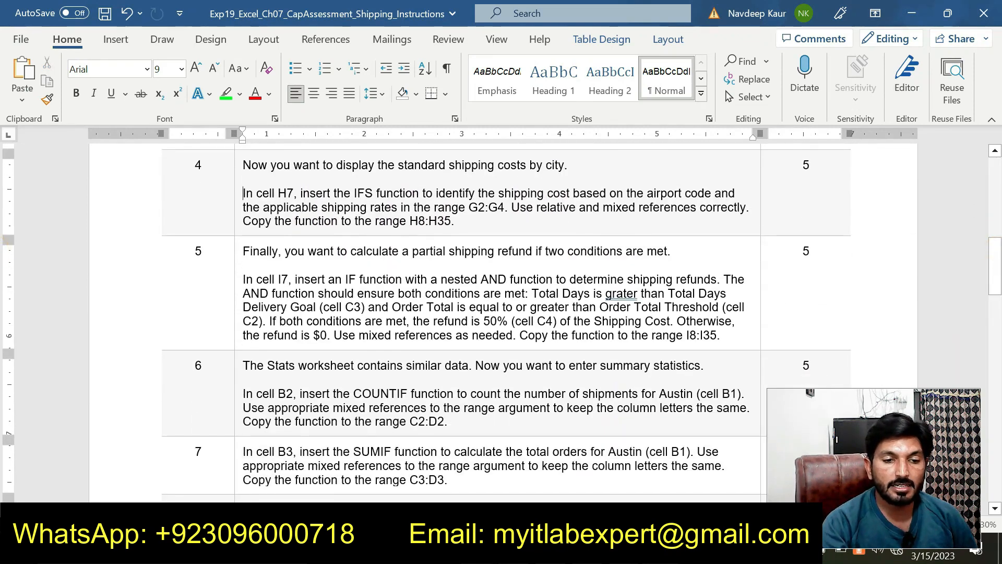
pyautogui.moveTo(240, 283); pyautogui.dragTo(466, 320)
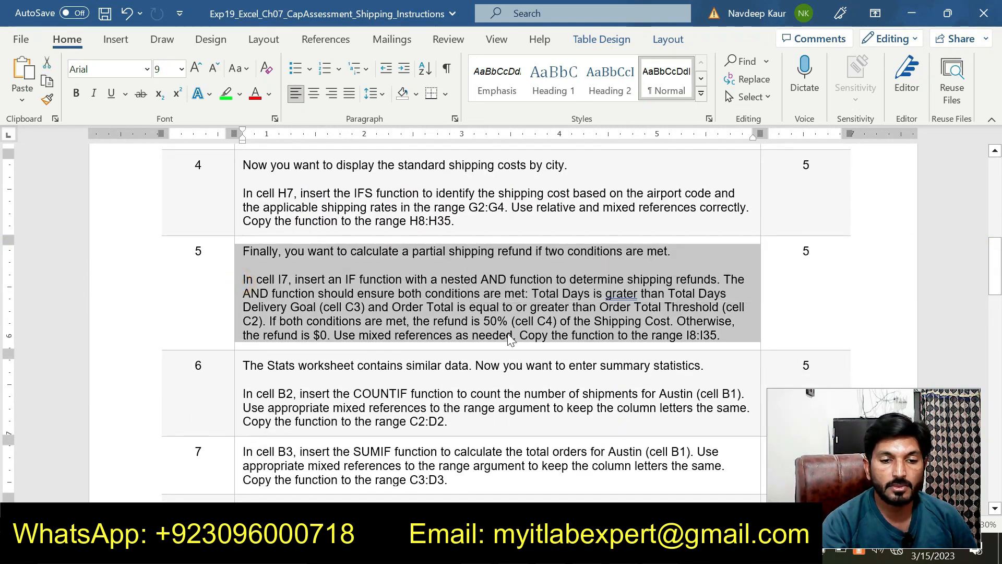
pyautogui.click(511, 339)
pyautogui.moveTo(720, 336); pyautogui.dragTo(244, 279)
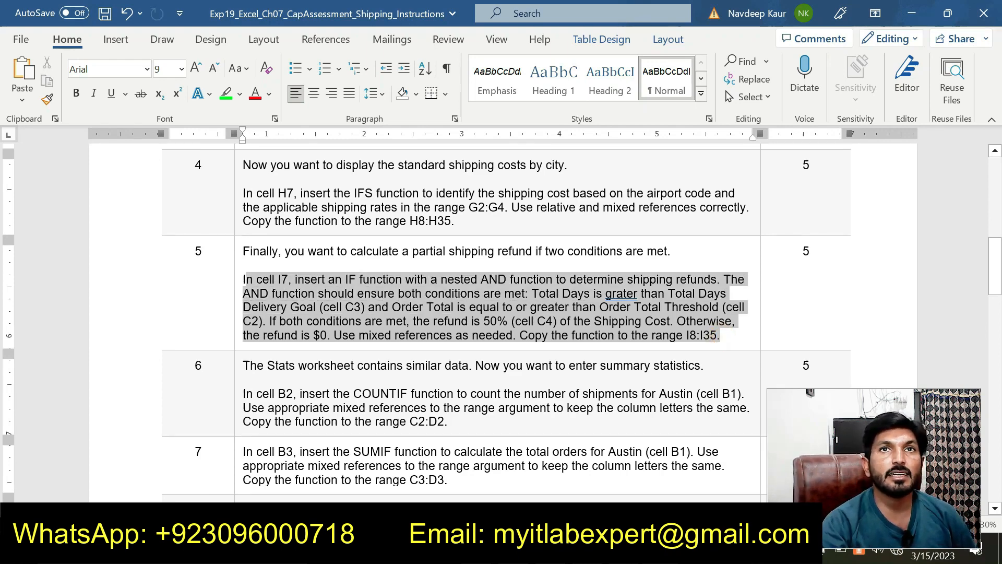
pyautogui.click(307, 253)
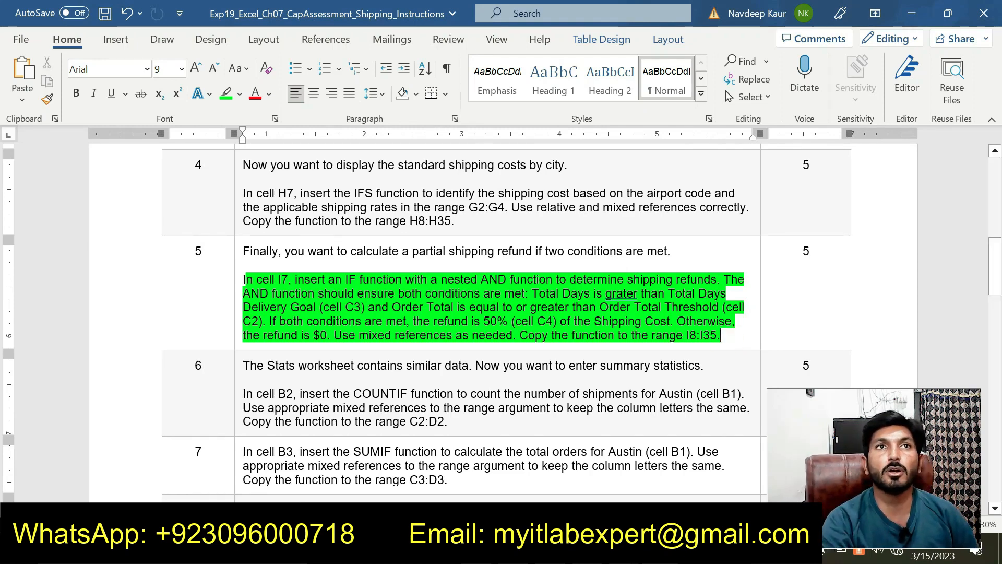
pyautogui.click(725, 331)
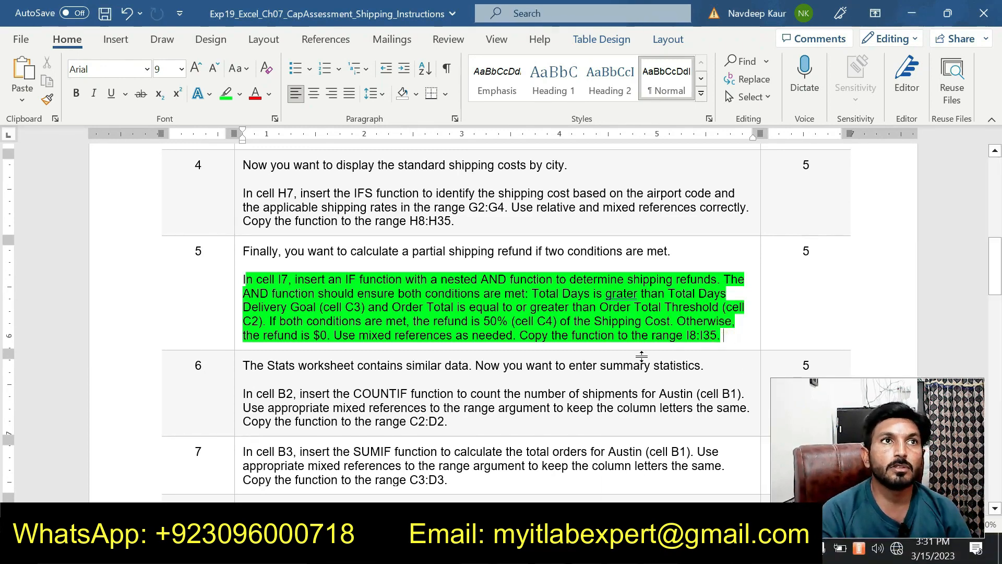
# Switch to the Excel workbook, start an IF function in cell I7 and open its function arguments
pyautogui.hotkey('alt', 'Tab')
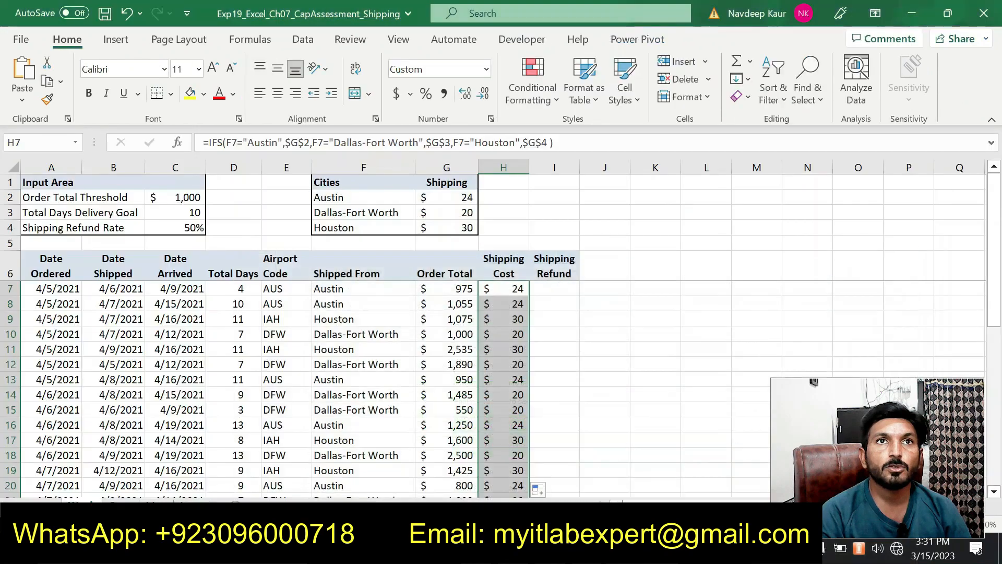
pyautogui.hotkey('alt', 'Tab')
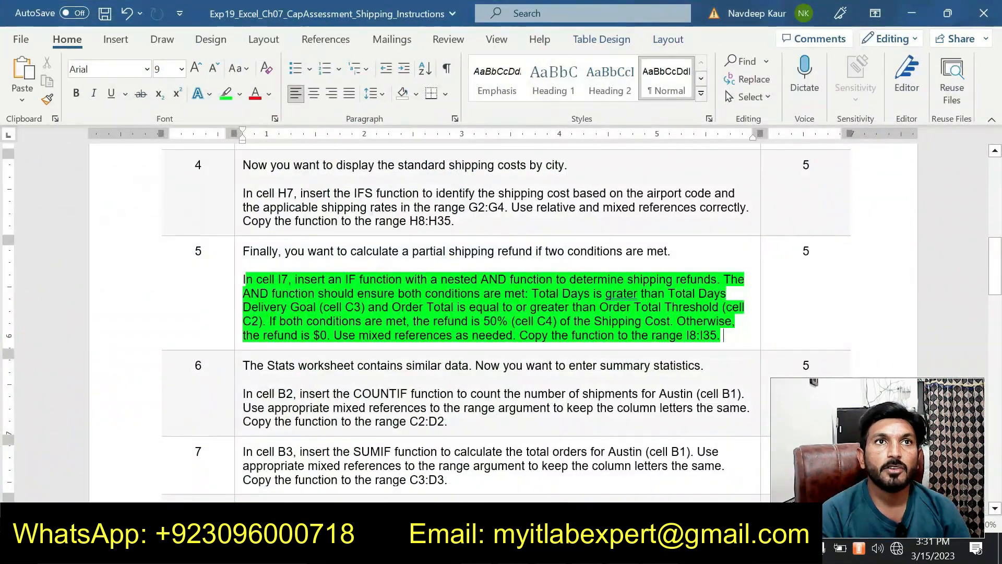
pyautogui.hotkey('alt', 'Tab')
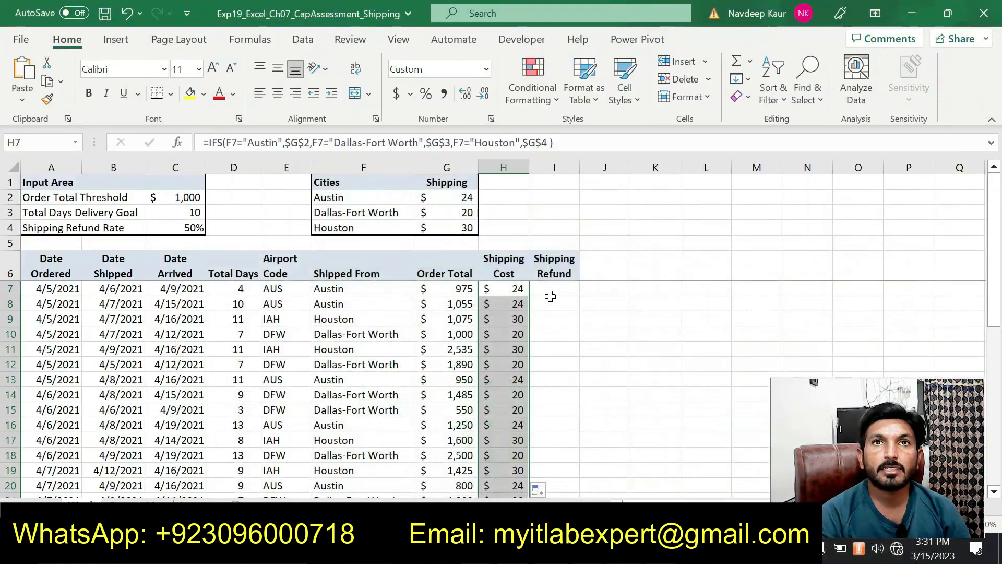
pyautogui.click(554, 290)
pyautogui.hotkey('alt', 'Tab')
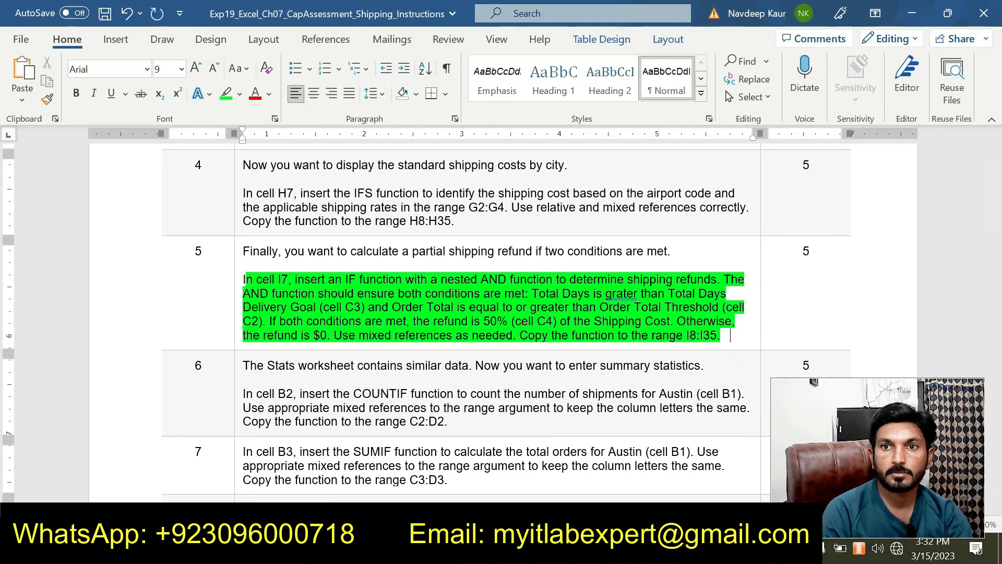
pyautogui.click(624, 551)
pyautogui.click(538, 470)
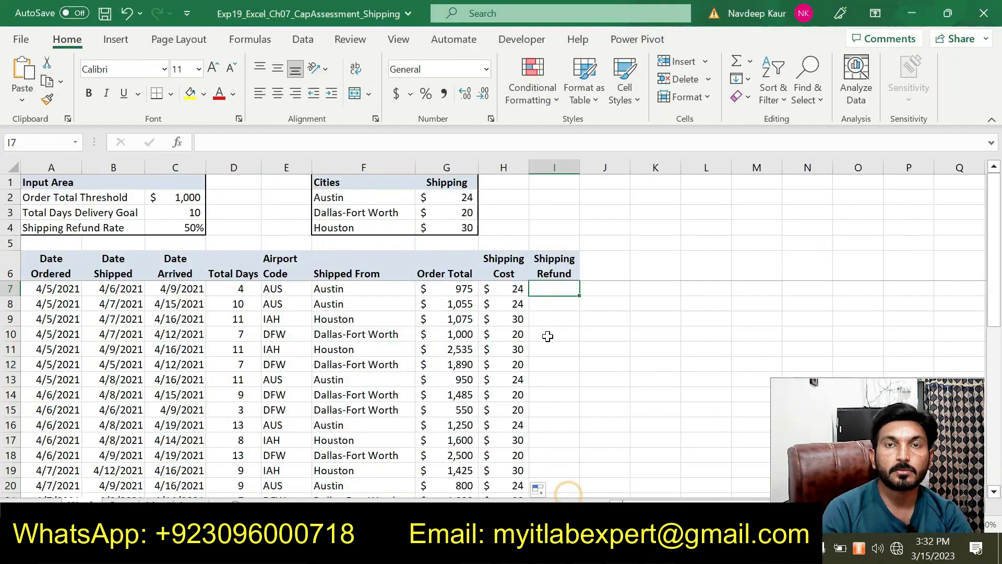
pyautogui.write('=')
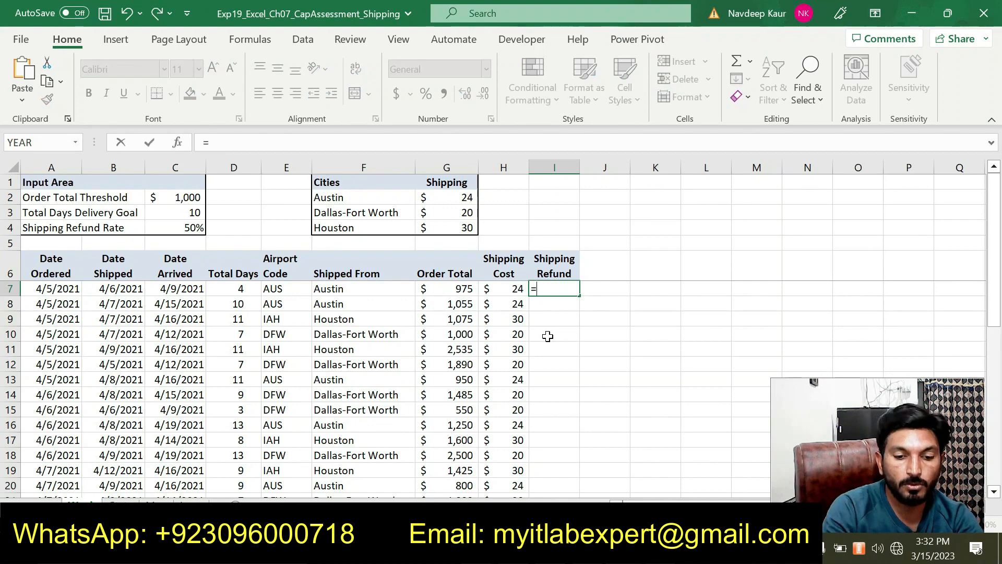
pyautogui.write('if')
pyautogui.doubleClick(556, 306)
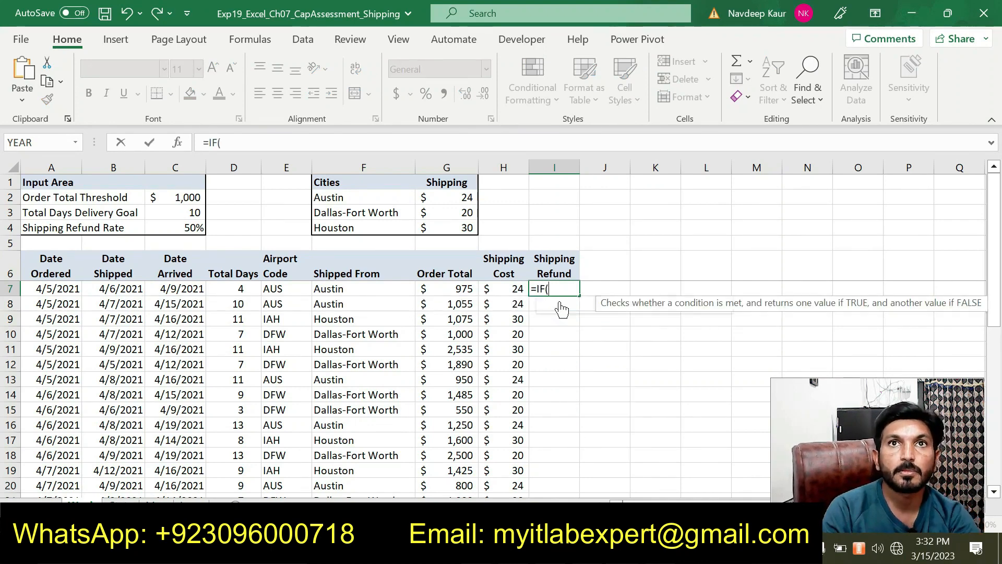
pyautogui.click(177, 143)
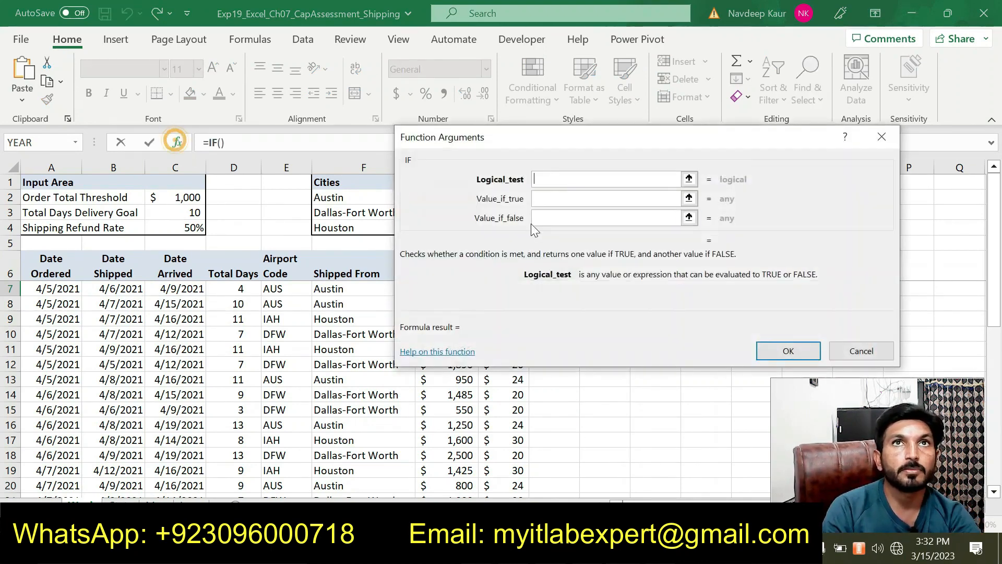
# Begin the IF logical test with a nested AND( and check the Total Days condition in the Word instructions
pyautogui.click(557, 178)
pyautogui.write('AND(')
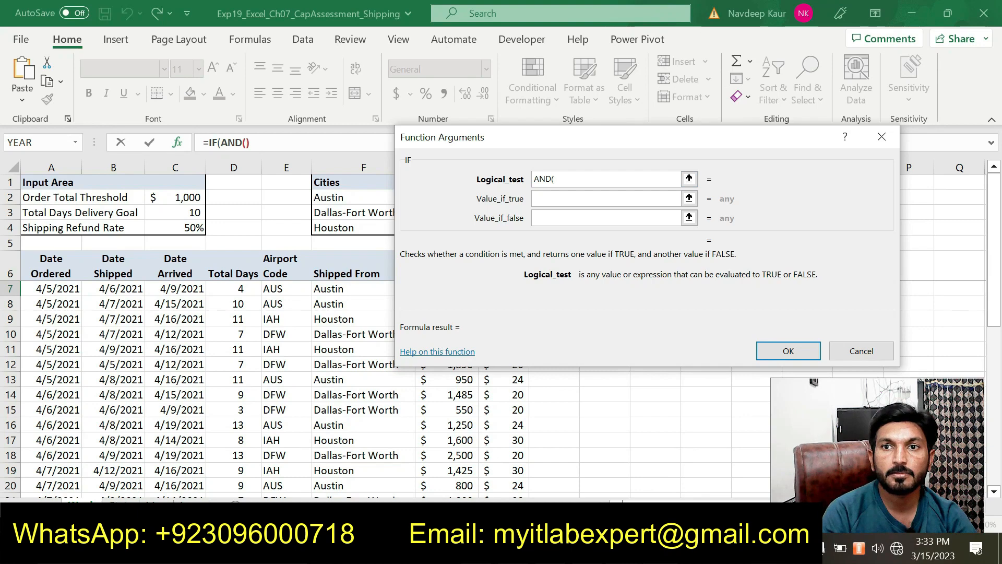
pyautogui.hotkey('alt', 'Tab')
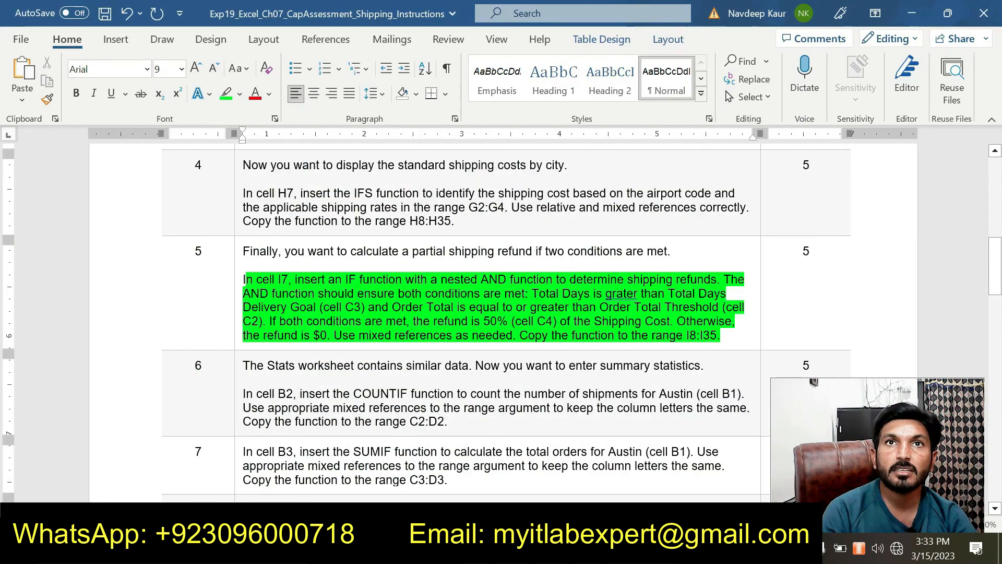
pyautogui.moveTo(532, 294); pyautogui.dragTo(337, 307)
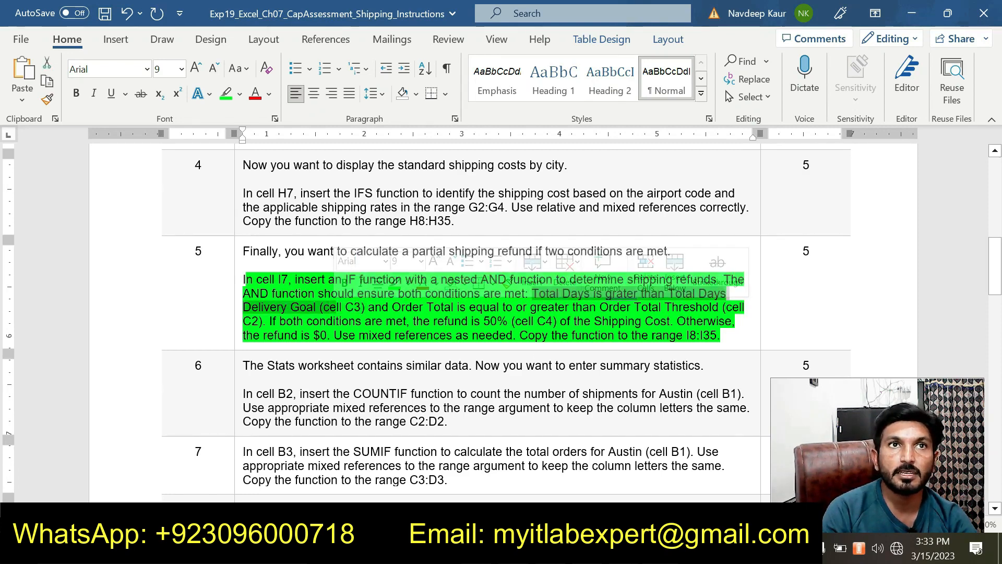
pyautogui.hotkey('alt', 'Tab')
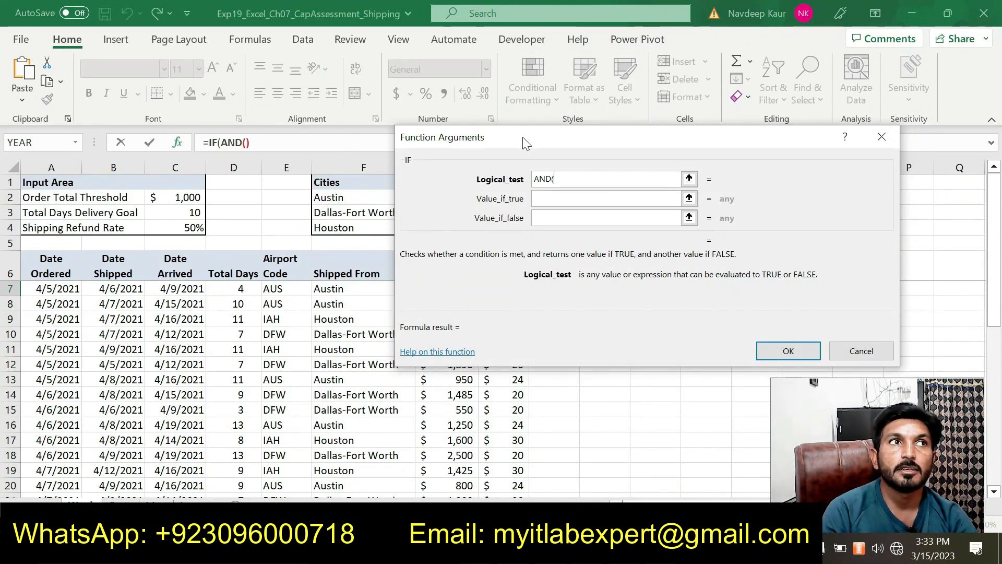
pyautogui.moveTo(523, 138)
pyautogui.mouseDown()
pyautogui.moveTo(575, 239)
pyautogui.moveTo(566, 233)
pyautogui.moveTo(563, 302)
pyautogui.moveTo(528, 155)
pyautogui.mouseUp()
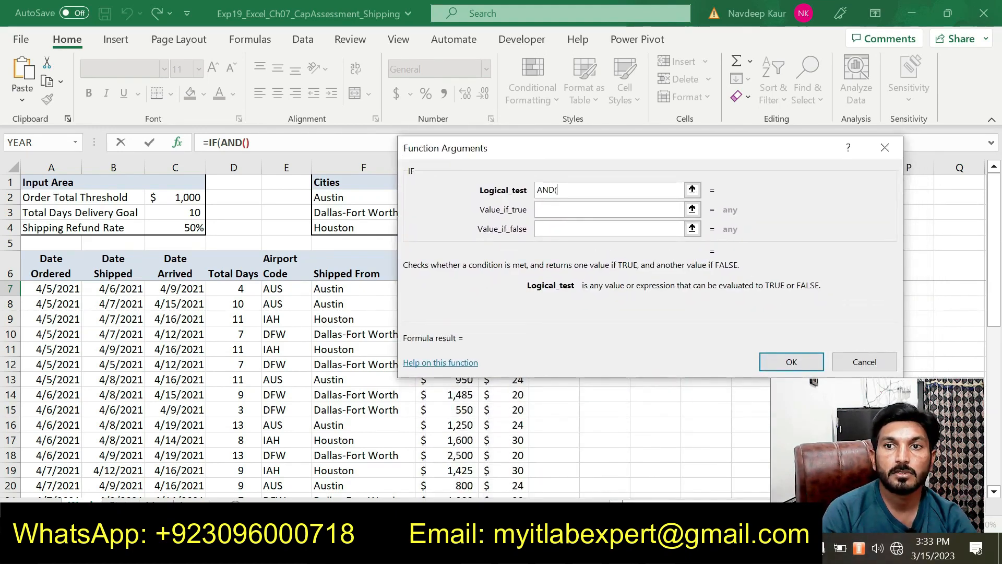
# Enter D7>C$3 as the first AND condition, followed by a comma, checking it against the Word instructions
pyautogui.hotkey('alt', 'Tab')
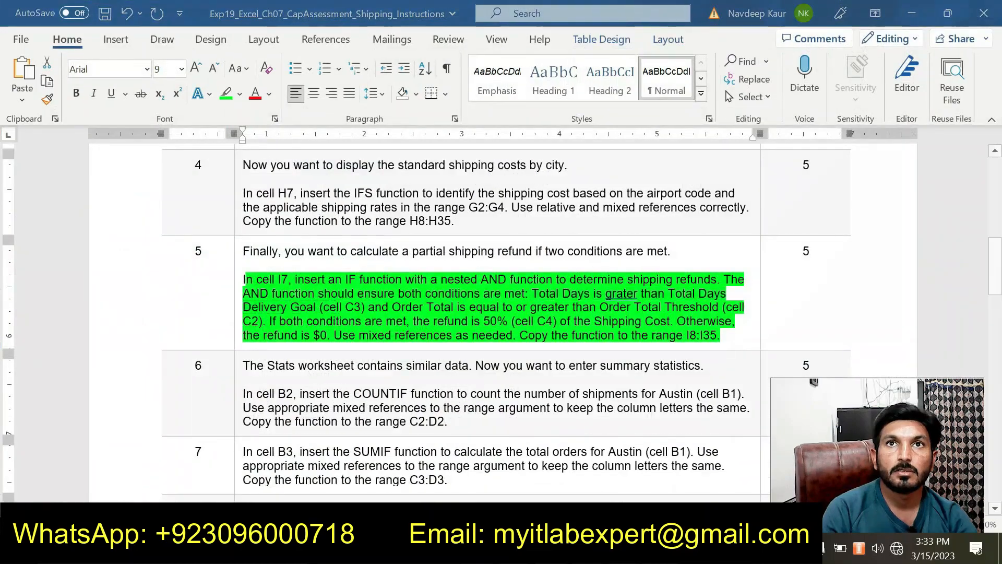
pyautogui.hotkey('alt', 'Tab')
pyautogui.click(243, 287)
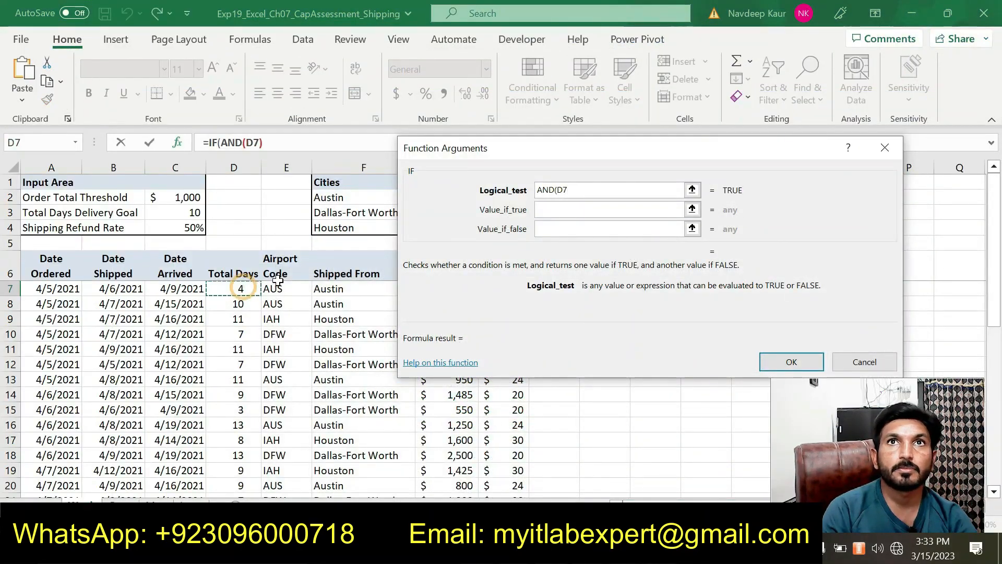
pyautogui.write('>')
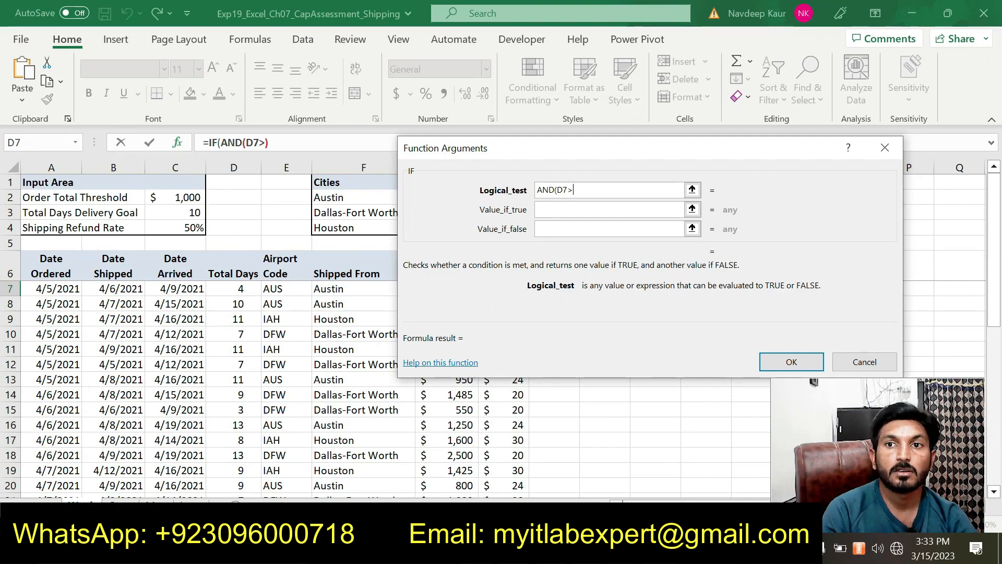
pyautogui.hotkey('alt', 'Tab')
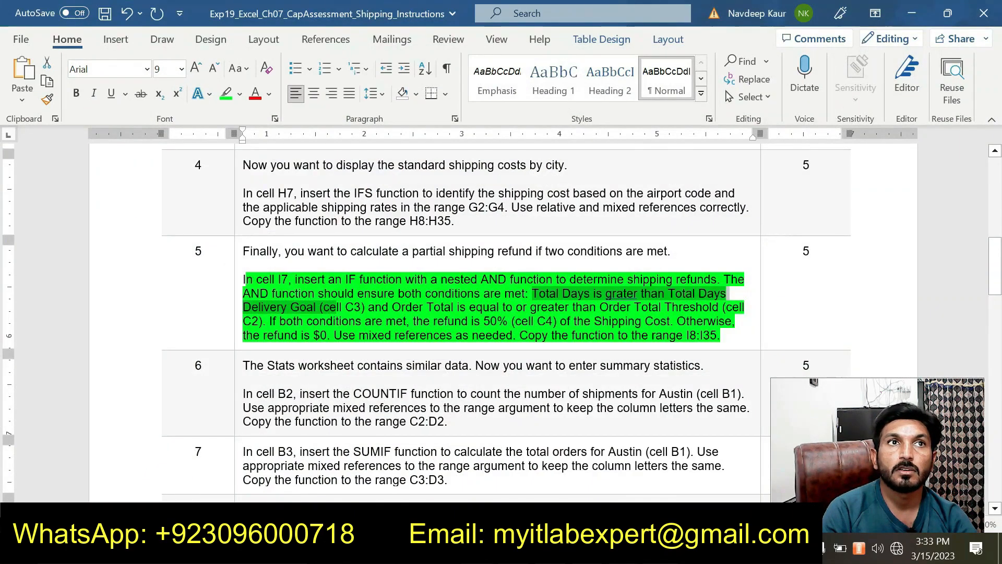
pyautogui.hotkey('alt', 'Tab')
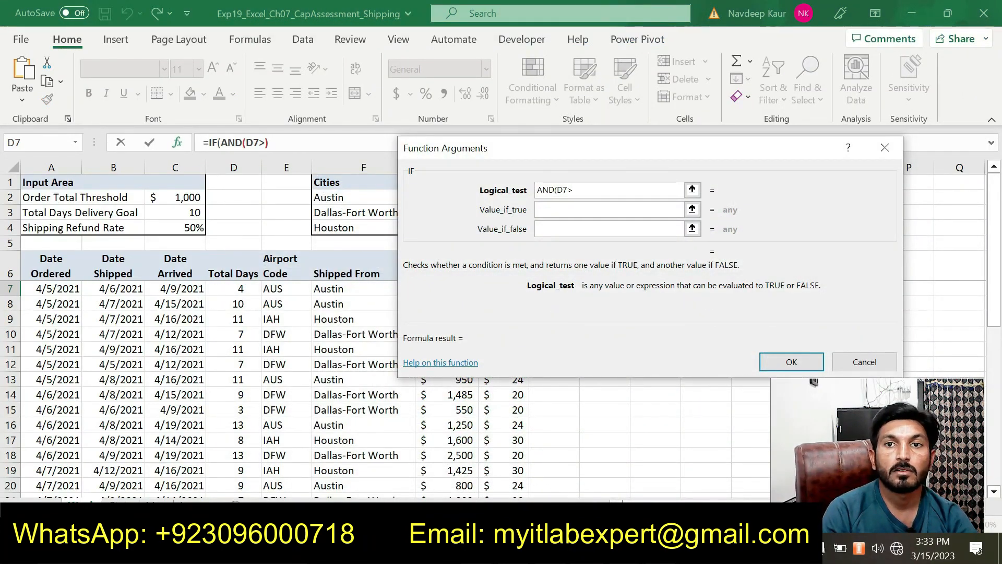
pyautogui.hotkey('alt', 'Tab')
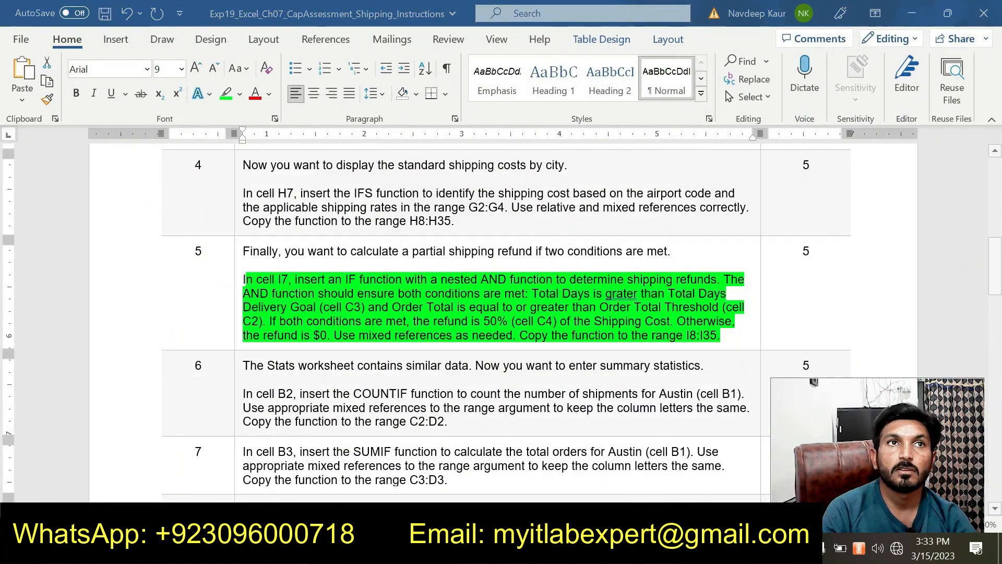
pyautogui.hotkey('alt', 'Tab')
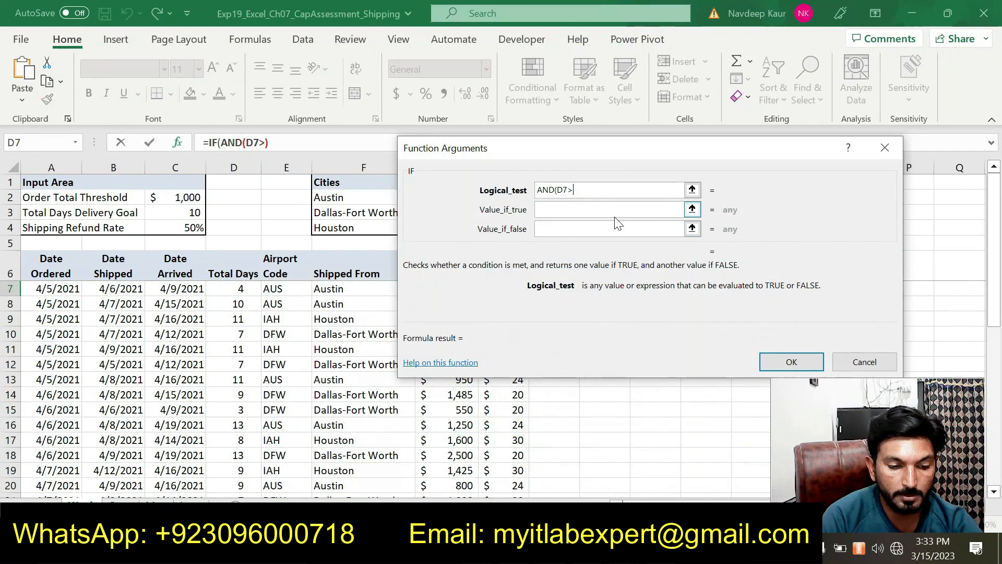
pyautogui.write('C$3,')
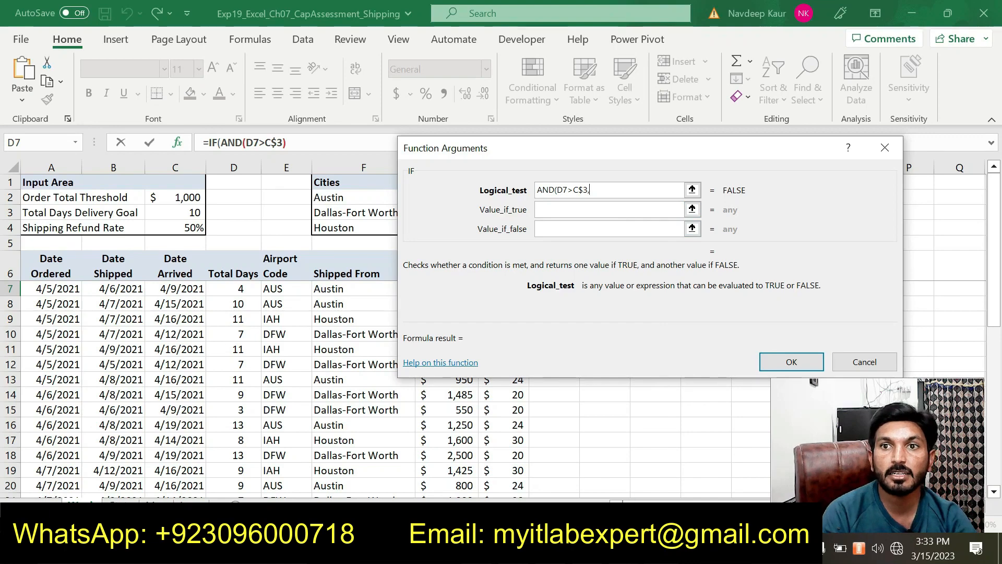
# Move the function arguments window clear of the Order Total data, check the Word instructions and start the second AND condition with G7
pyautogui.hotkey('alt', 'Tab')
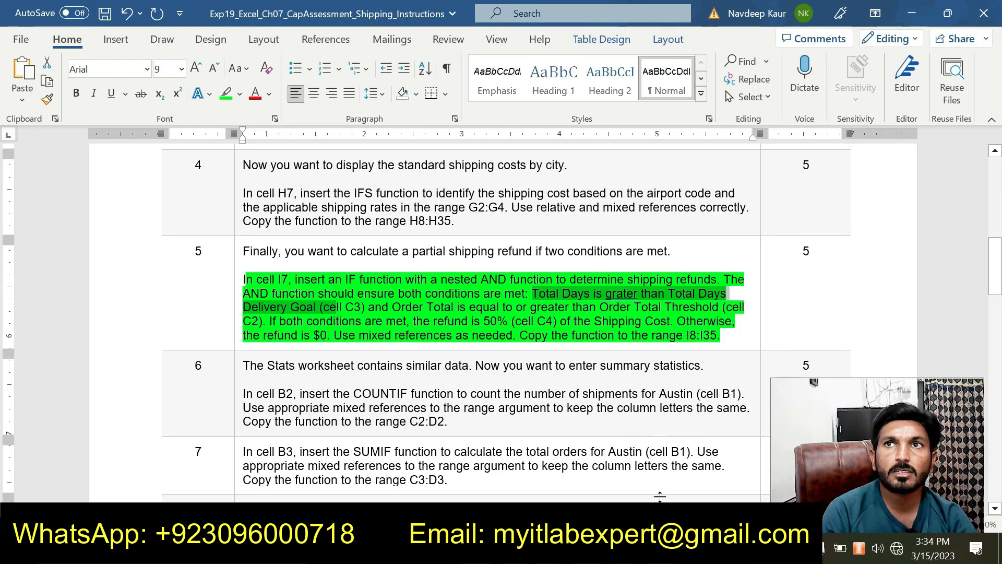
pyautogui.hotkey('alt', 'Tab')
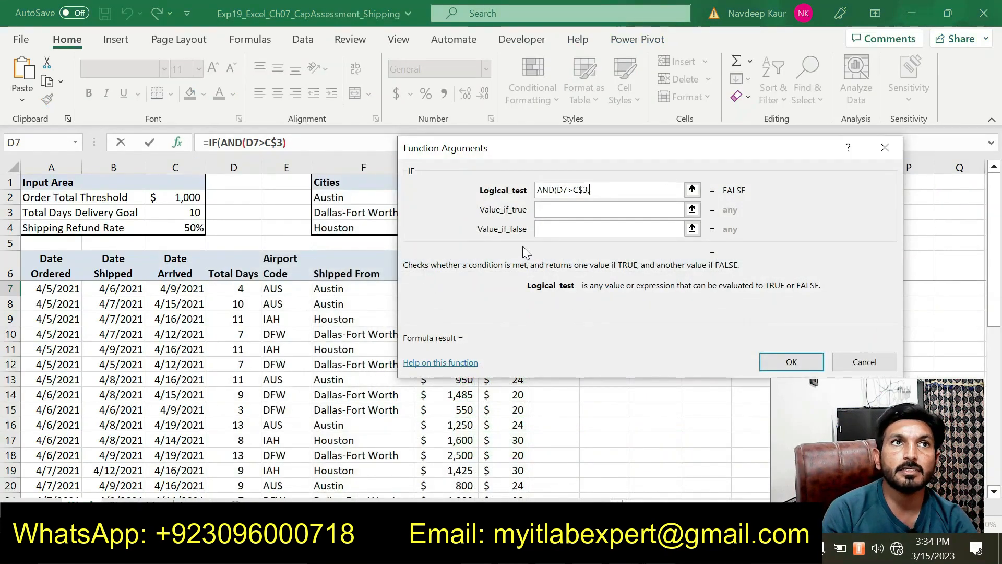
pyautogui.moveTo(455, 150); pyautogui.dragTo(471, 175)
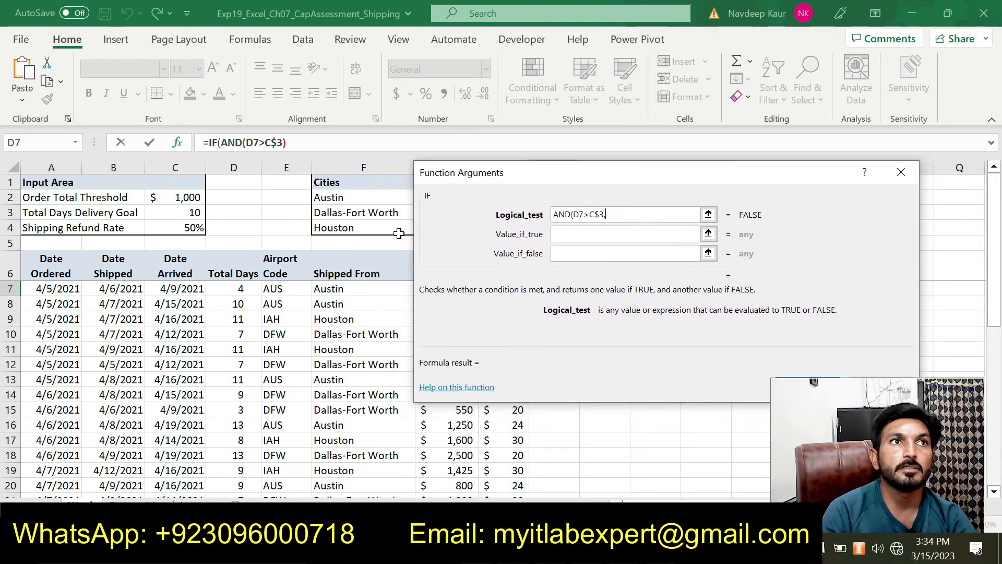
pyautogui.moveTo(534, 176); pyautogui.dragTo(599, 127)
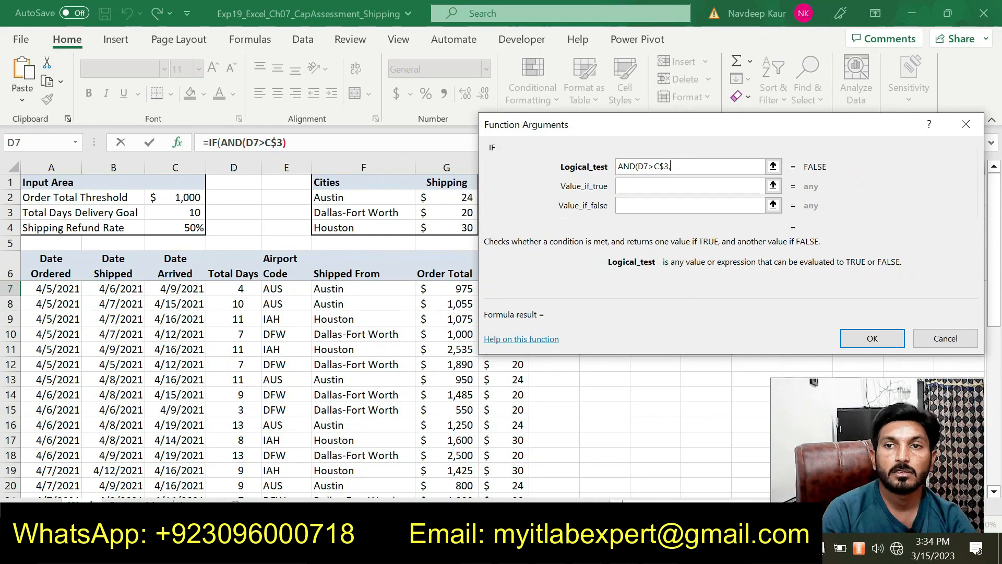
pyautogui.hotkey('alt', 'Tab')
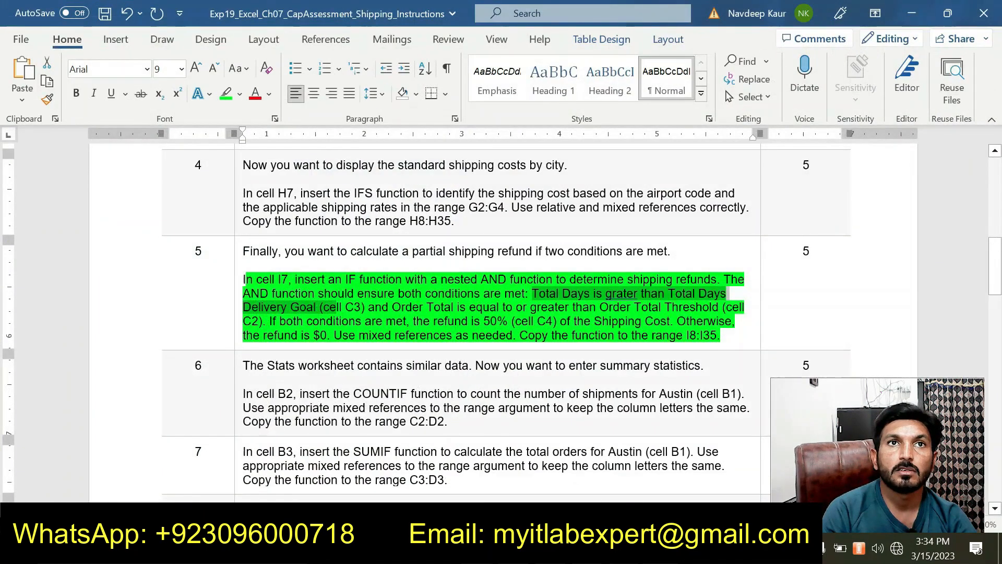
pyautogui.click(734, 336)
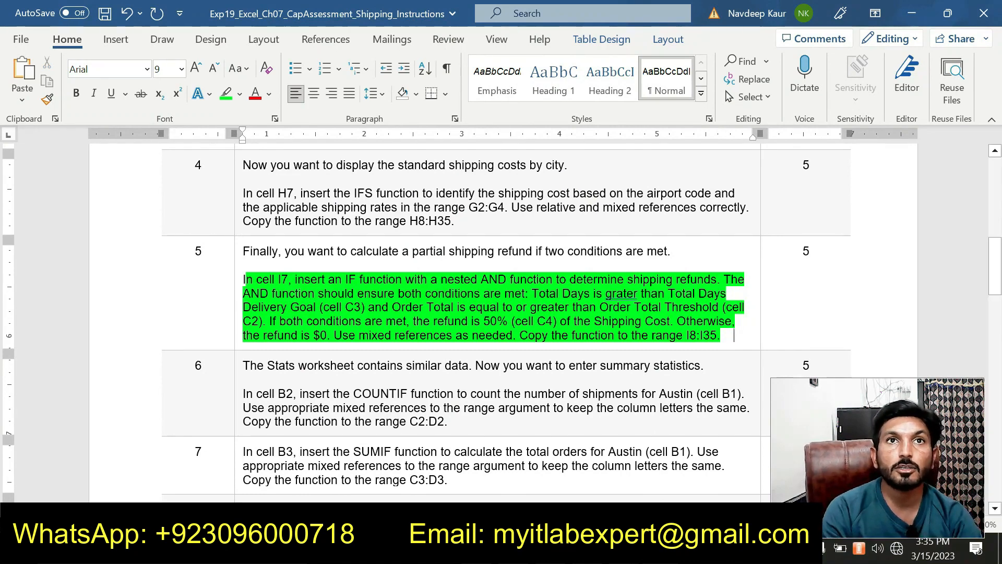
pyautogui.hotkey('alt', 'Tab')
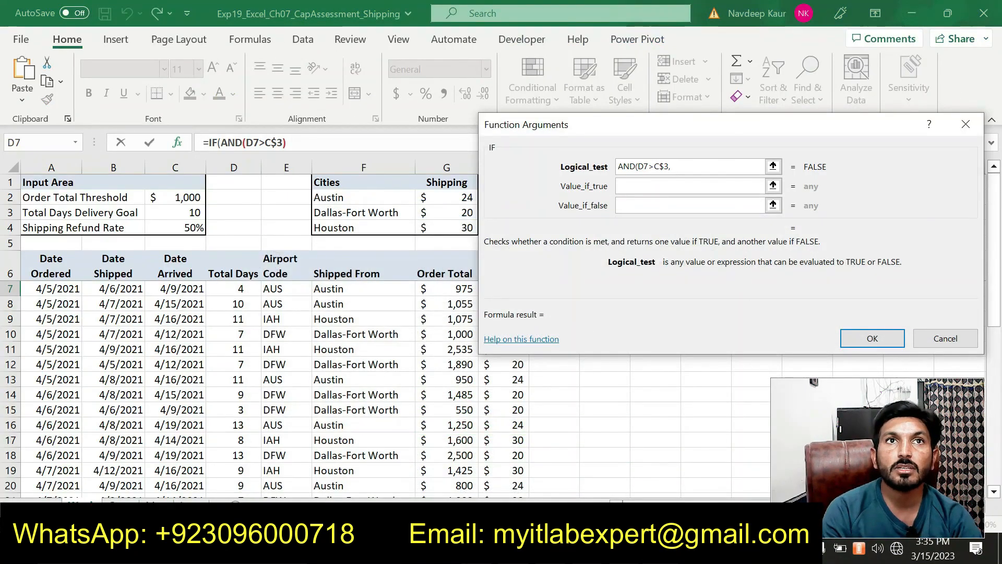
pyautogui.click(640, 186)
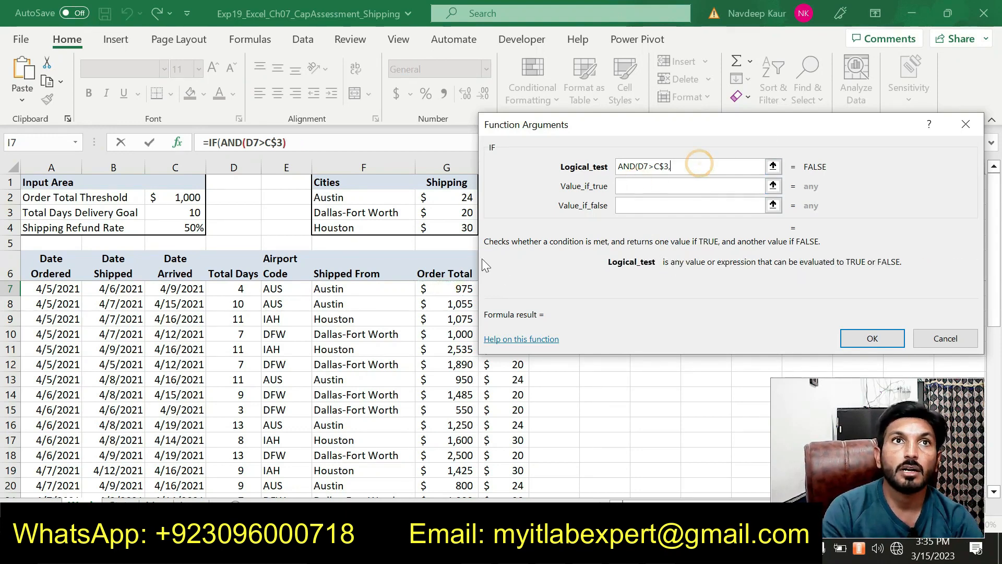
pyautogui.click(460, 287)
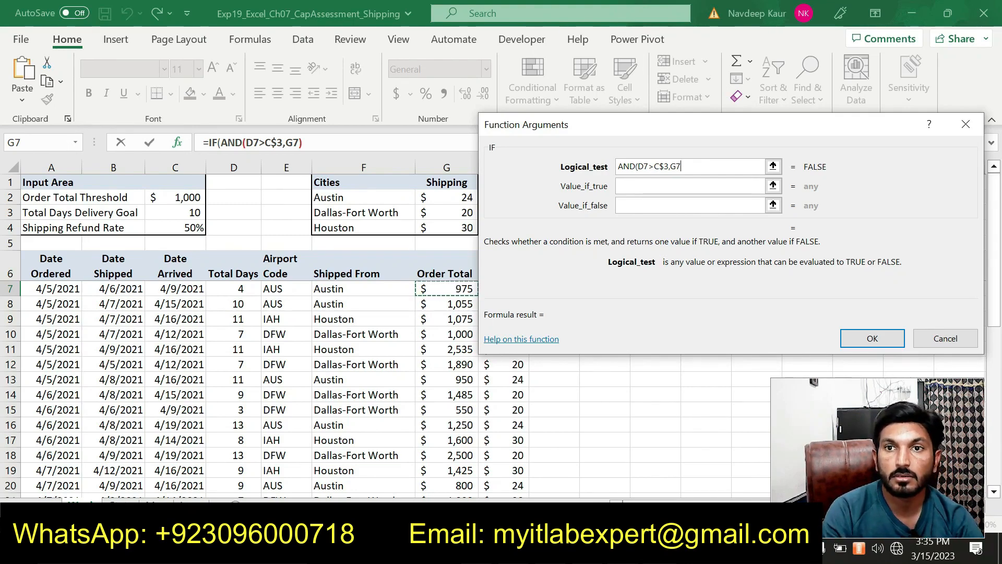
# Complete the second AND condition as G7=>C$2 and close the AND function, checking the Order Total requirement in the Word instructions
pyautogui.hotkey('alt', 'Tab')
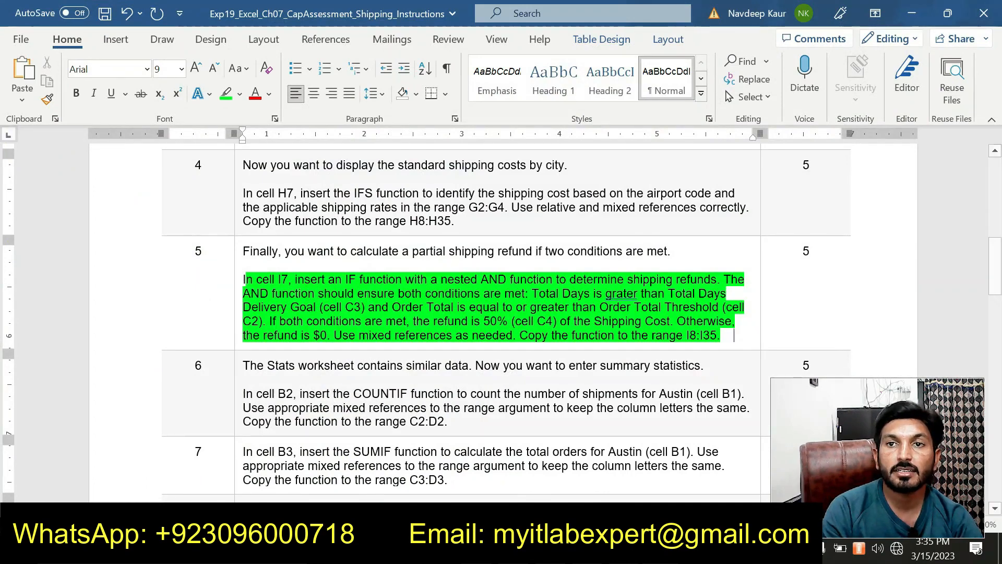
pyautogui.hotkey('alt', 'Tab')
pyautogui.write('+')
pyautogui.write('=>')
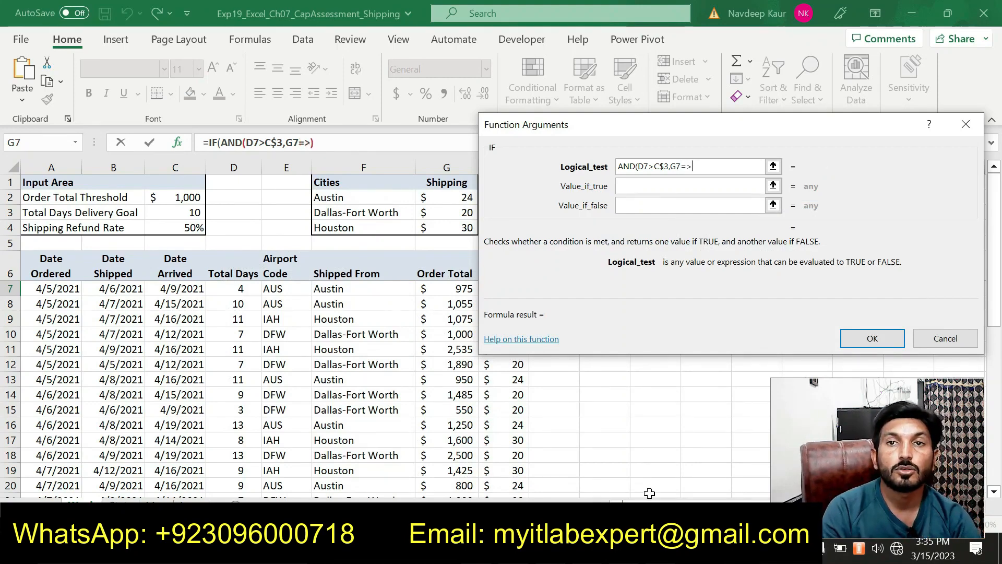
pyautogui.hotkey('alt', 'Tab')
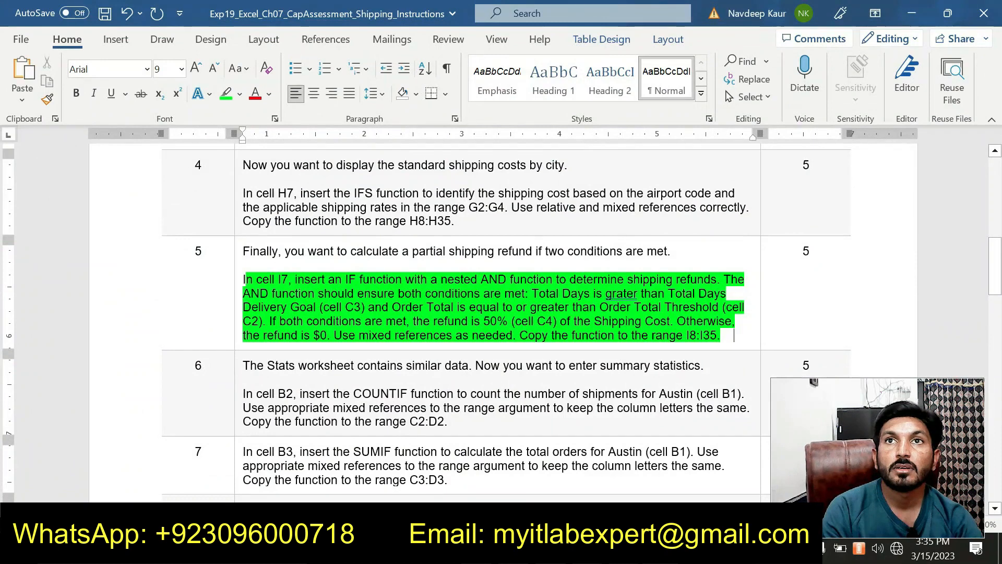
pyautogui.hotkey('alt', 'Tab')
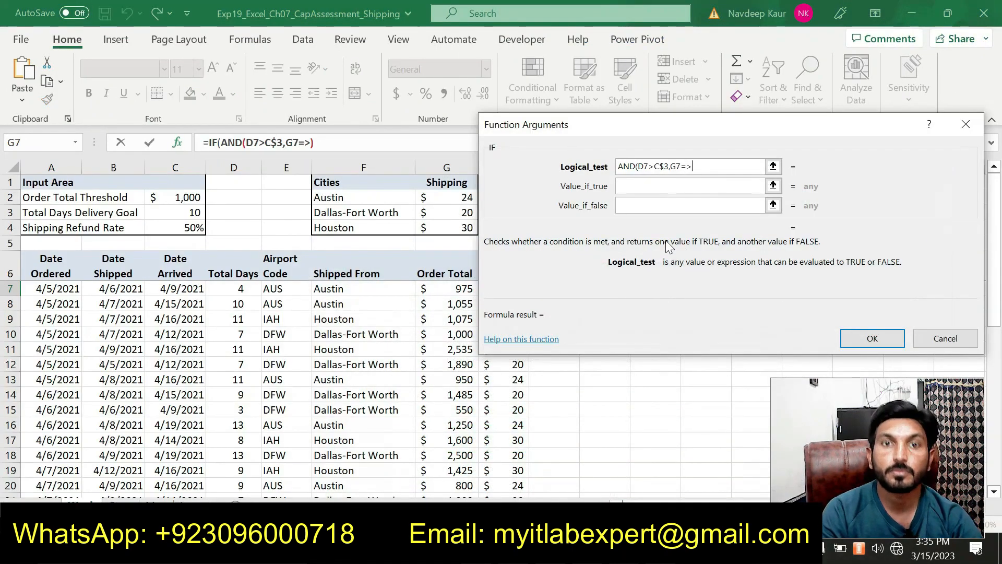
pyautogui.write('C')
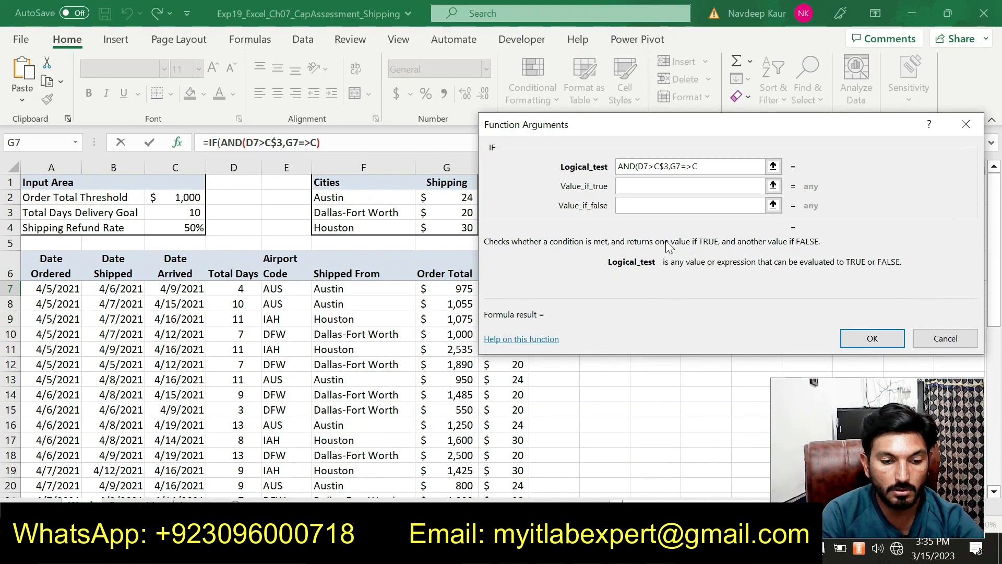
pyautogui.write('$2)')
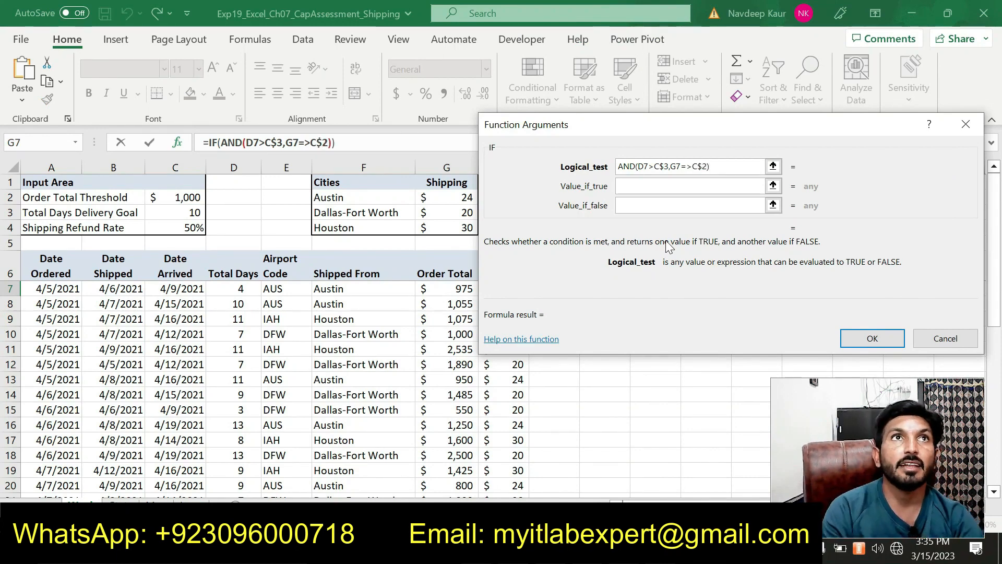
# Set the IF function's value if true to H7*C$4, following the refund rule in the Word instructions
pyautogui.click(629, 188)
pyautogui.hotkey('alt', 'Tab')
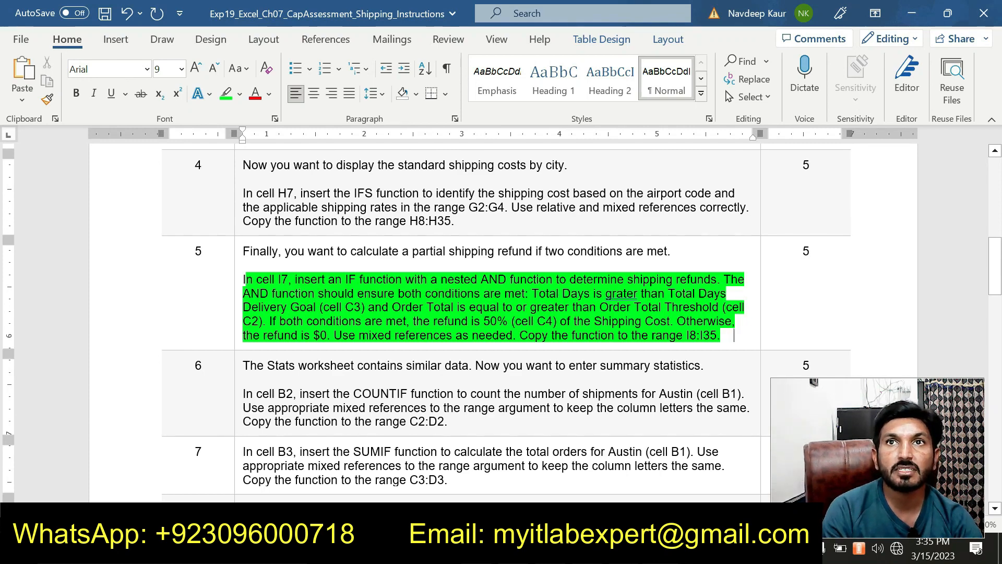
pyautogui.hotkey('alt', 'Tab')
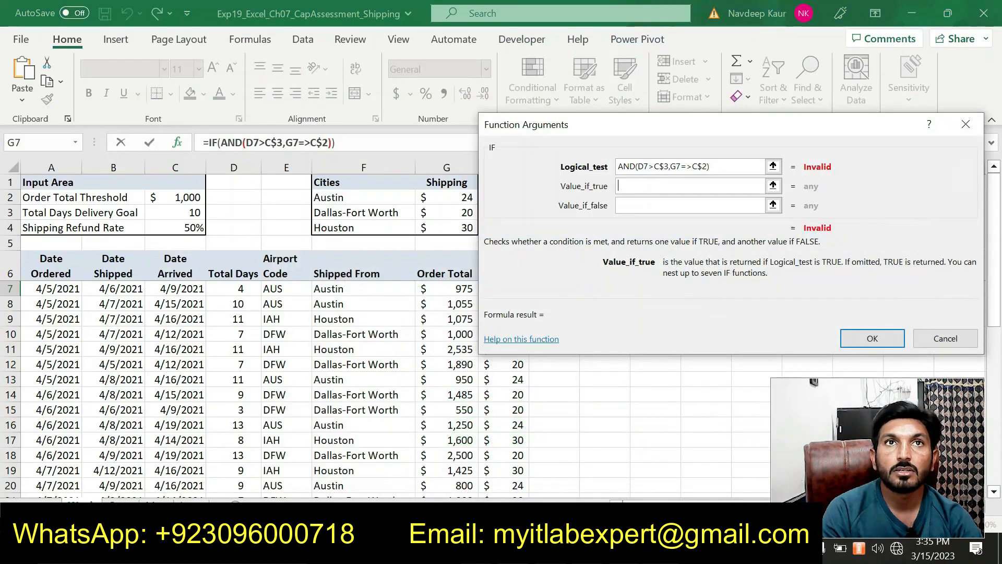
pyautogui.moveTo(541, 131); pyautogui.dragTo(169, 315)
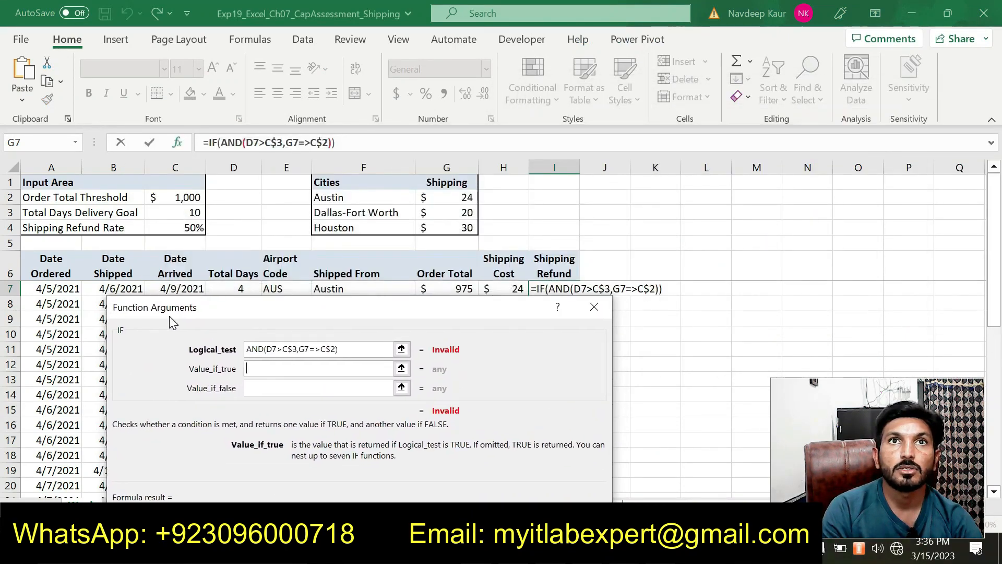
pyautogui.click(504, 288)
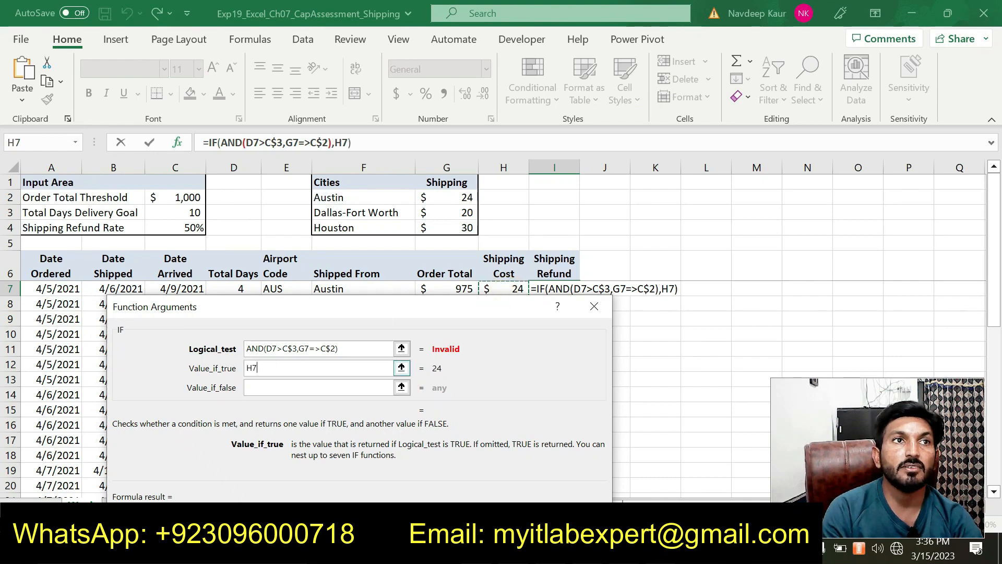
pyautogui.write('*')
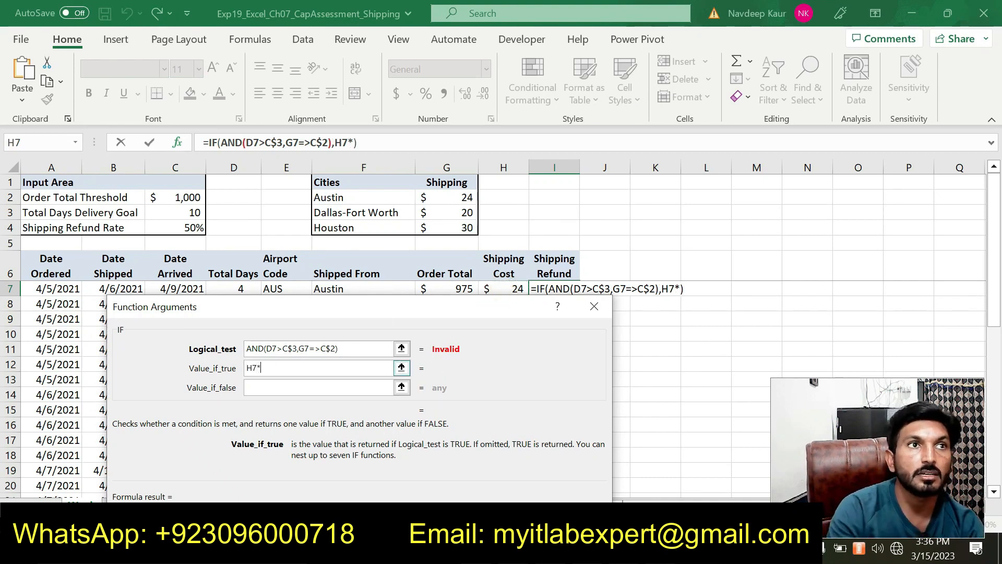
pyautogui.click(188, 228)
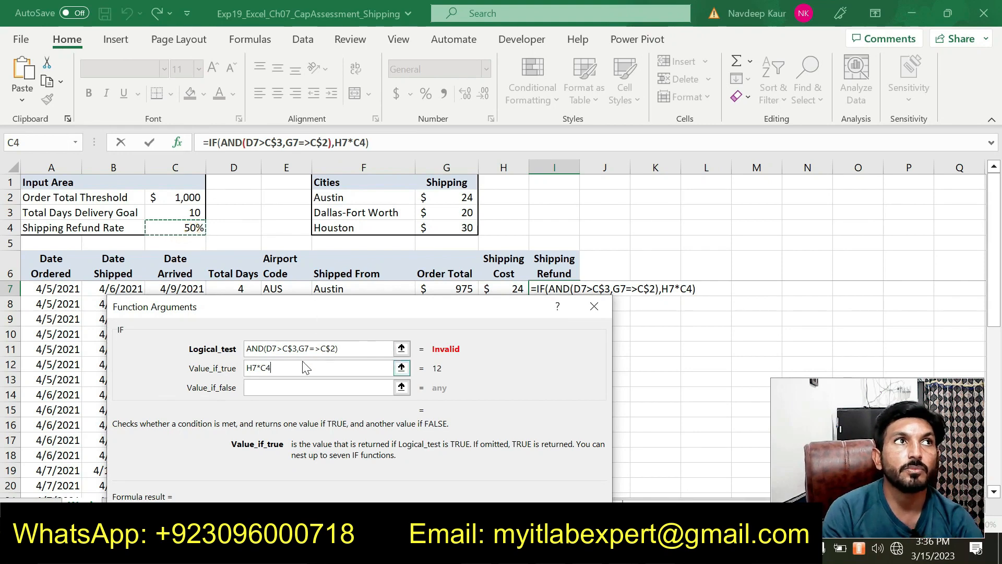
pyautogui.click(273, 367)
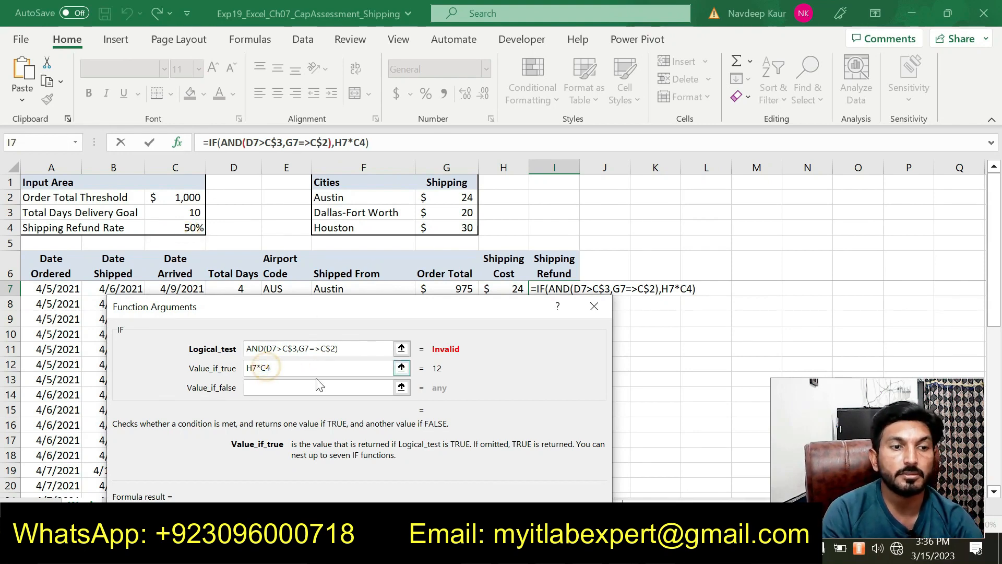
pyautogui.write('$')
# Set the IF function's value if false to 0 and recheck the logical test against the Word instructions
pyautogui.click(298, 387)
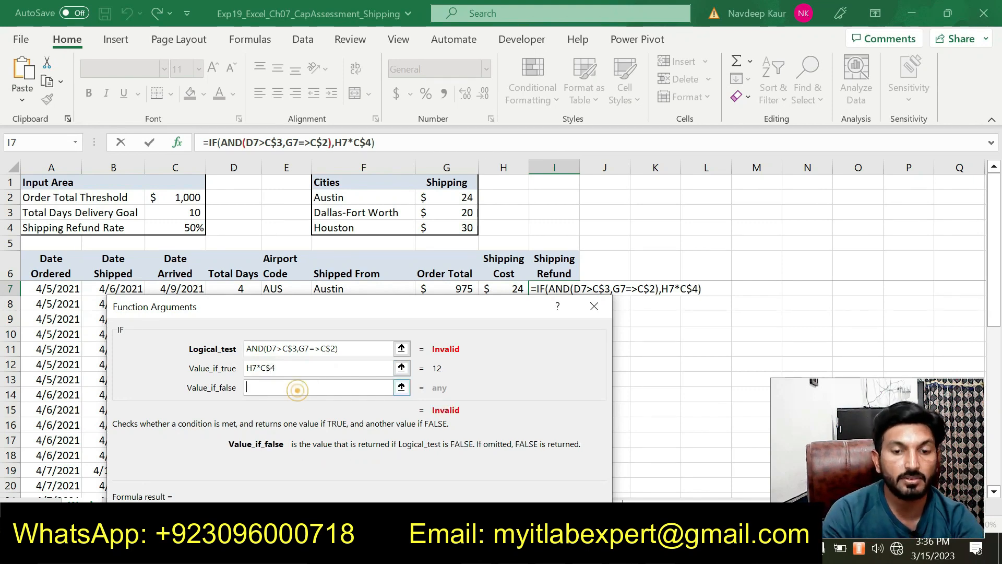
pyautogui.write('0')
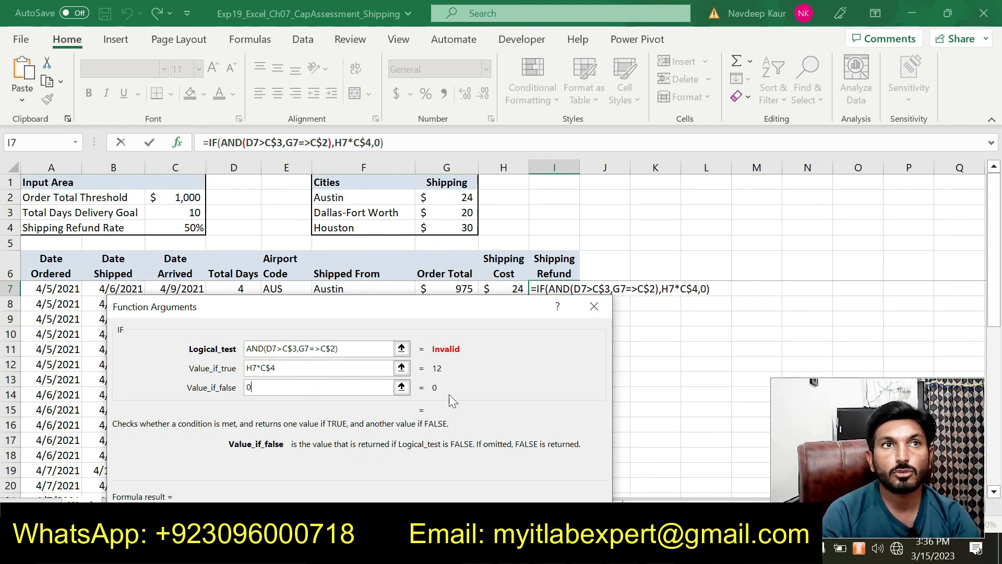
pyautogui.click(341, 348)
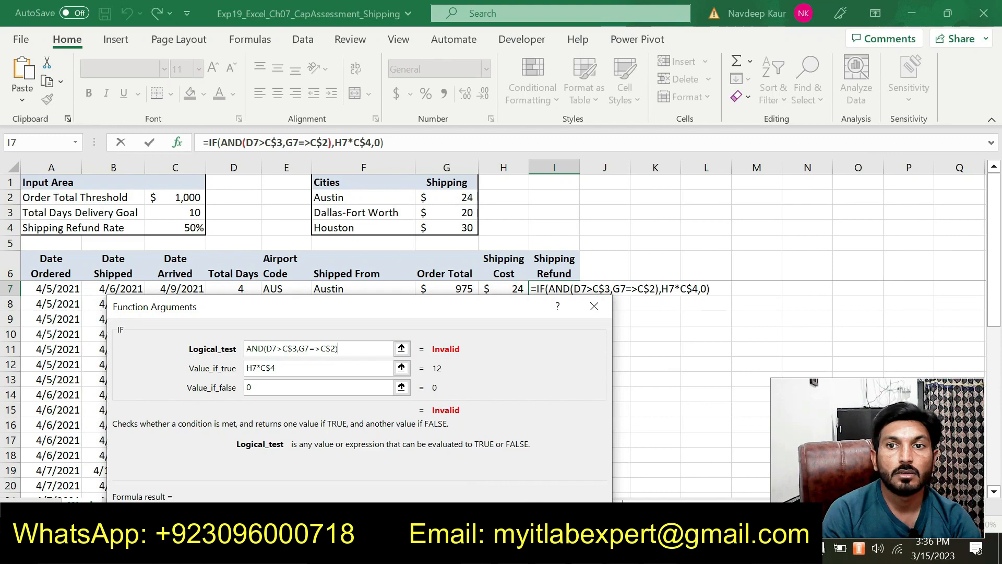
pyautogui.moveTo(643, 549)
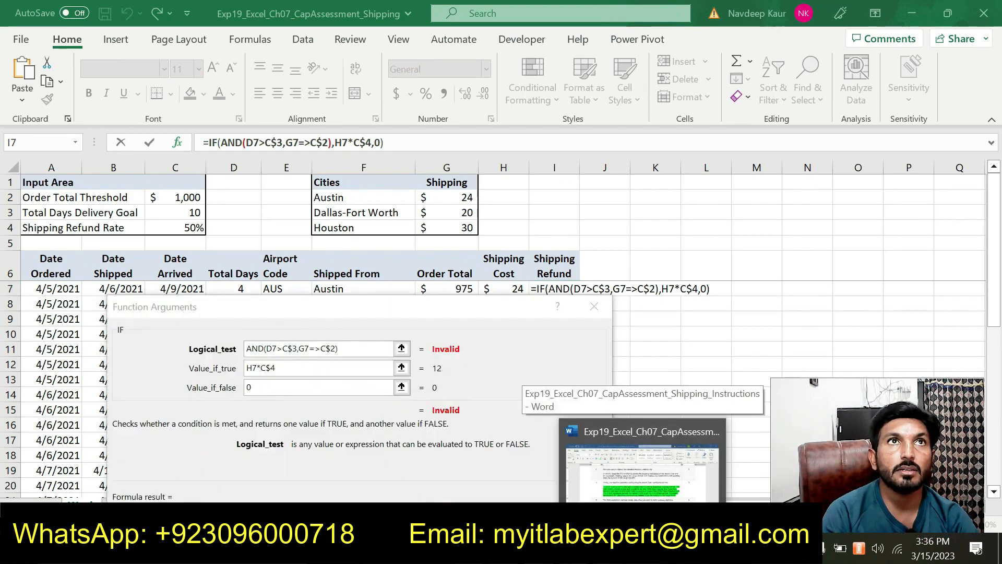
pyautogui.click(643, 516)
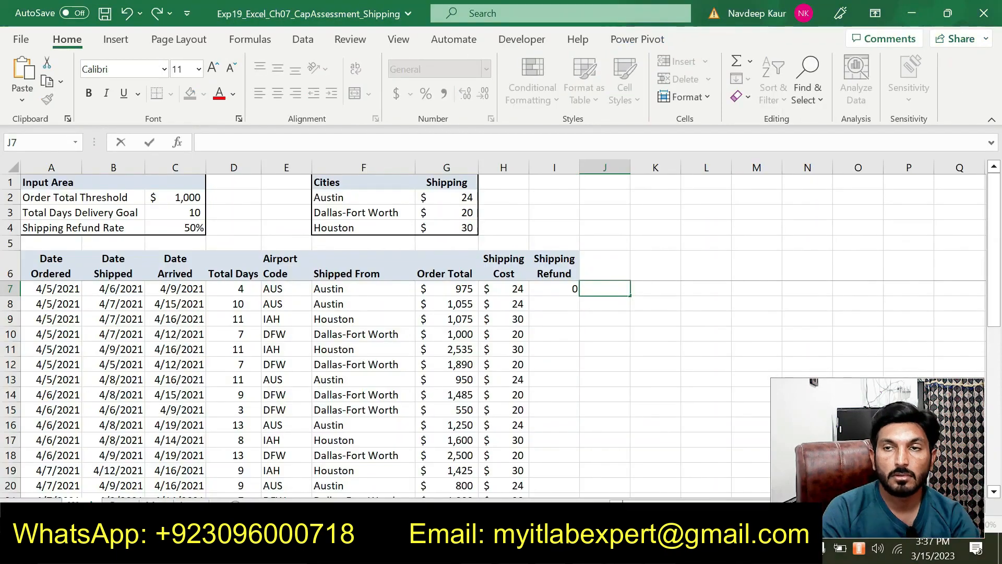
# Copy the shipping refund formula from I7 down to the range I8:I35 and review the filled cells
pyautogui.click(557, 288)
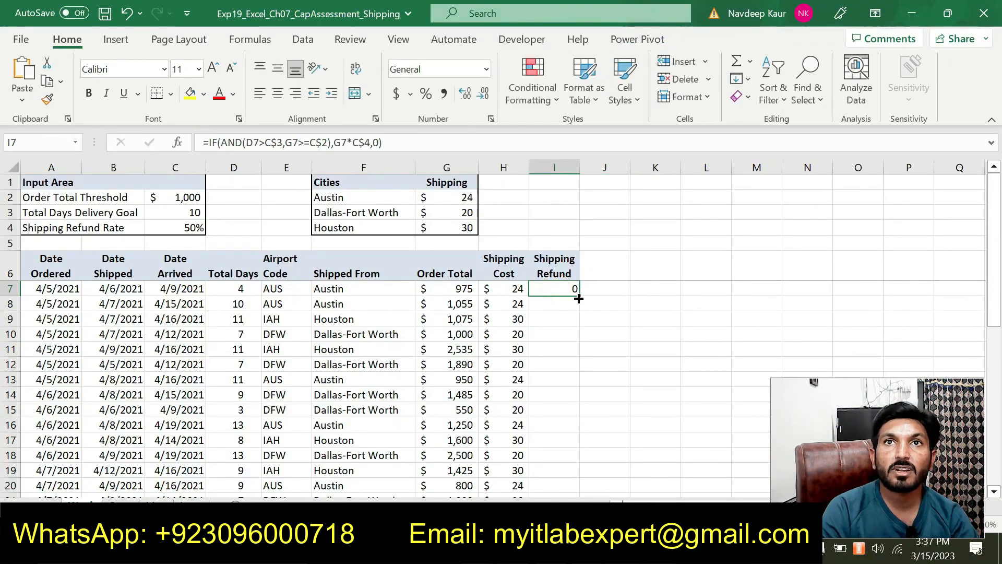
pyautogui.moveTo(579, 298)
pyautogui.mouseDown()
pyautogui.moveTo(577, 501)
pyautogui.moveTo(546, 384)
pyautogui.mouseUp()
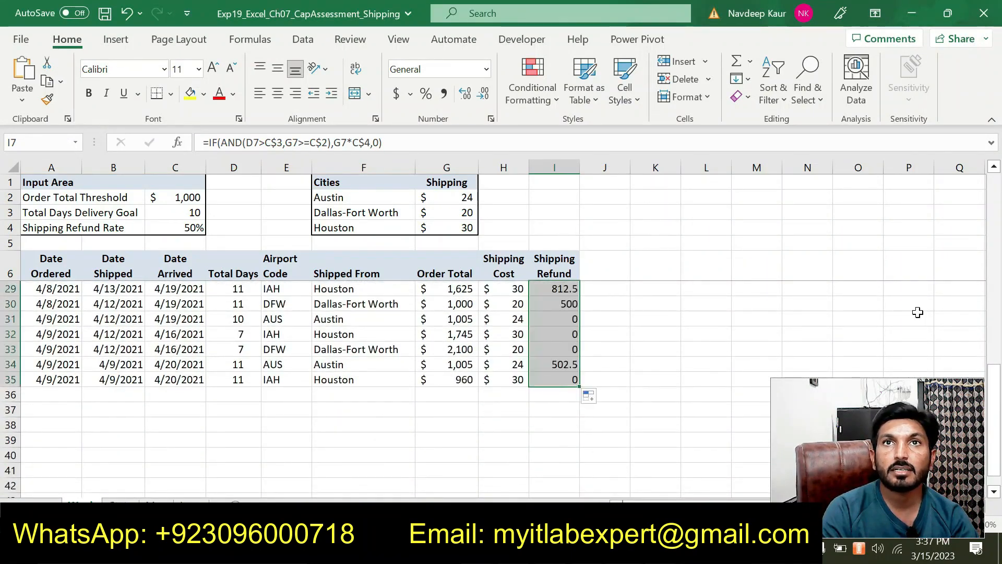
pyautogui.click(995, 269)
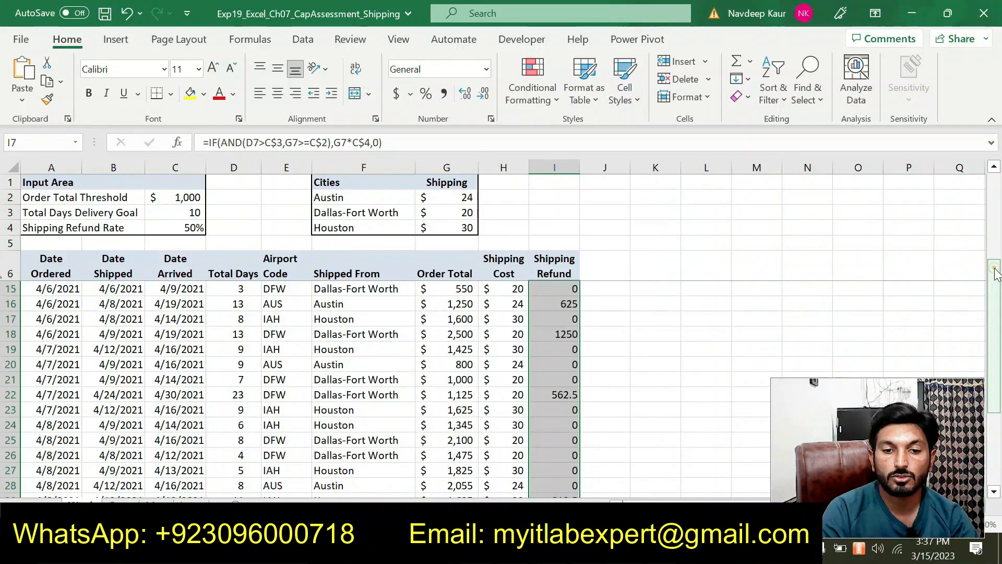
pyautogui.scroll(3, 429, 360)
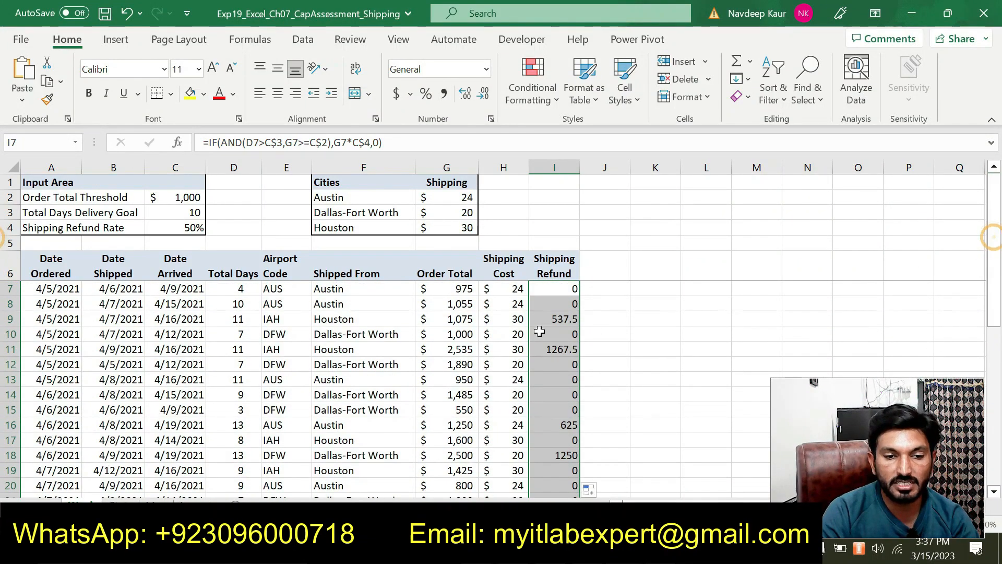
pyautogui.click(558, 318)
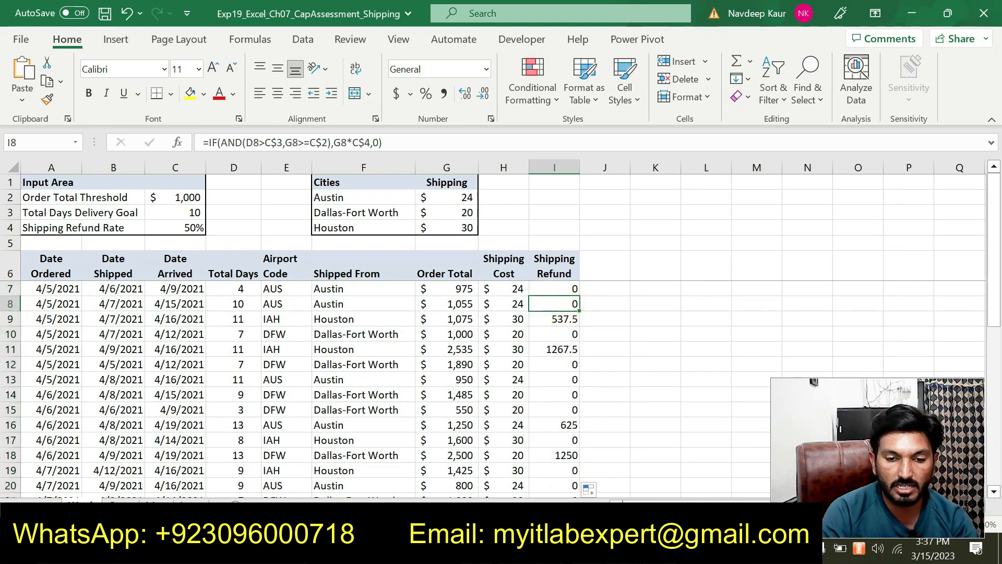
# In the Word instructions, remove the green highlight from the step 5 paragraph and highlight the step 6 COUNTIF paragraph in green
pyautogui.hotkey('alt', 'Tab')
pyautogui.moveTo(723, 337); pyautogui.dragTo(403, 269)
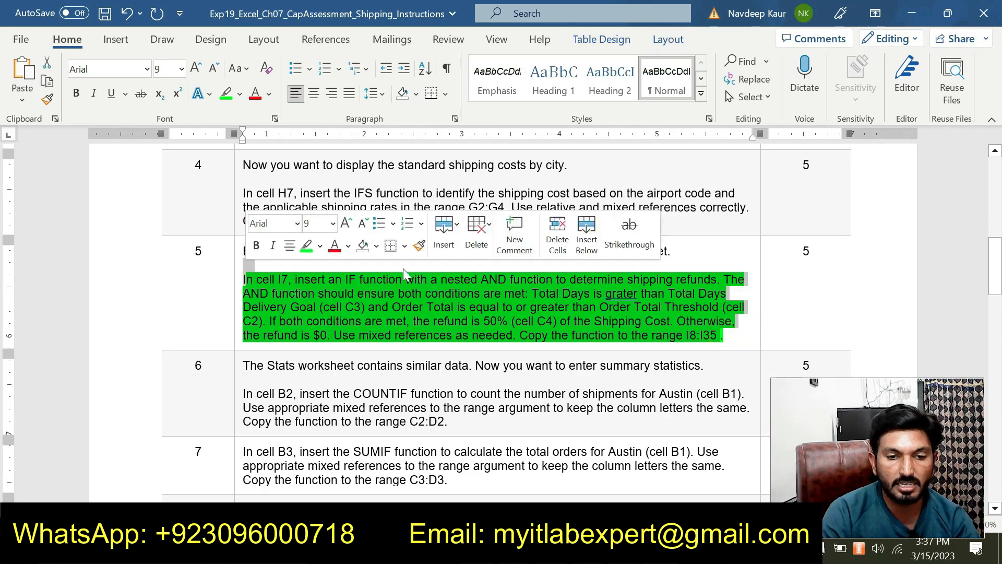
pyautogui.click(308, 244)
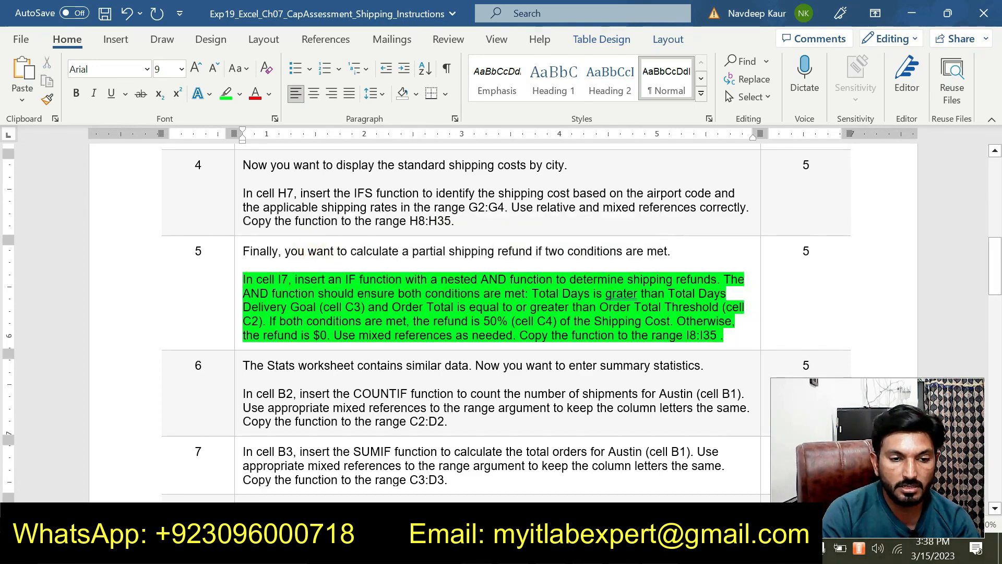
pyautogui.moveTo(245, 279)
pyautogui.mouseDown()
pyautogui.moveTo(747, 321)
pyautogui.moveTo(730, 337)
pyautogui.mouseUp()
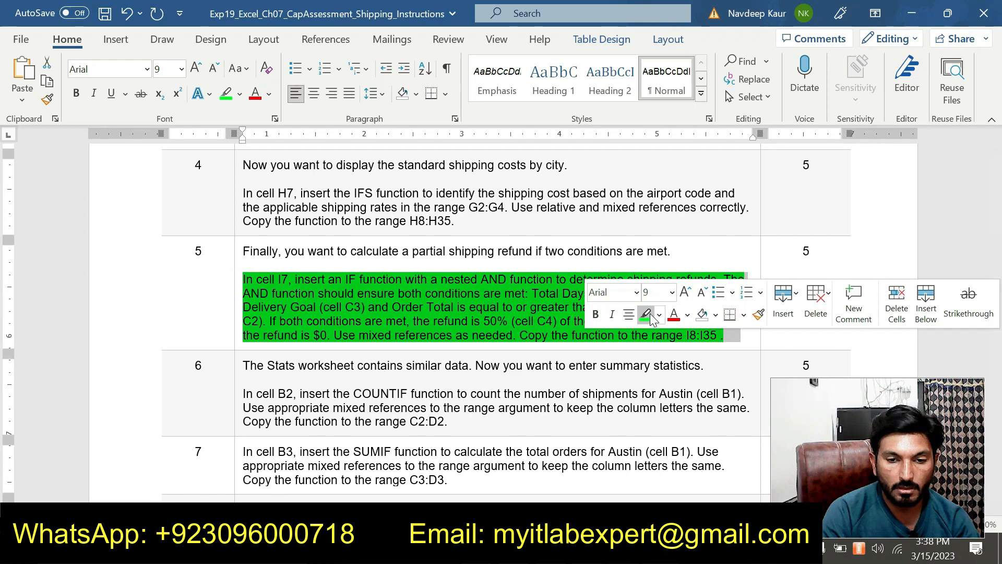
pyautogui.click(648, 315)
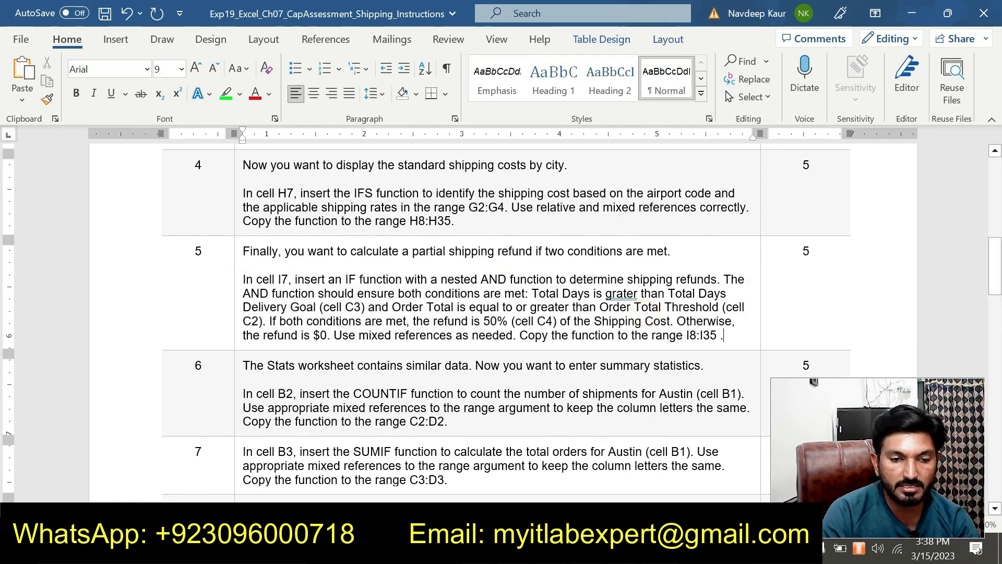
pyautogui.moveTo(447, 422); pyautogui.dragTo(243, 392)
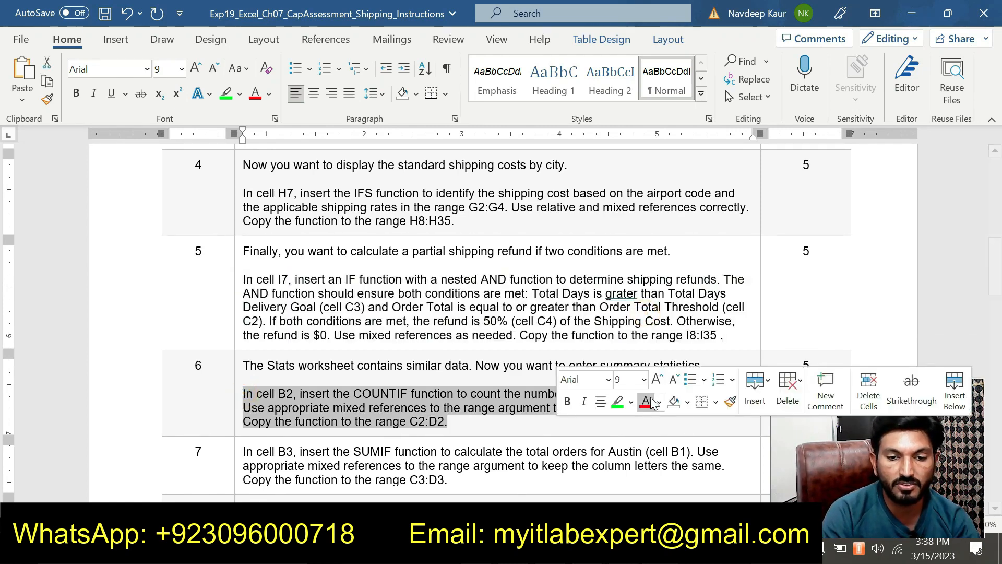
pyautogui.click(617, 401)
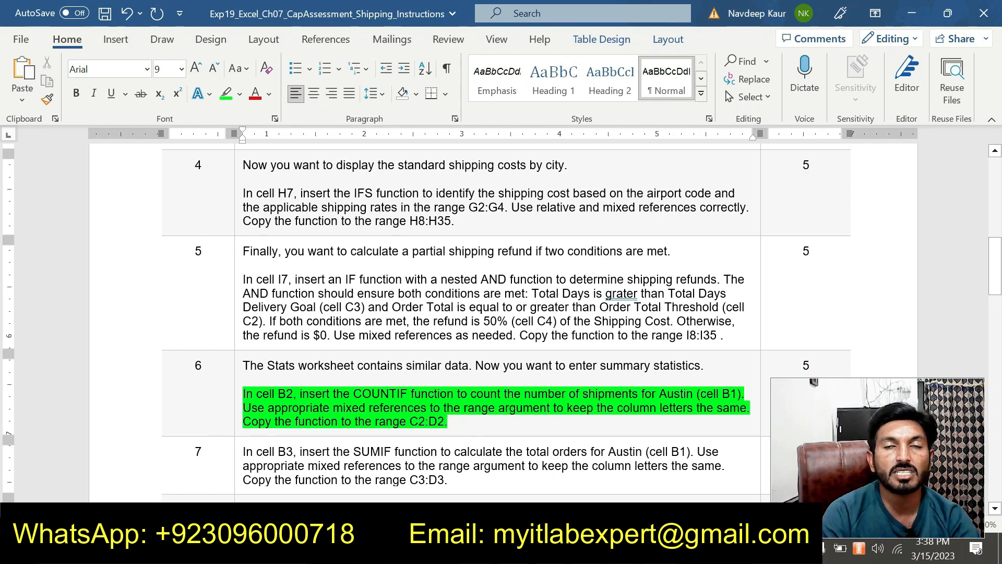
# Switch back to the Excel workbook and open the Stats worksheet
pyautogui.click(318, 548)
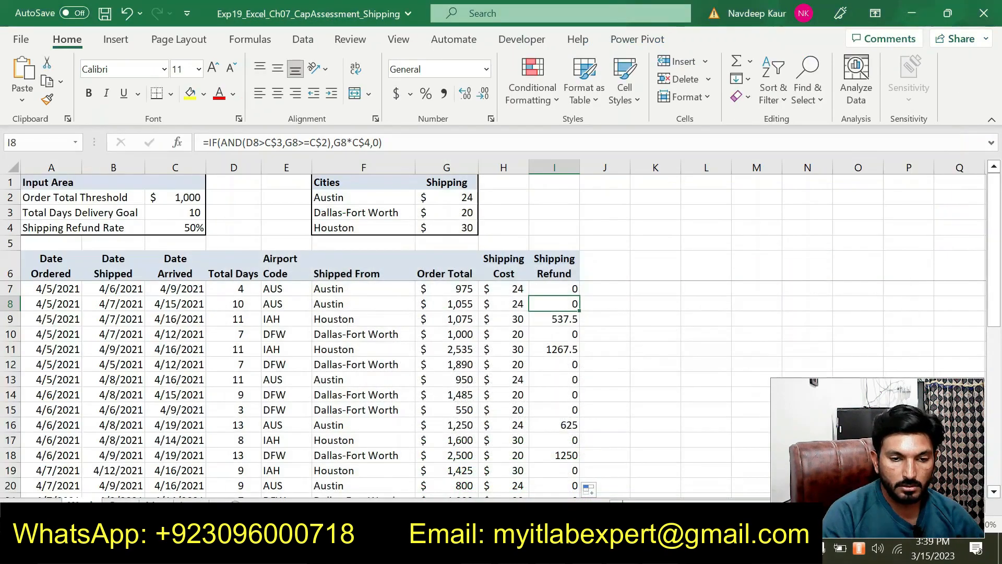
pyautogui.click(114, 505)
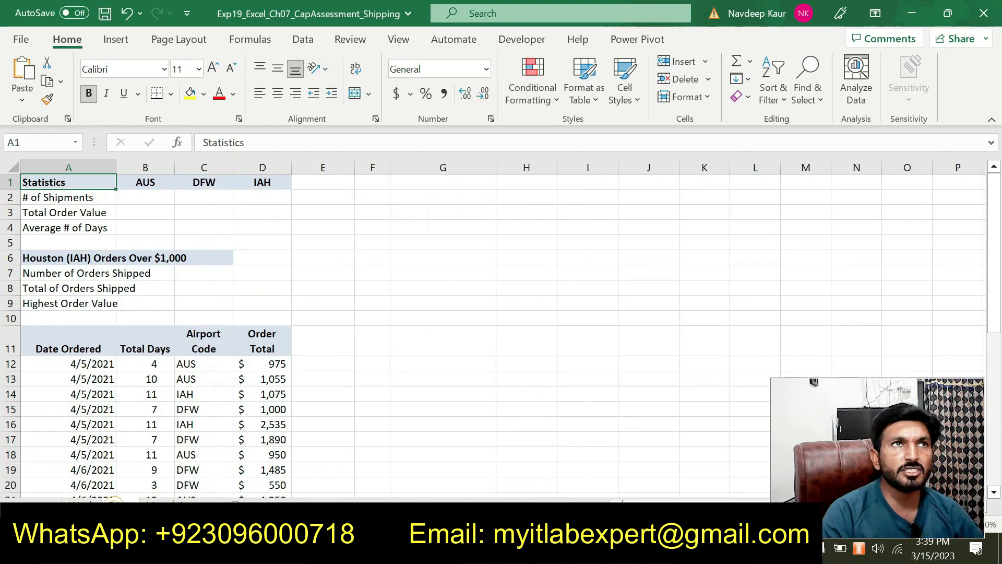
pyautogui.click(141, 548)
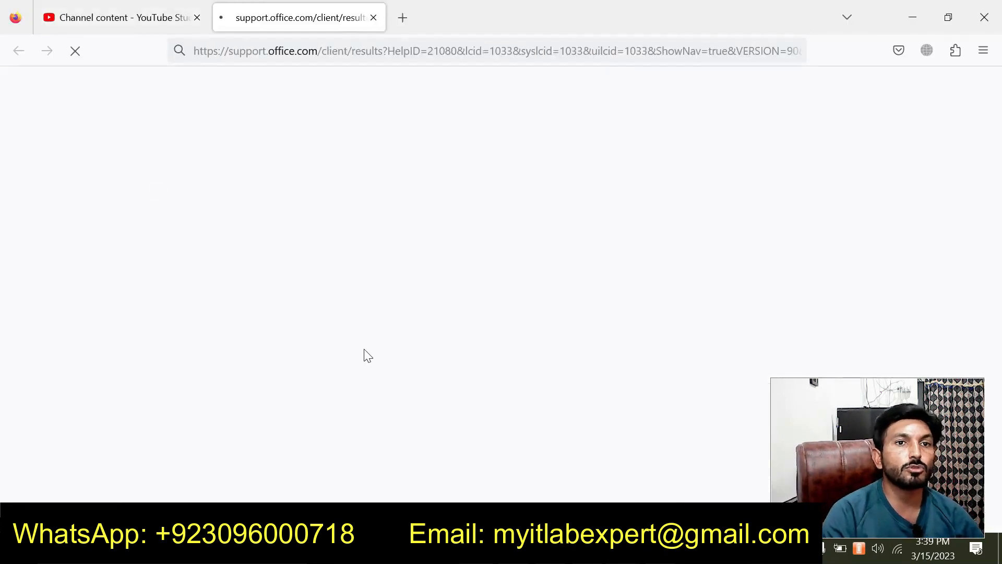
pyautogui.moveTo(621, 548)
pyautogui.click(573, 494)
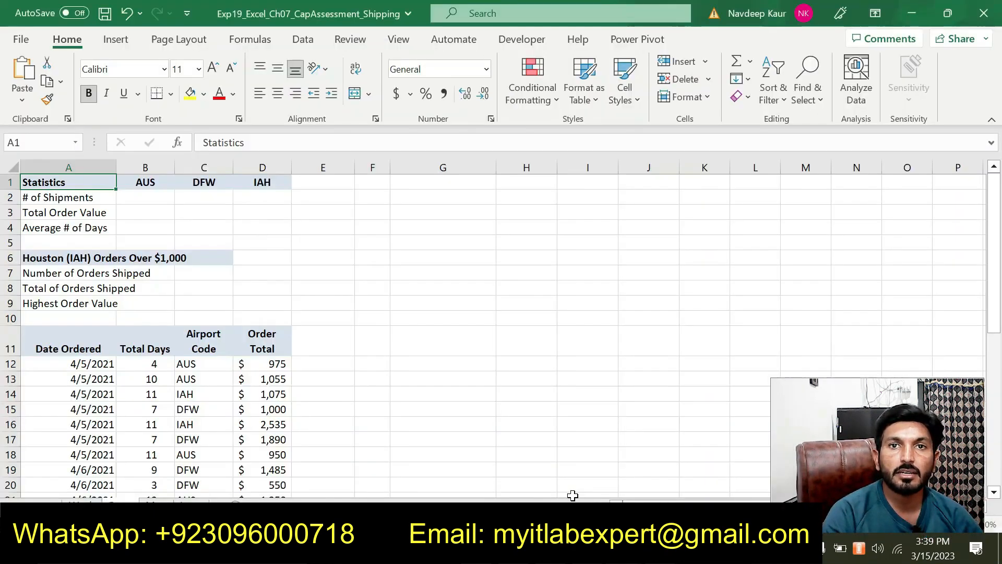
# Start a COUNTIF function in cell B2 and set its range to the airport codes with mixed references, C$12:C$40
pyautogui.click(129, 197)
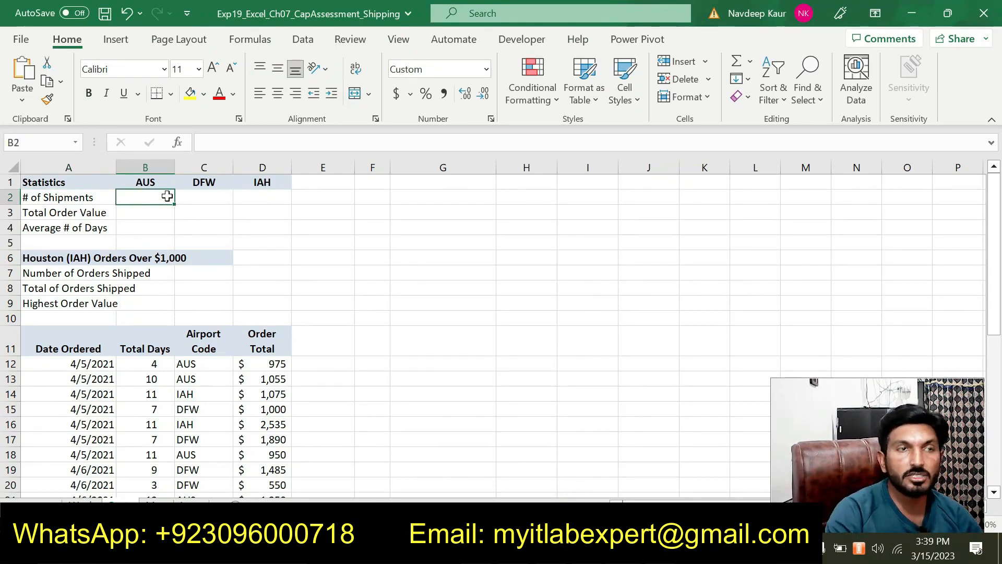
pyautogui.write('=')
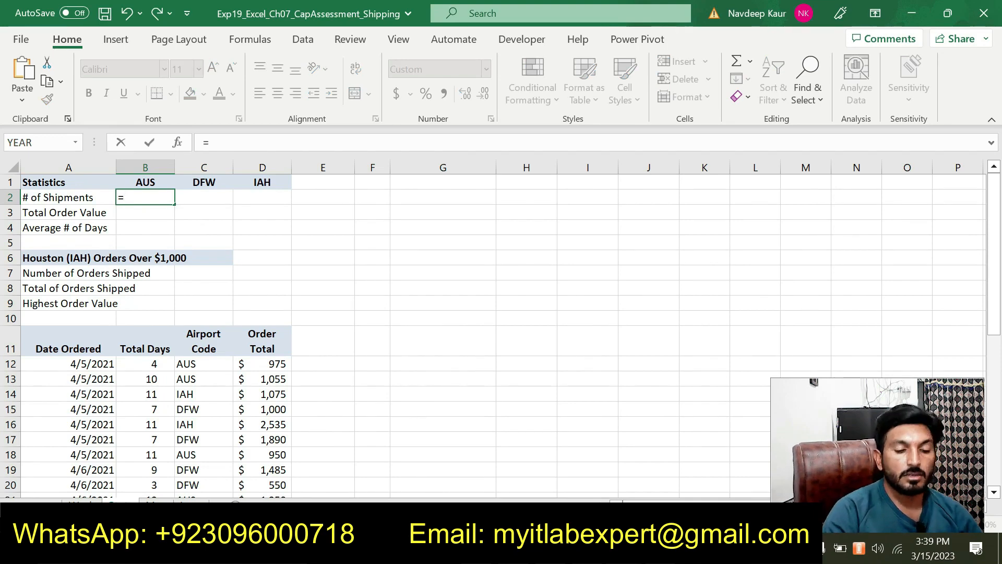
pyautogui.write('COUN')
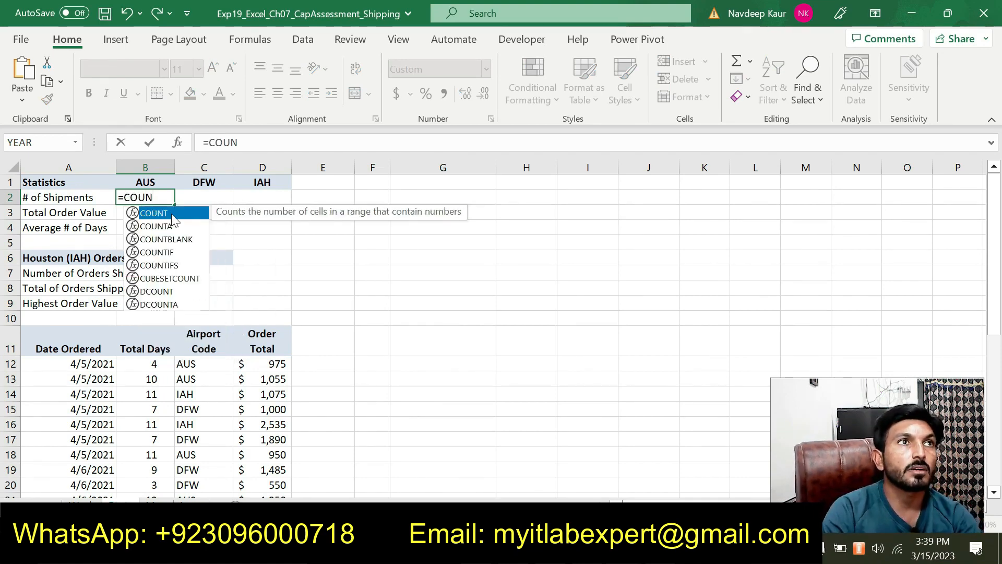
pyautogui.doubleClick(176, 251)
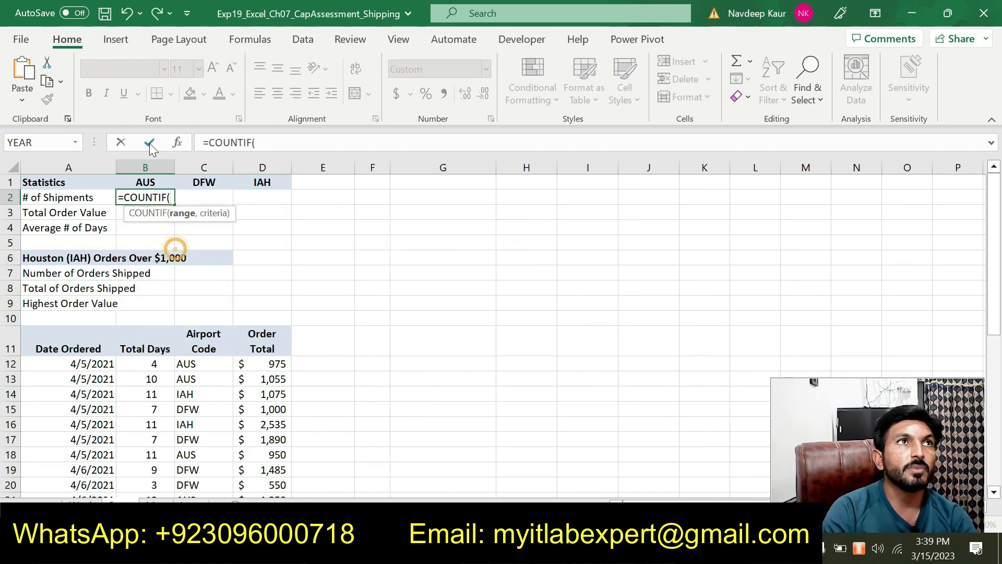
pyautogui.click(181, 143)
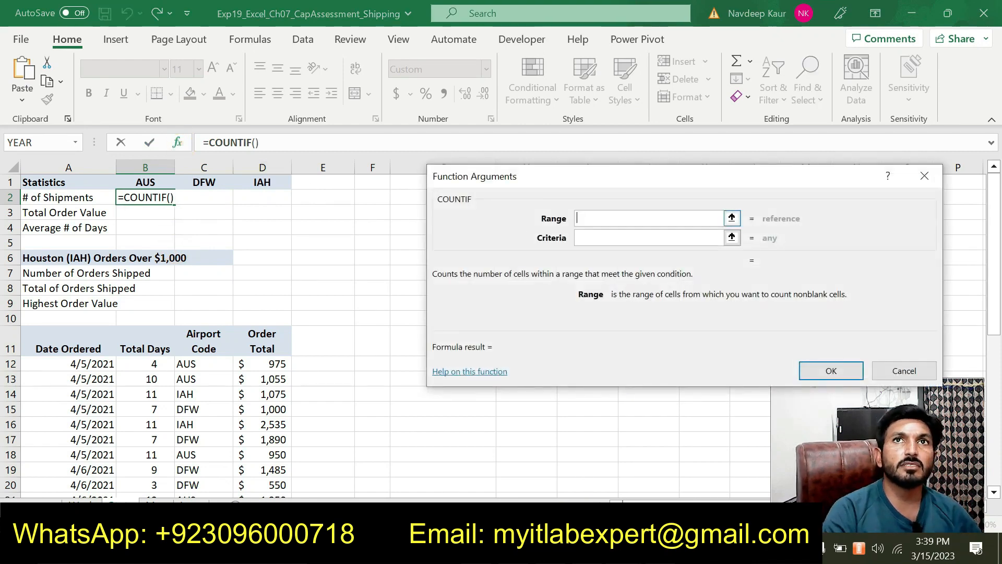
pyautogui.moveTo(204, 363); pyautogui.dragTo(205, 439)
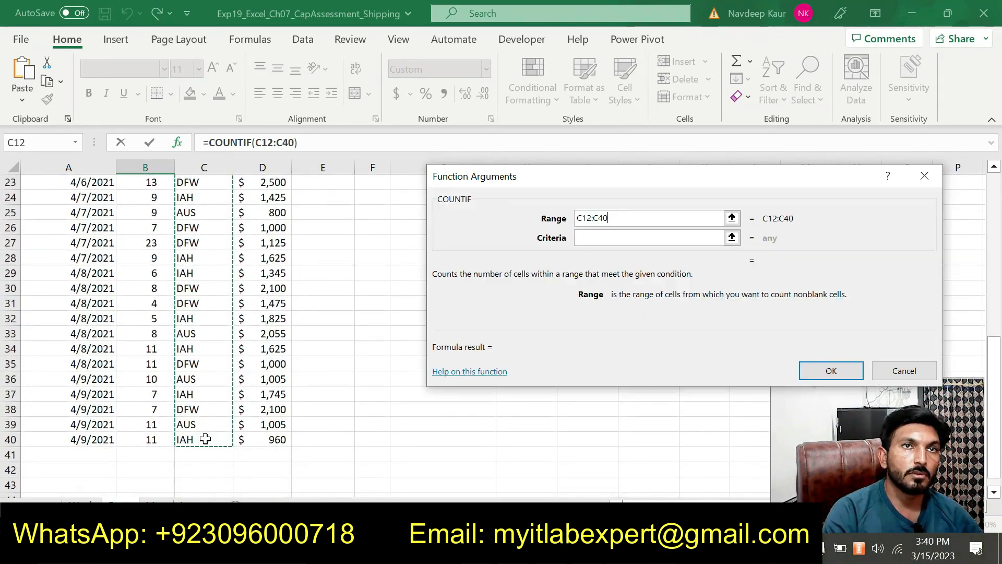
pyautogui.click(584, 220)
pyautogui.write('$')
pyautogui.click(601, 218)
pyautogui.write('$')
# Set the COUNTIF criteria to cell B1 and complete the function
pyautogui.click(603, 237)
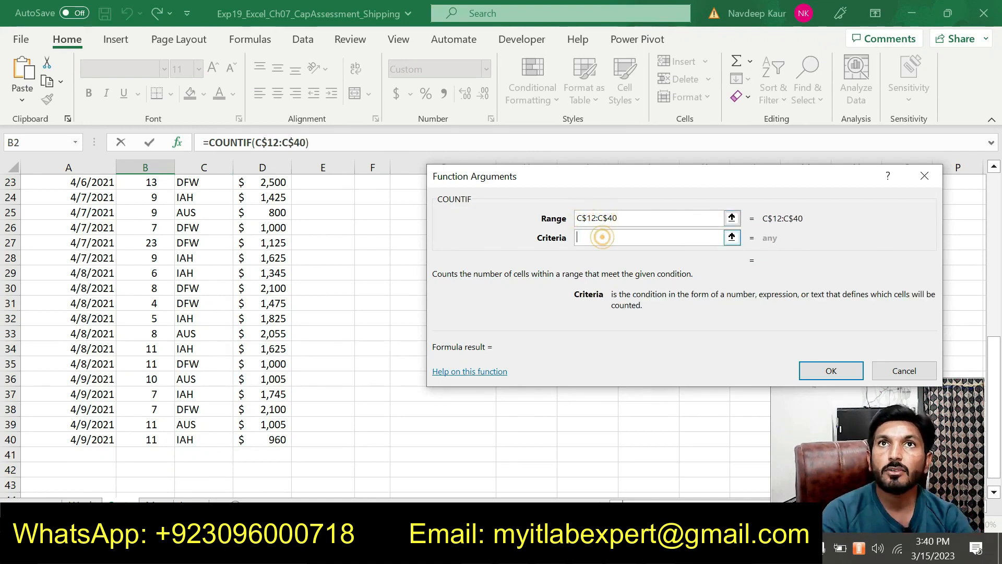
pyautogui.click(992, 200)
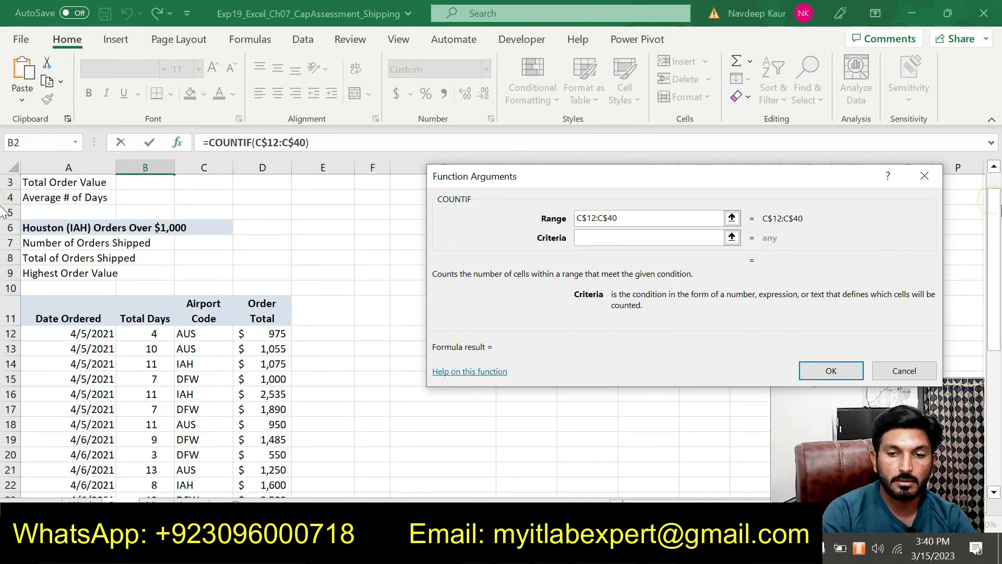
pyautogui.scroll(1, 323, 224)
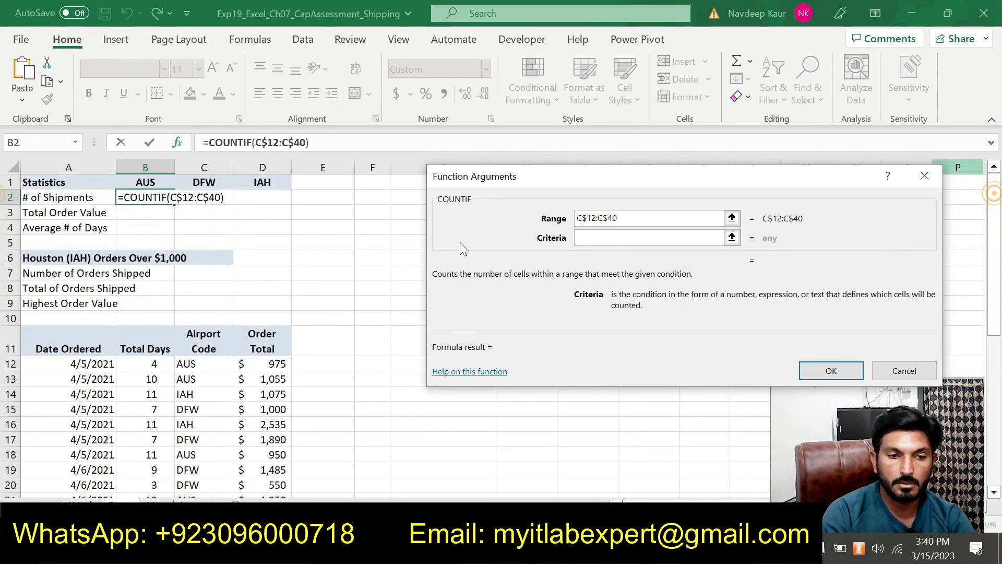
pyautogui.click(145, 182)
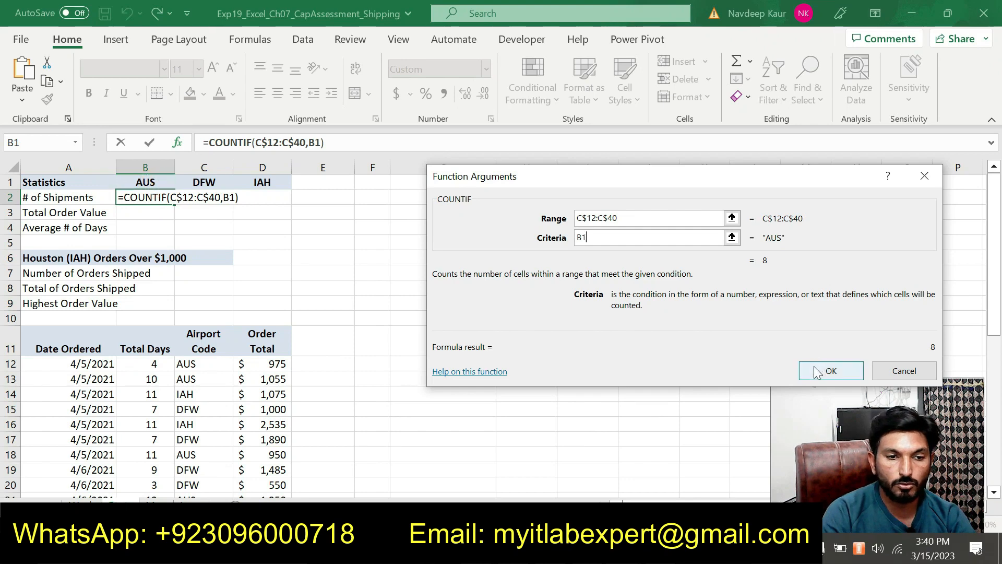
pyautogui.click(829, 370)
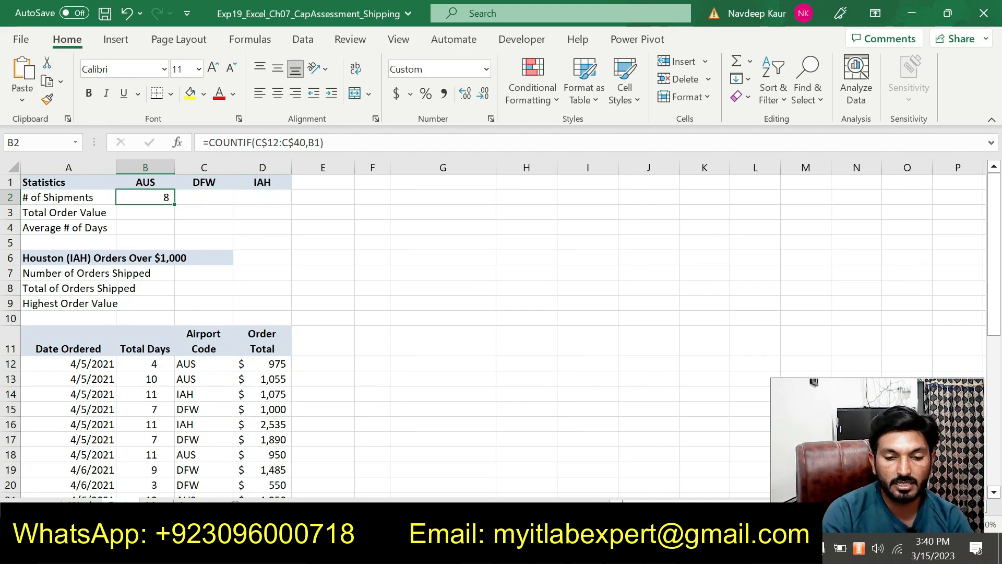
# Check the step 6 copy range in the Word instructions and copy the COUNTIF formula from B2 to C2:D2
pyautogui.hotkey('alt', 'Tab')
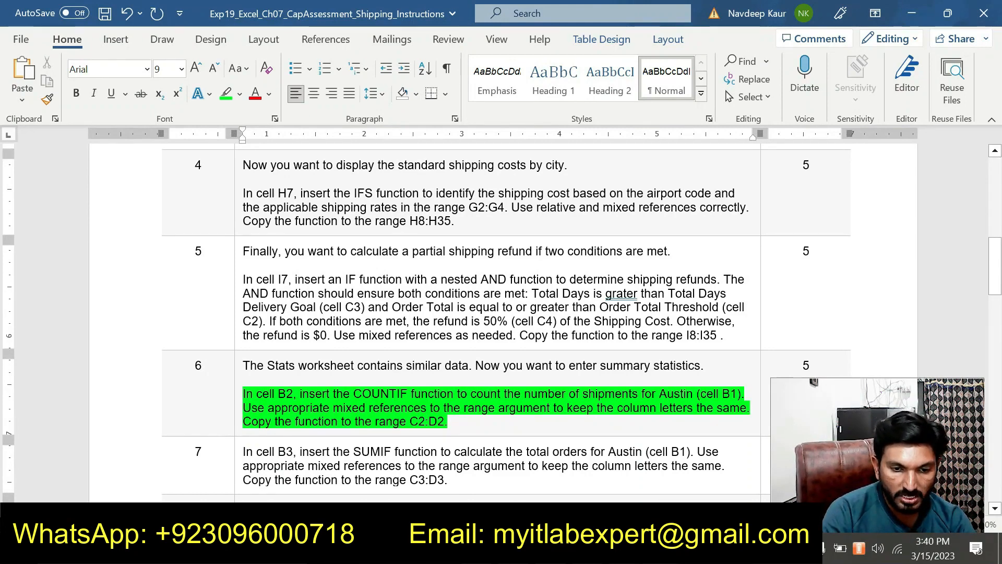
pyautogui.hotkey('alt', 'Tab')
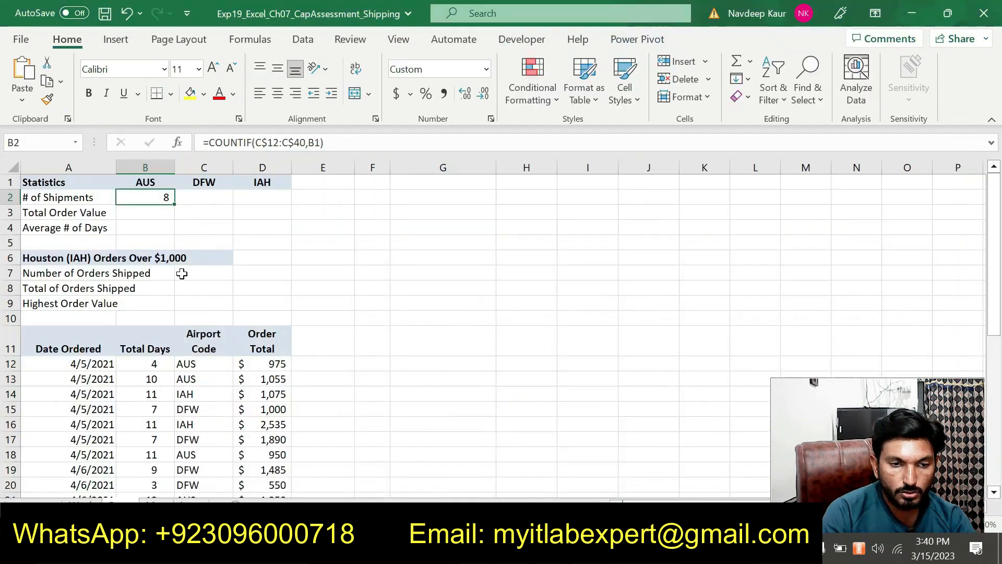
pyautogui.moveTo(176, 205); pyautogui.dragTo(285, 199)
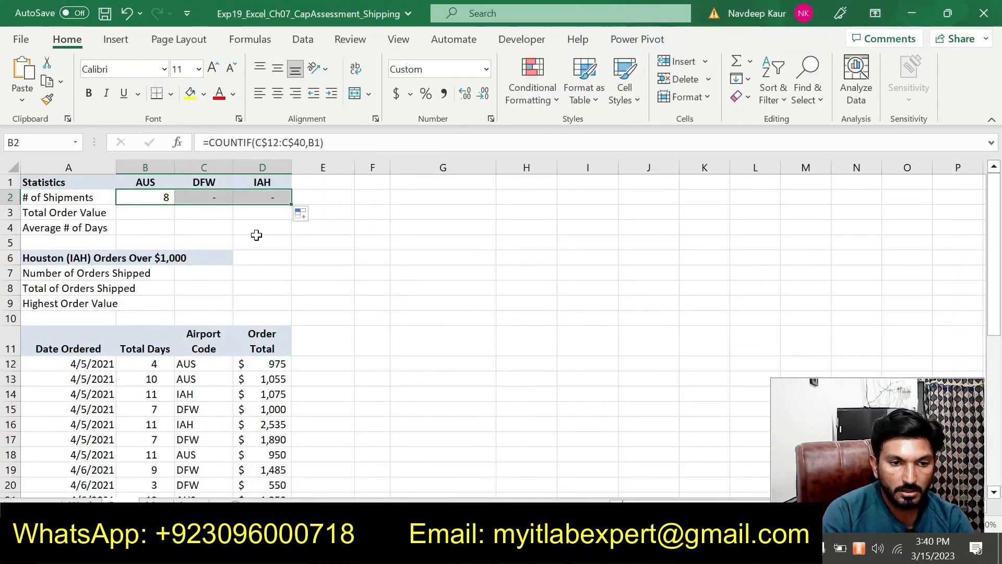
# Inspect the copied COUNTIF formulas in C2 and D2 and correct their range to C$12:C$40
pyautogui.click(197, 197)
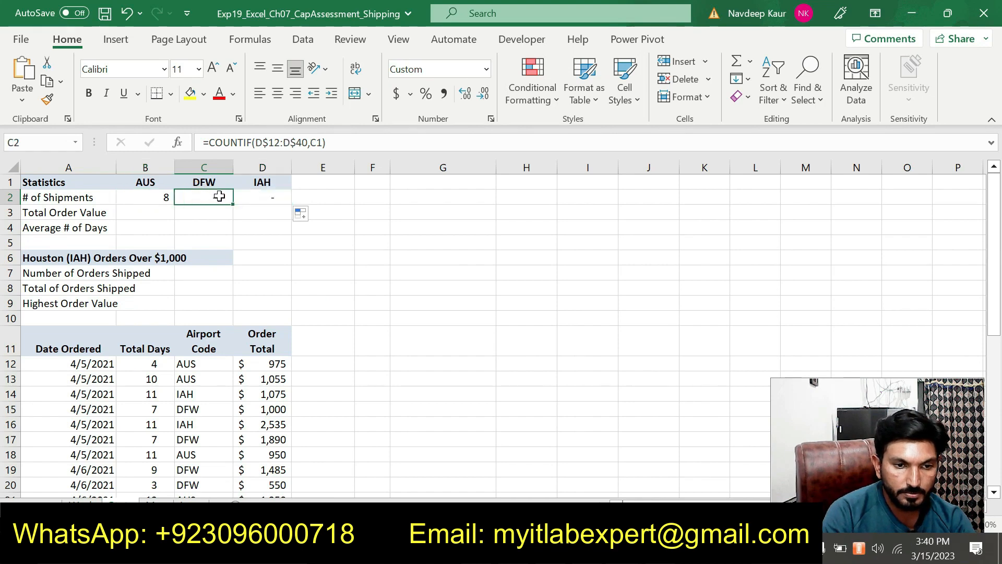
pyautogui.click(179, 144)
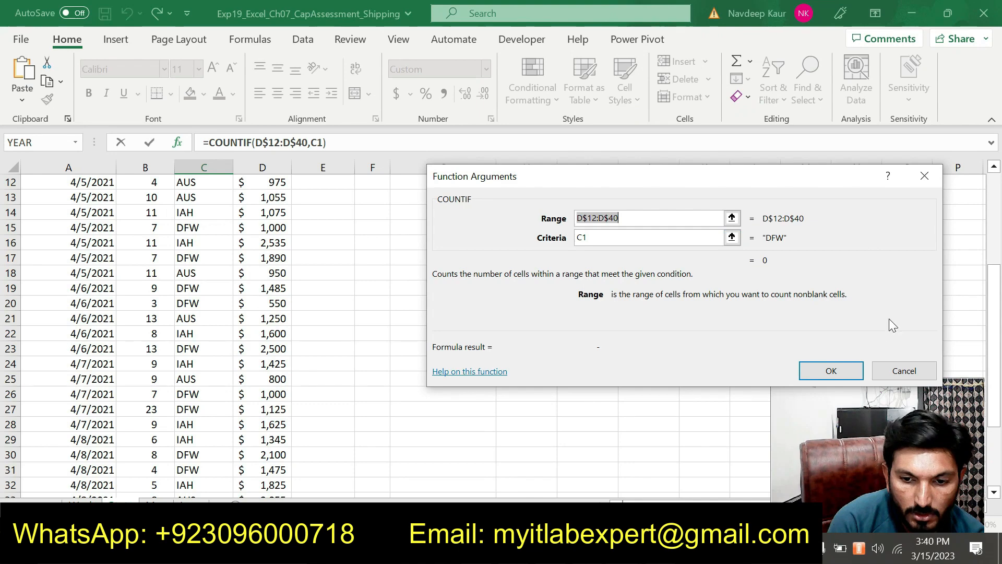
pyautogui.click(832, 369)
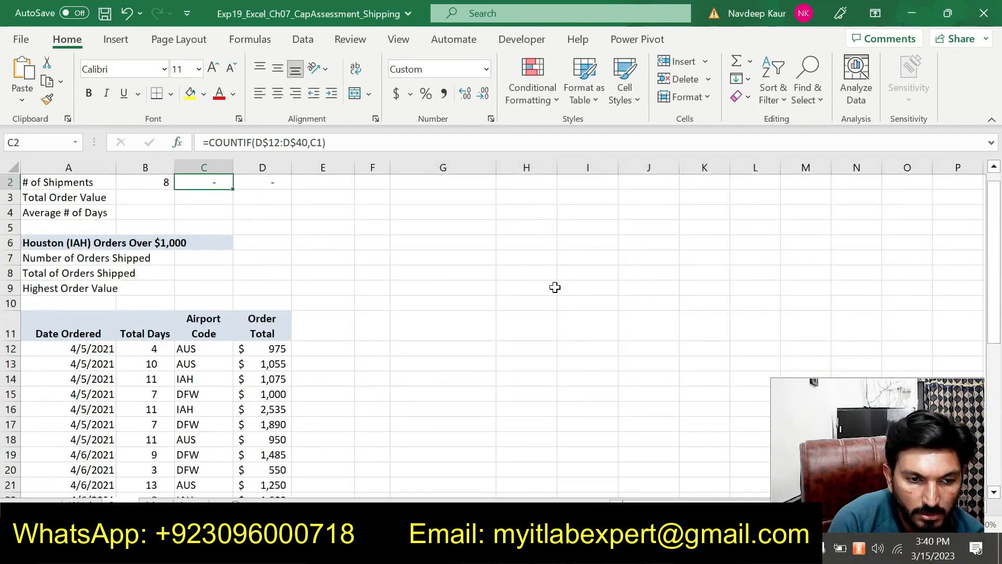
pyautogui.click(274, 181)
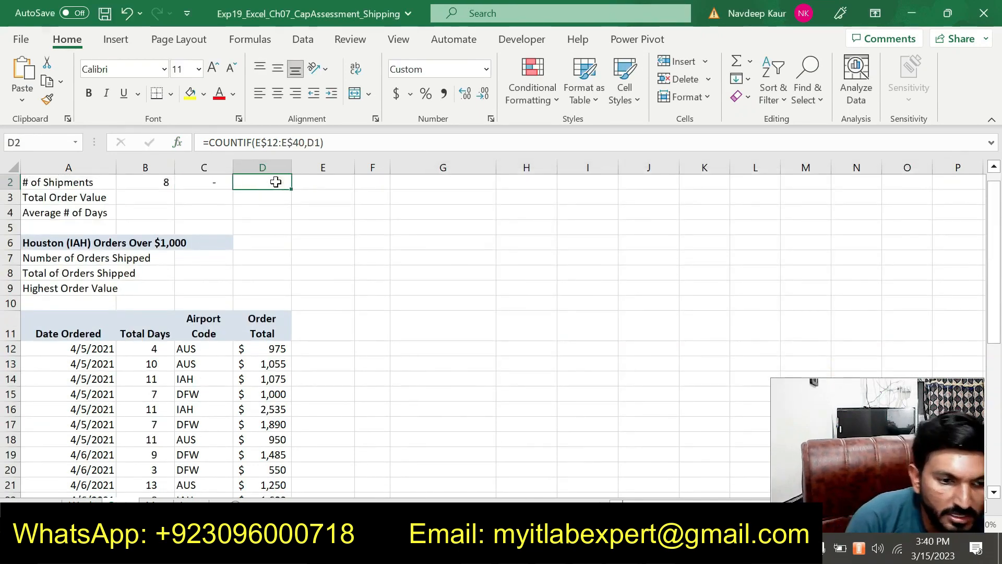
pyautogui.click(205, 183)
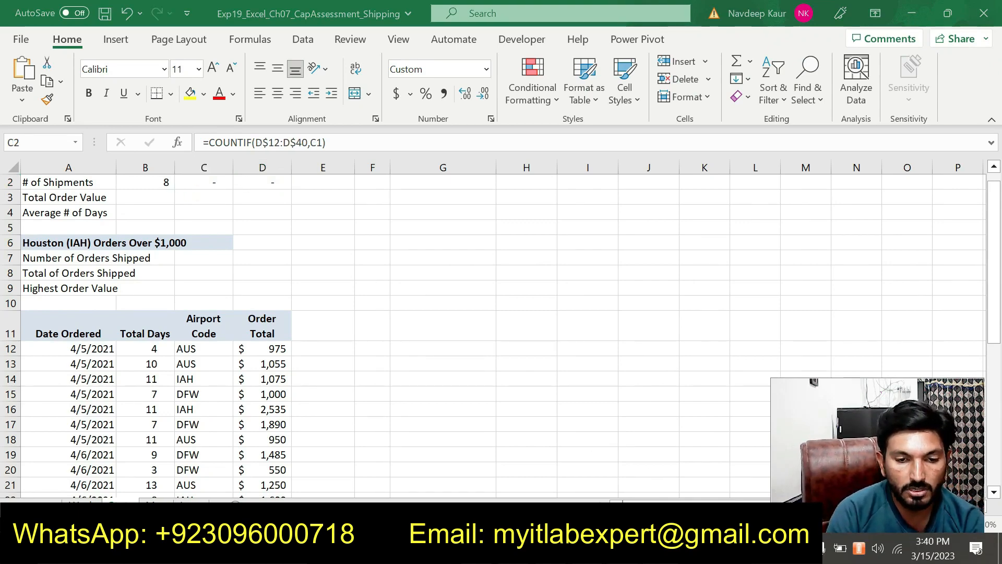
pyautogui.hotkey('alt', 'Tab')
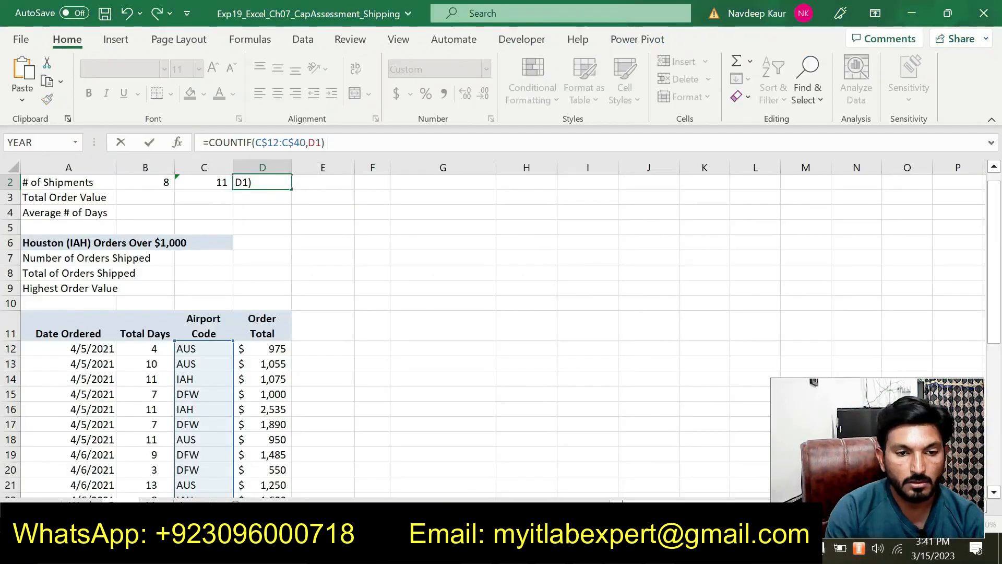
pyautogui.press('Return')
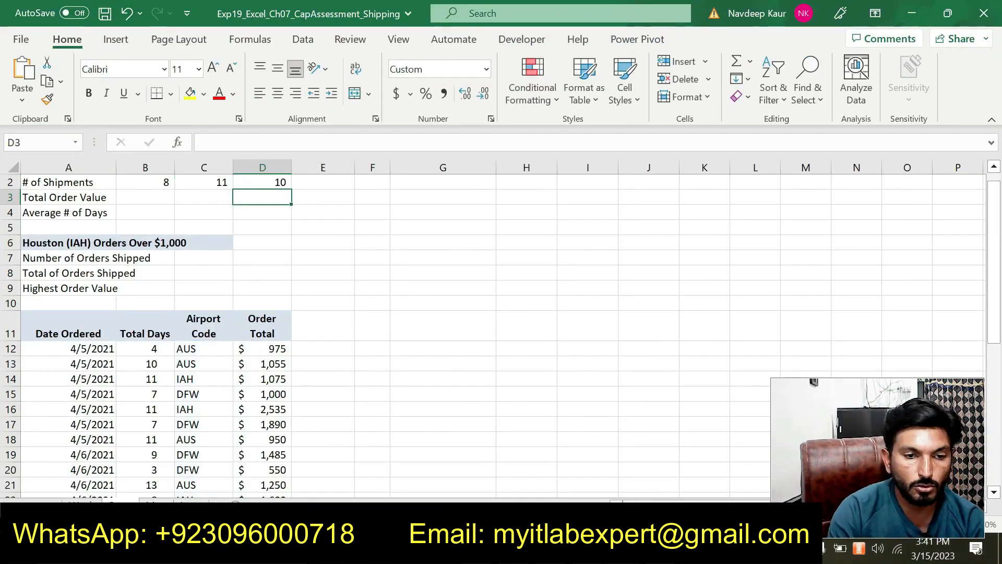
# Review the COUNTIF formulas in cells B2, C2 and D2 for the three airport codes
pyautogui.click(149, 182)
pyautogui.click(224, 184)
pyautogui.scroll(1, 256, 214)
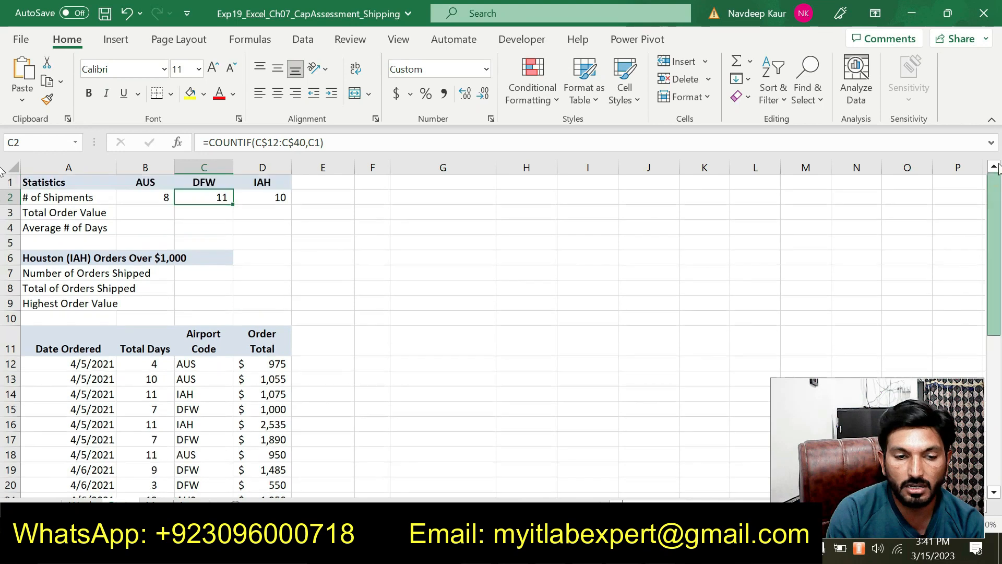
pyautogui.click(277, 198)
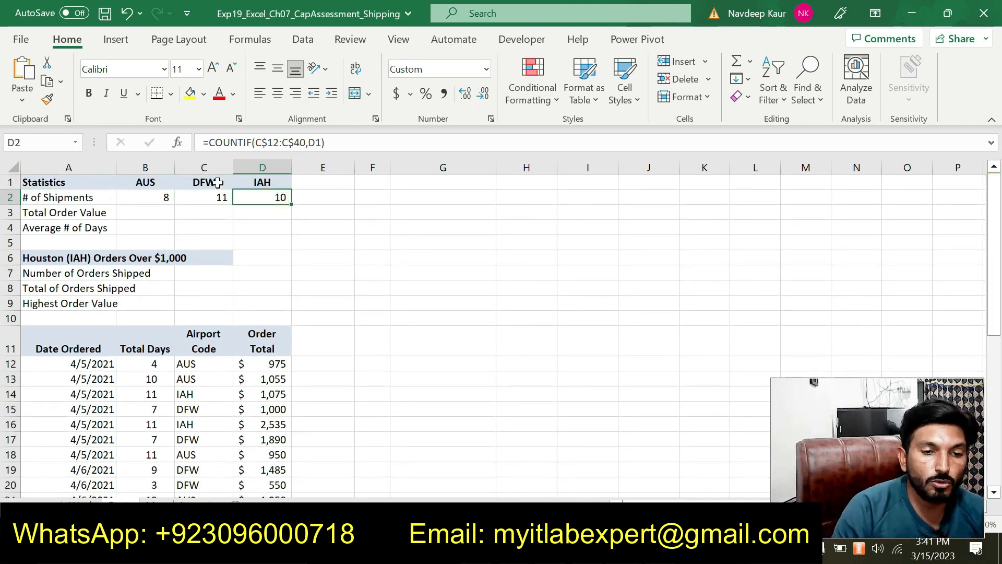
pyautogui.click(152, 196)
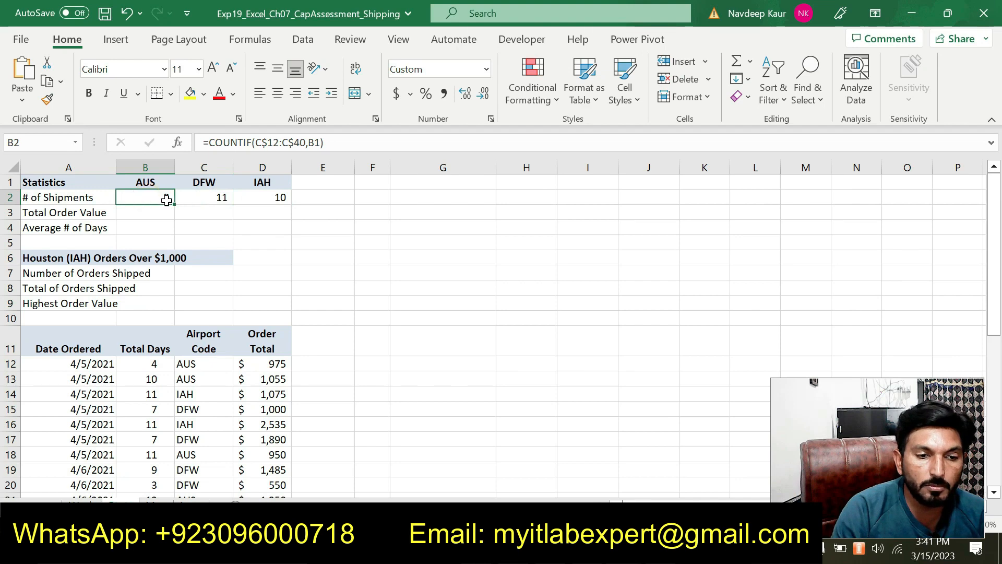
pyautogui.click(218, 200)
pyautogui.click(280, 198)
# Switch to the Word instructions and remove the green highlight from the step 6 COUNTIF paragraph
pyautogui.click(684, 549)
pyautogui.moveTo(458, 422); pyautogui.dragTo(248, 394)
pyautogui.click(307, 361)
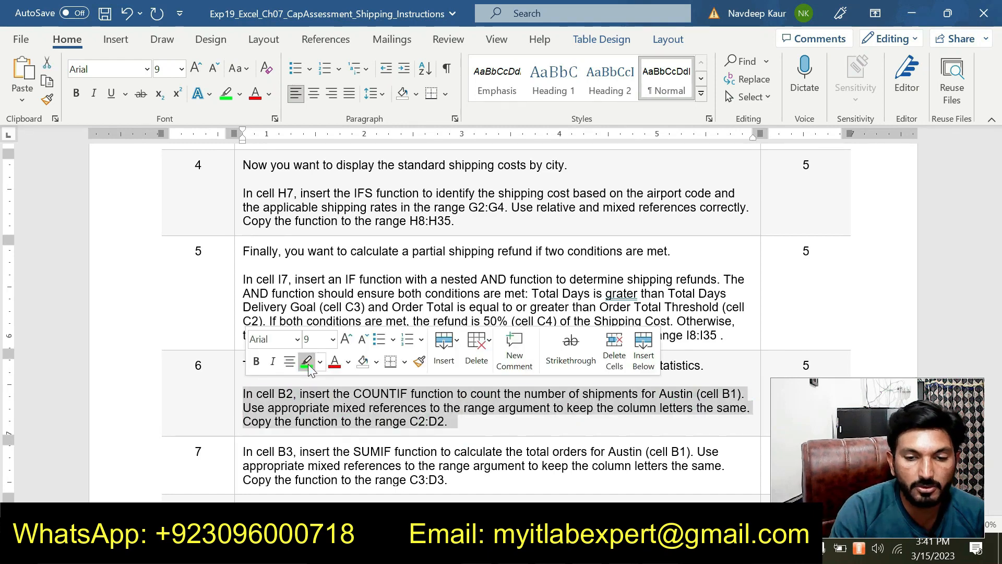
# Highlight the step 7 SUMIF paragraph in green in the instructions
pyautogui.click(307, 365)
pyautogui.moveTo(1000, 268); pyautogui.dragTo(1001, 304)
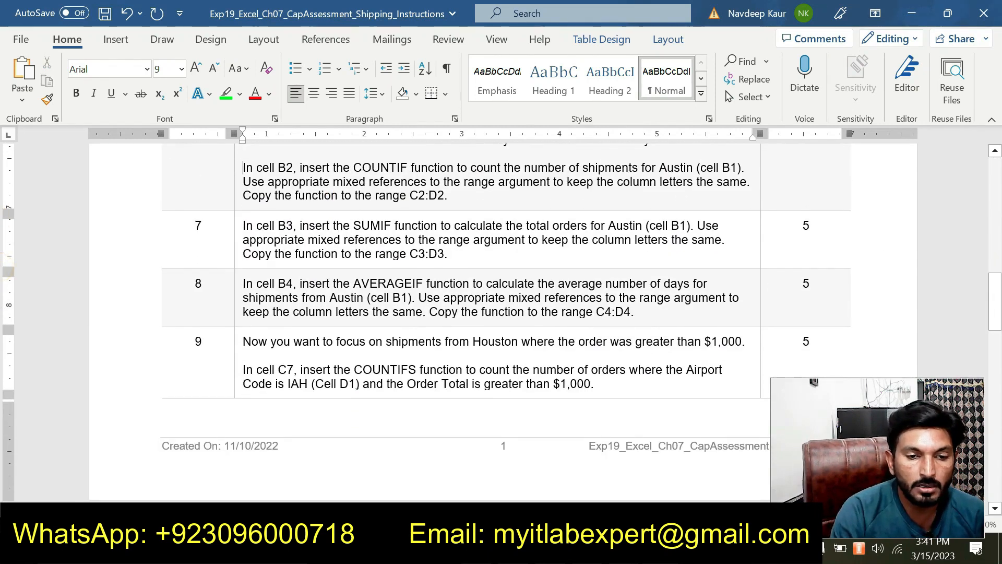
pyautogui.moveTo(448, 254); pyautogui.dragTo(244, 225)
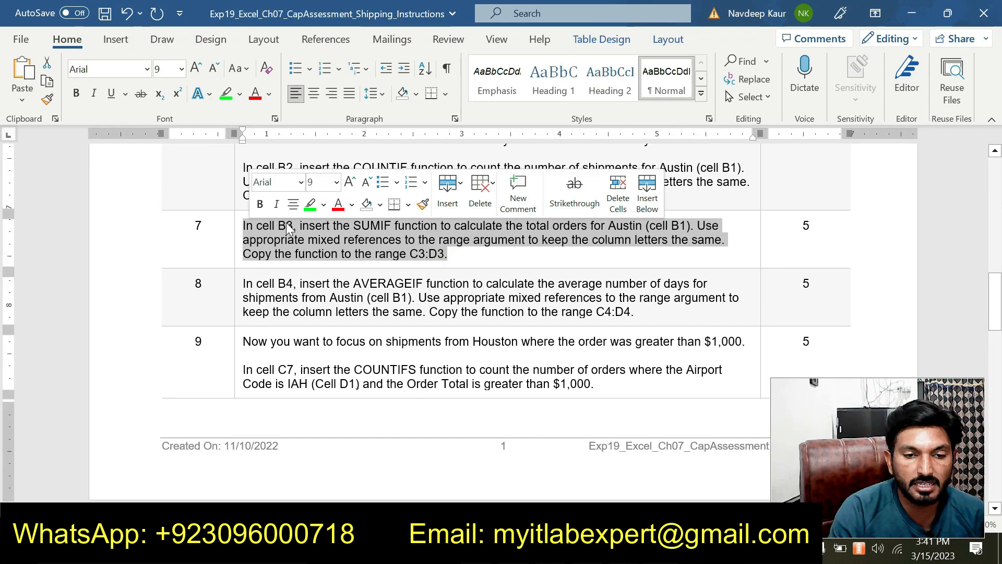
pyautogui.click(310, 204)
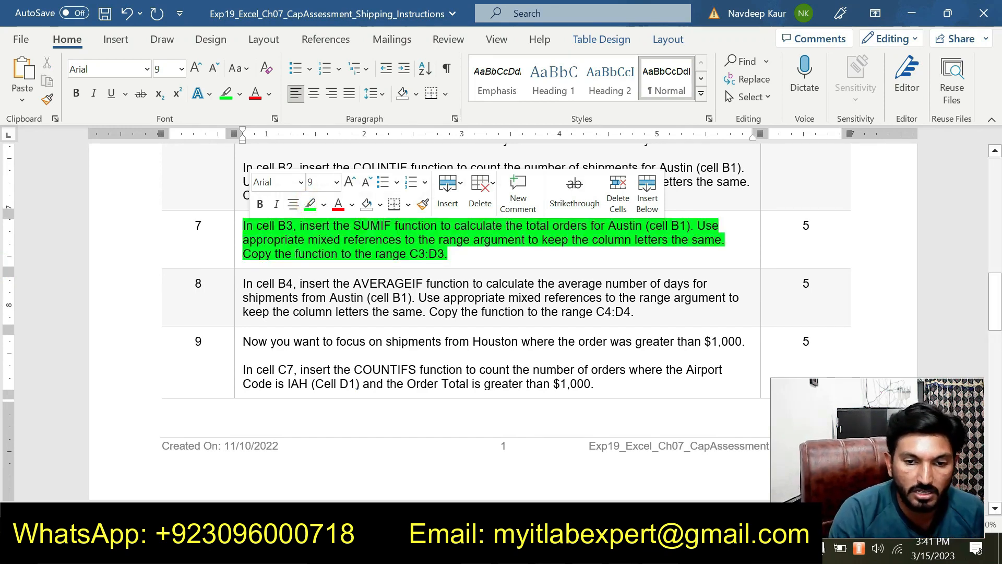
pyautogui.click(478, 257)
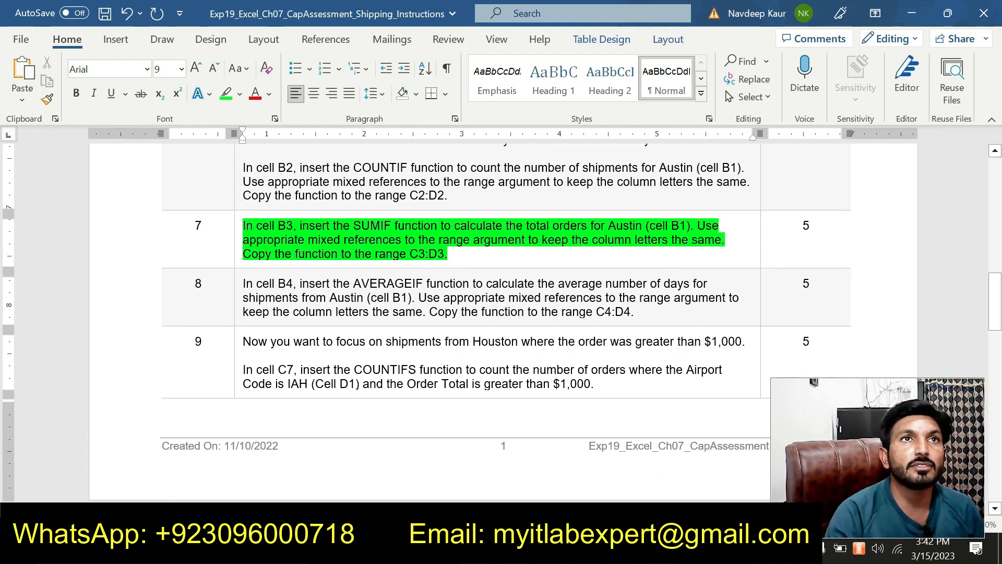
# Switch to the Excel workbook and start a SUMIF function in cell B3 with its function arguments open
pyautogui.hotkey('alt', 'Tab')
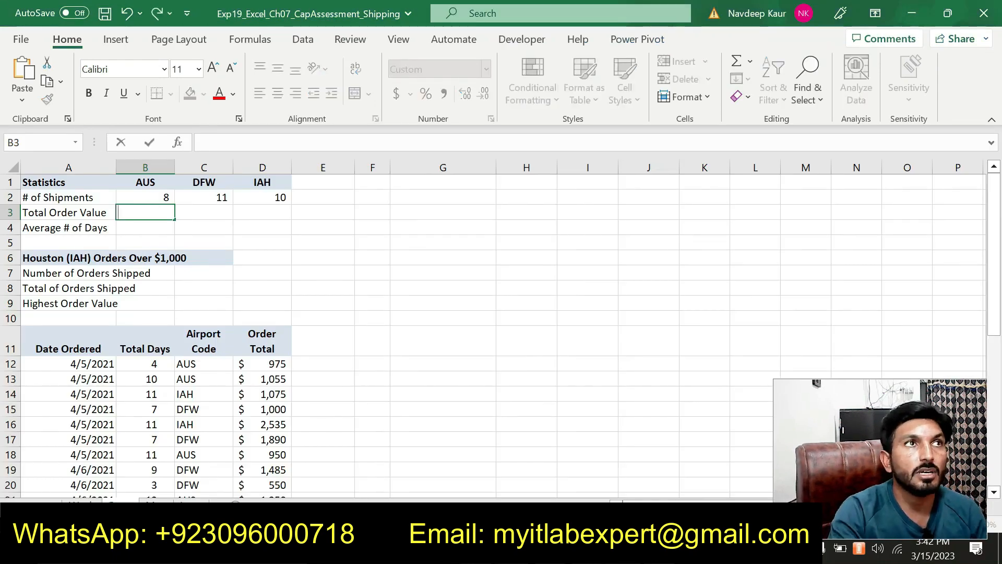
pyautogui.write('=SUM')
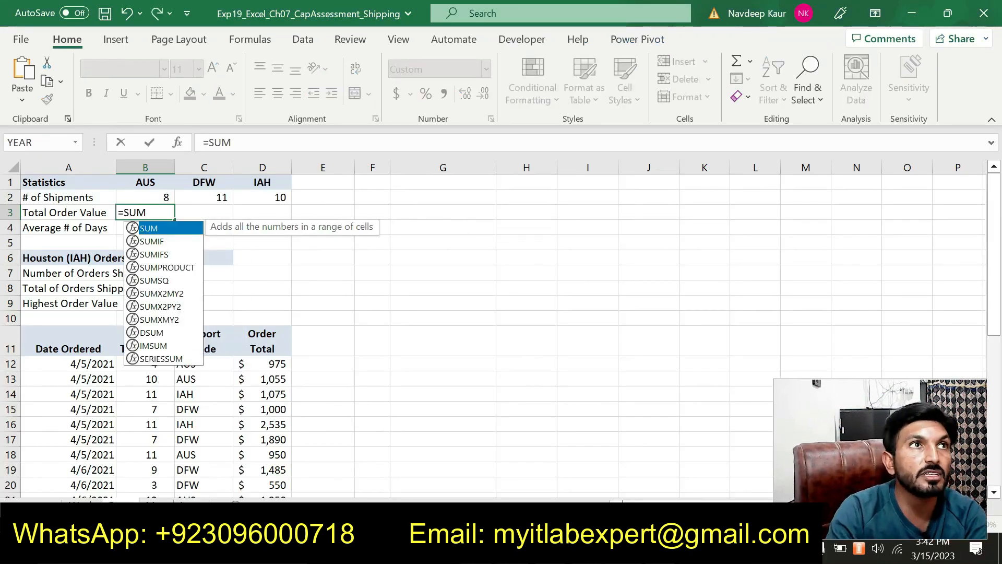
pyautogui.doubleClick(165, 242)
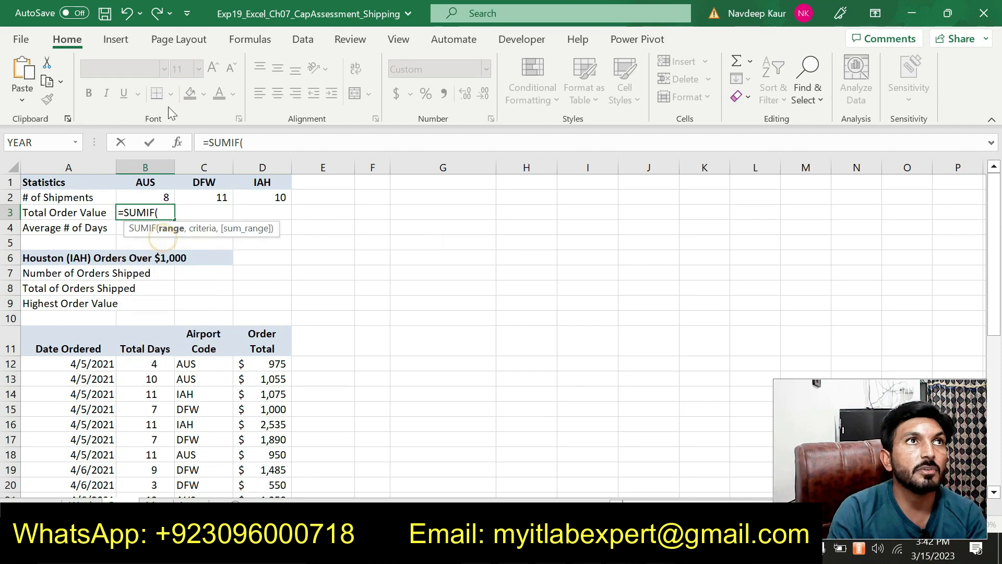
pyautogui.click(178, 142)
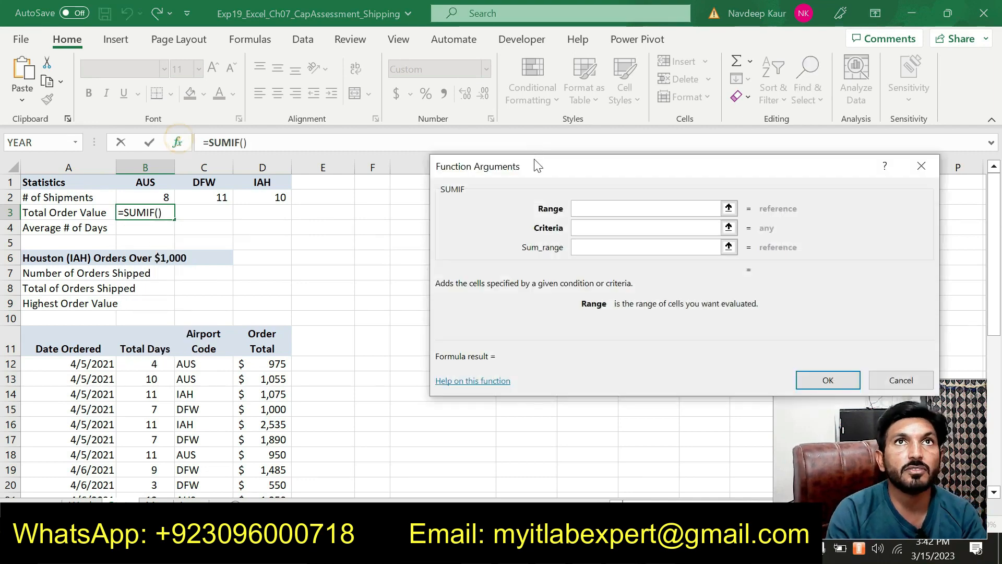
pyautogui.moveTo(376, 142); pyautogui.dragTo(420, 138)
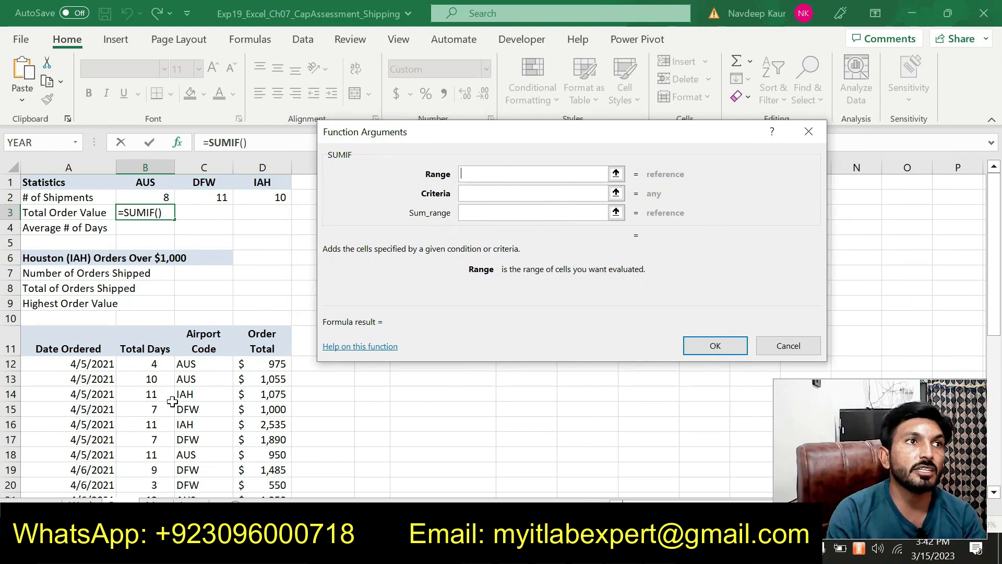
# Set the SUMIF range to C$12:C$40 and its criteria to cell B1
pyautogui.moveTo(196, 363); pyautogui.dragTo(206, 406)
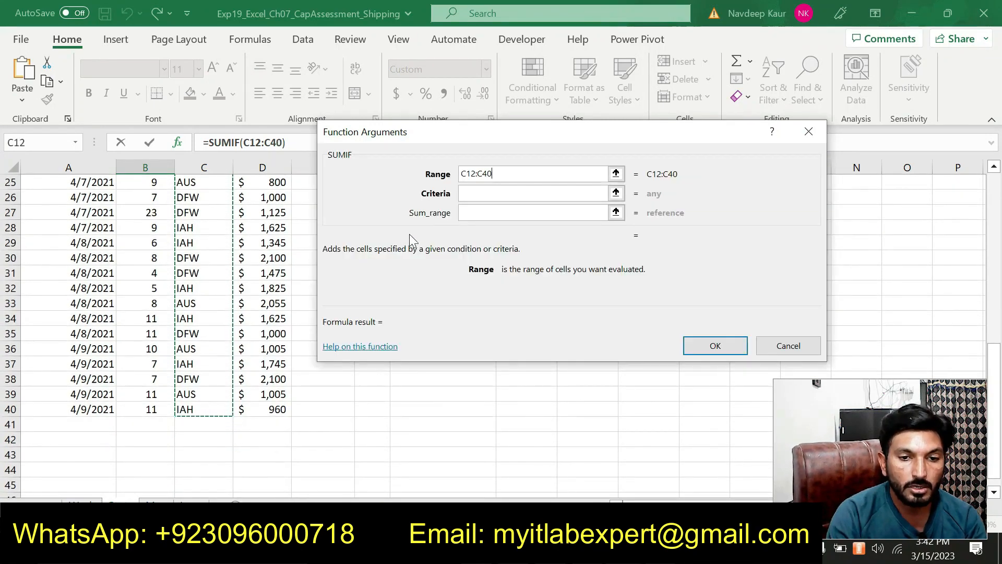
pyautogui.click(466, 174)
pyautogui.write('$')
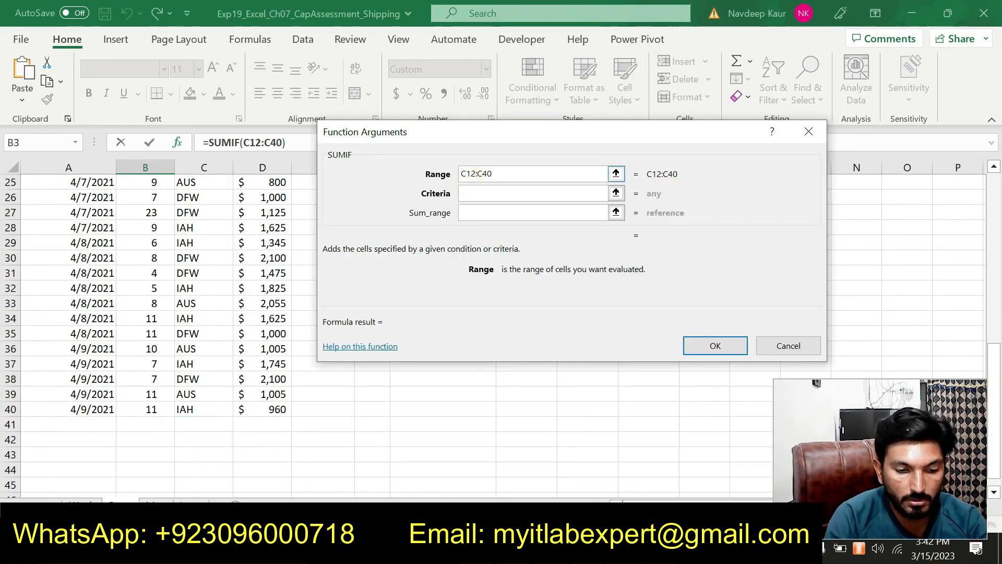
pyautogui.click(485, 174)
pyautogui.write('$')
pyautogui.click(493, 193)
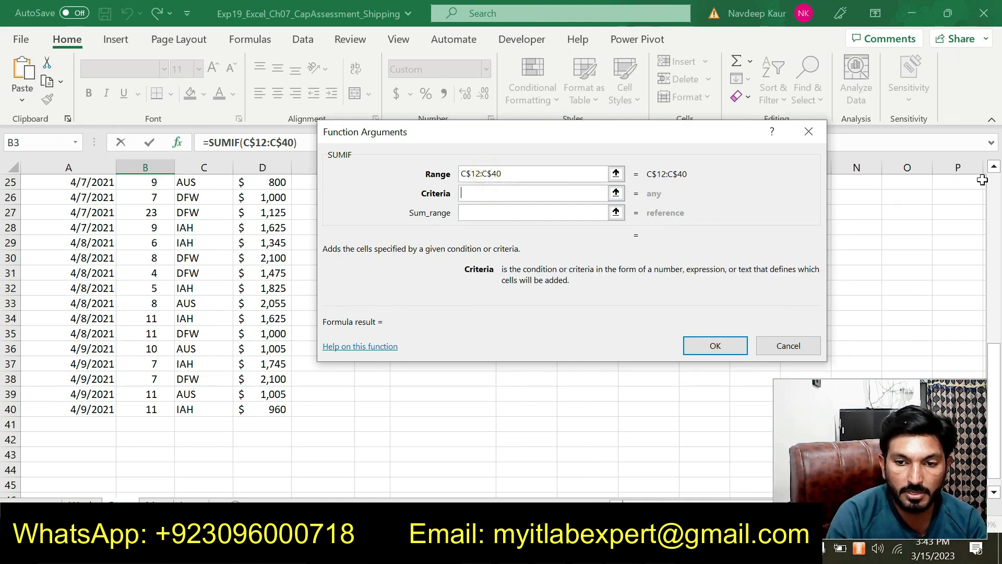
pyautogui.scroll(8, 983, 180)
pyautogui.click(155, 182)
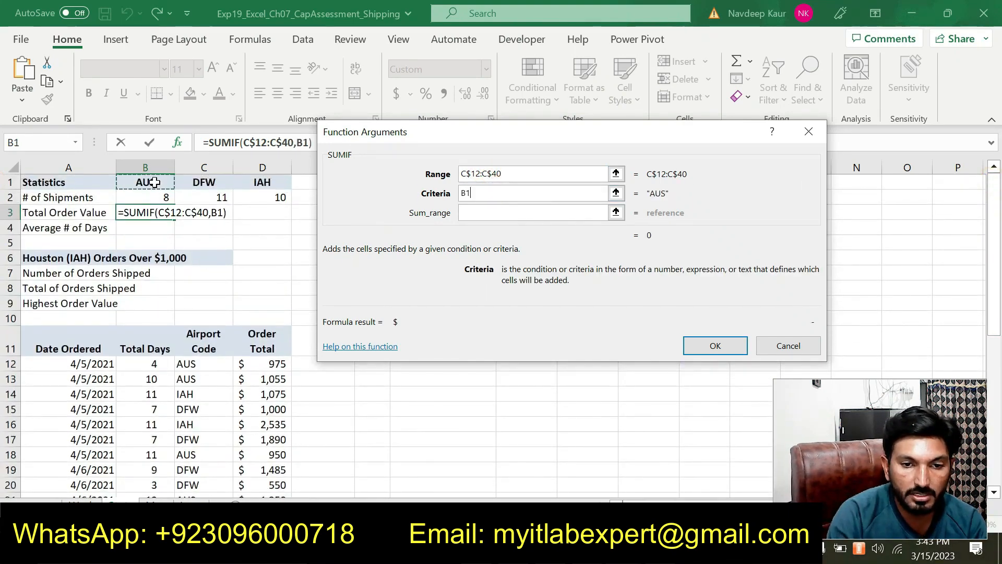
# Set the SUMIF sum range to D$12:D$40 and complete the formula in B3
pyautogui.click(509, 213)
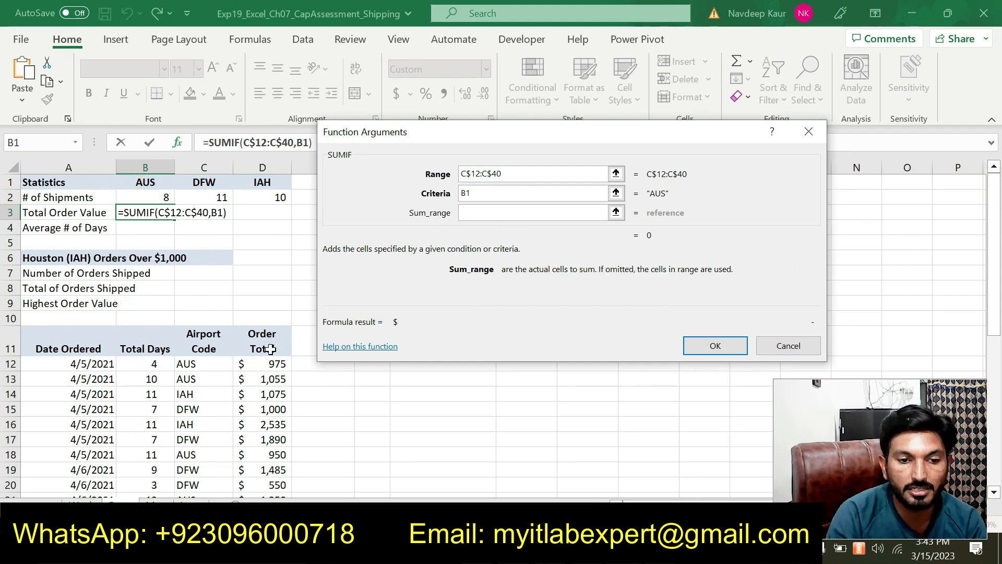
pyautogui.moveTo(279, 363); pyautogui.dragTo(268, 452)
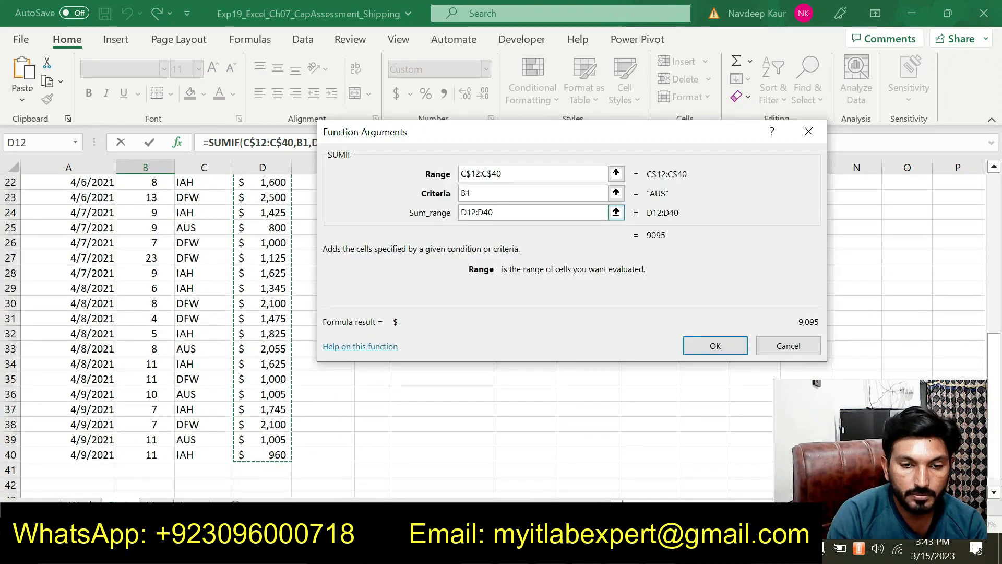
pyautogui.click(466, 213)
pyautogui.write('$')
pyautogui.click(485, 212)
pyautogui.write('$')
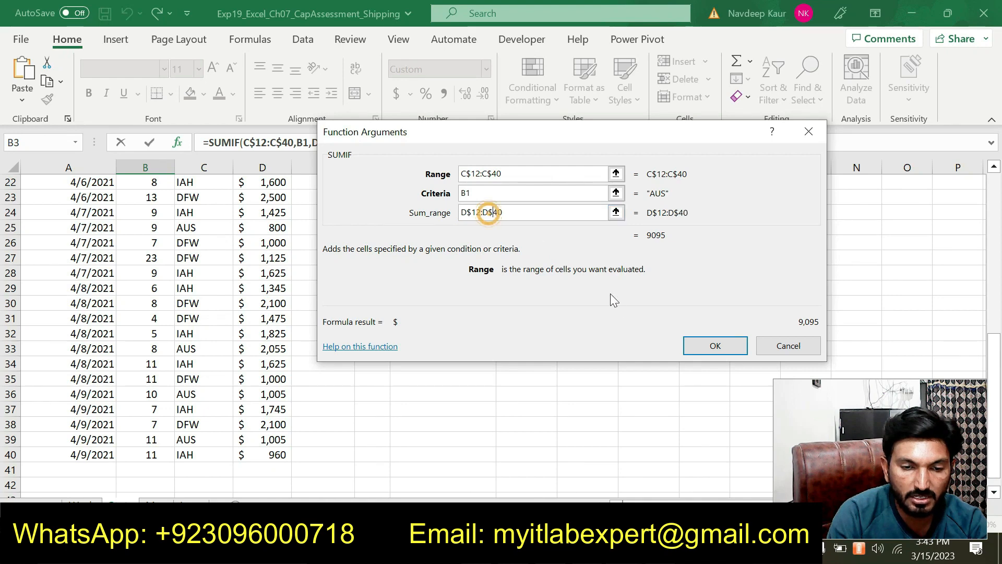
pyautogui.click(696, 343)
pyautogui.moveTo(995, 209); pyautogui.dragTo(998, 184)
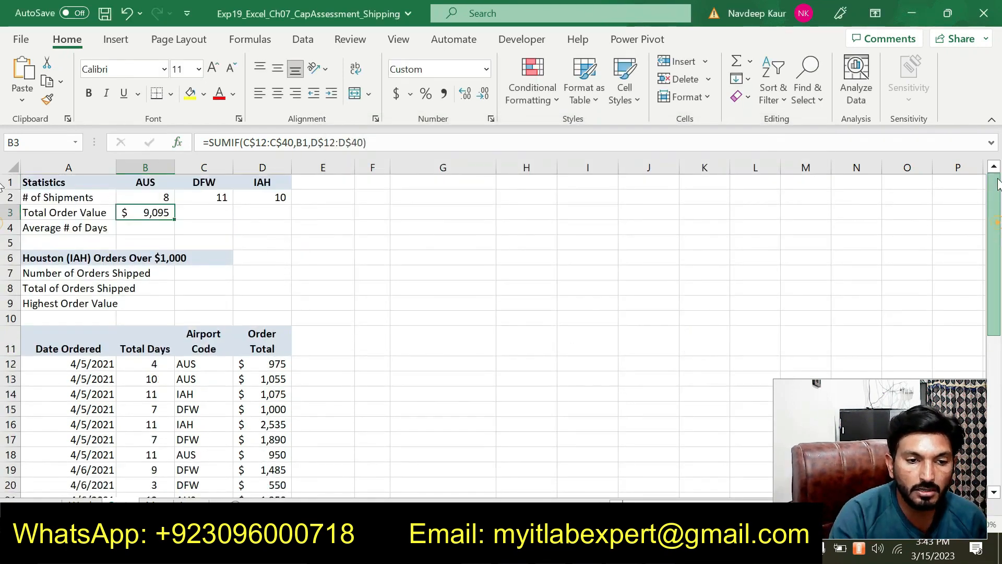
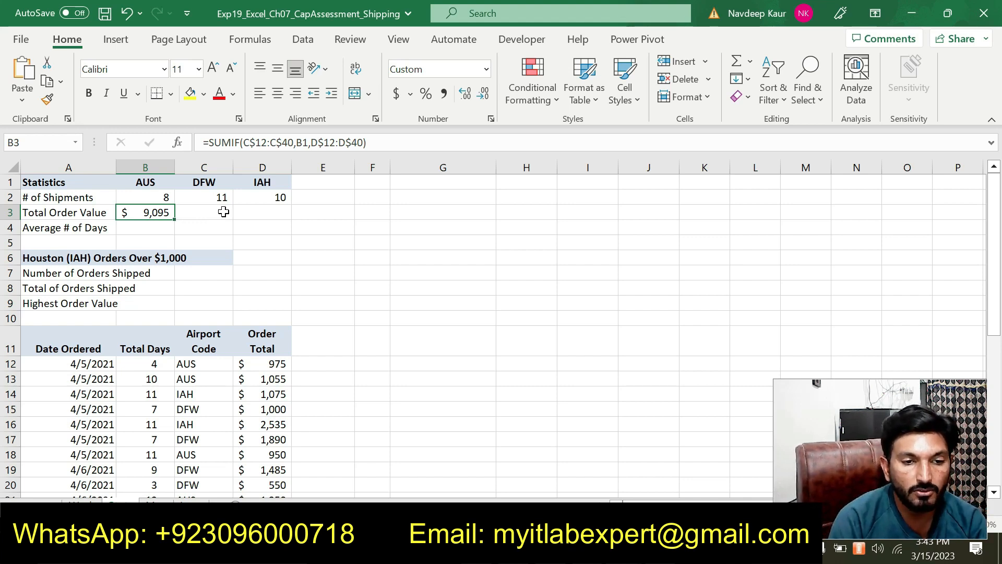
# Copy the SUMIF formula from B3 to C3:D3 and check the function arguments in C3
pyautogui.click(220, 213)
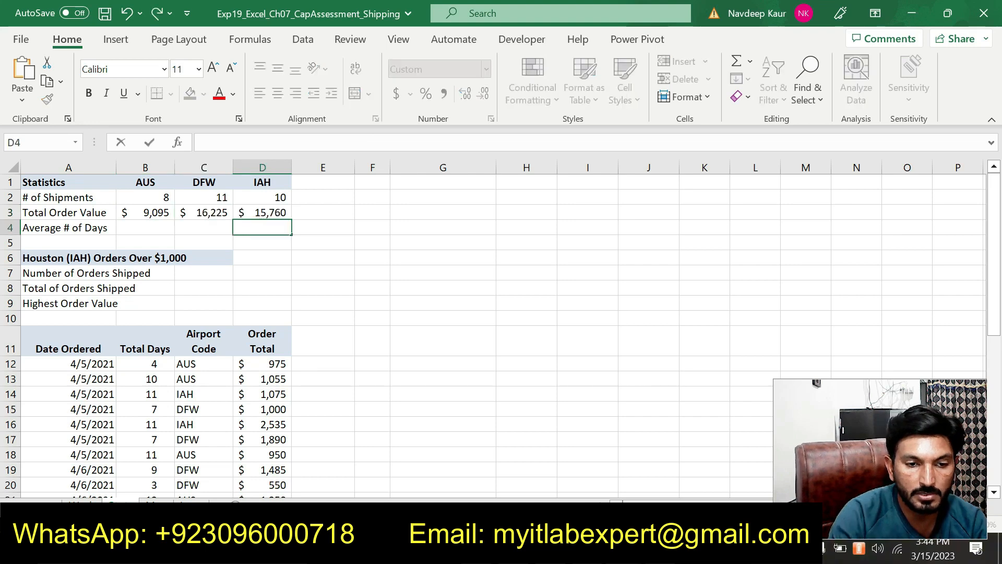
pyautogui.click(208, 214)
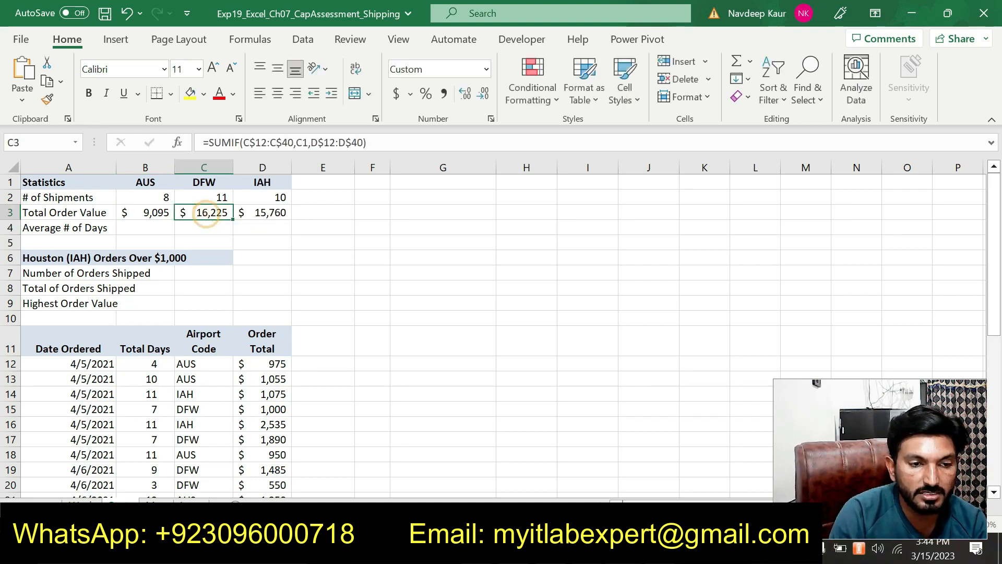
pyautogui.click(178, 142)
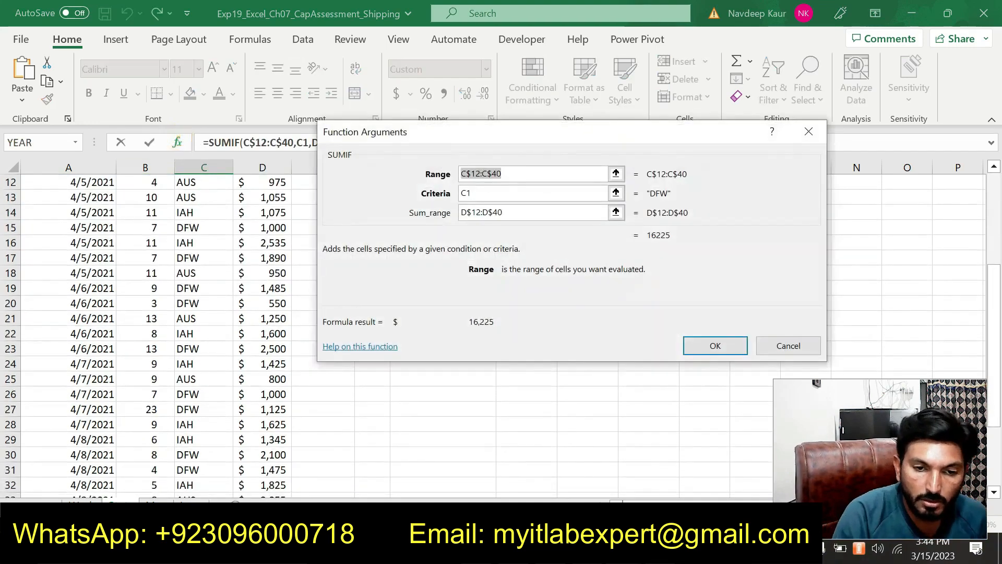
pyautogui.click(483, 193)
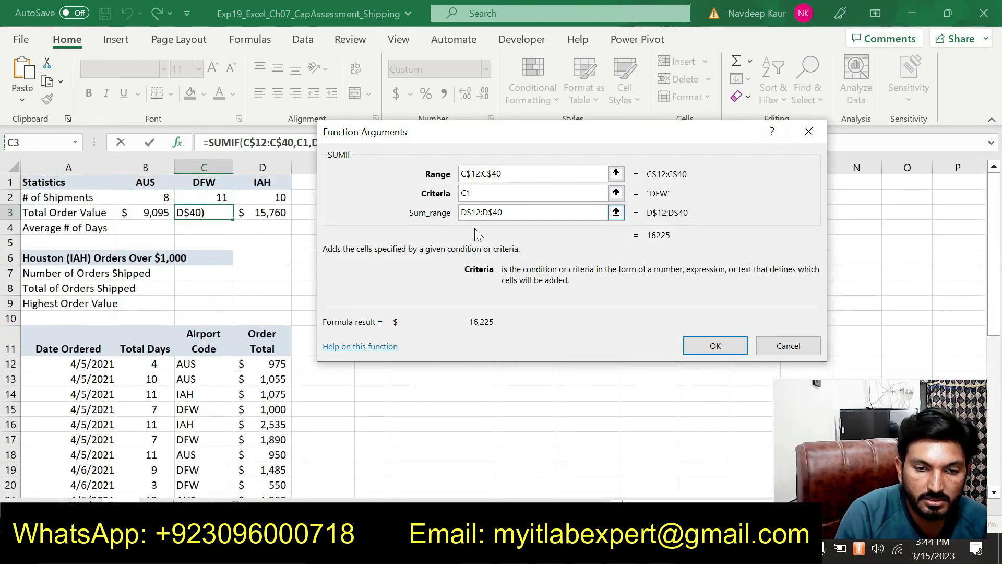
pyautogui.press('Return')
# Check the range, criteria and sum range arguments of the SUMIF formula in D3
pyautogui.click(275, 212)
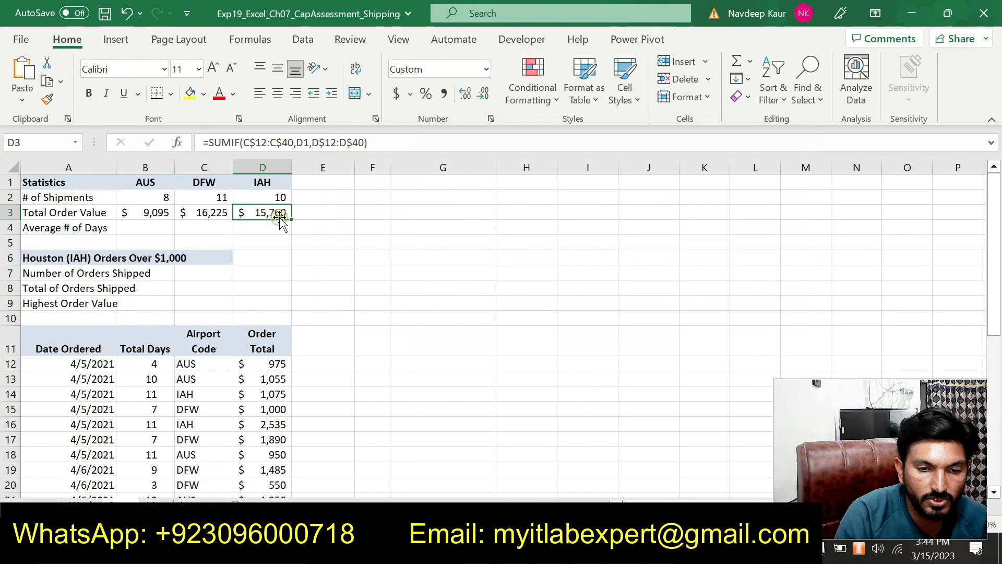
pyautogui.click(177, 142)
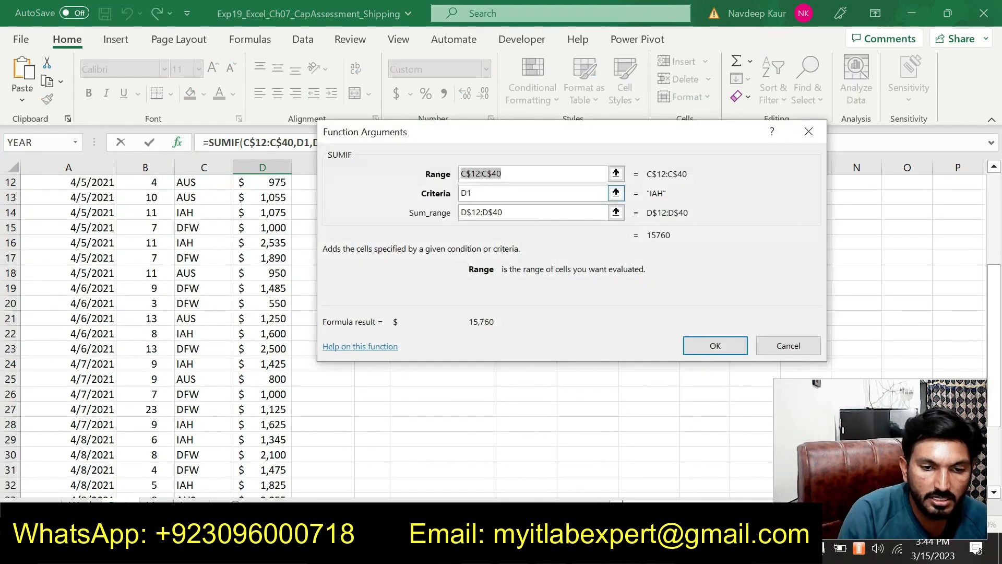
pyautogui.click(482, 194)
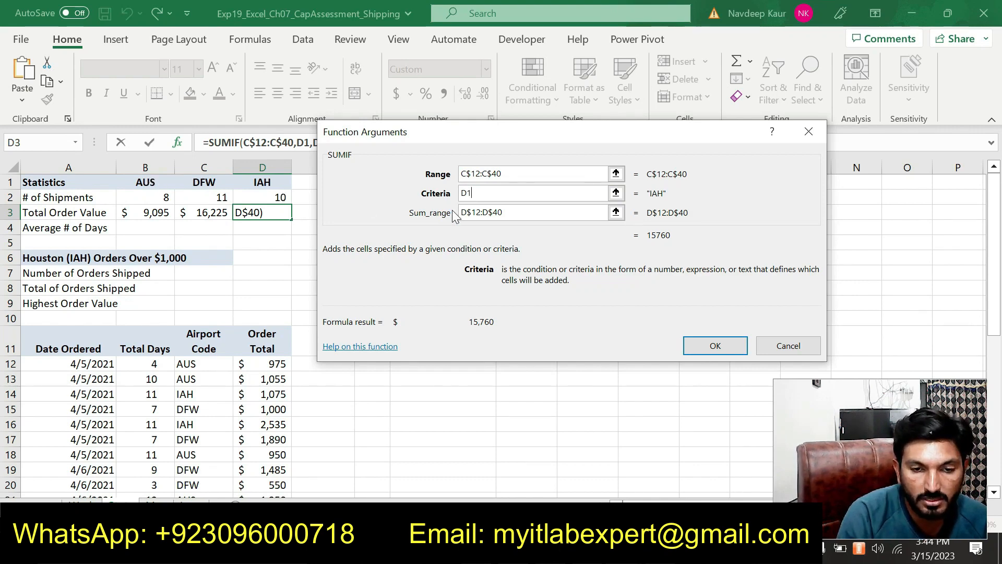
pyautogui.click(714, 346)
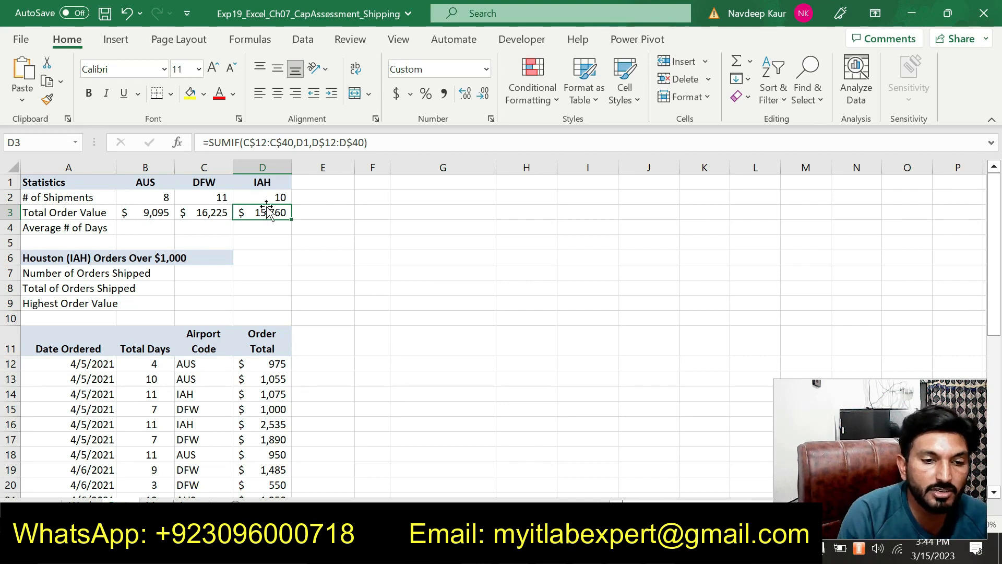
# Select cell B4, then switch to the Word instructions and move the green highlight from the step 7 paragraph to the step 8 AVERAGEIF paragraph
pyautogui.click(152, 228)
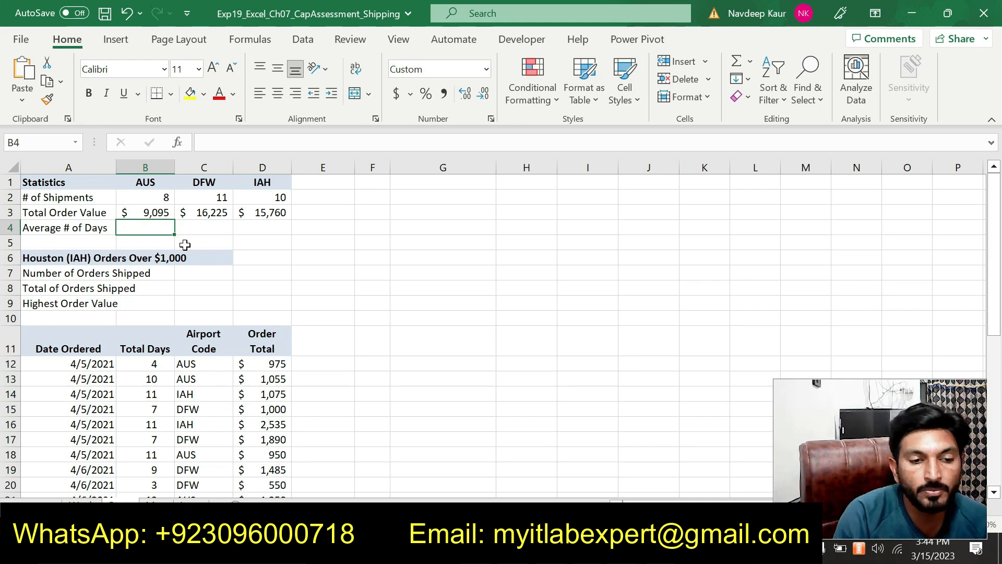
pyautogui.hotkey('alt', 'Tab')
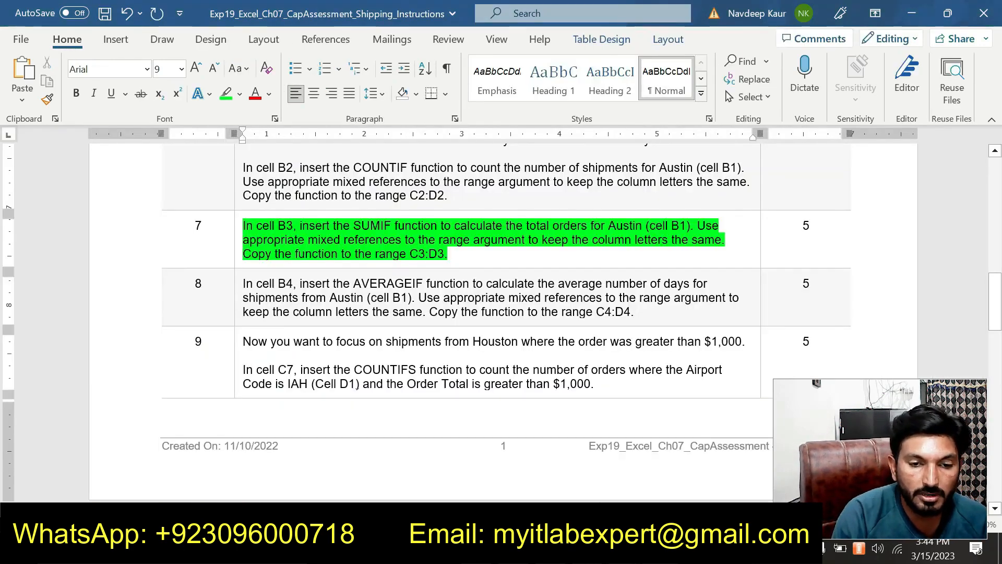
pyautogui.moveTo(449, 254); pyautogui.dragTo(244, 224)
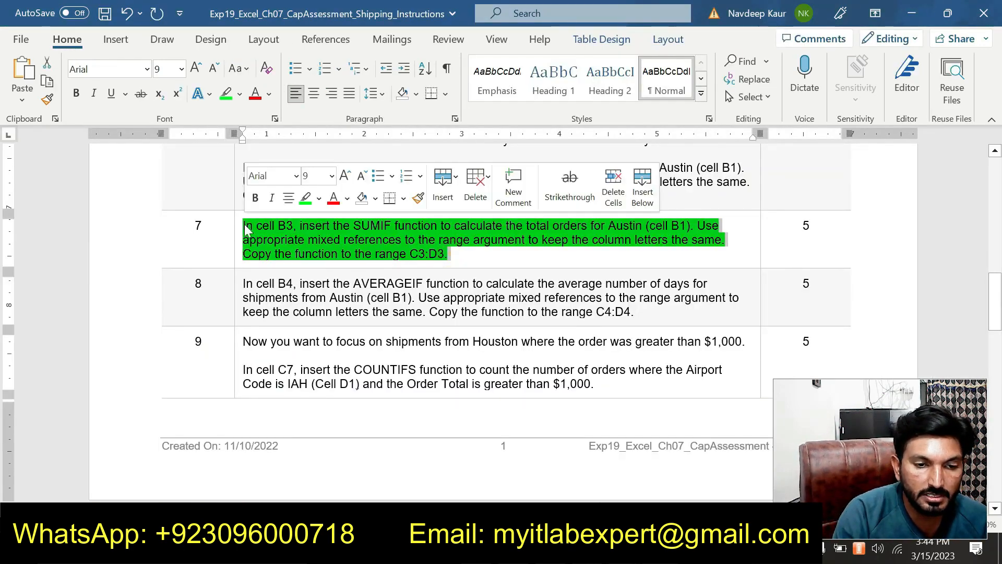
pyautogui.click(303, 201)
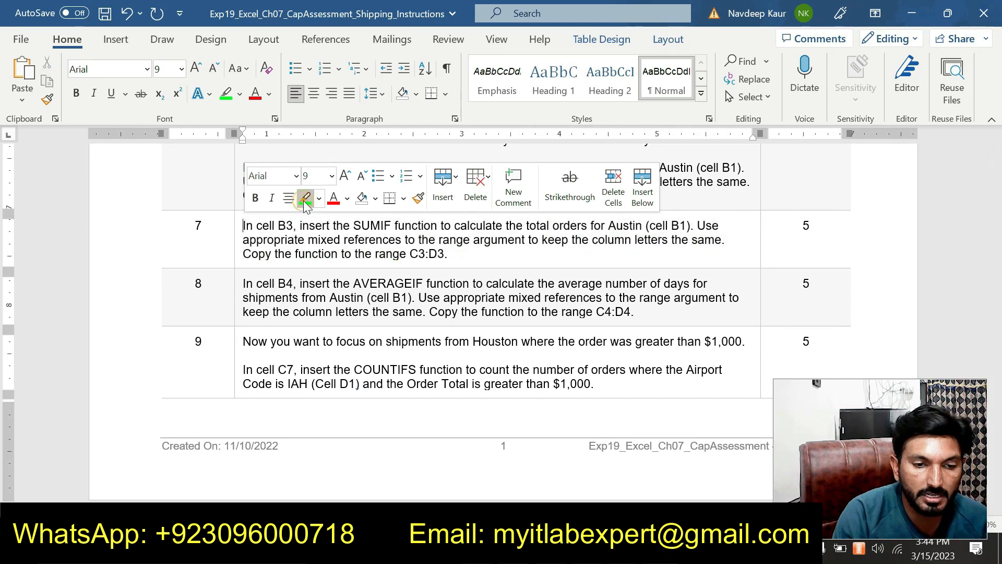
pyautogui.click(240, 283)
pyautogui.click(381, 275)
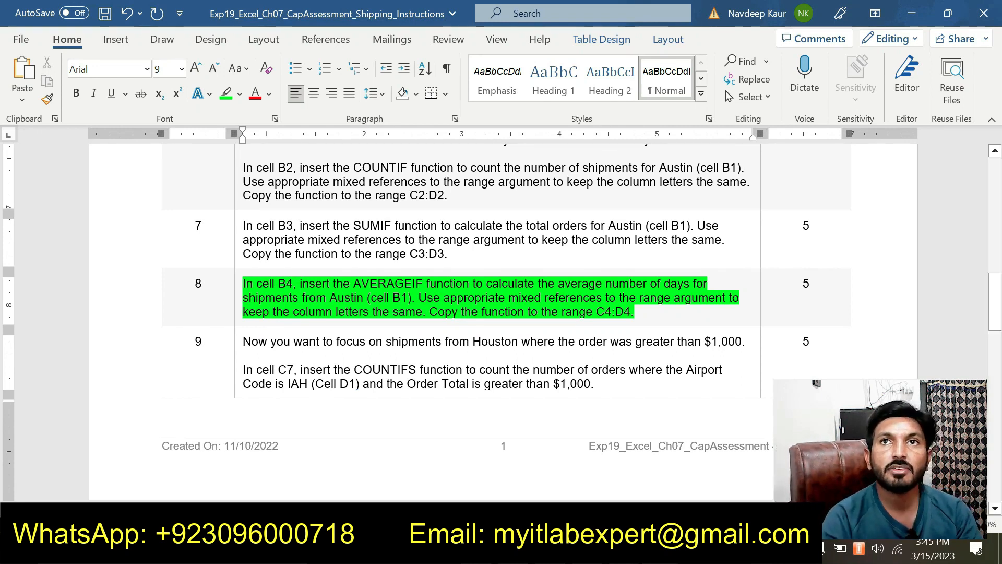
# Switch to the Excel workbook, start an AVERAGEIF function in cell B4 and open its function arguments
pyautogui.hotkey('alt', 'Tab')
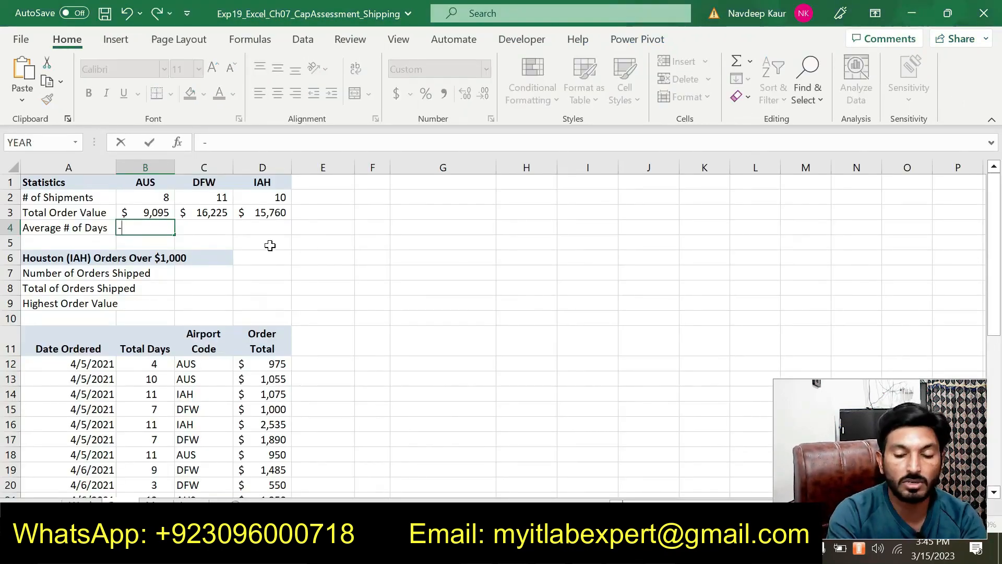
pyautogui.press('Escape')
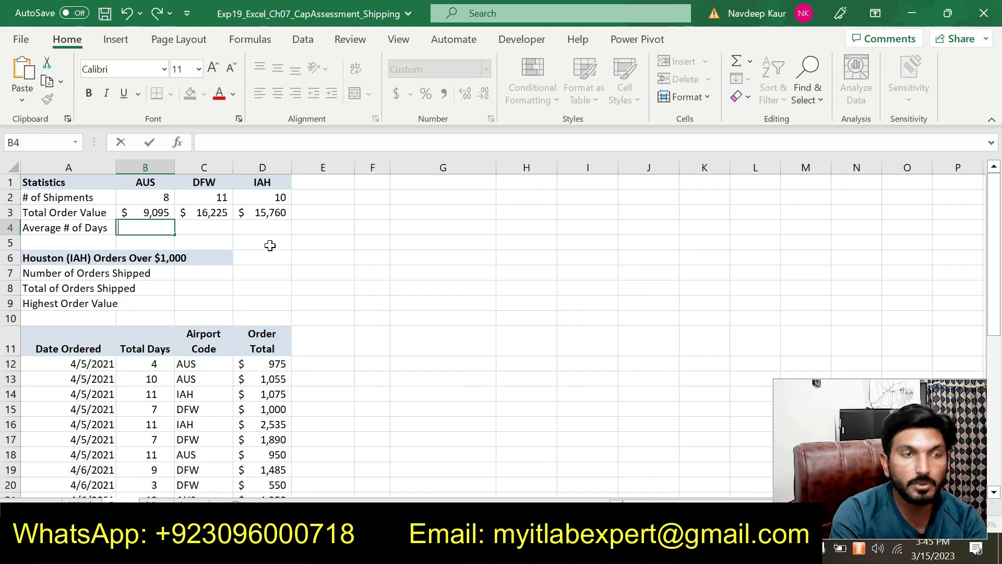
pyautogui.write('=AVE')
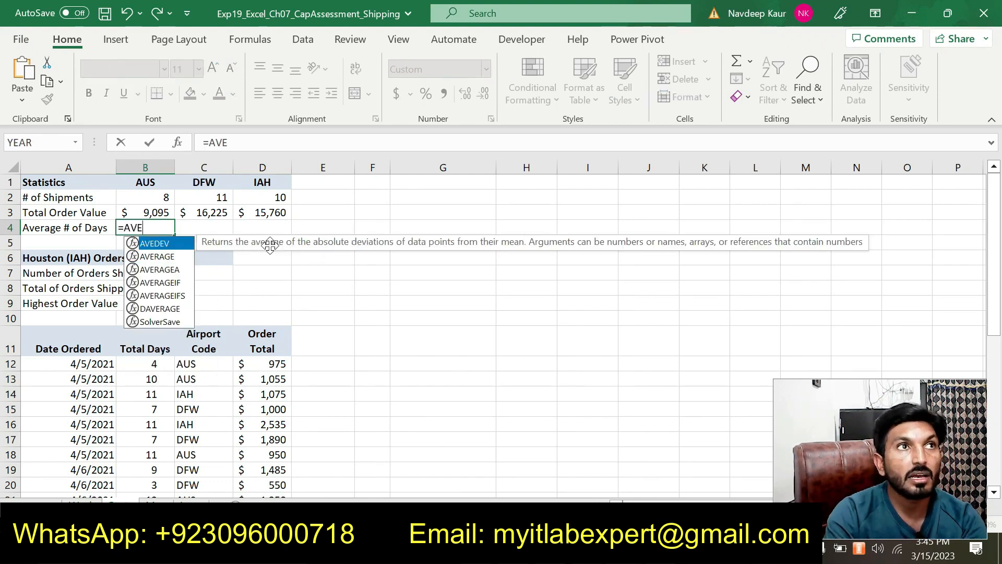
pyautogui.press('BackSpace')
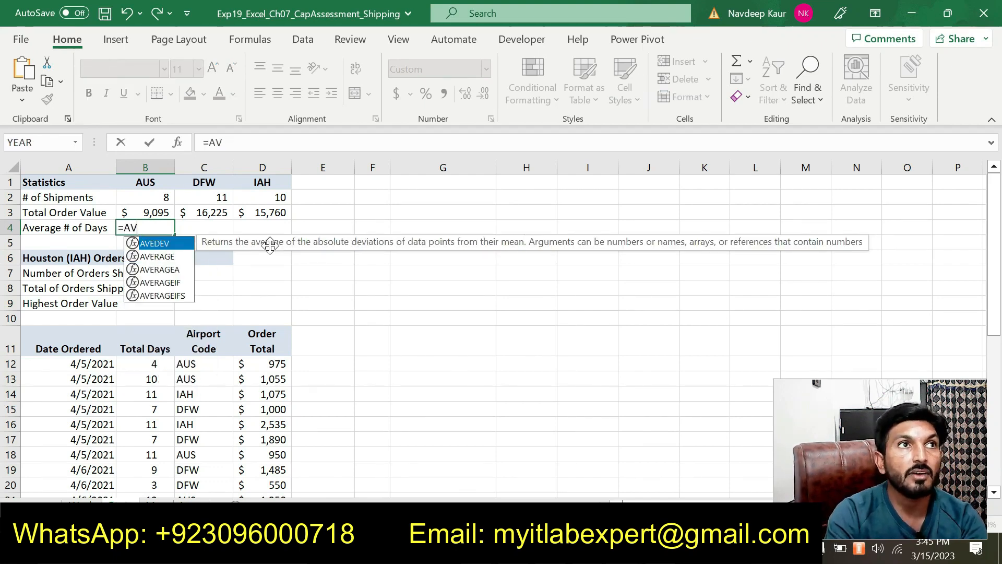
pyautogui.doubleClick(158, 283)
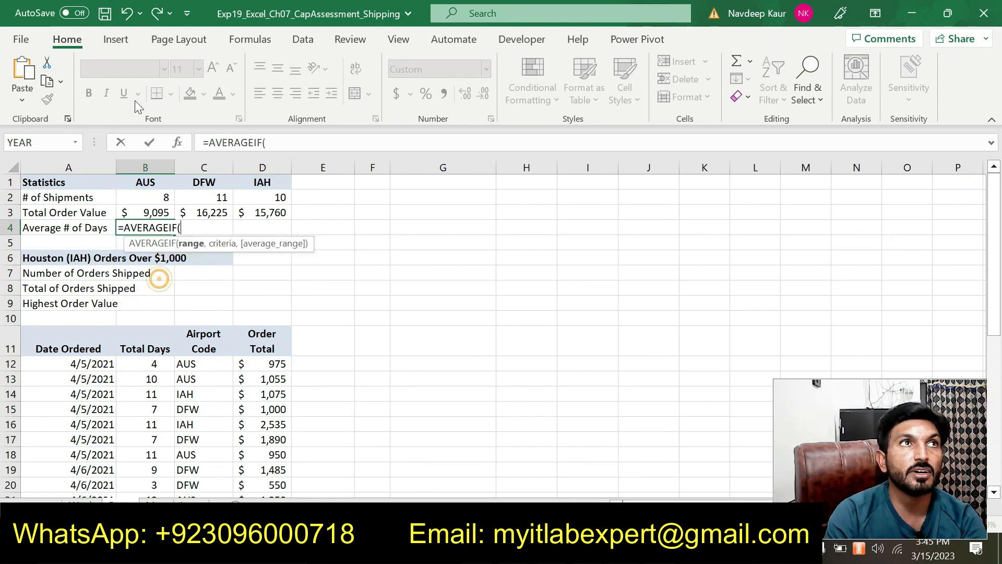
pyautogui.click(177, 142)
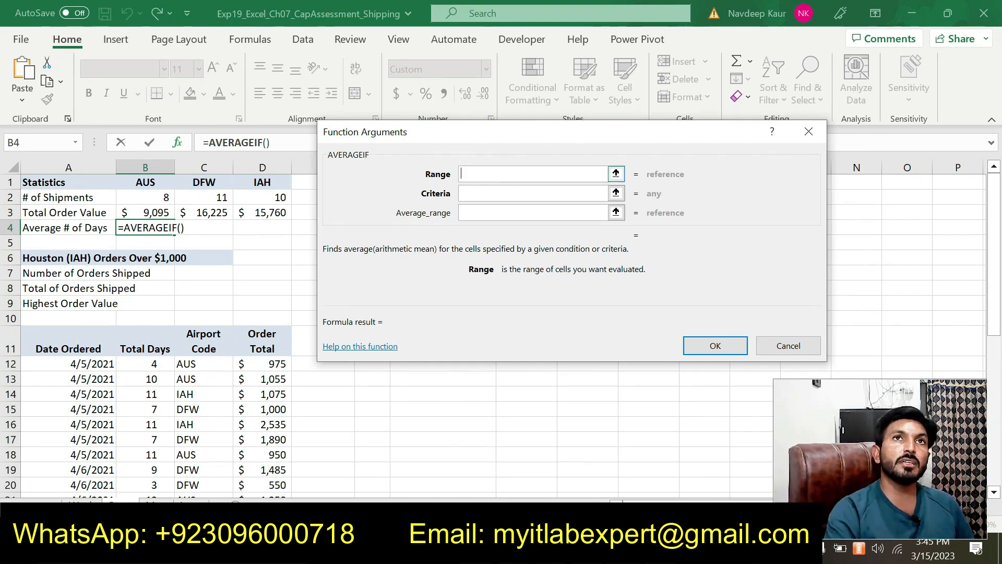
# Set the AVERAGEIF range argument to the airport codes with the mixed reference C$12:C$40
pyautogui.moveTo(188, 364); pyautogui.dragTo(202, 257)
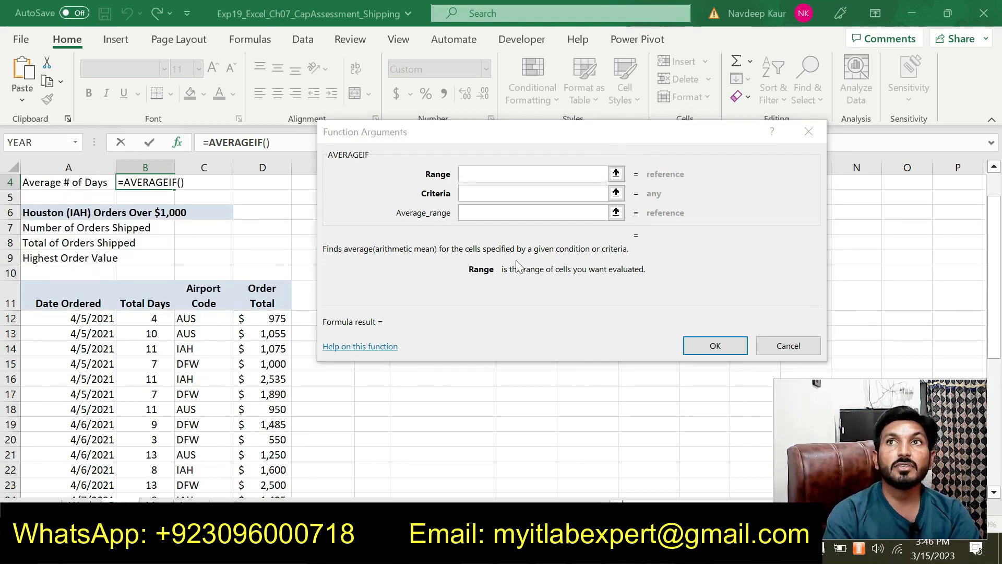
pyautogui.click(486, 171)
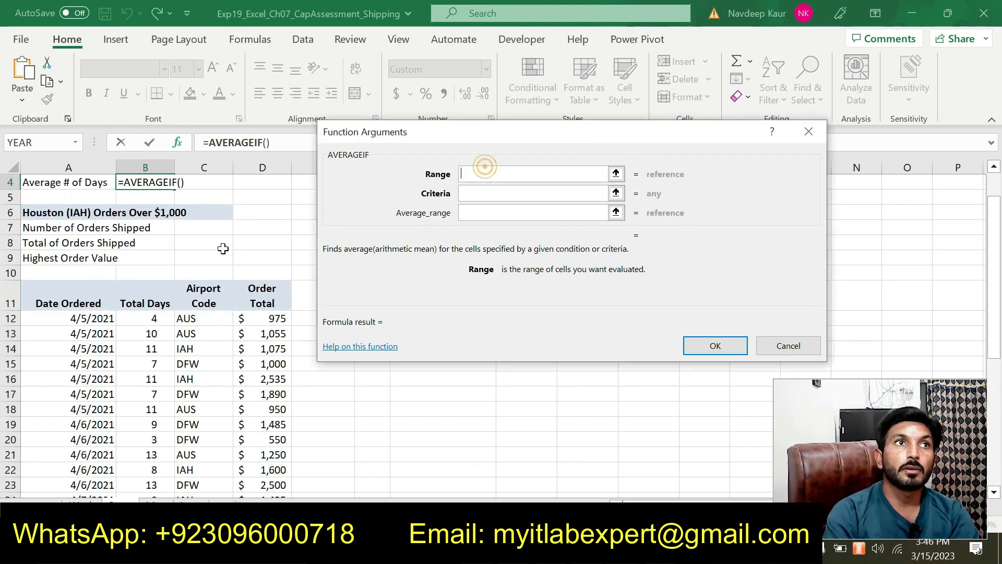
pyautogui.moveTo(206, 318); pyautogui.dragTo(201, 454)
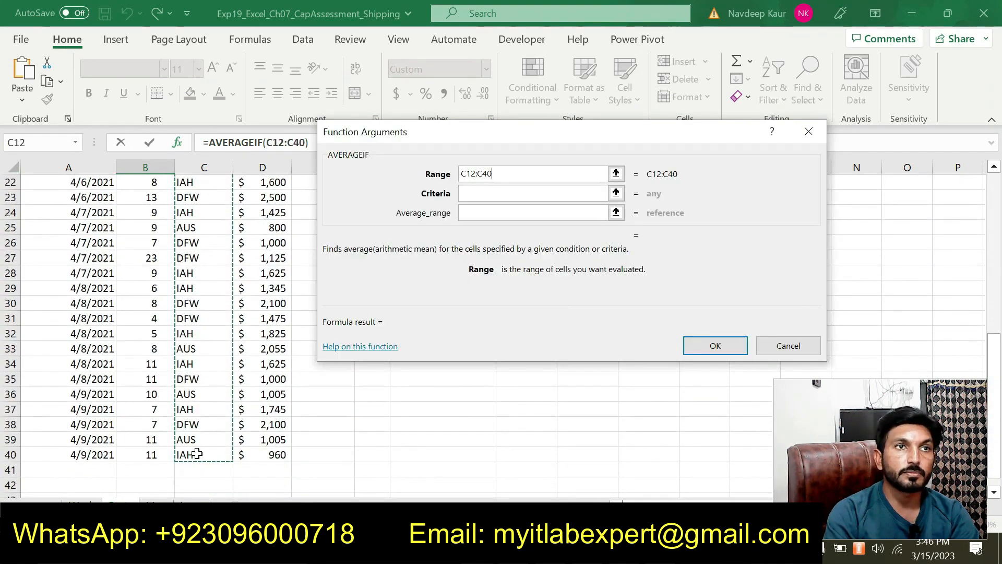
pyautogui.click(468, 174)
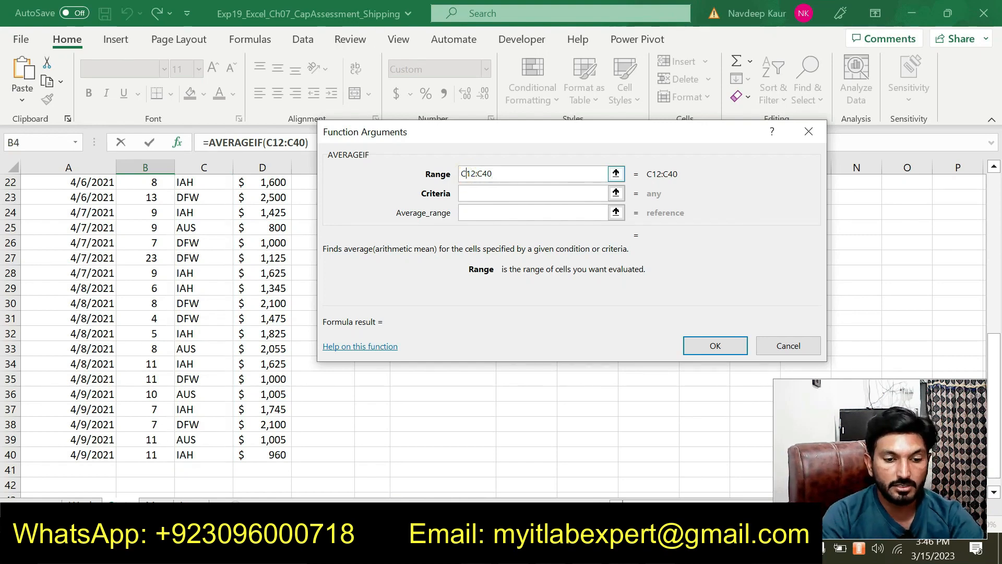
pyautogui.write('$12:C')
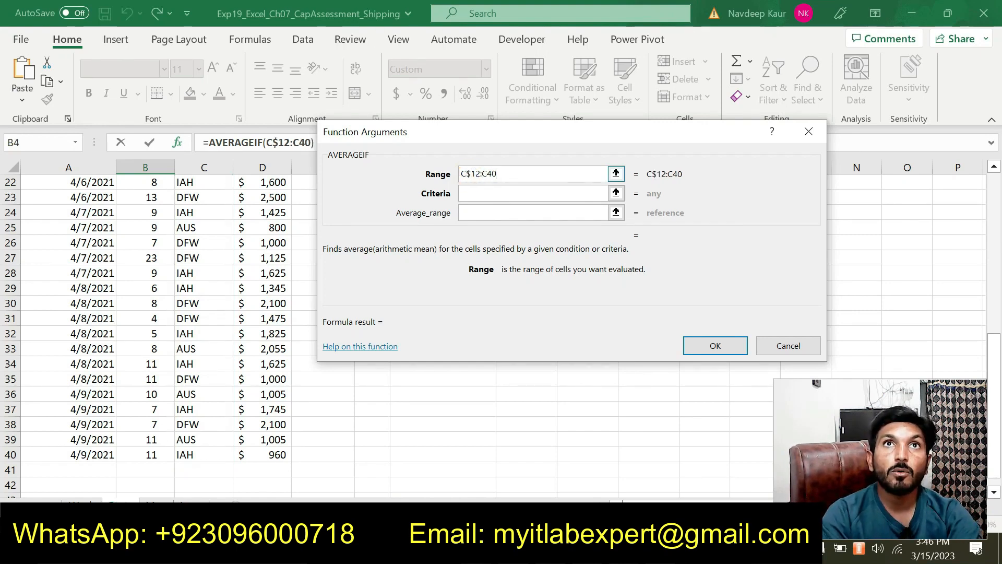
pyautogui.write('$')
# Set the AVERAGEIF criteria argument to cell B1
pyautogui.click(485, 193)
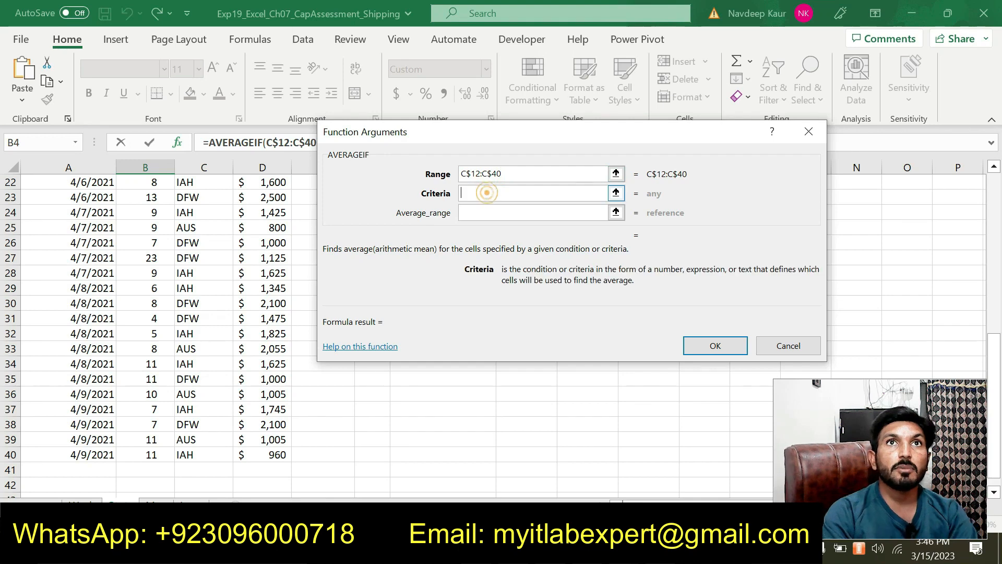
pyautogui.scroll(7, 997, 203)
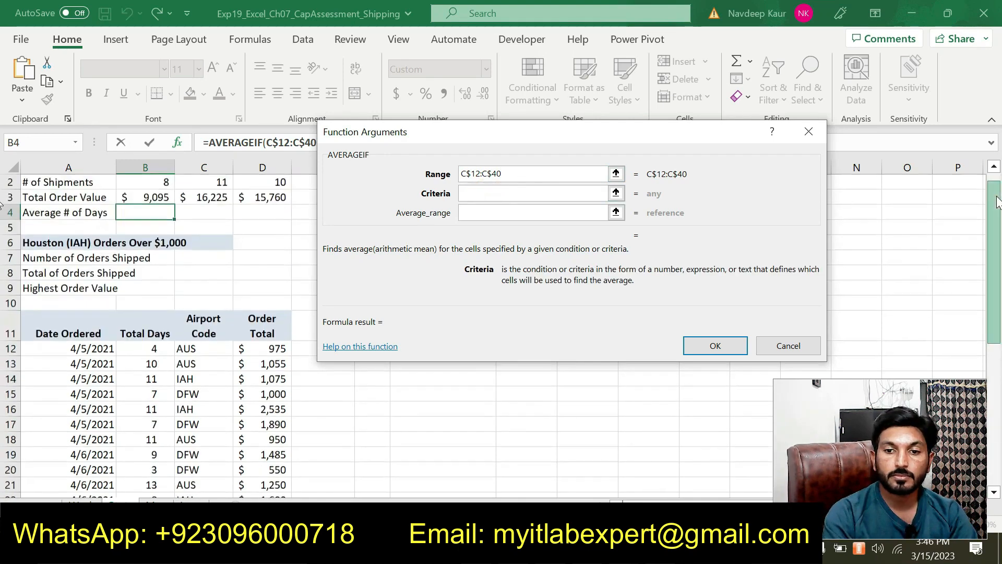
pyautogui.click(156, 167)
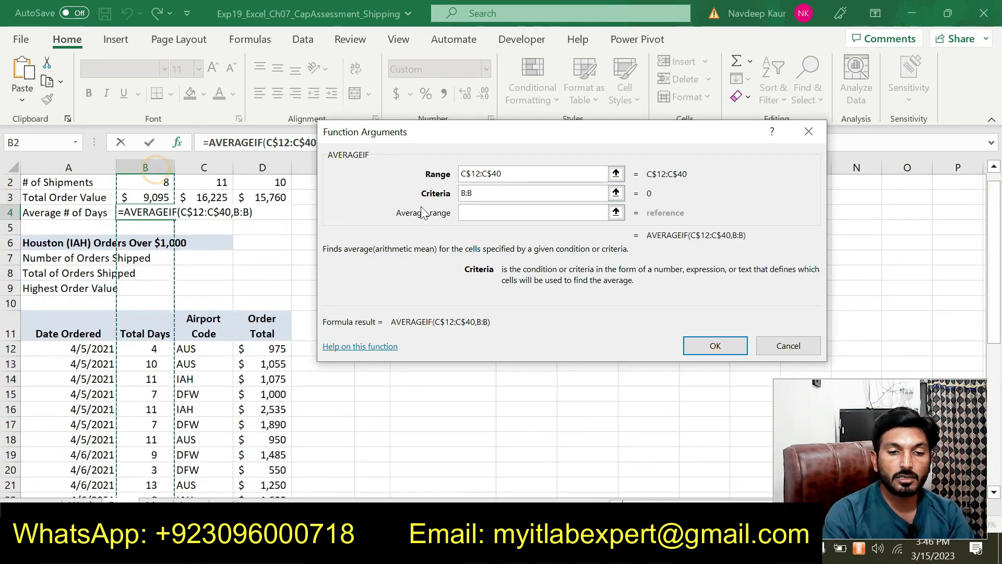
pyautogui.click(473, 211)
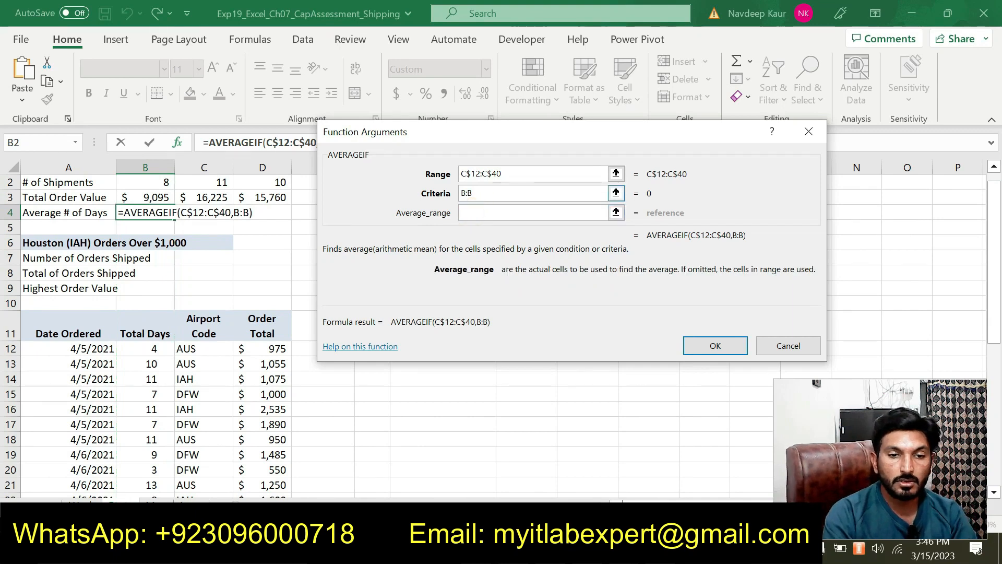
pyautogui.click(485, 194)
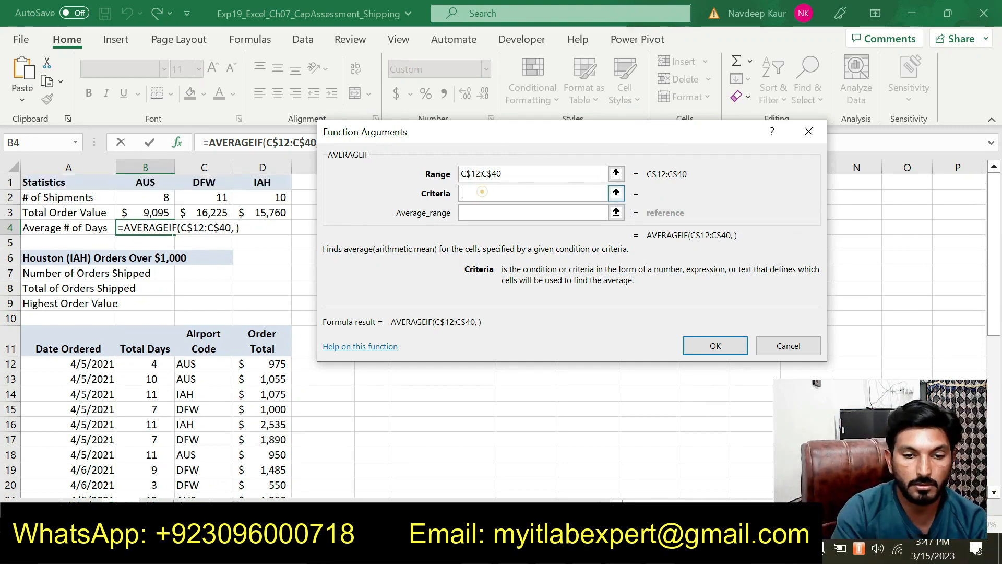
pyautogui.click(151, 183)
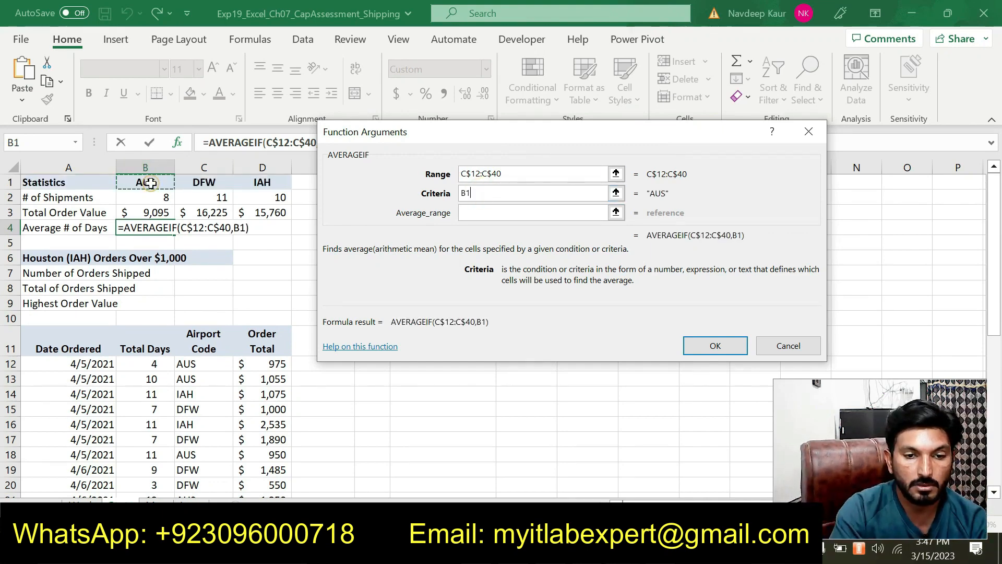
# Set the average range to the total days in B$12:B$40 and complete the AVERAGEIF formula in B4
pyautogui.click(475, 213)
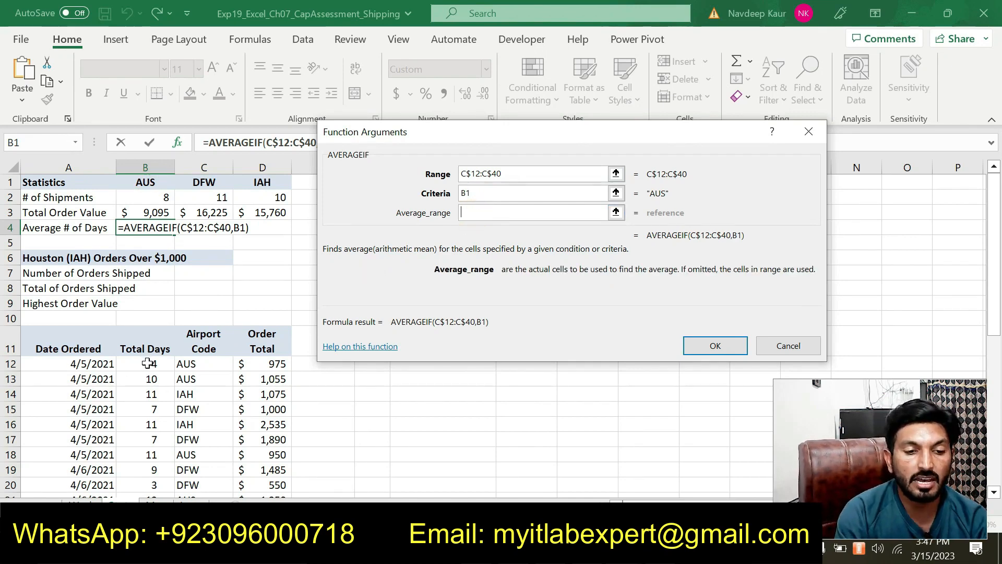
pyautogui.moveTo(149, 364); pyautogui.dragTo(151, 457)
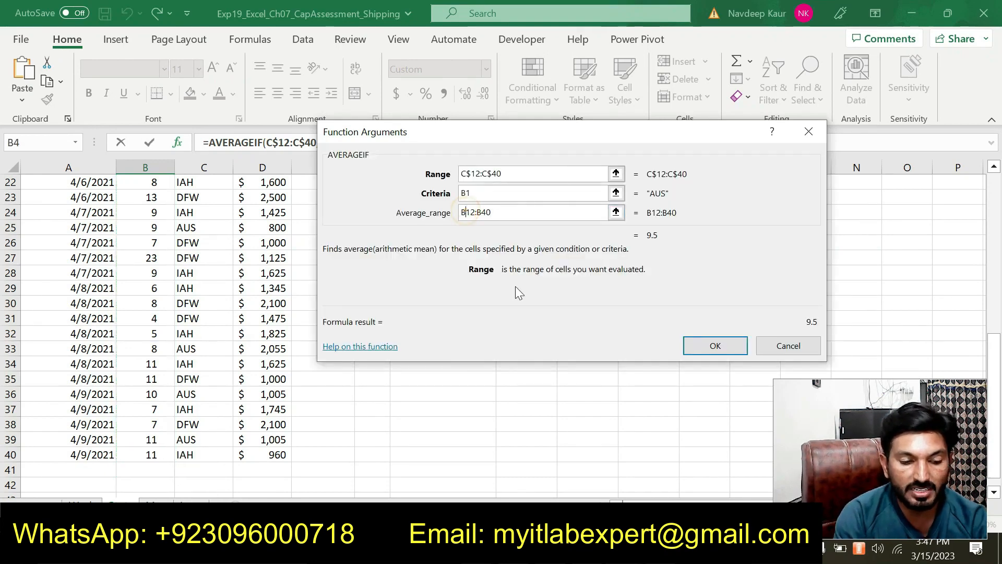
pyautogui.write('$')
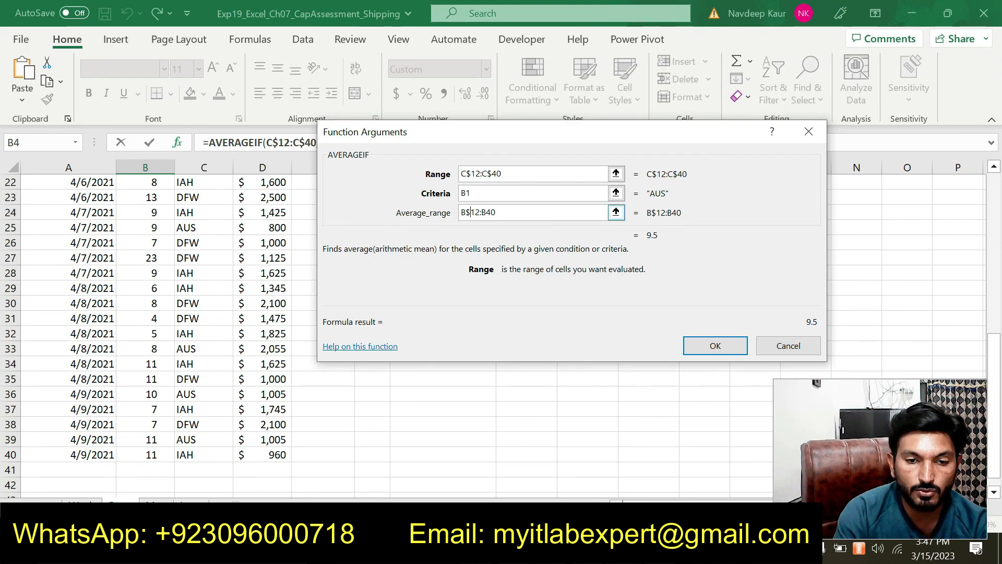
pyautogui.click(487, 212)
pyautogui.click(485, 213)
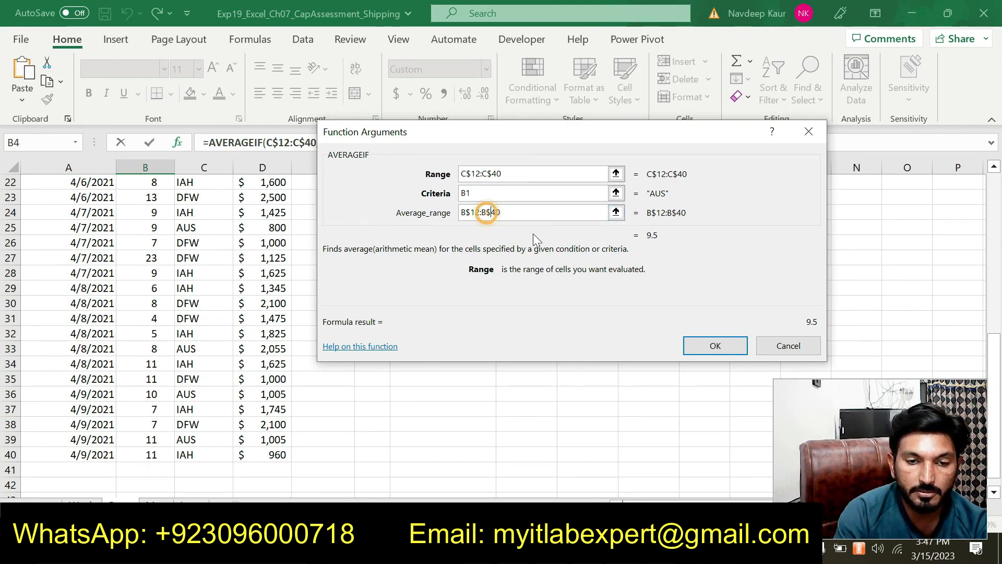
pyautogui.click(690, 345)
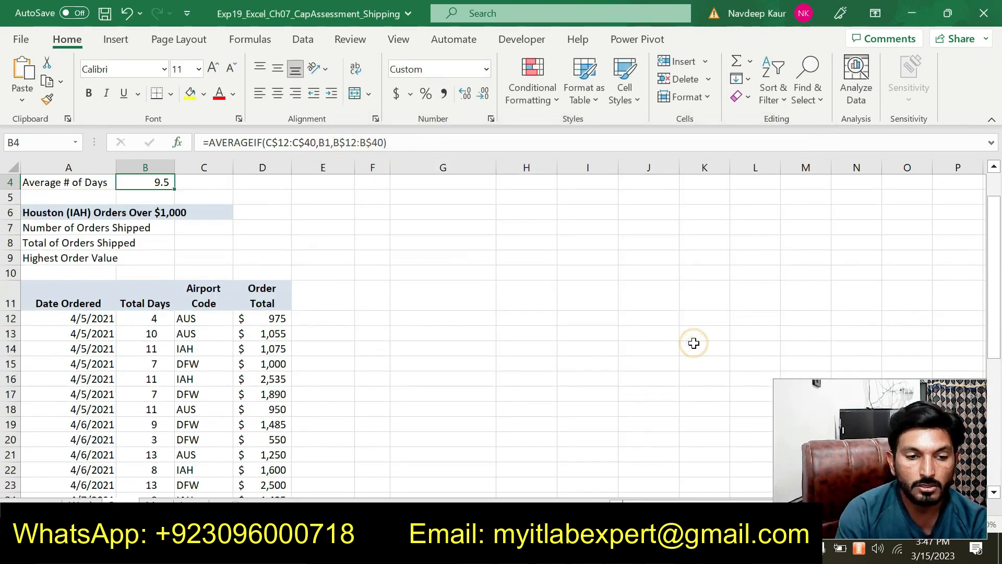
# Copy the AVERAGEIF formula text from B4 into C4 and change its criteria reference to C1
pyautogui.scroll(1, 385, 293)
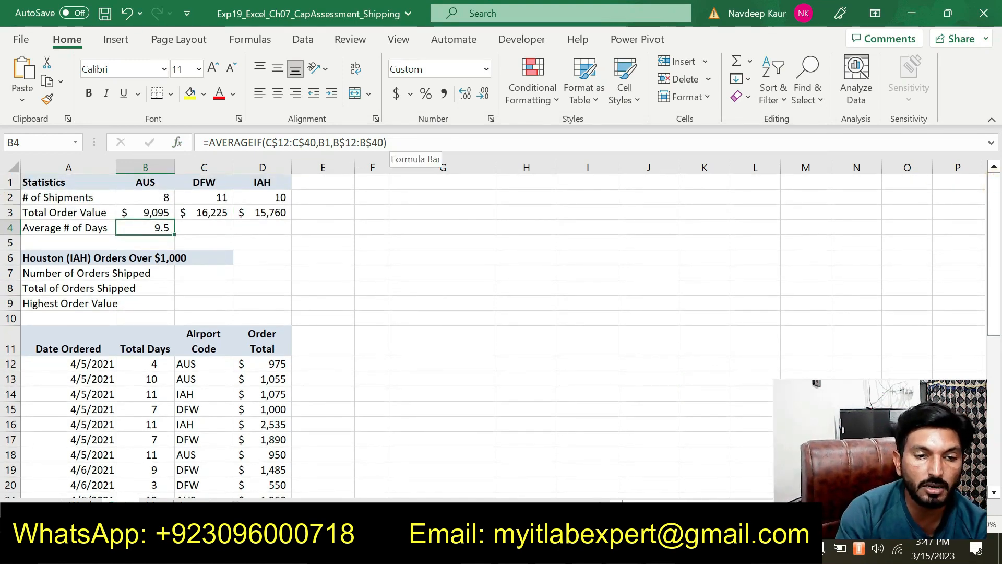
pyautogui.tripleClick(389, 143)
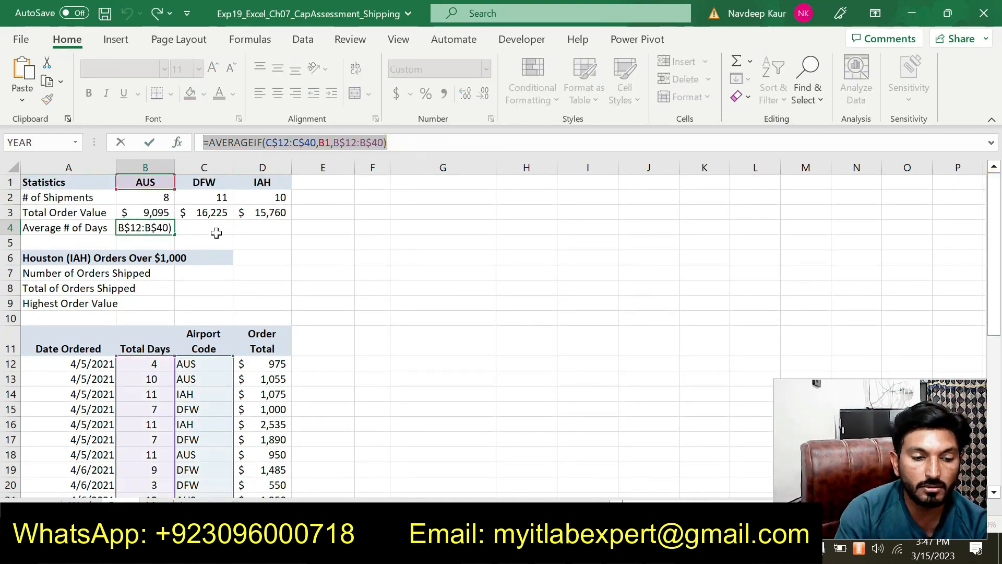
pyautogui.press('Escape')
pyautogui.click(210, 227)
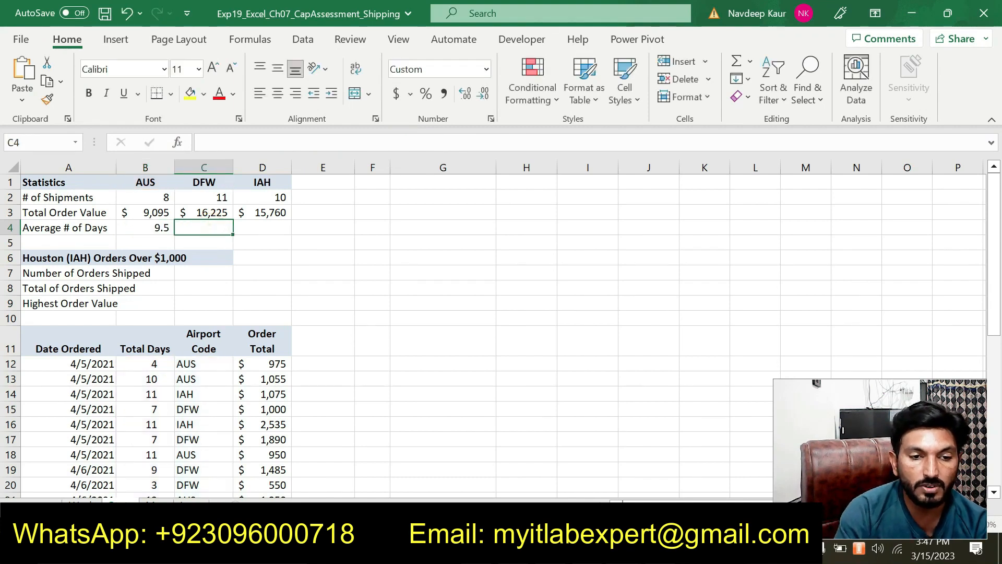
pyautogui.click(219, 144)
pyautogui.hotkey('ctrl', 'v')
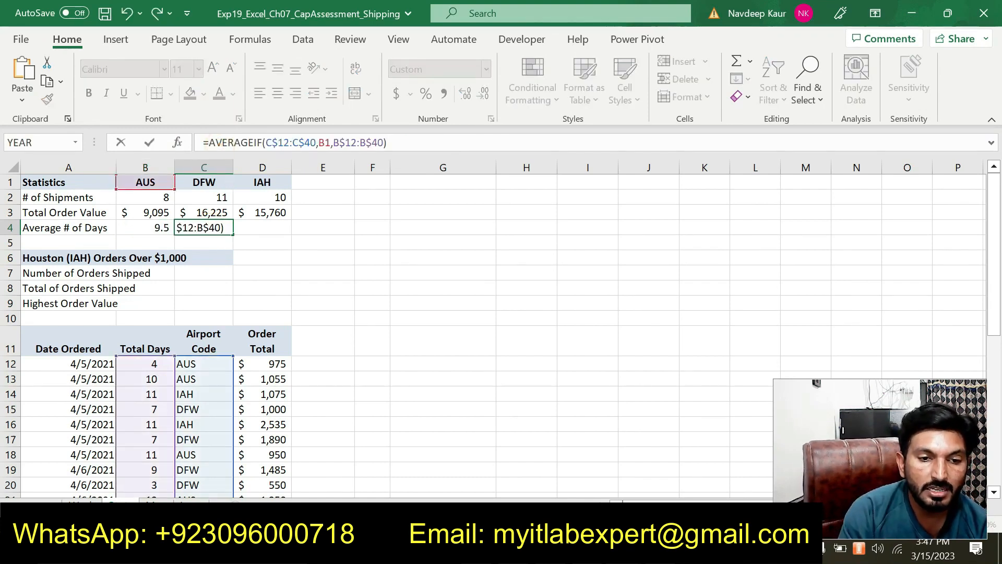
pyautogui.doubleClick(324, 142)
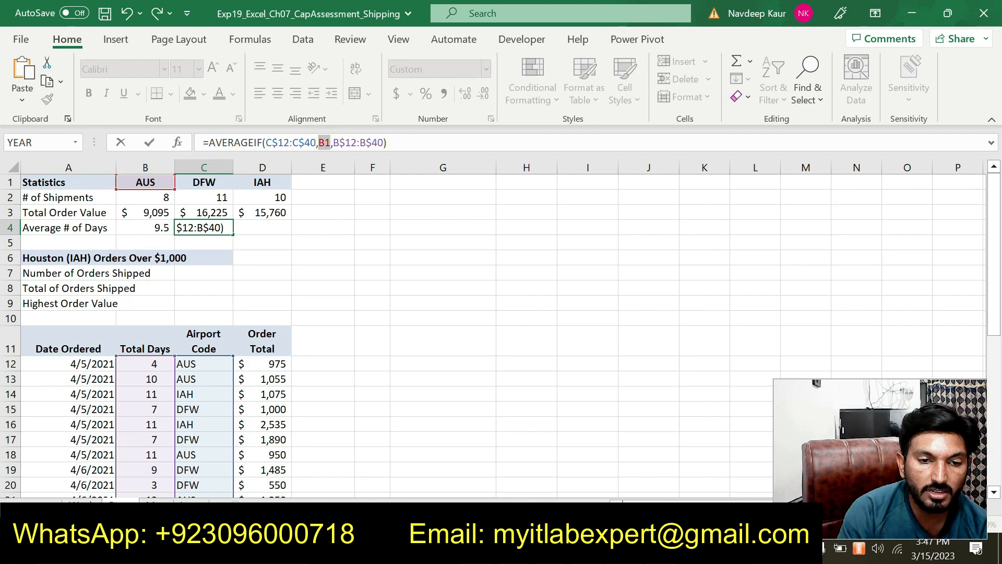
pyautogui.click(198, 180)
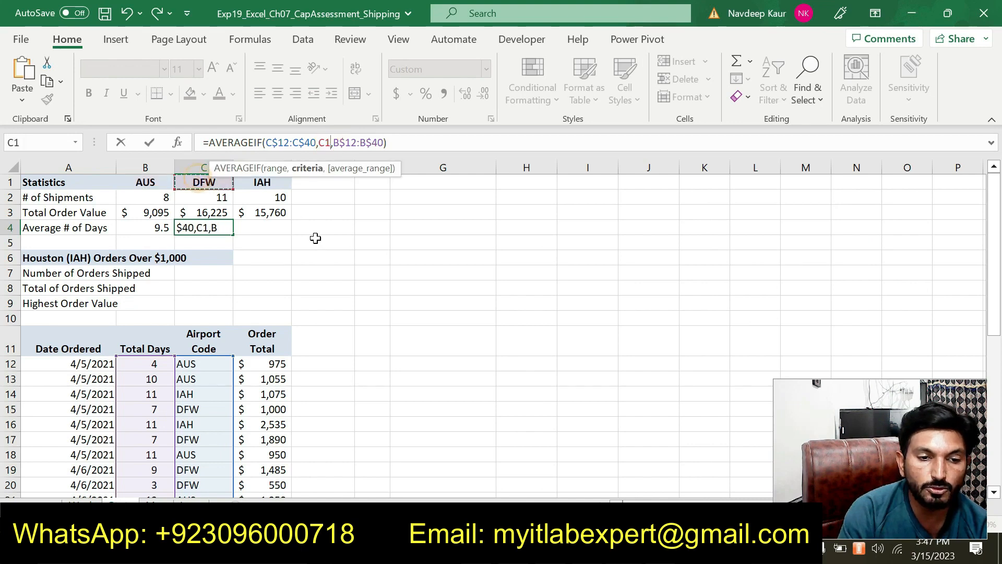
pyautogui.press('Return')
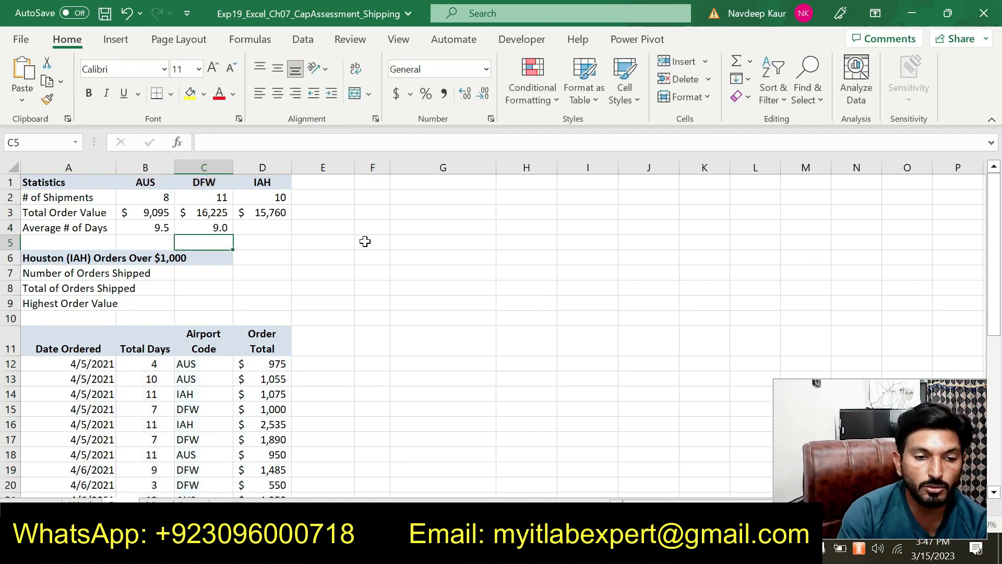
# Paste the AVERAGEIF formula text into D4 and try to point its criteria reference to D1
pyautogui.click(274, 230)
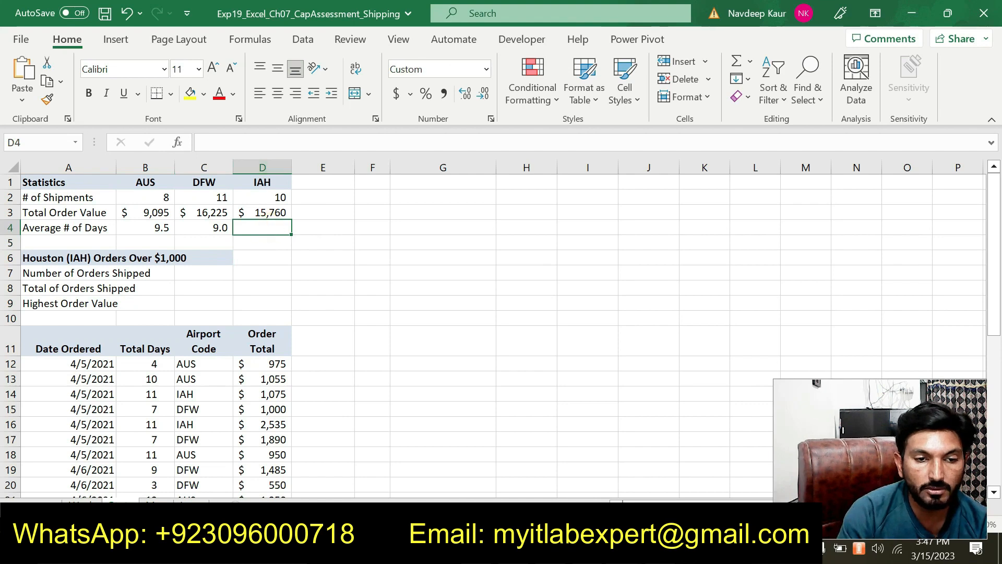
pyautogui.click(266, 139)
pyautogui.hotkey('ctrl', 'v')
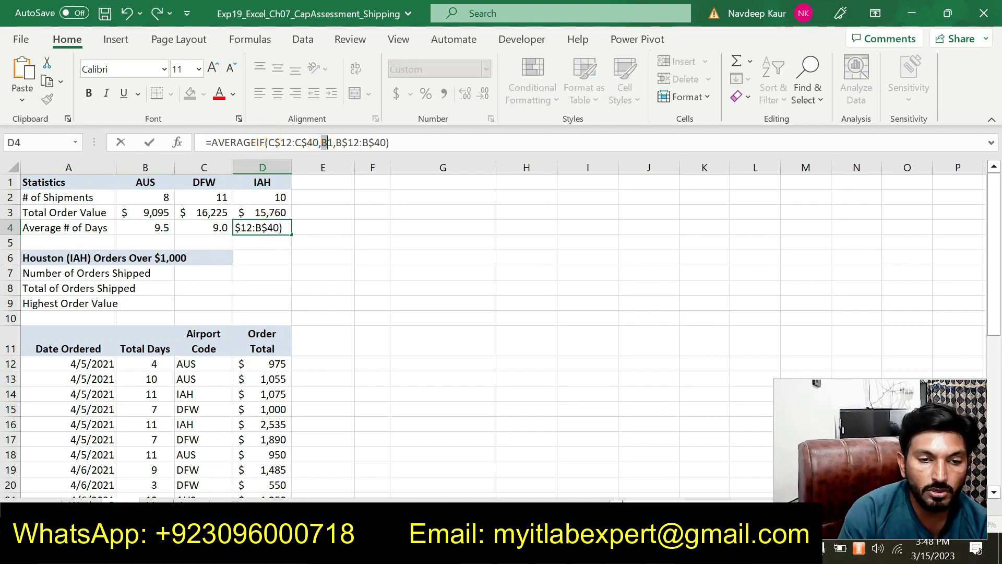
pyautogui.click(253, 178)
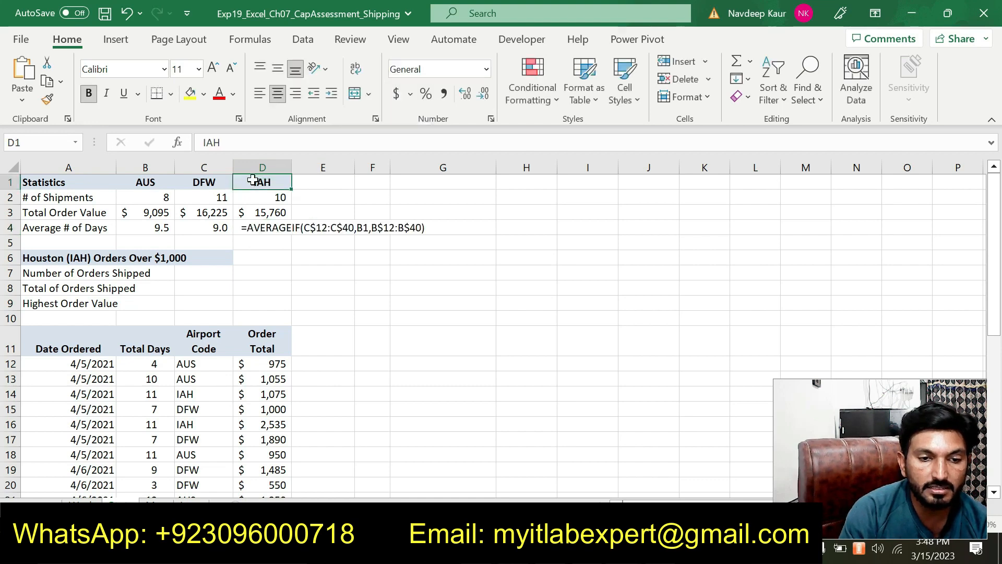
pyautogui.click(281, 232)
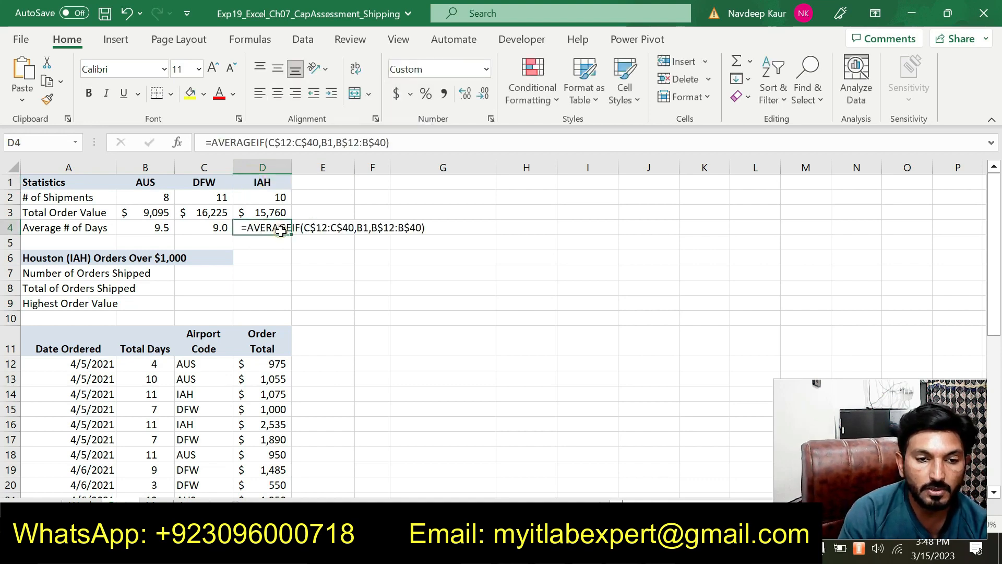
pyautogui.click(323, 143)
pyautogui.click(258, 184)
pyautogui.click(285, 231)
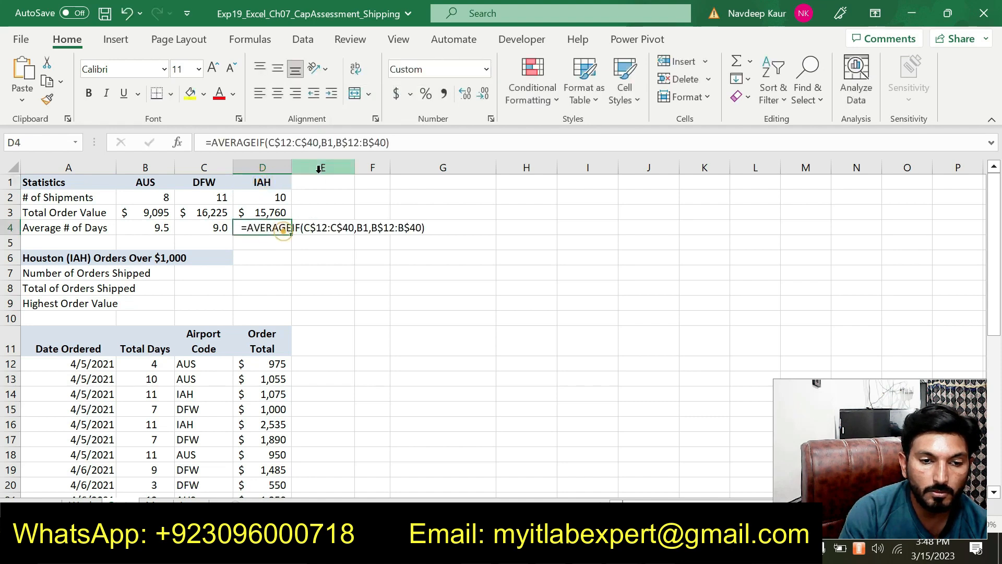
# Remove the leading space before the equals sign of the AVERAGEIF formula in D4
pyautogui.click(207, 143)
pyautogui.write('==')
pyautogui.press('BackSpace')
pyautogui.press('BackSpace')
pyautogui.press('BackSpace')
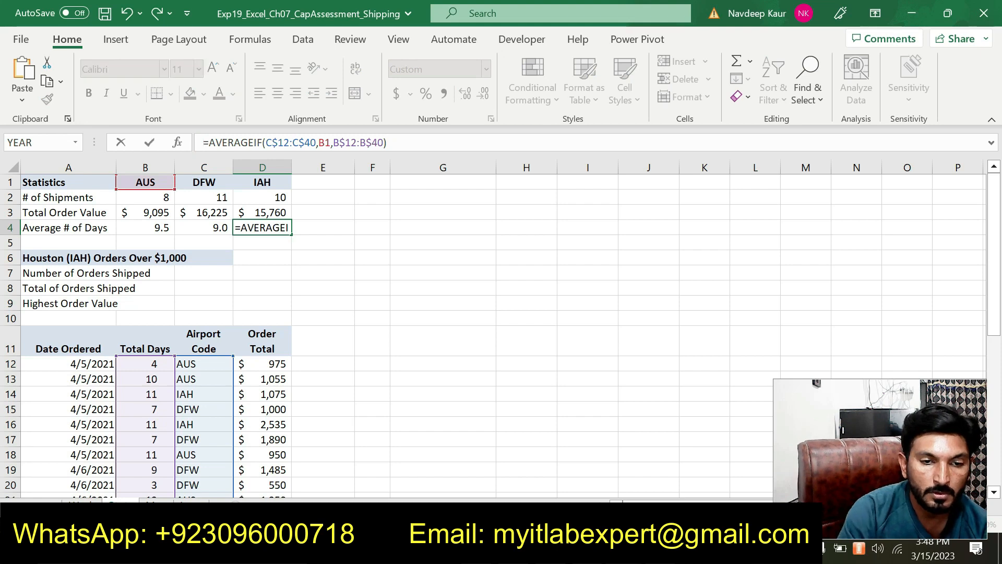
# Change the criteria reference of the AVERAGEIF formula in D4 to D1 and complete the formula
pyautogui.click(320, 142)
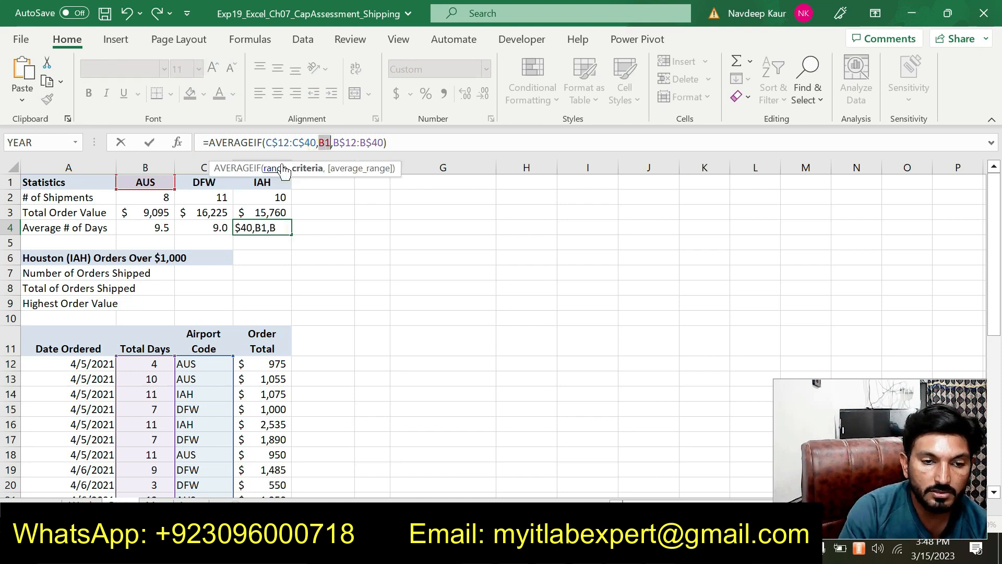
pyautogui.click(266, 181)
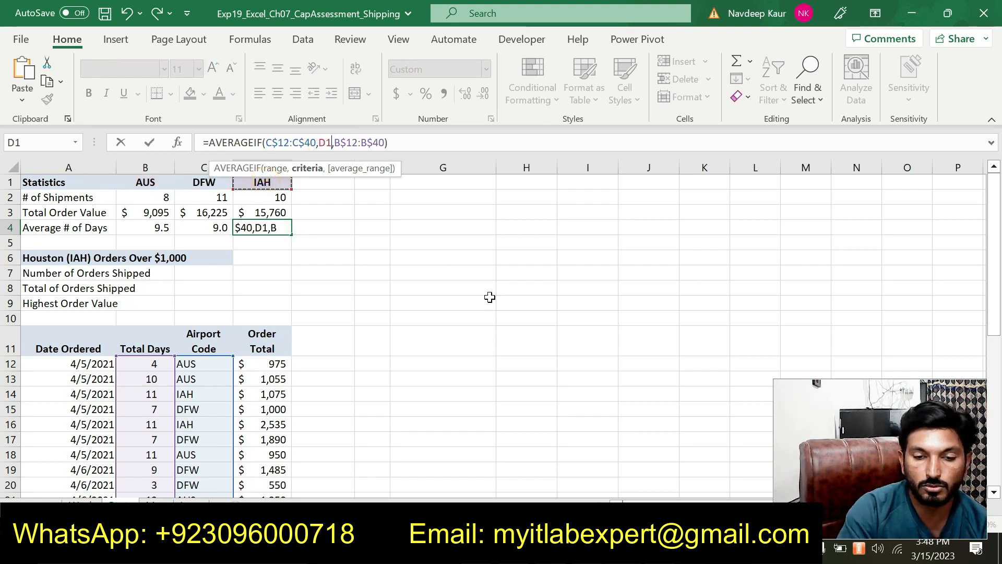
pyautogui.press('Return')
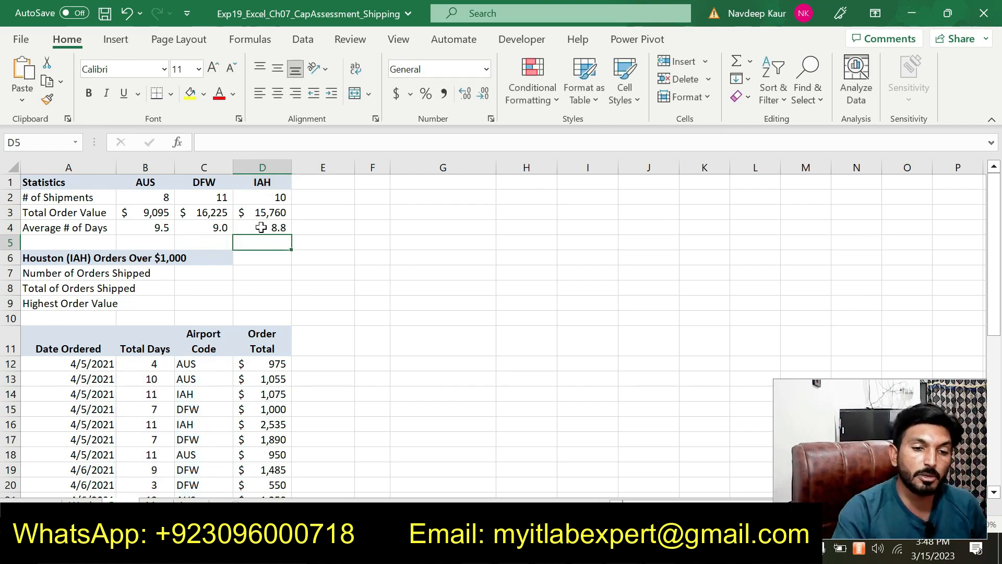
# In the Word instructions, remove the highlight from step 8 and highlight step 9's COUNTIFS instruction for cell C7 in green
pyautogui.hotkey('alt', 'Tab')
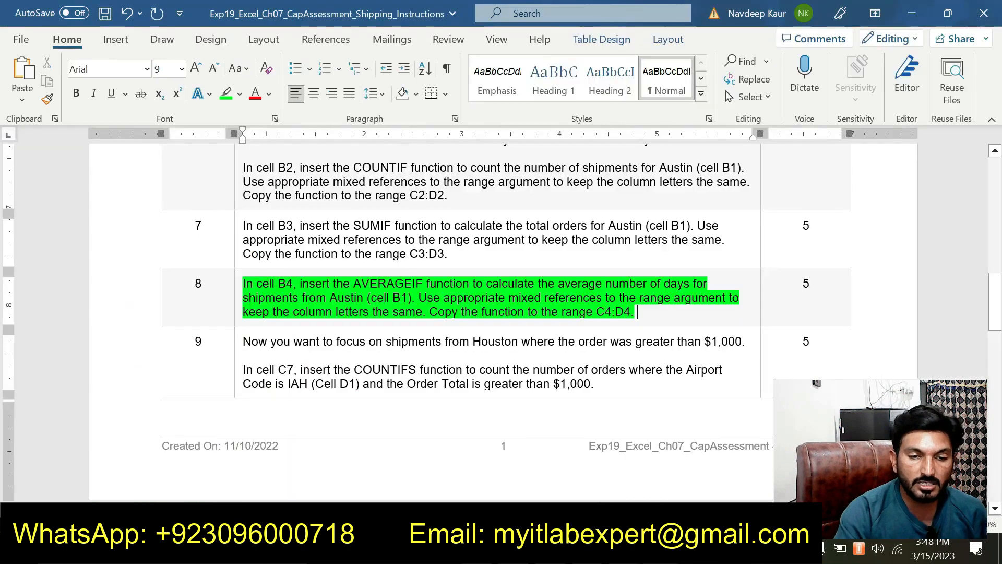
pyautogui.moveTo(638, 311); pyautogui.dragTo(243, 284)
pyautogui.click(308, 256)
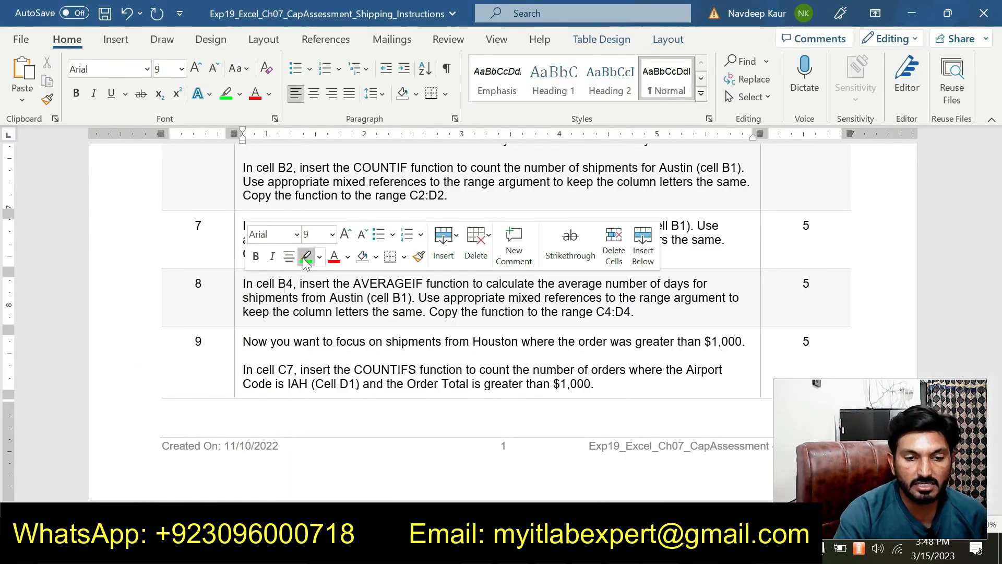
pyautogui.scroll(-3, 5, 306)
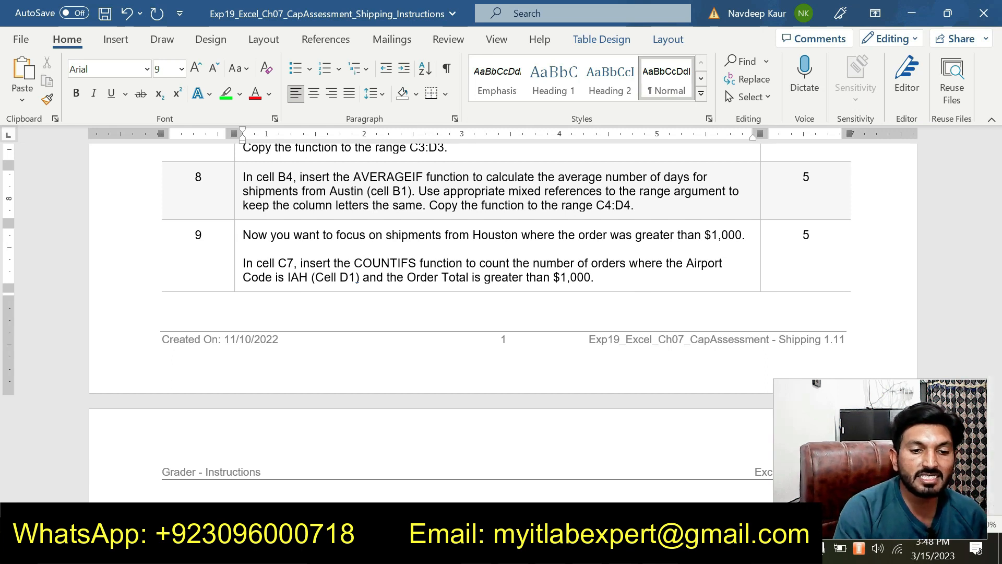
pyautogui.moveTo(635, 277); pyautogui.dragTo(243, 263)
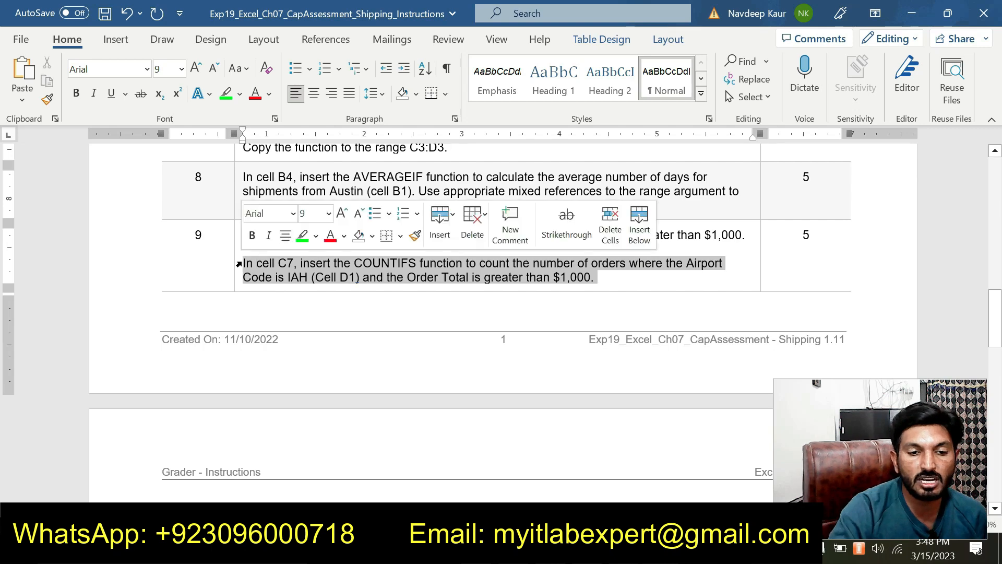
pyautogui.click(300, 234)
pyautogui.click(620, 275)
# In the Excel workbook, start a COUNTIFS formula in cell C7 and open its function arguments
pyautogui.doubleClick(204, 273)
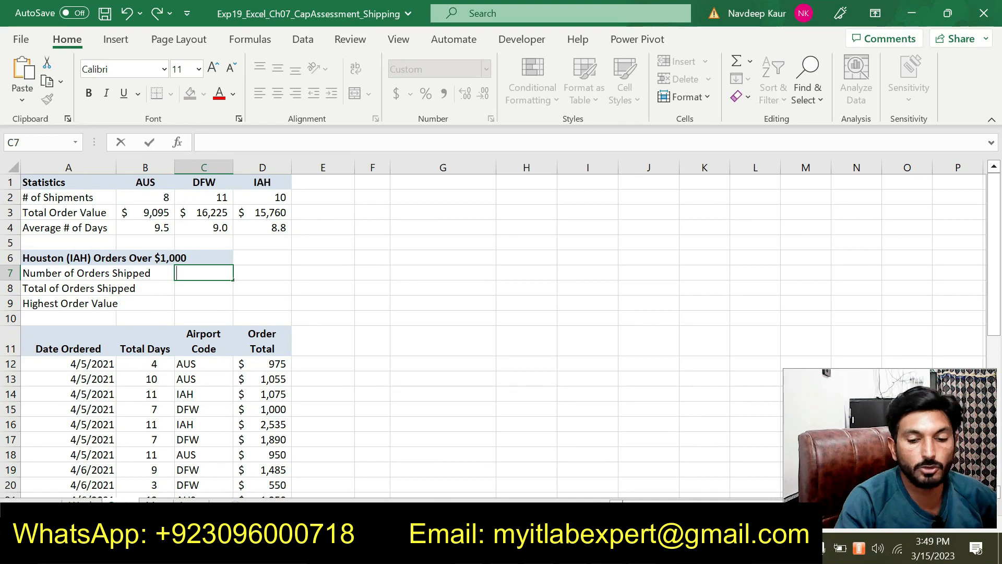
pyautogui.write('=COUN')
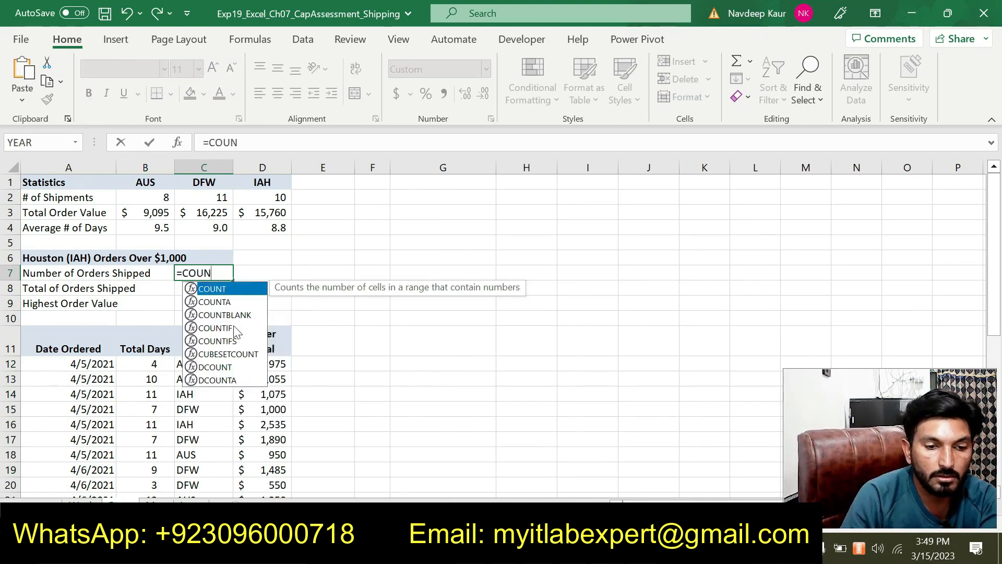
pyautogui.hotkey('alt', 'Tab')
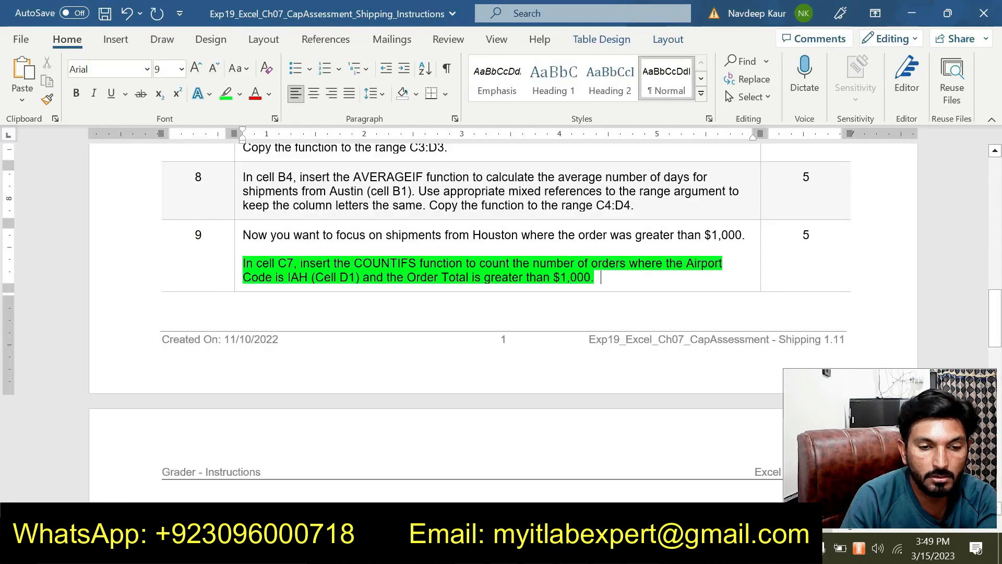
pyautogui.hotkey('alt', 'Tab')
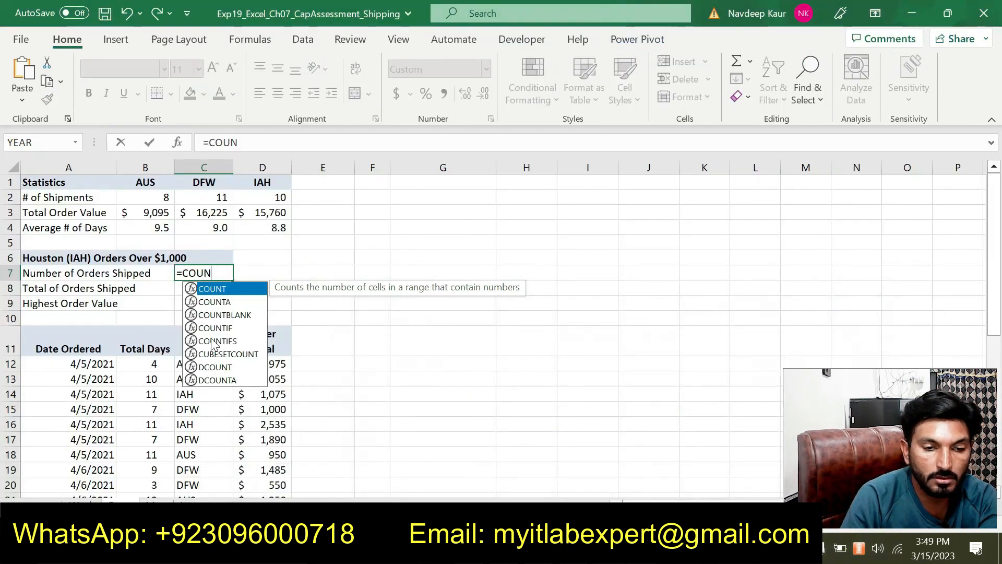
pyautogui.doubleClick(211, 342)
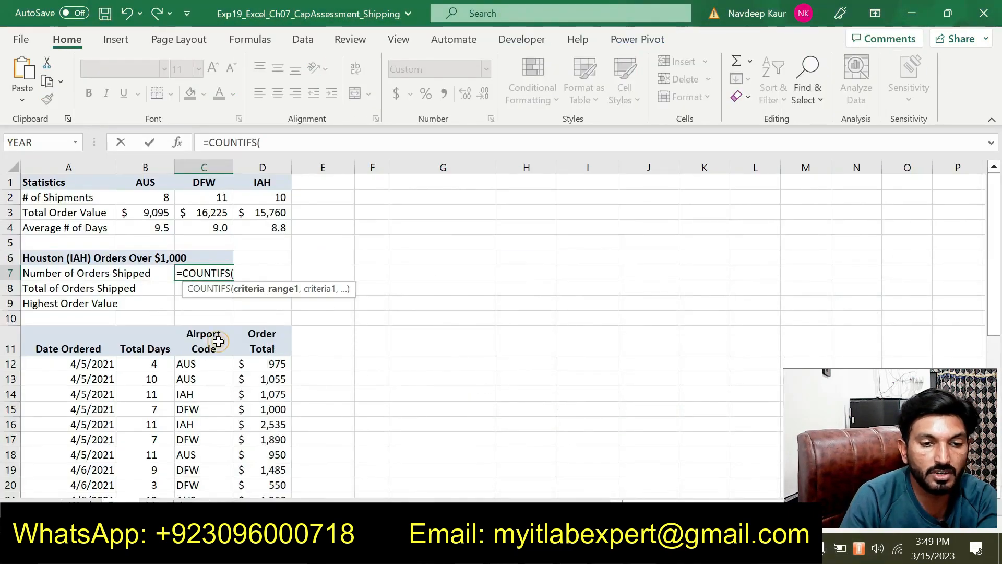
pyautogui.click(176, 142)
pyautogui.moveTo(547, 123); pyautogui.dragTo(573, 128)
# Set the first criteria range of the COUNTIFS function to the airport codes in C$12:C$40
pyautogui.moveTo(199, 367); pyautogui.dragTo(209, 472)
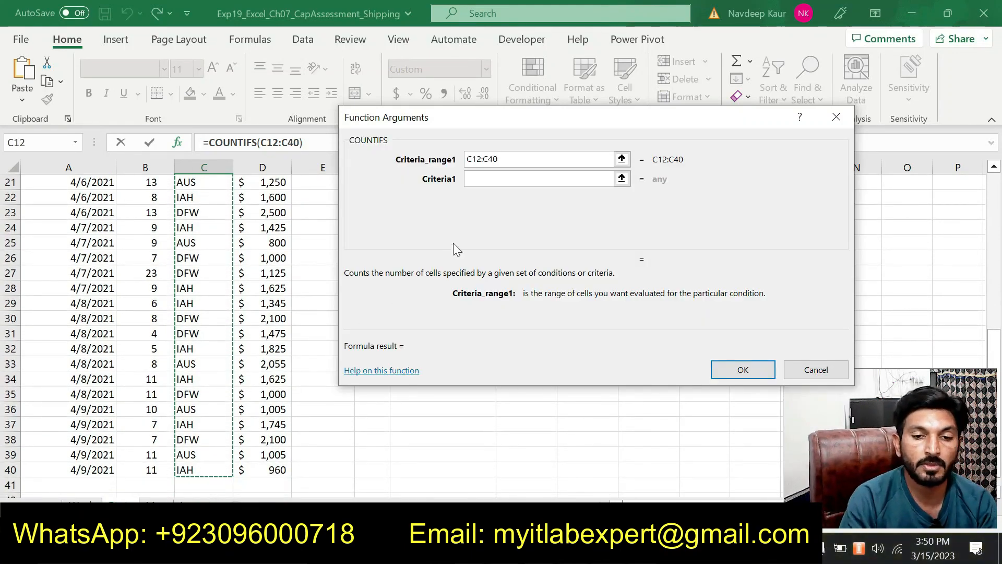
pyautogui.click(472, 159)
pyautogui.write('$')
pyautogui.click(494, 158)
pyautogui.write('$')
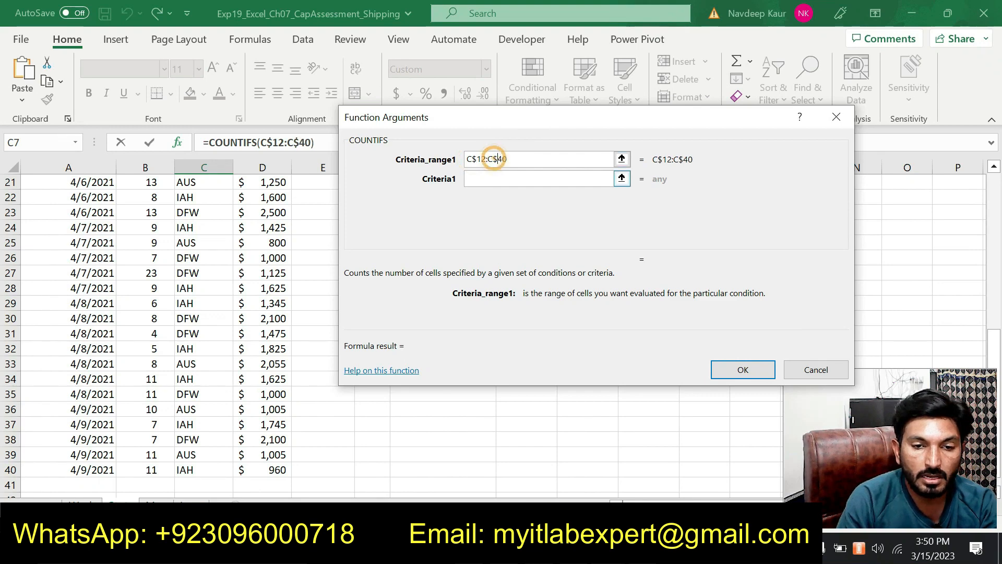
pyautogui.press('Tab')
# Set the first COUNTIFS criterion to cell D1 and check it against step 9 of the Word instructions
pyautogui.click(493, 180)
pyautogui.scroll(7, 4, 206)
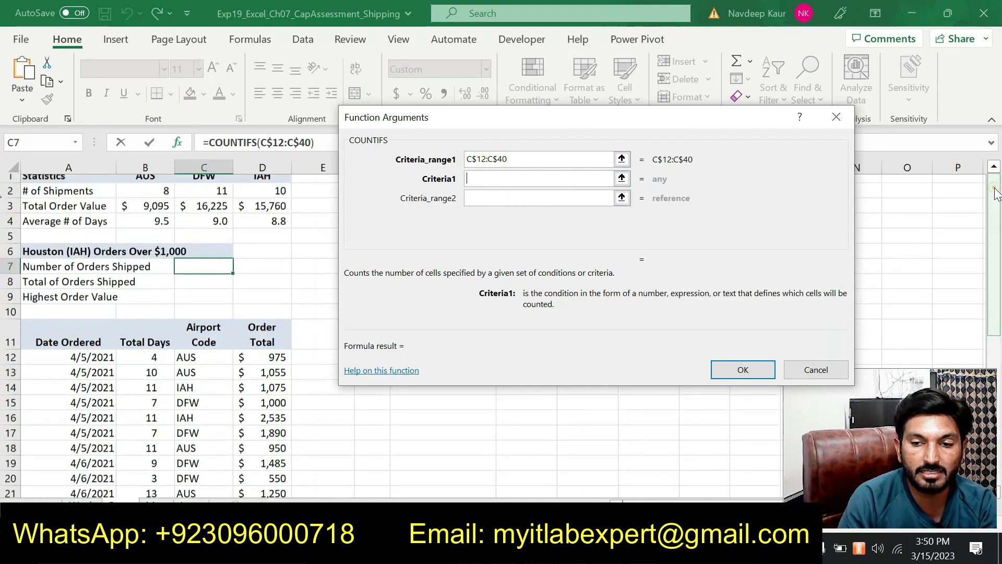
pyautogui.click(277, 183)
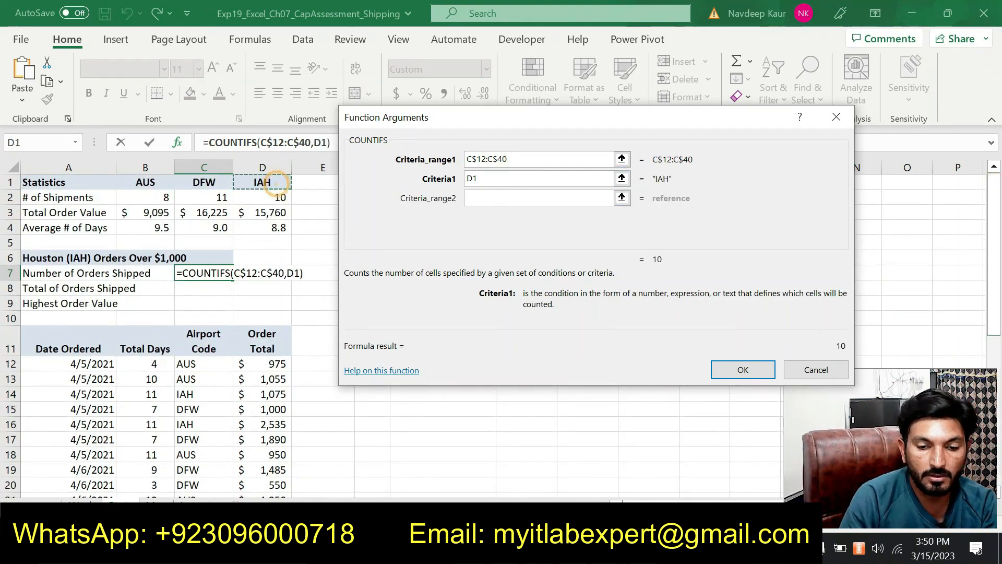
pyautogui.click(651, 548)
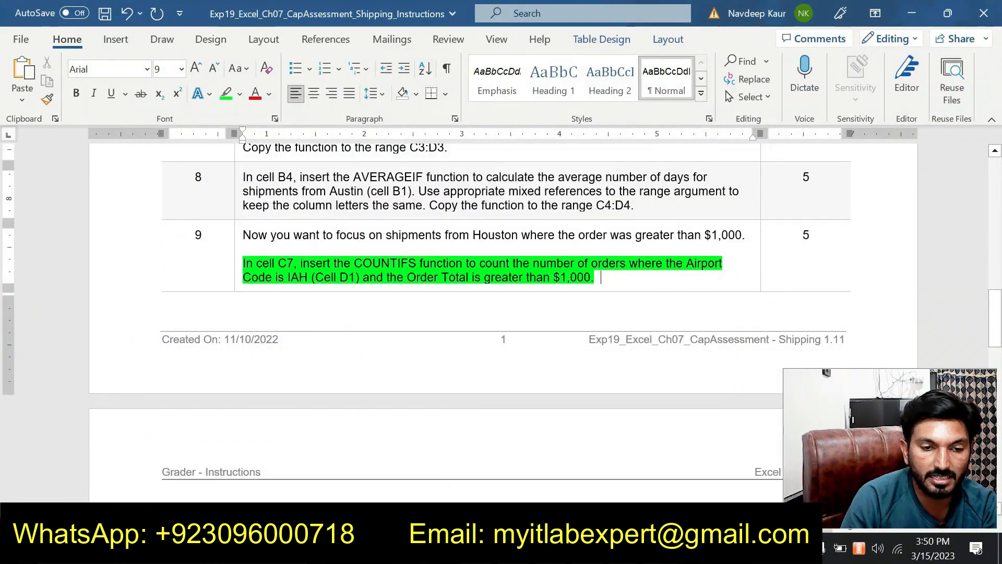
pyautogui.moveTo(358, 277); pyautogui.dragTo(243, 277)
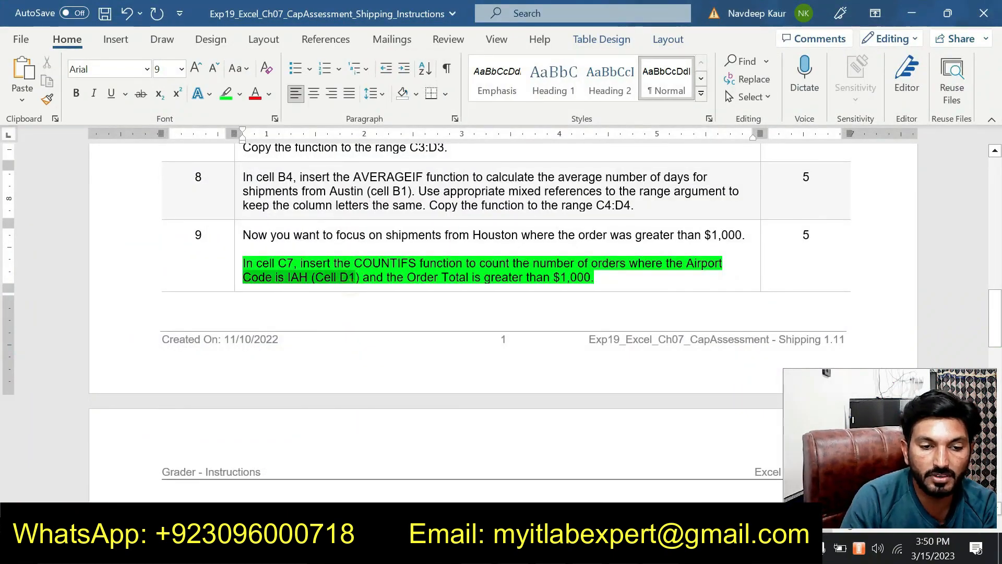
pyautogui.hotkey('alt', 'Tab')
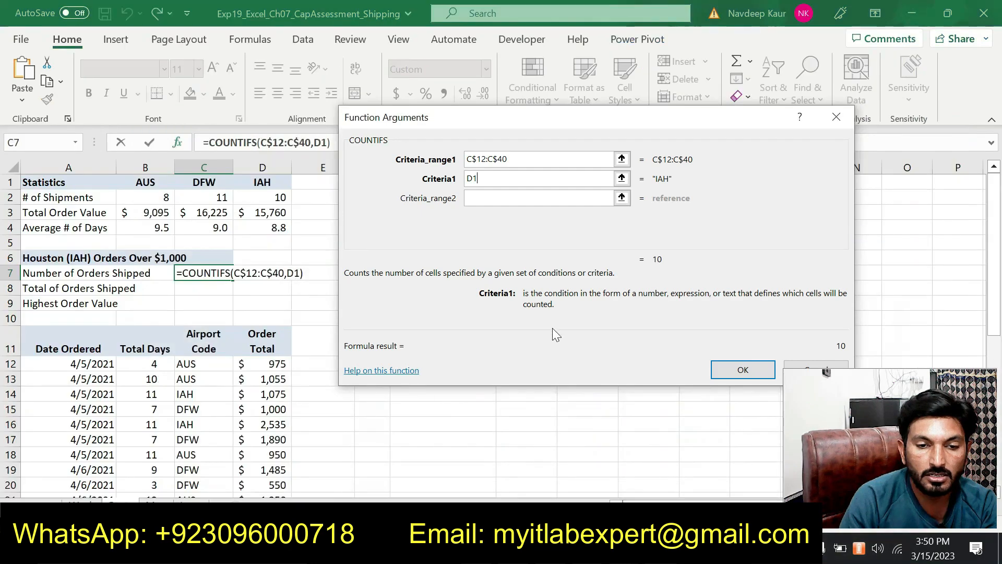
# Set the second criteria range of the COUNTIFS function to the order totals in D$12:D$40
pyautogui.click(488, 197)
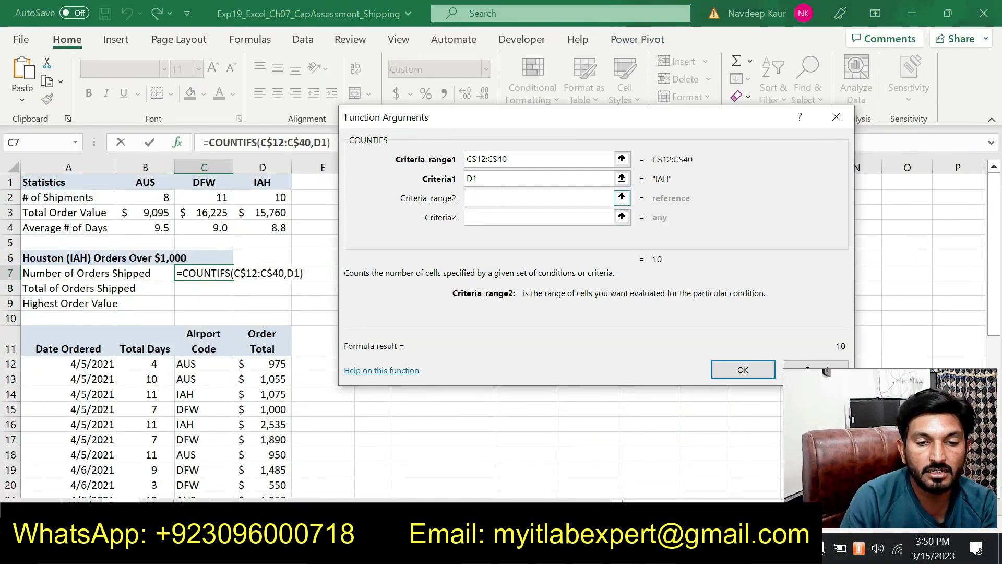
pyautogui.hotkey('alt', 'Tab')
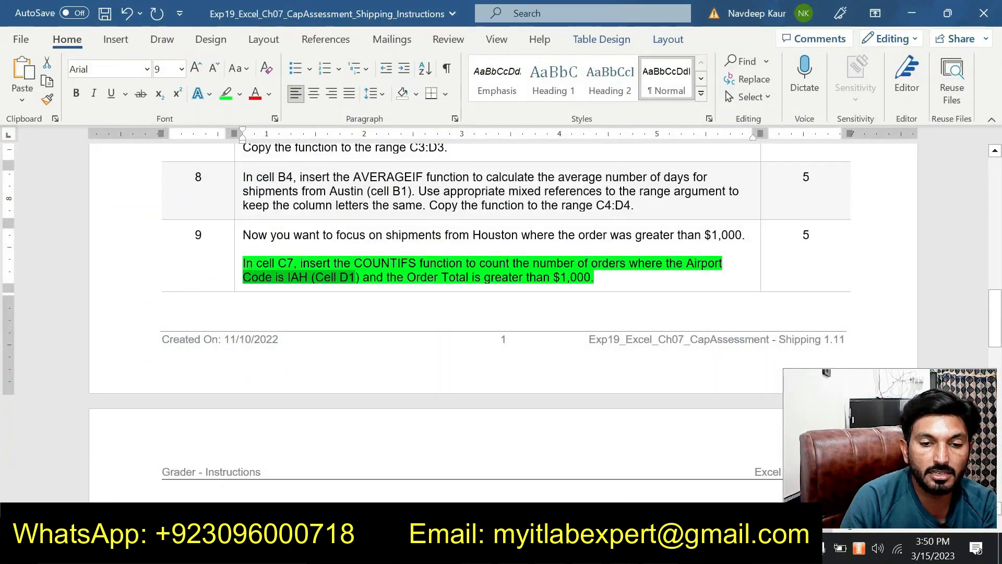
pyautogui.hotkey('alt', 'Tab')
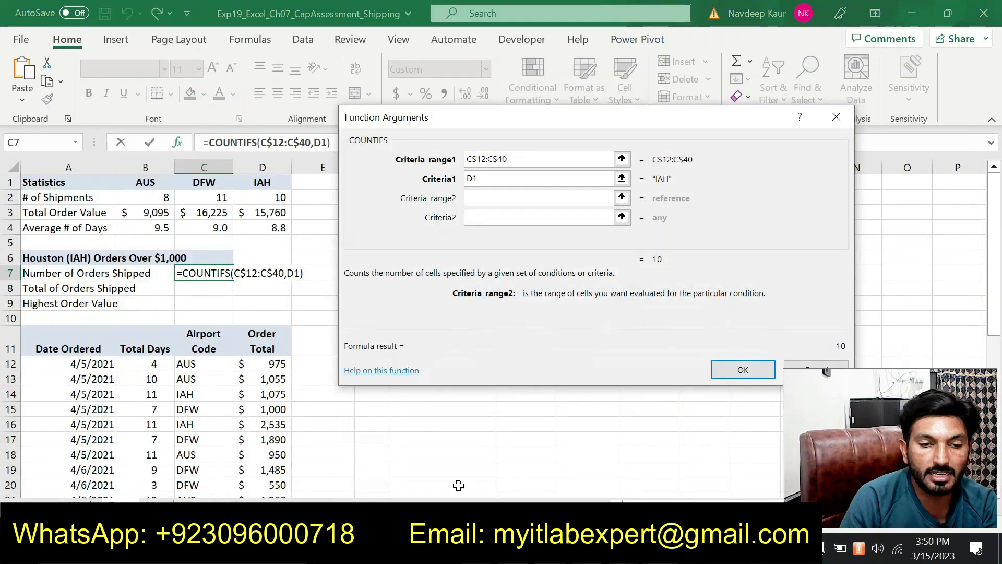
pyautogui.moveTo(277, 364); pyautogui.dragTo(284, 470)
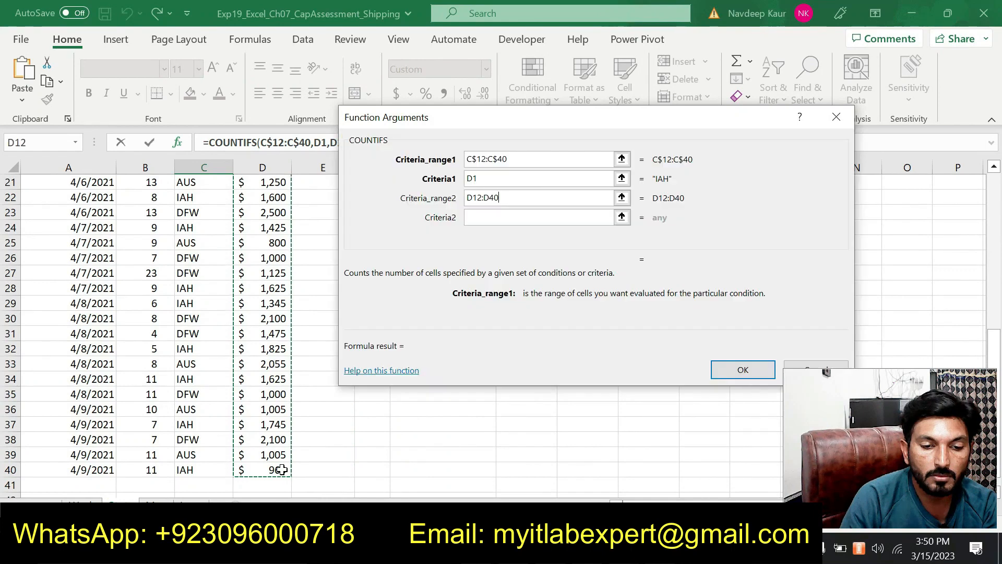
pyautogui.click(472, 197)
pyautogui.write('$')
pyautogui.click(491, 197)
pyautogui.write('$')
# Set the second COUNTIFS criterion to ">1000", check it against the Word instructions, and complete the formula in C7
pyautogui.click(500, 216)
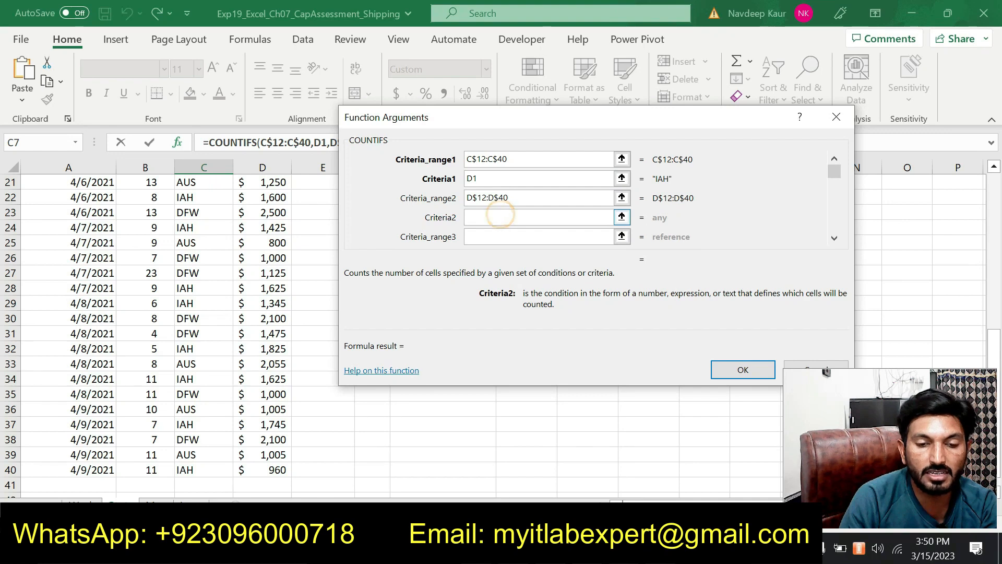
pyautogui.write('"')
pyautogui.write('>19')
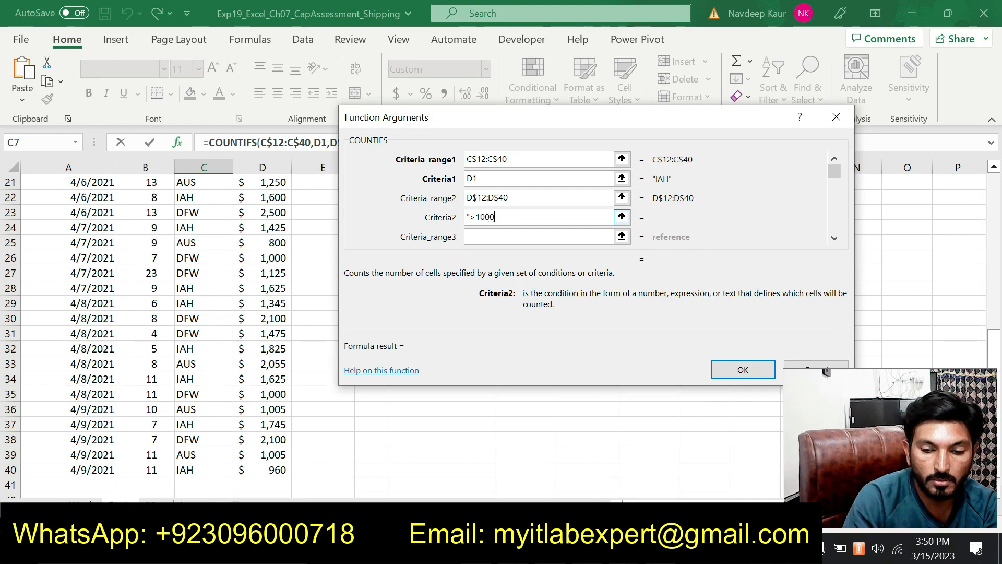
pyautogui.write('00"')
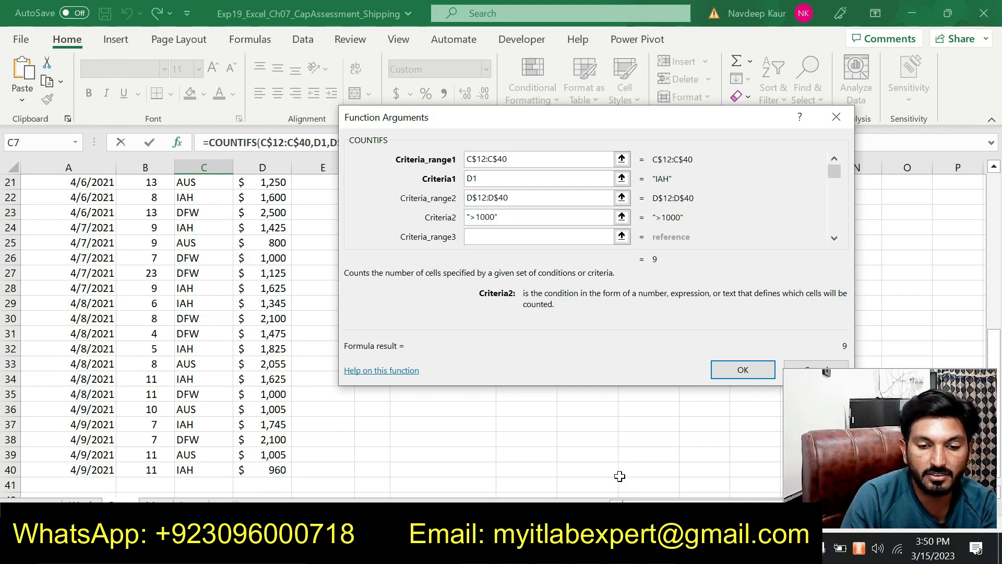
pyautogui.hotkey('alt', 'Tab')
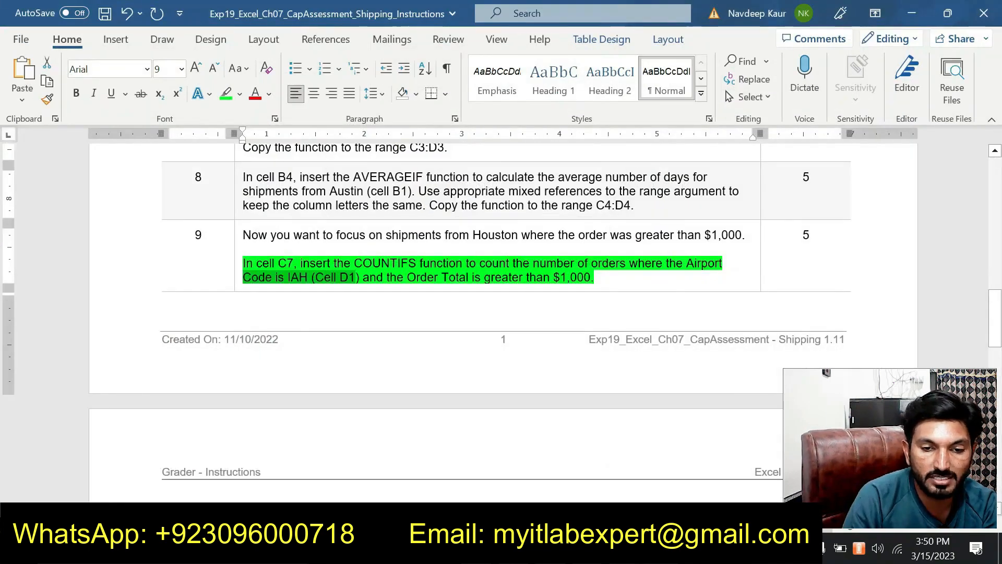
pyautogui.hotkey('alt', 'Tab')
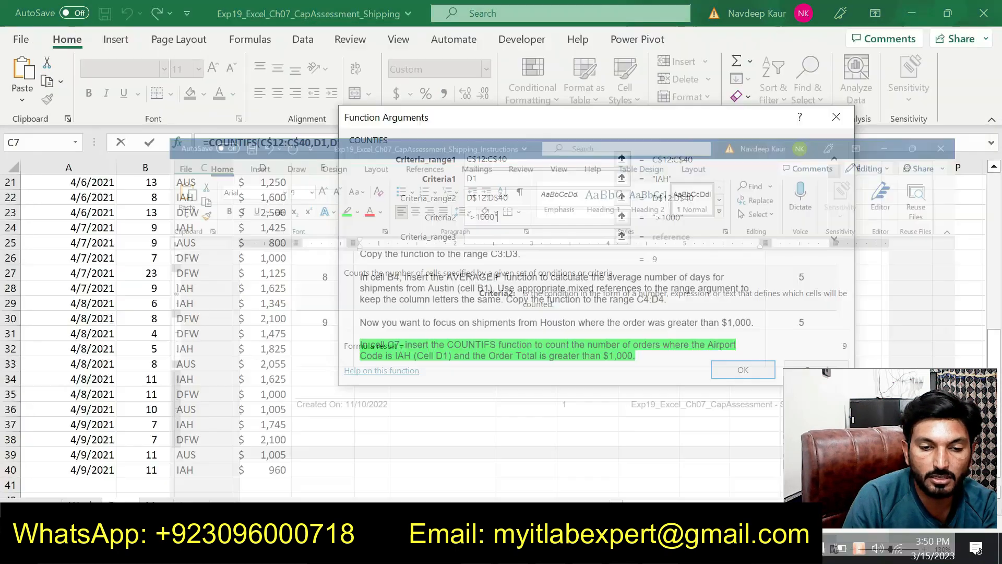
pyautogui.click(739, 372)
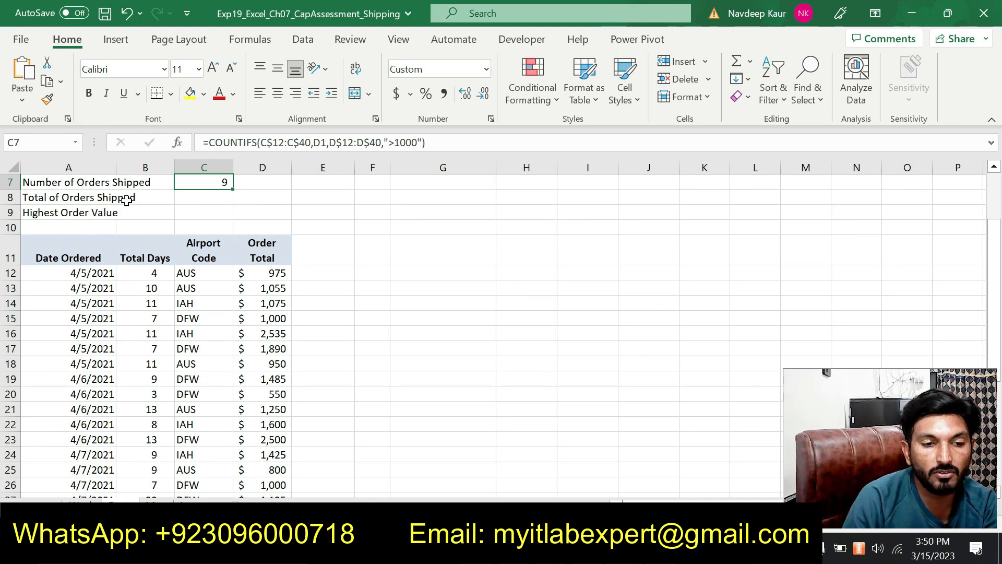
# Activate cell C8, and in the Word instructions move the green highlight from step 9 to step 10's SUMIFS instruction
pyautogui.click(185, 197)
pyautogui.hotkey('alt', 'Tab')
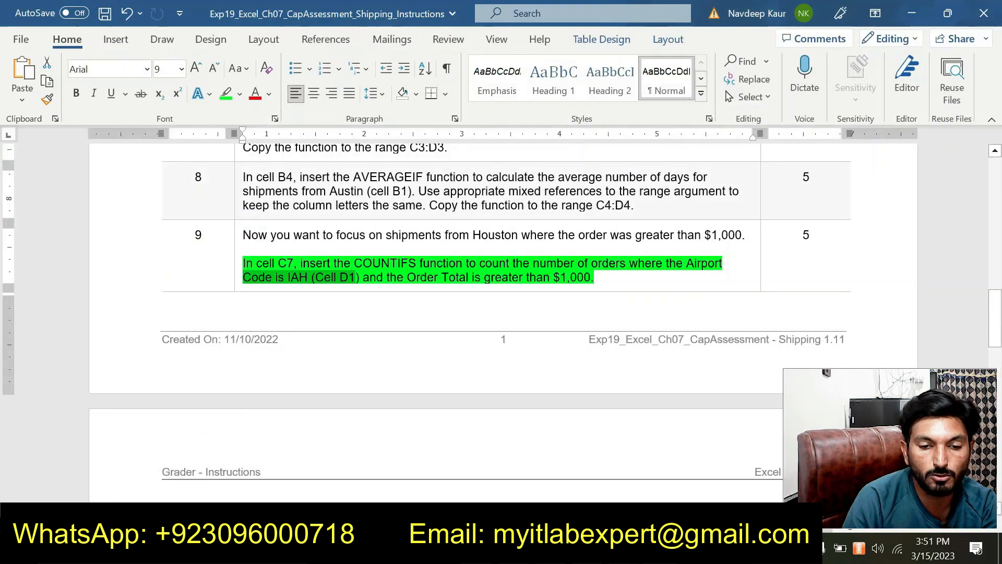
pyautogui.moveTo(595, 277); pyautogui.dragTo(247, 270)
pyautogui.click(304, 236)
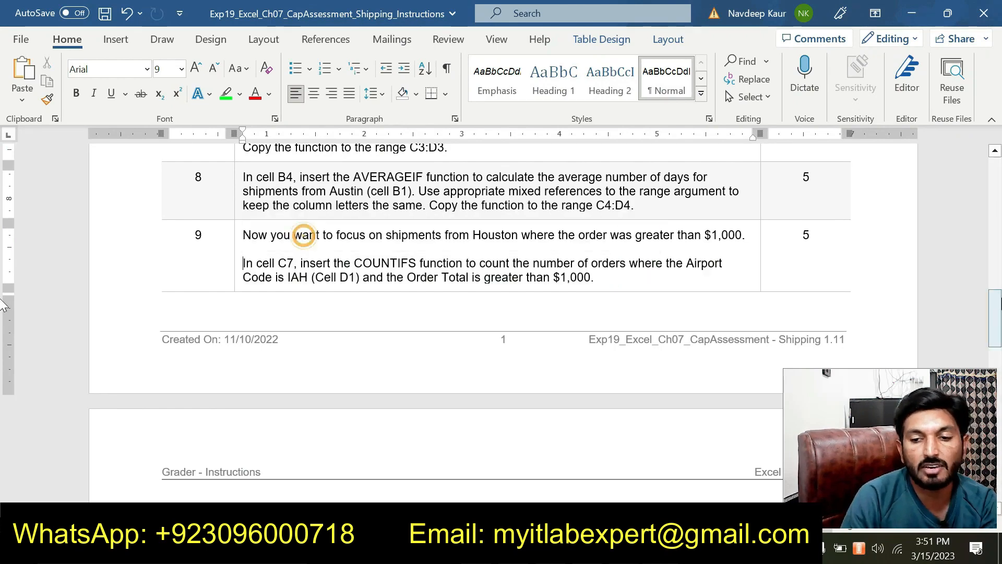
pyautogui.moveTo(1001, 305); pyautogui.dragTo(2, 352)
pyautogui.moveTo(553, 329); pyautogui.dragTo(240, 323)
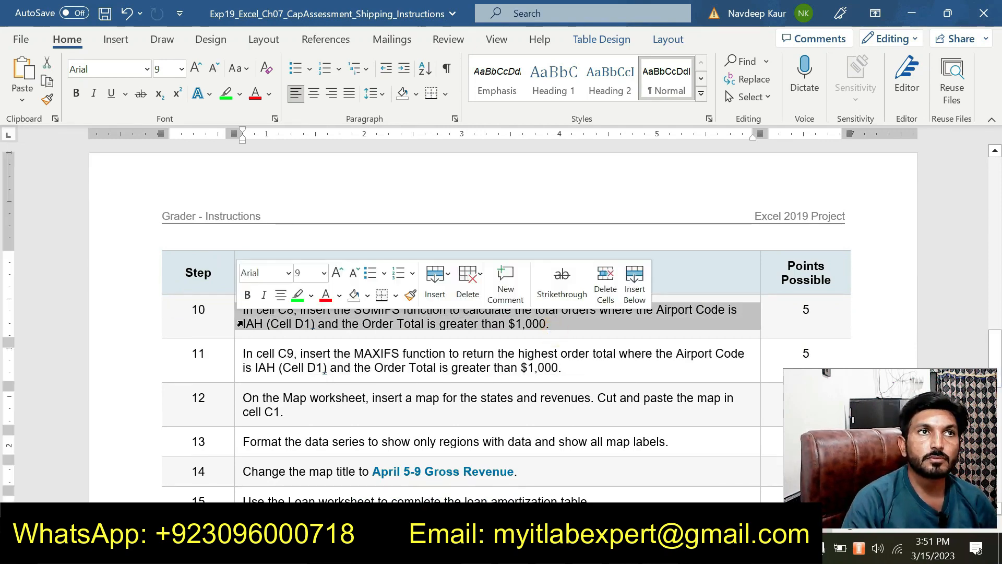
pyautogui.click(298, 295)
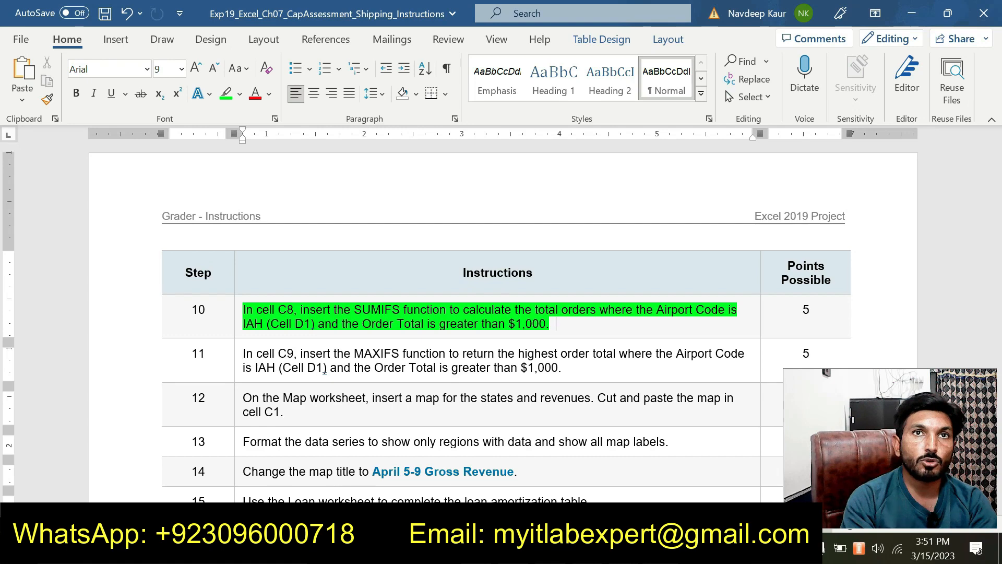
# Switch to the Excel workbook, start a SUMIFS function in C8 and set its sum range to D12:D40
pyautogui.hotkey('alt', 'Tab')
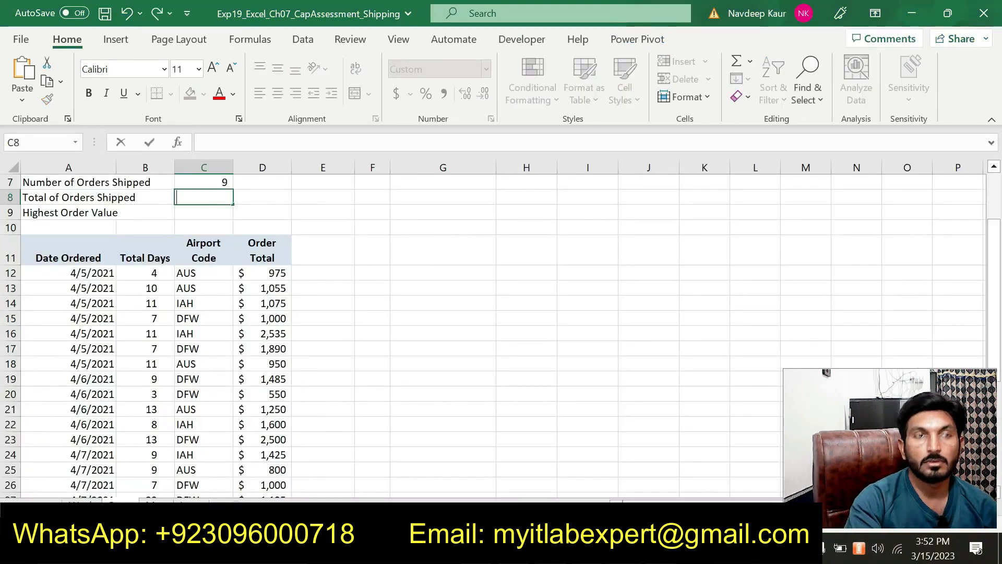
pyautogui.write('=SUM')
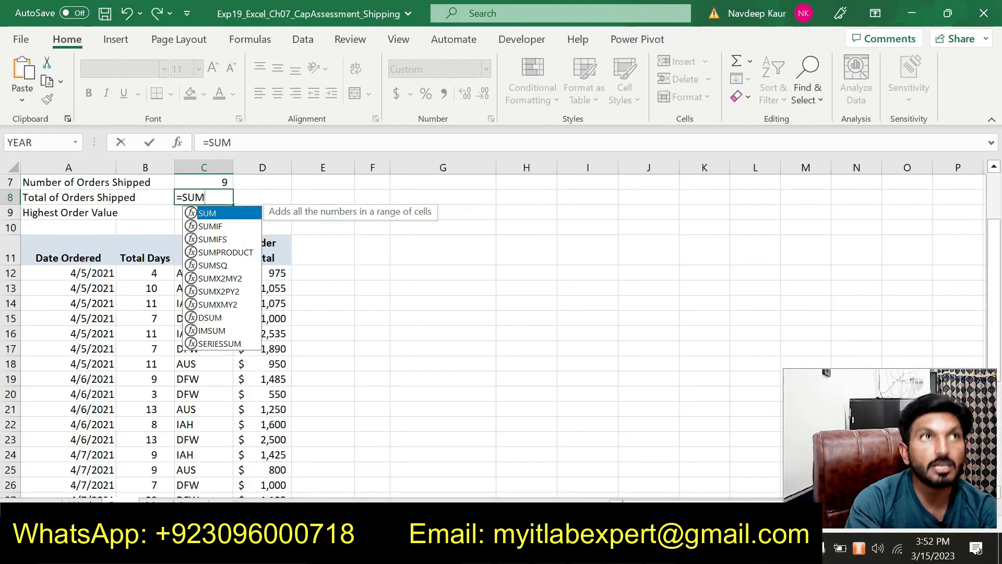
pyautogui.doubleClick(214, 239)
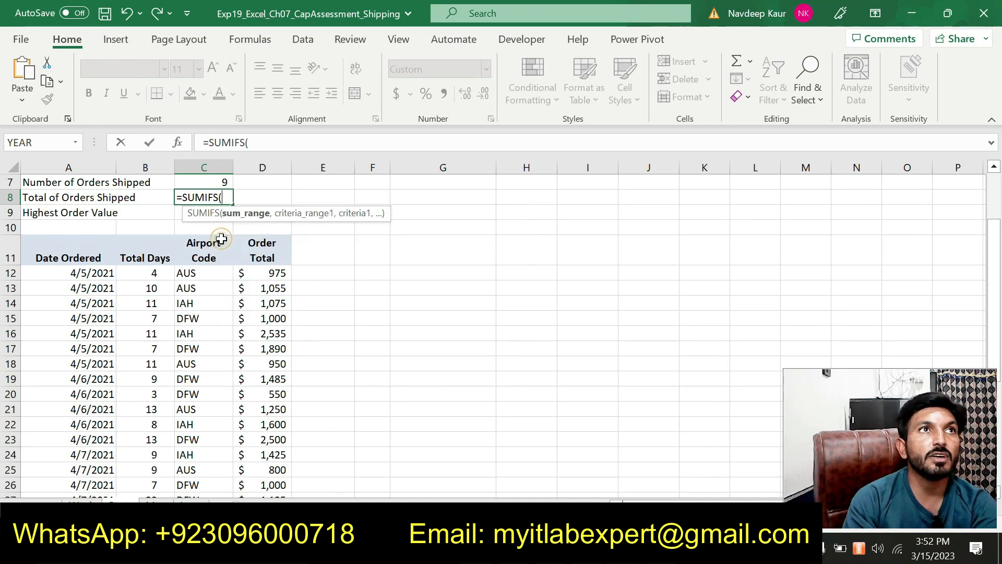
pyautogui.click(178, 144)
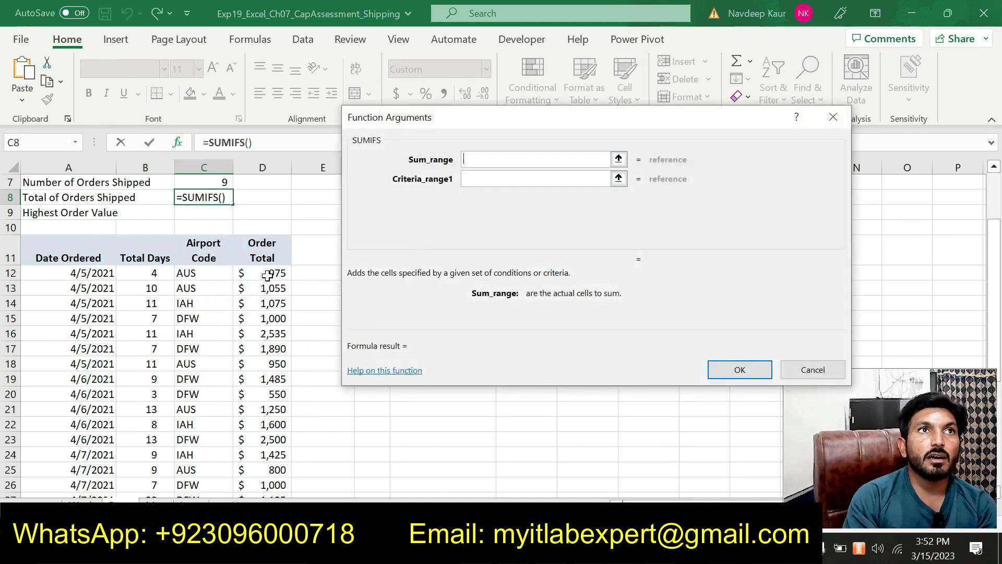
pyautogui.moveTo(267, 274); pyautogui.dragTo(273, 472)
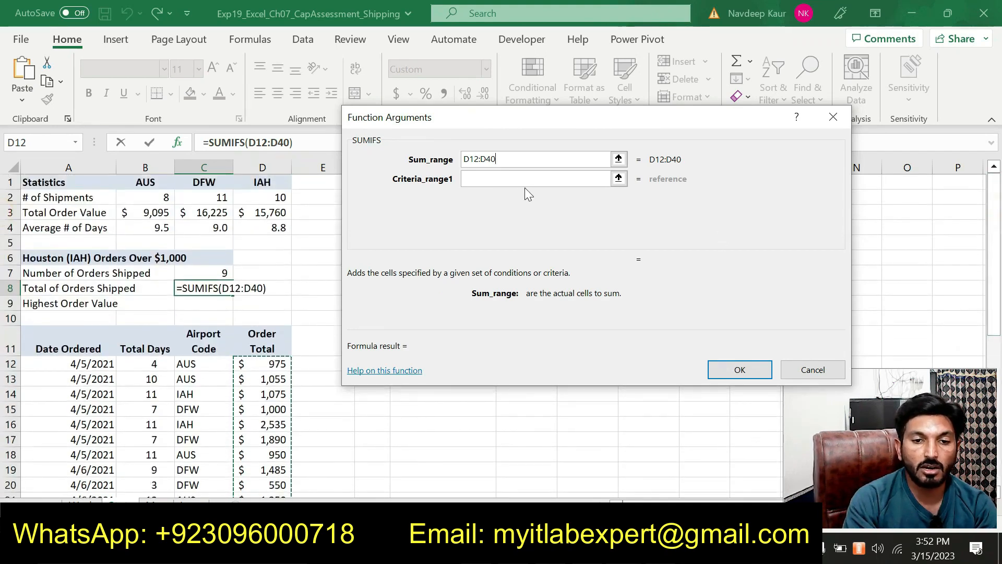
pyautogui.click(499, 178)
pyautogui.click(261, 183)
pyautogui.click(475, 198)
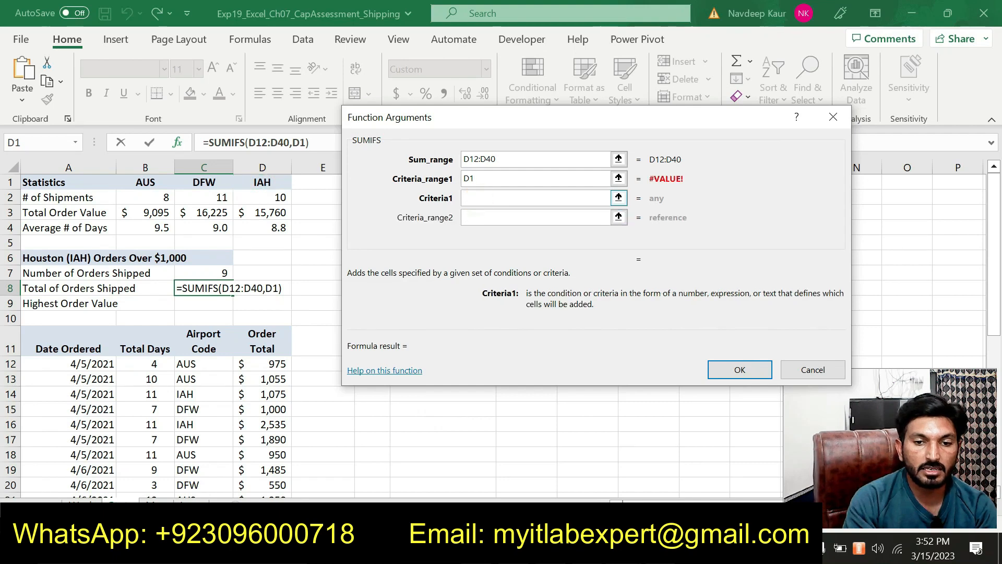
pyautogui.click(468, 179)
pyautogui.write('$')
pyautogui.click(477, 198)
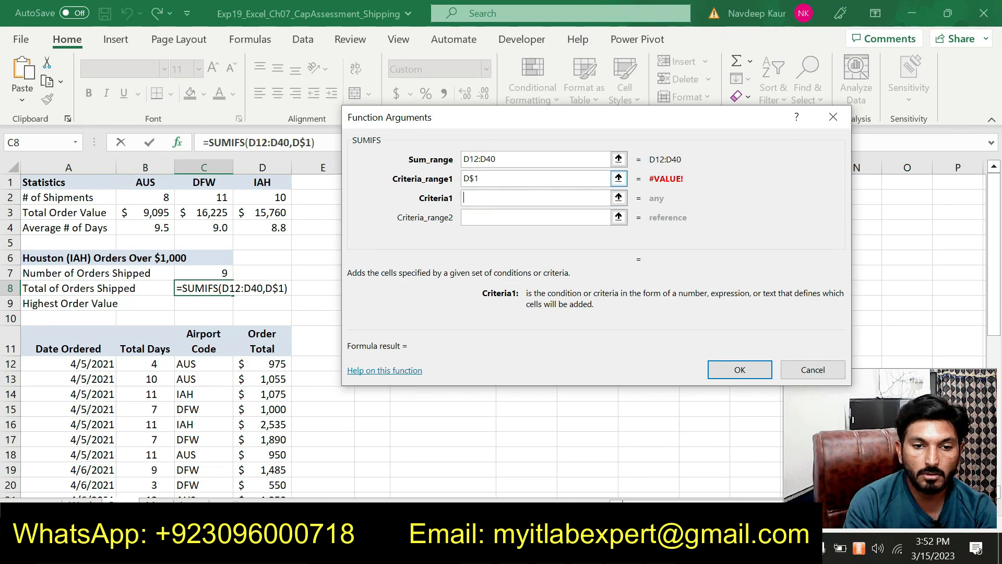
pyautogui.hotkey('shift', 'Tab')
pyautogui.press('BackSpace')
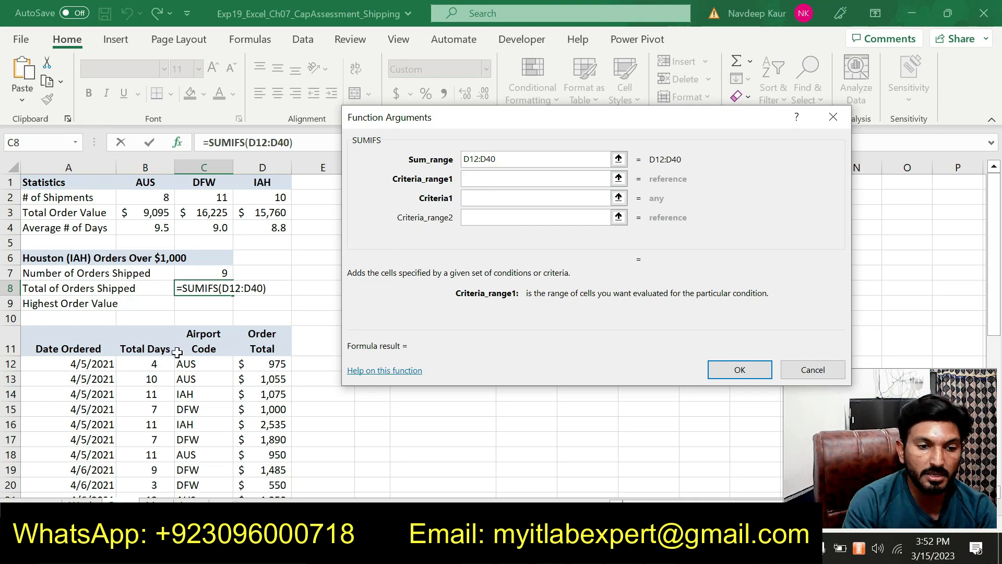
# Set the first SUMIFS criteria range to the airport codes in C12:C40 and its criterion to cell D1
pyautogui.moveTo(192, 360); pyautogui.dragTo(214, 459)
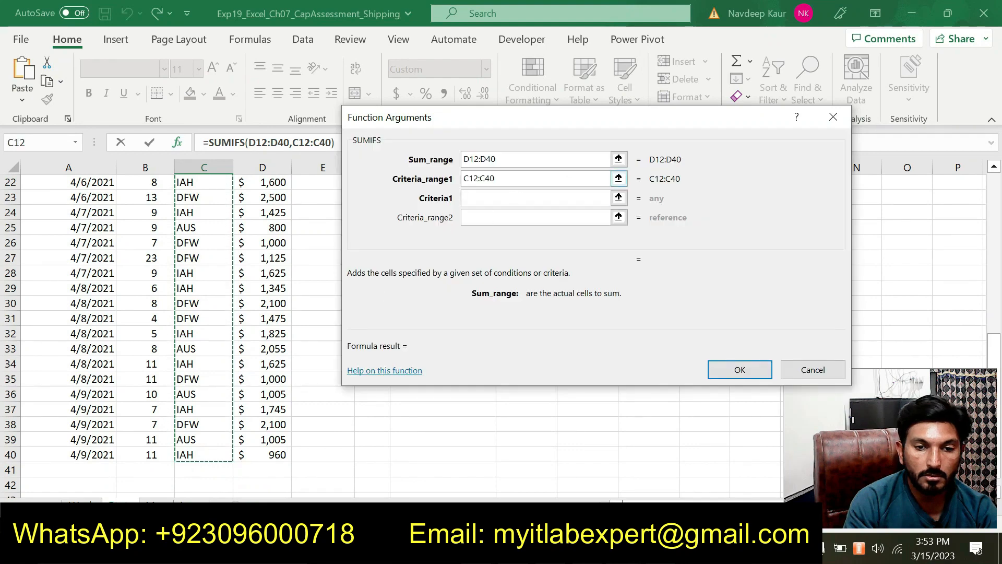
pyautogui.click(489, 198)
pyautogui.click(994, 189)
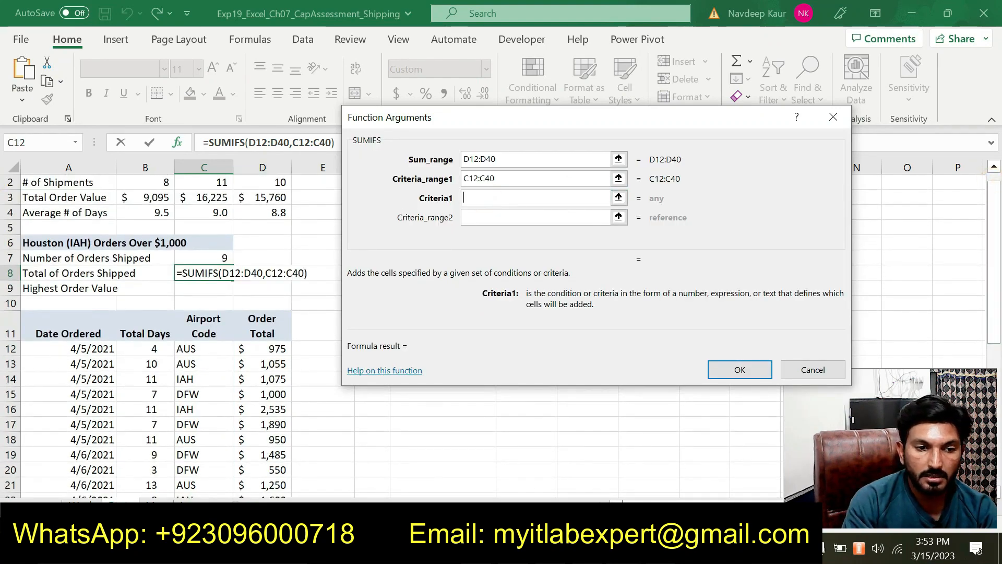
pyautogui.click(994, 167)
pyautogui.click(274, 182)
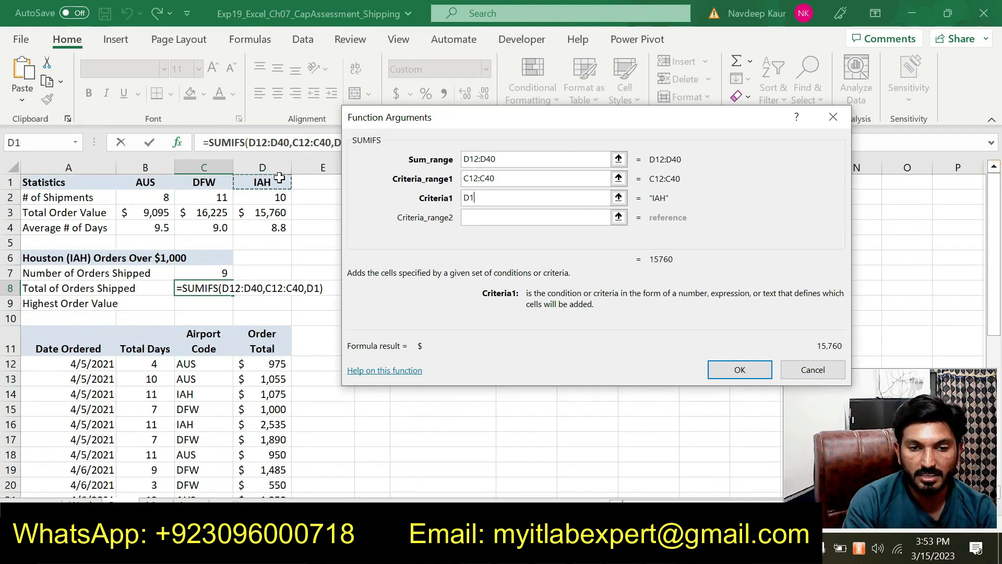
# Set the second SUMIFS criteria range to D12:D40 and change the first criterion to the mixed reference D$1
pyautogui.click(474, 217)
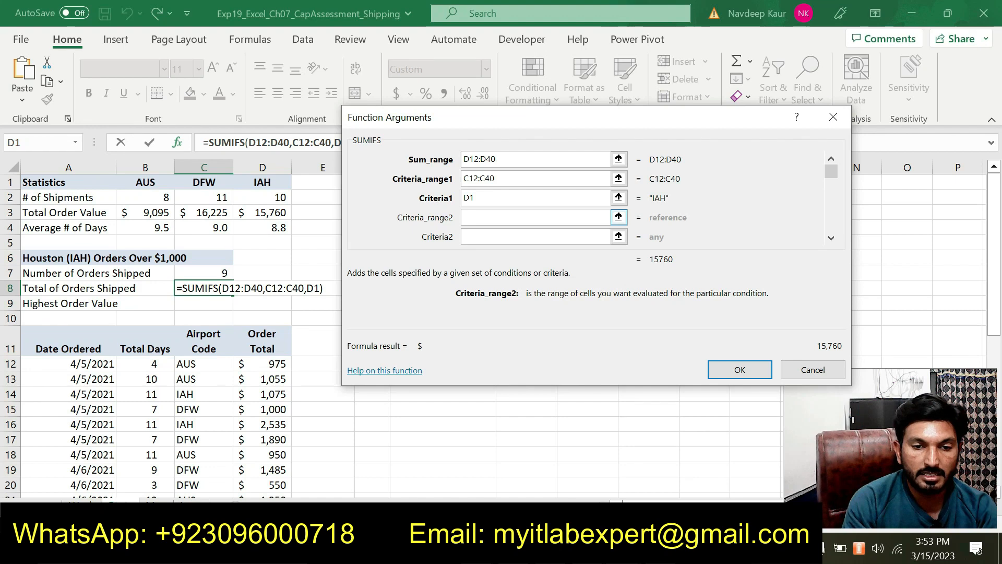
pyautogui.click(476, 217)
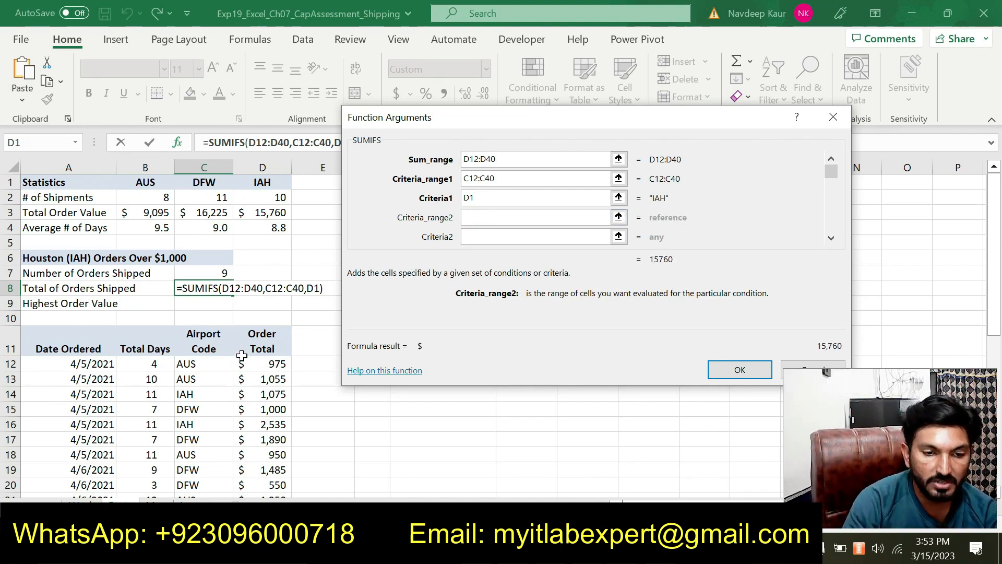
pyautogui.moveTo(260, 361); pyautogui.dragTo(288, 497)
pyautogui.click(470, 201)
pyautogui.write('$')
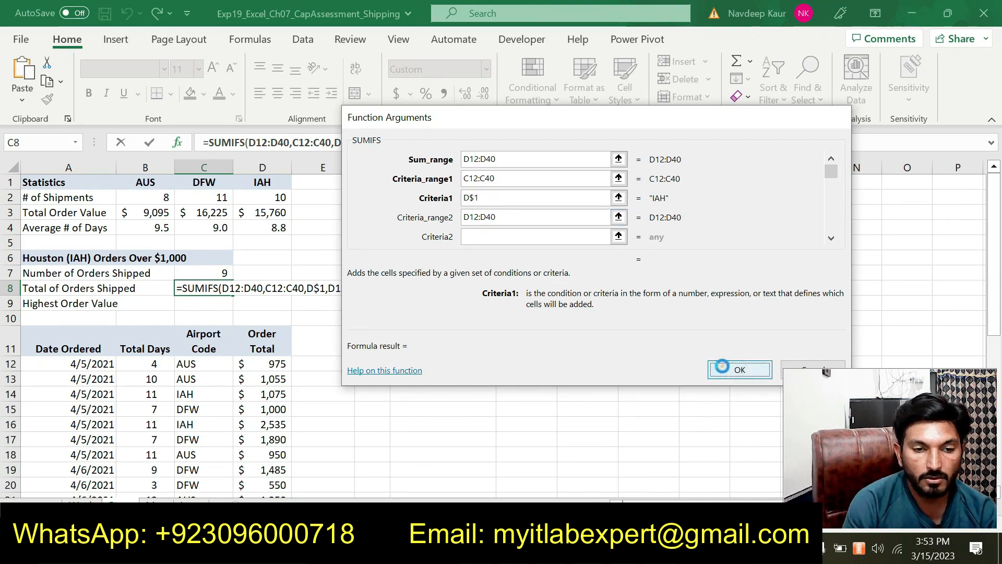
# Try to complete the SUMIFS formula, reopen its arguments, and set the second criterion to ">1000"
pyautogui.click(719, 368)
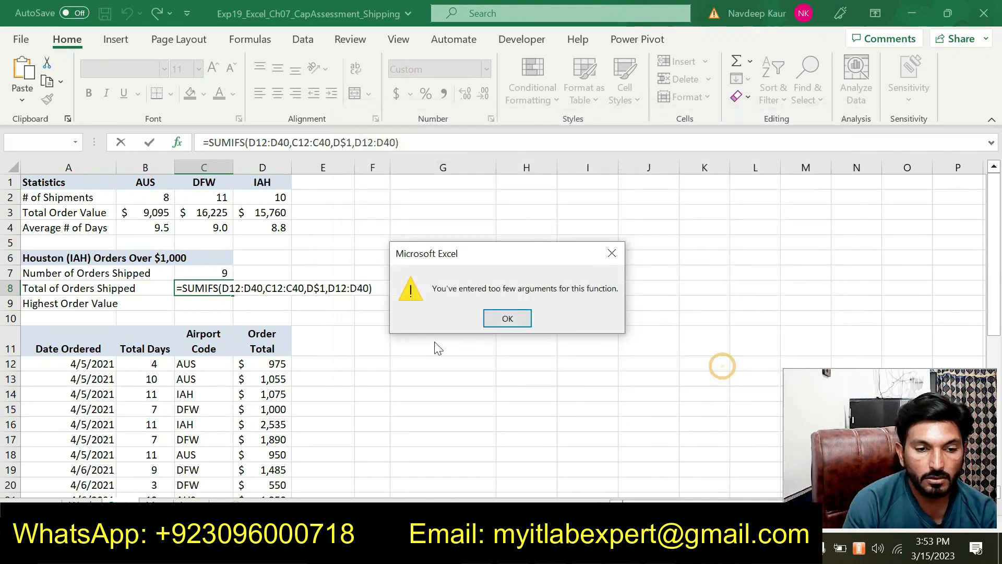
pyautogui.click(507, 320)
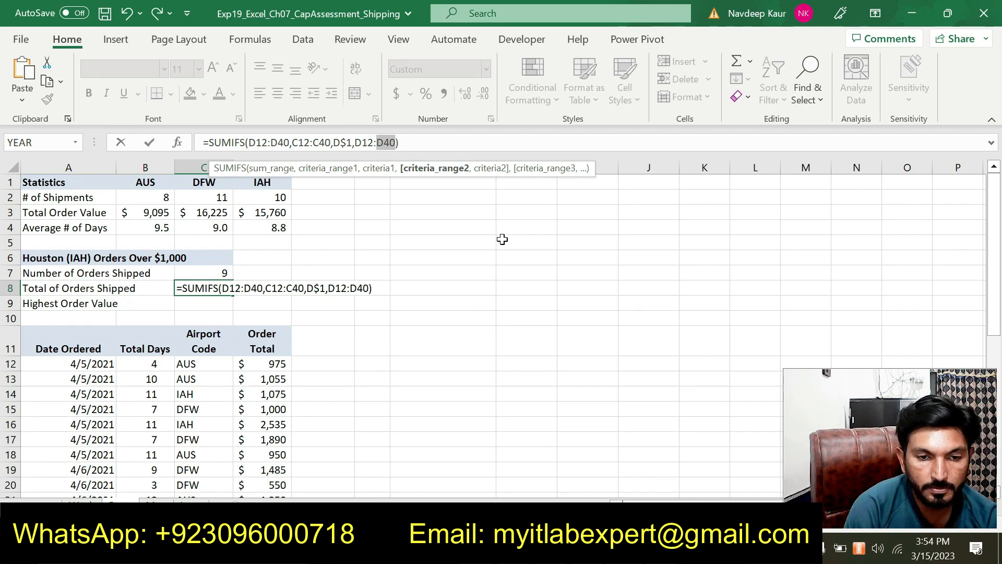
pyautogui.click(177, 142)
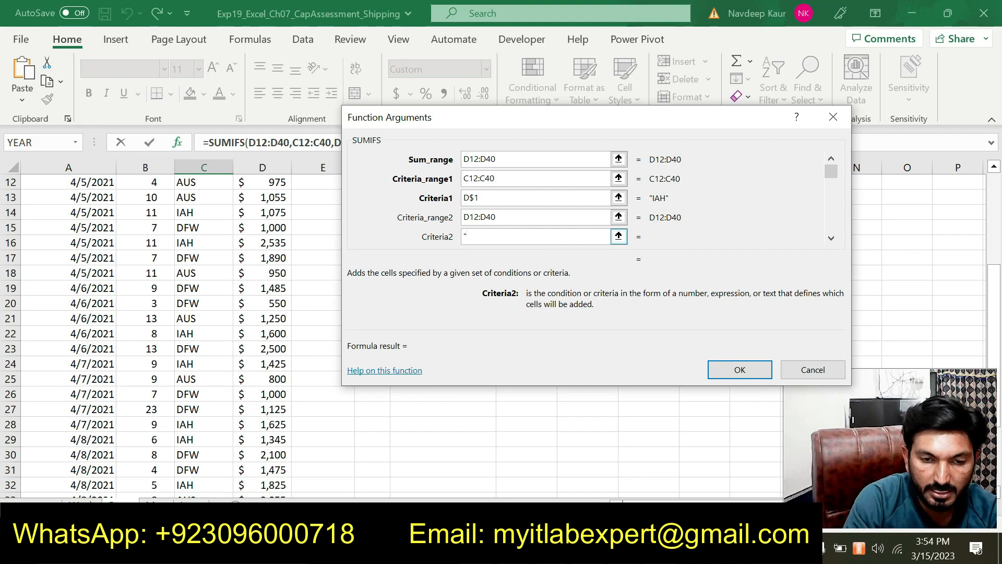
pyautogui.write('">1000"')
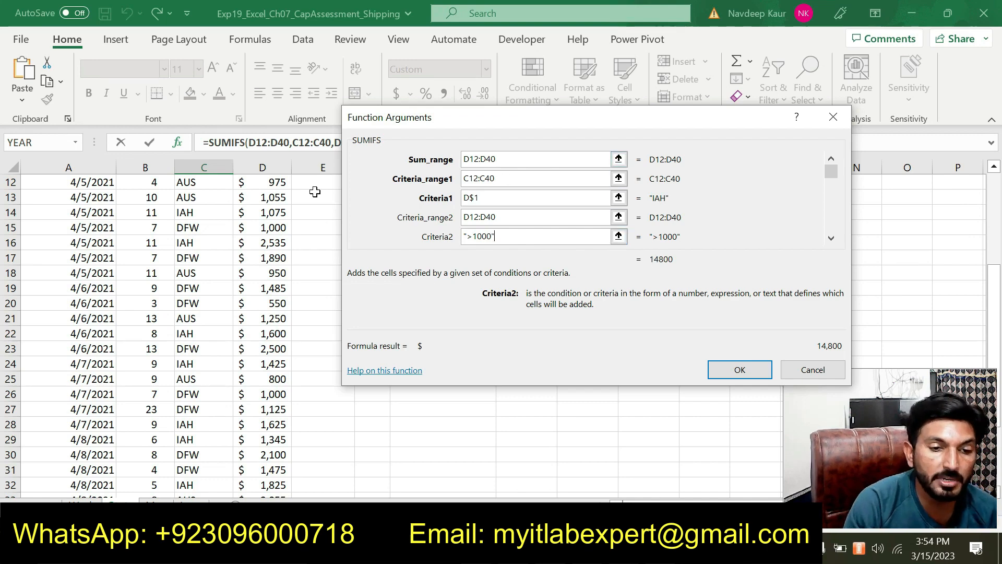
# Check the SUMIFS arguments against step 10 of the Word instructions and complete the formula in C8
pyautogui.scroll(4, 994, 205)
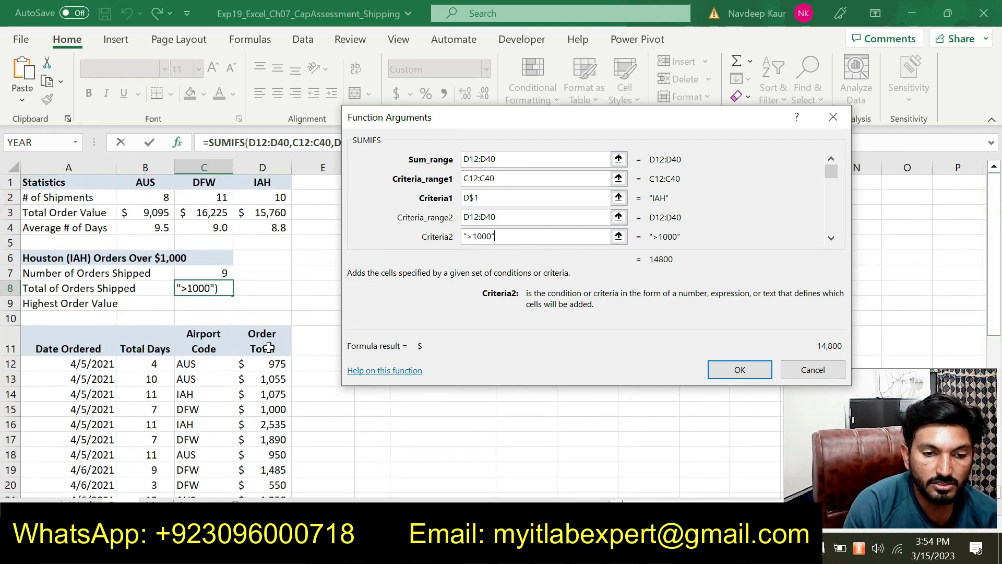
pyautogui.click(499, 176)
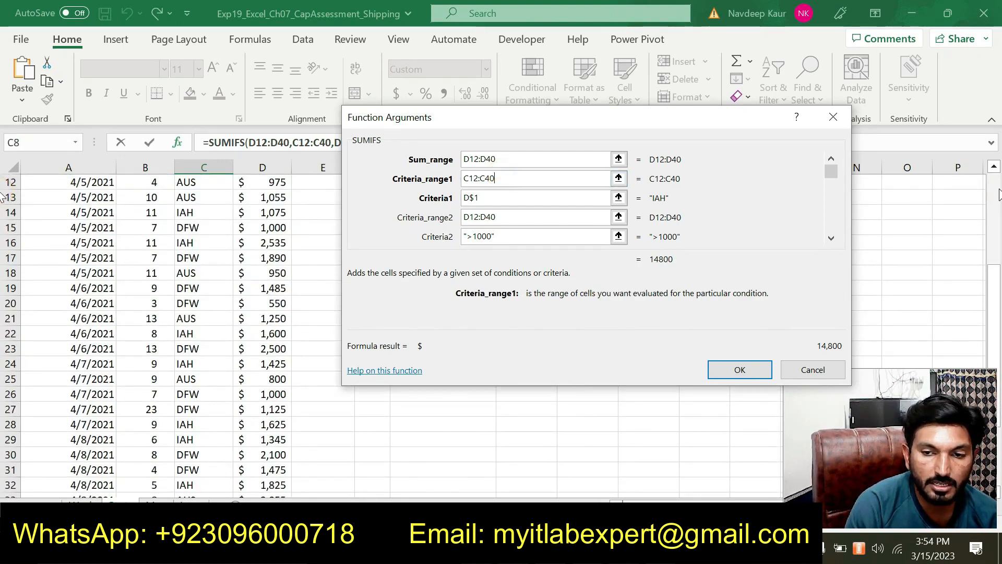
pyautogui.scroll(4, 994, 191)
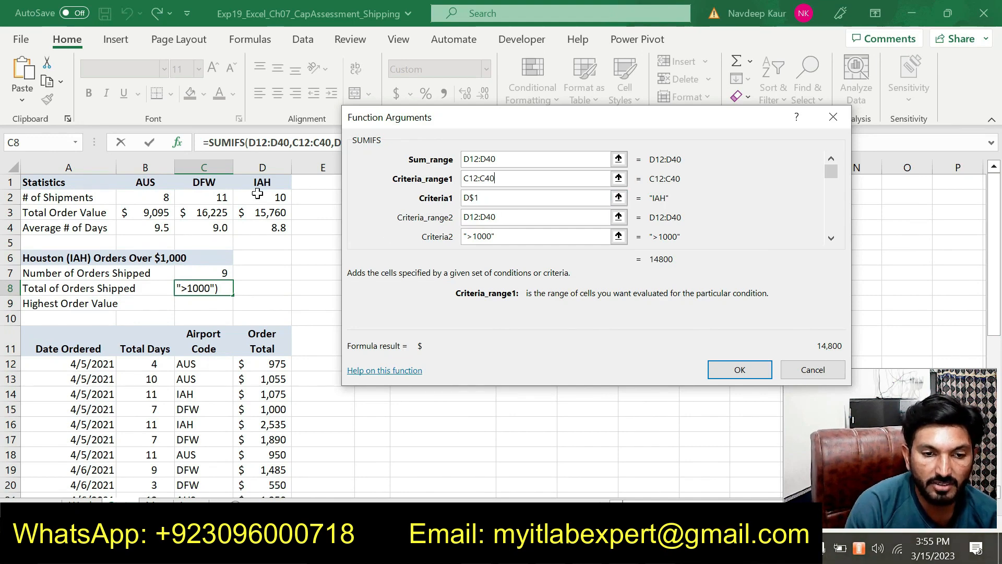
pyautogui.hotkey('alt', 'Tab')
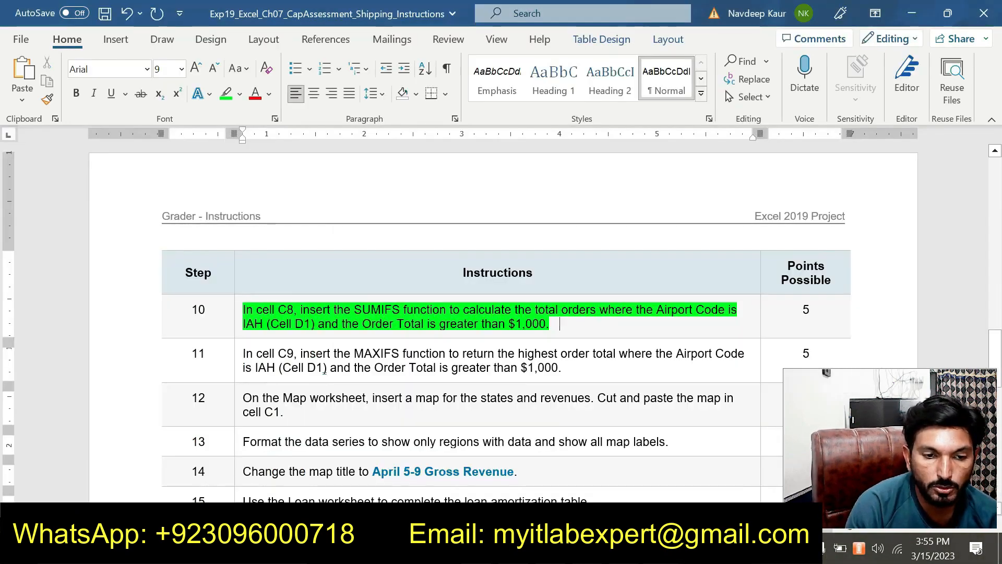
pyautogui.hotkey('alt', 'Tab')
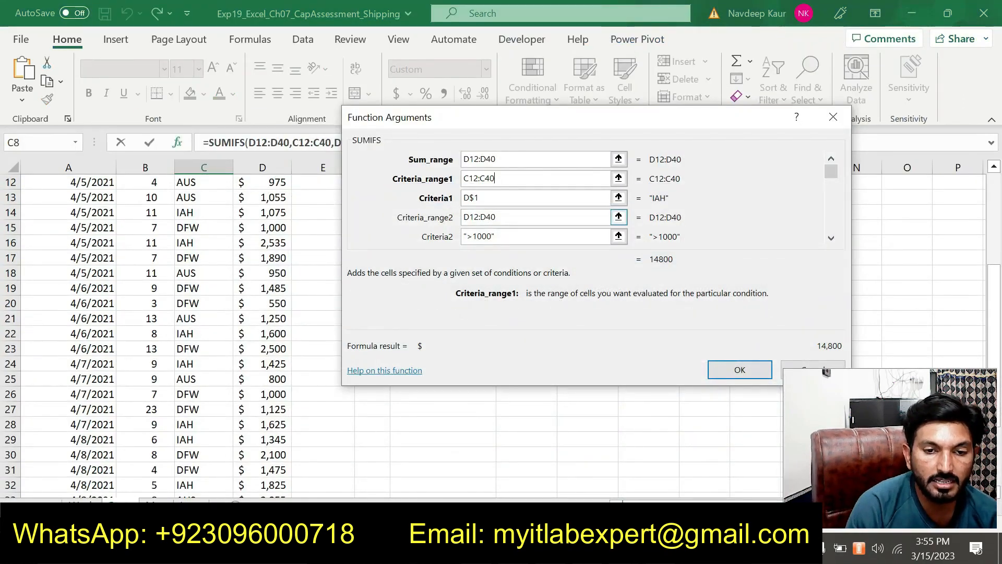
pyautogui.scroll(4, 304, 396)
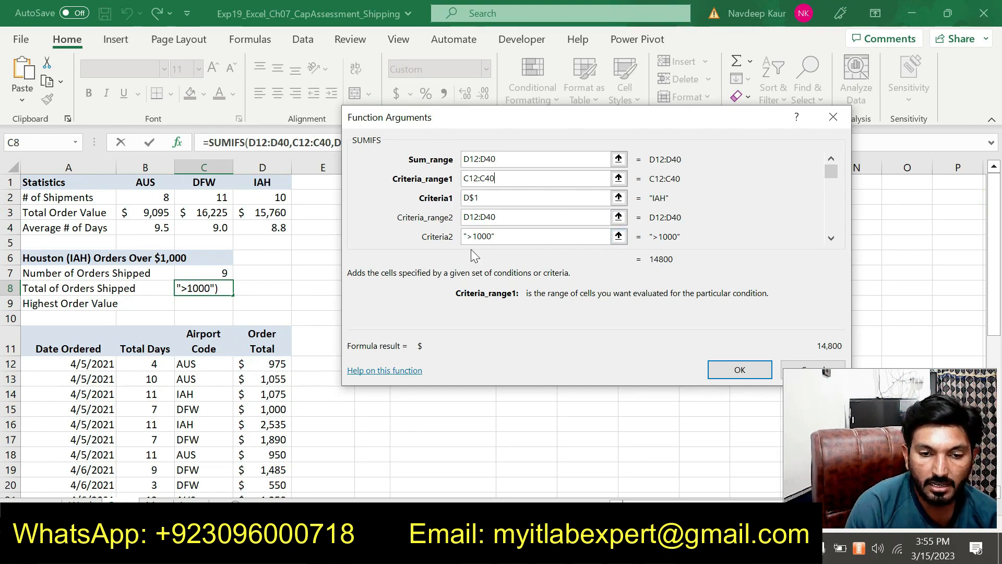
pyautogui.click(738, 369)
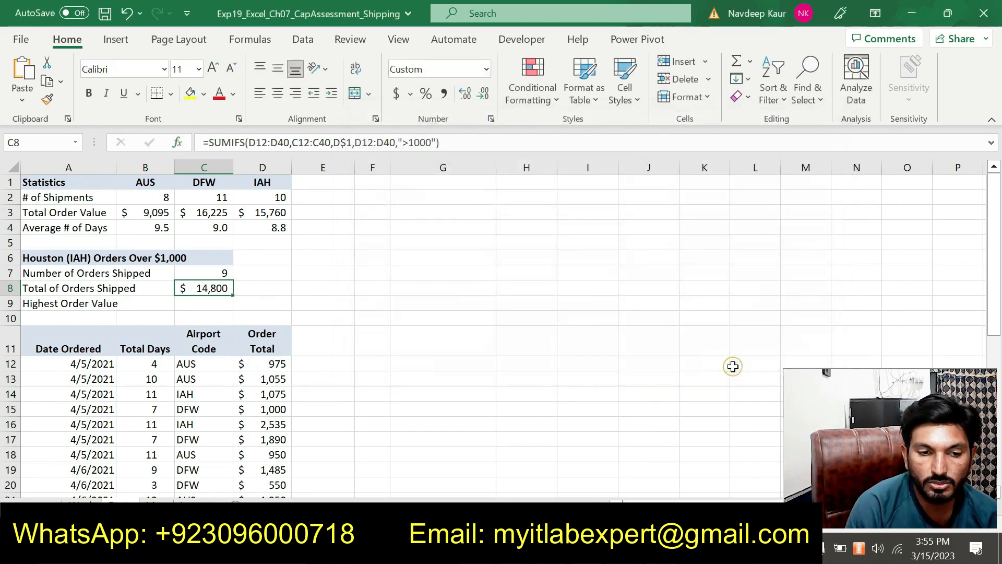
# Activate cell C9, and in the Word instructions remove the green highlight from step 10's SUMIFS instruction
pyautogui.click(208, 309)
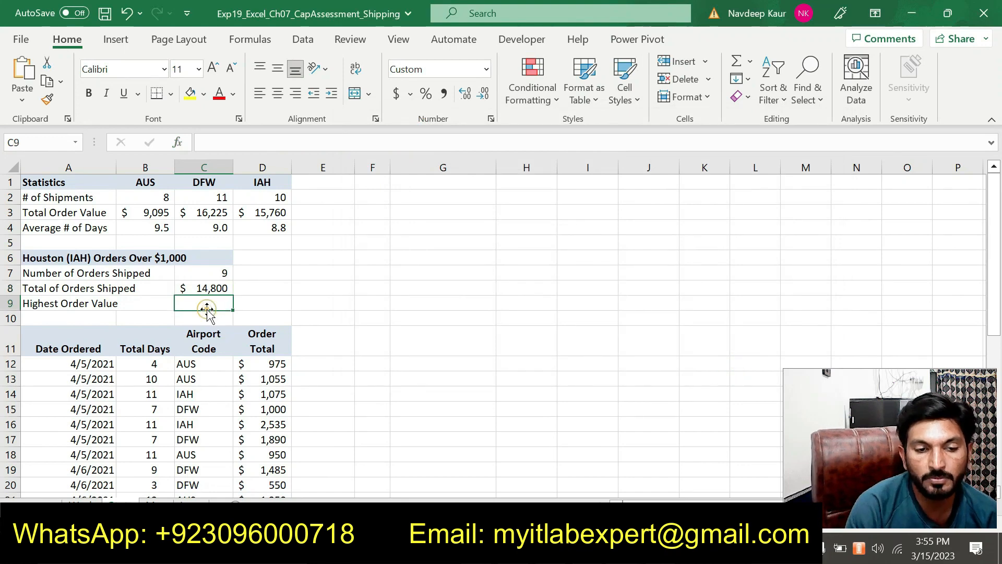
pyautogui.hotkey('alt', 'Tab')
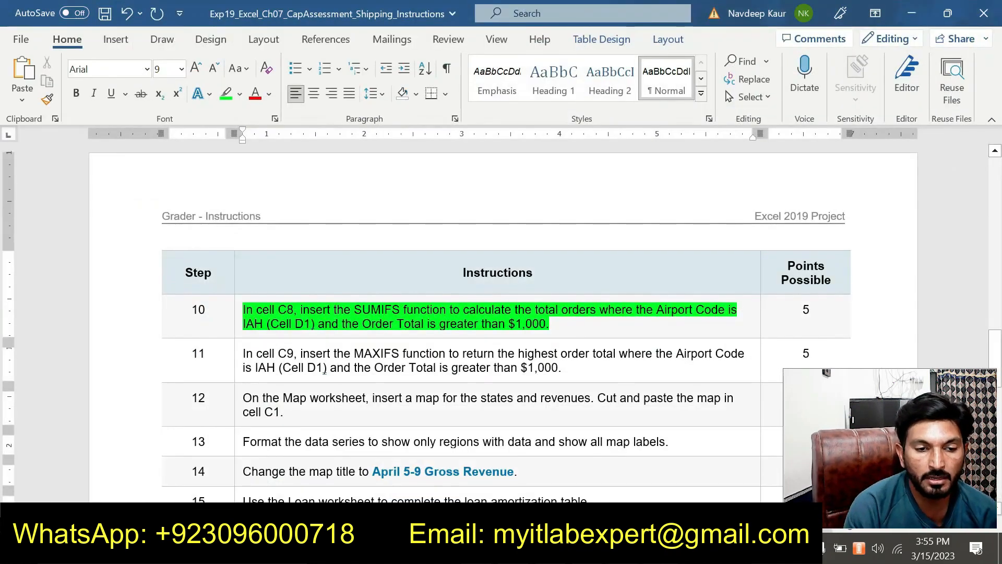
pyautogui.tripleClick(571, 324)
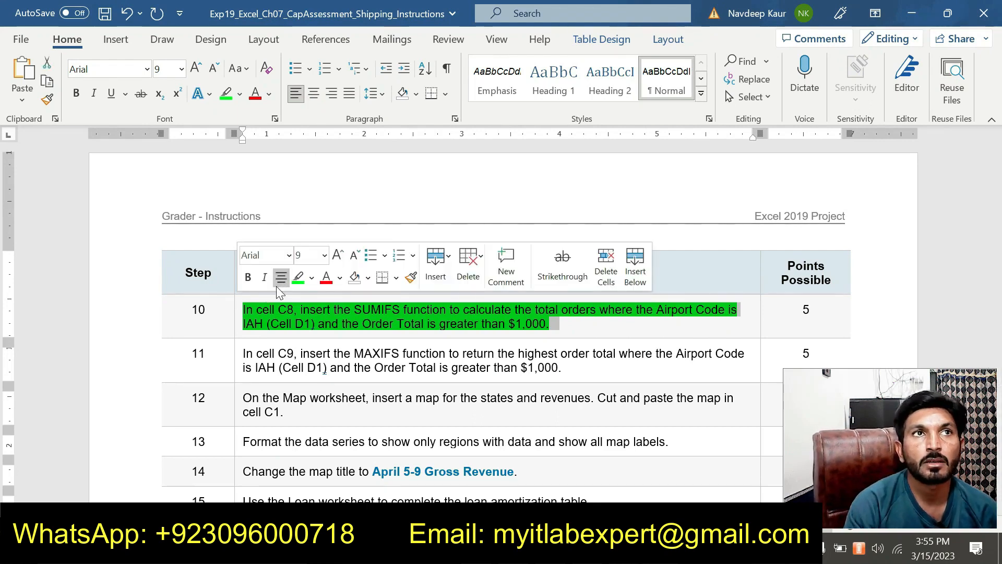
pyautogui.click(296, 278)
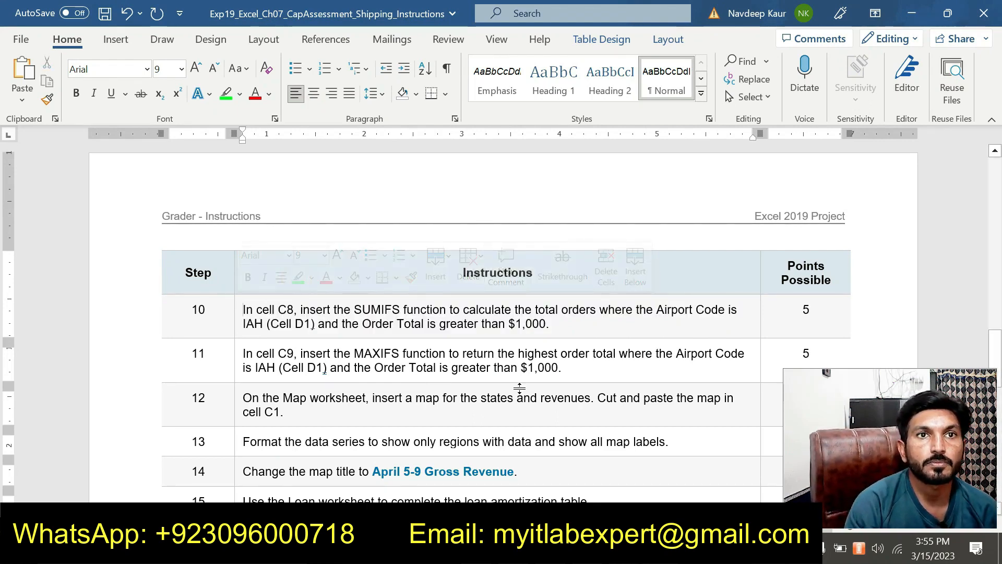
# Review step 11's MAXIFS instruction in Word and look at the Houston order statistics in the StudentName_Exp19_Excel_Ch07_CapAssessment_Shipping (1) workbook
pyautogui.click(999, 292)
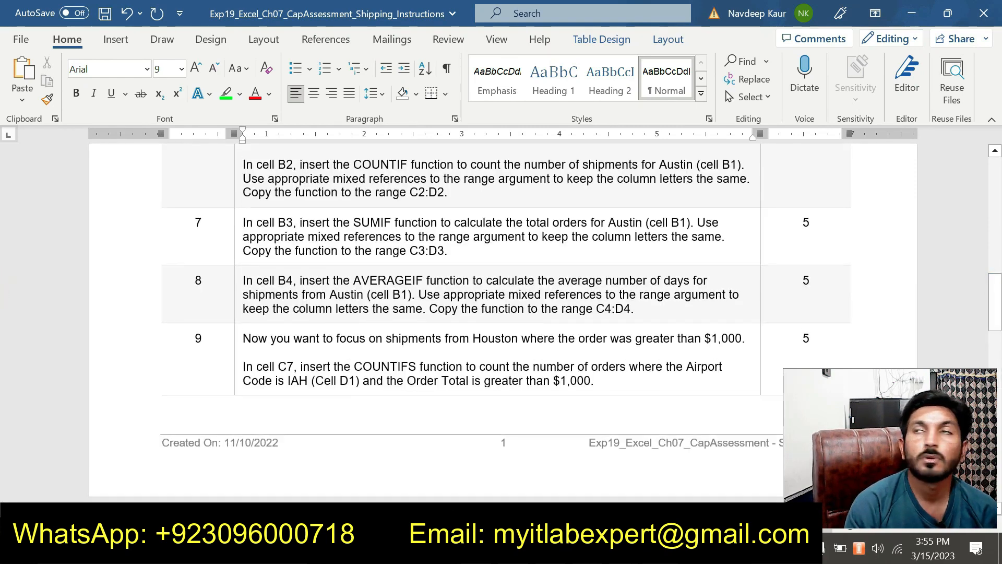
pyautogui.moveTo(3, 323); pyautogui.dragTo(998, 396)
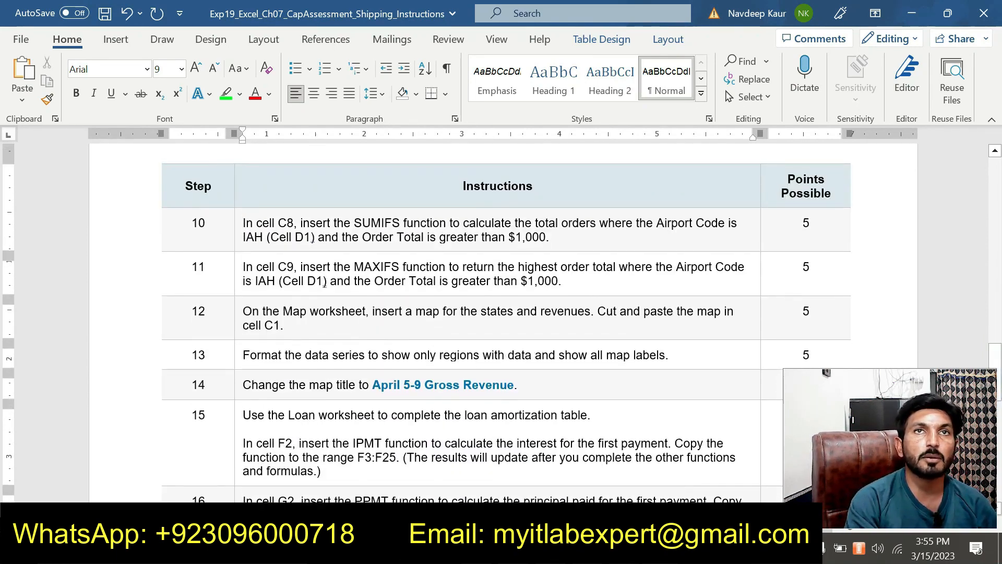
pyautogui.click(566, 281)
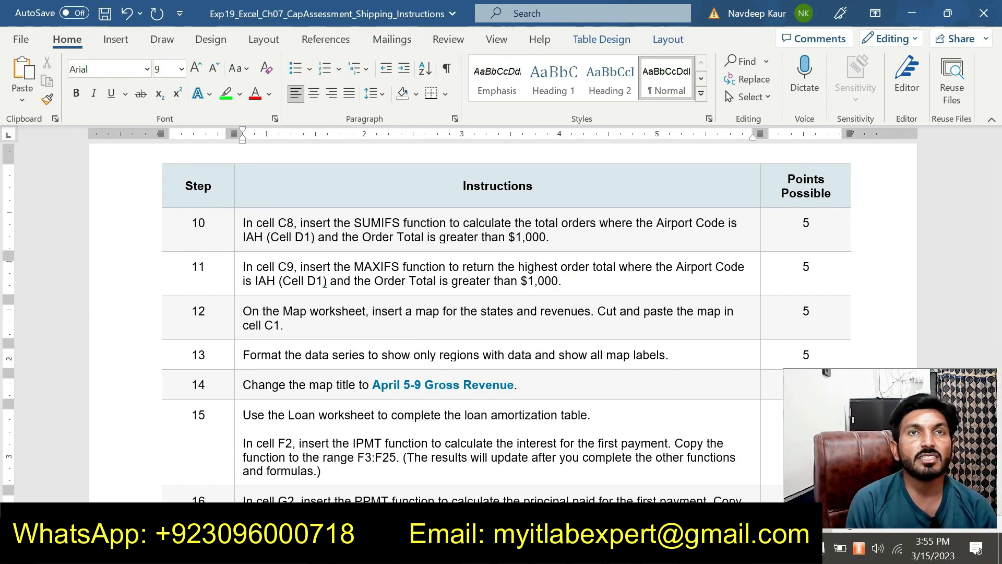
pyautogui.hotkey('alt', 'Tab')
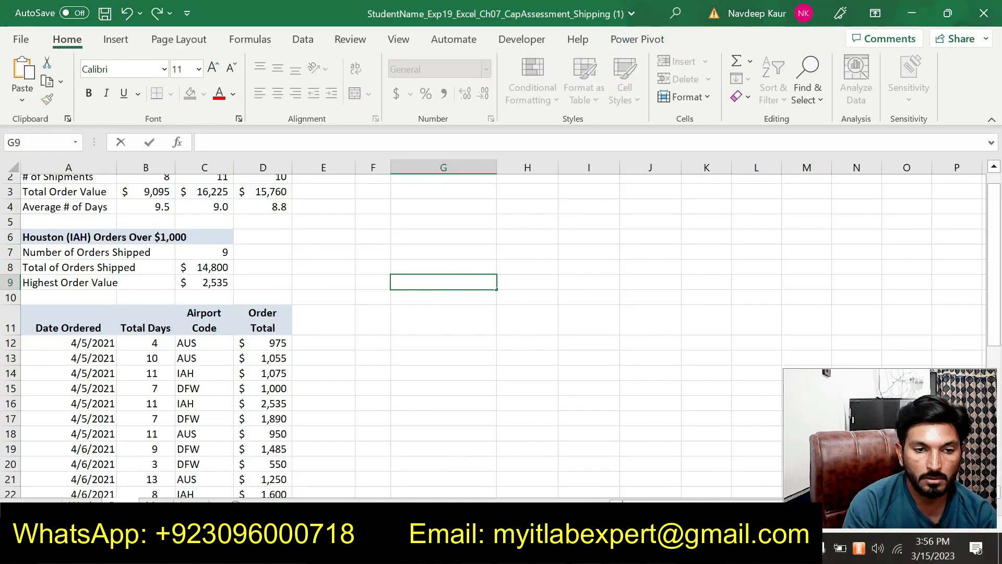
pyautogui.hotkey('alt', 'Tab')
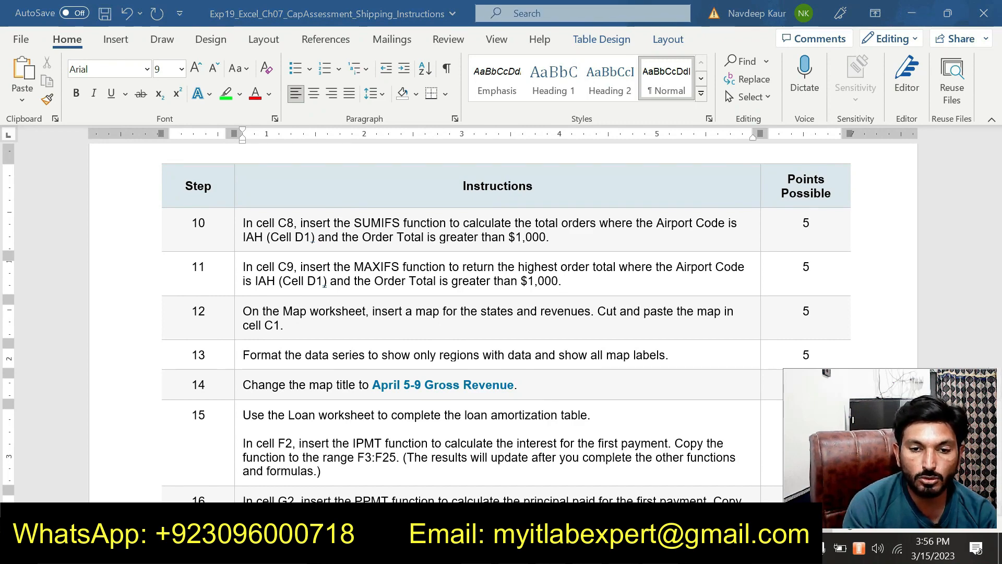
pyautogui.hotkey('alt', 'Tab')
pyautogui.press('F2')
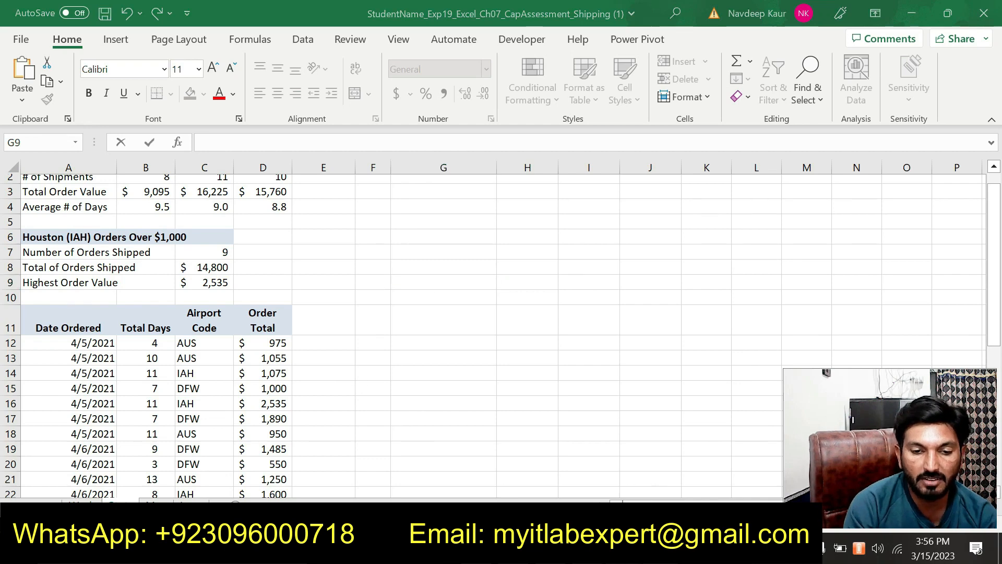
# Reread step 11 in the Word instructions, look at the Map worksheet in the Excel workbook, and return to the instructions
pyautogui.hotkey('alt', 'Tab')
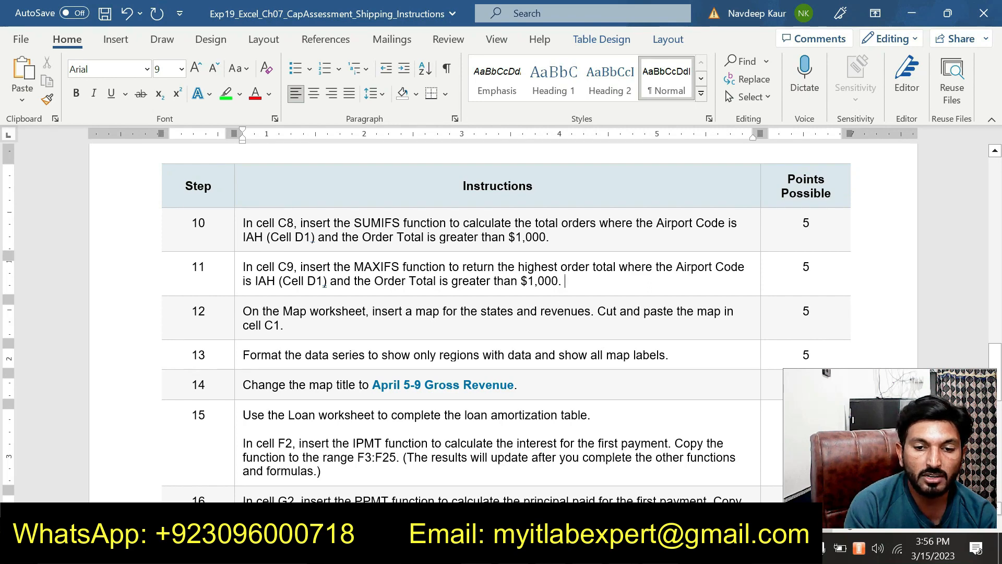
pyautogui.hotkey('alt', 'Tab')
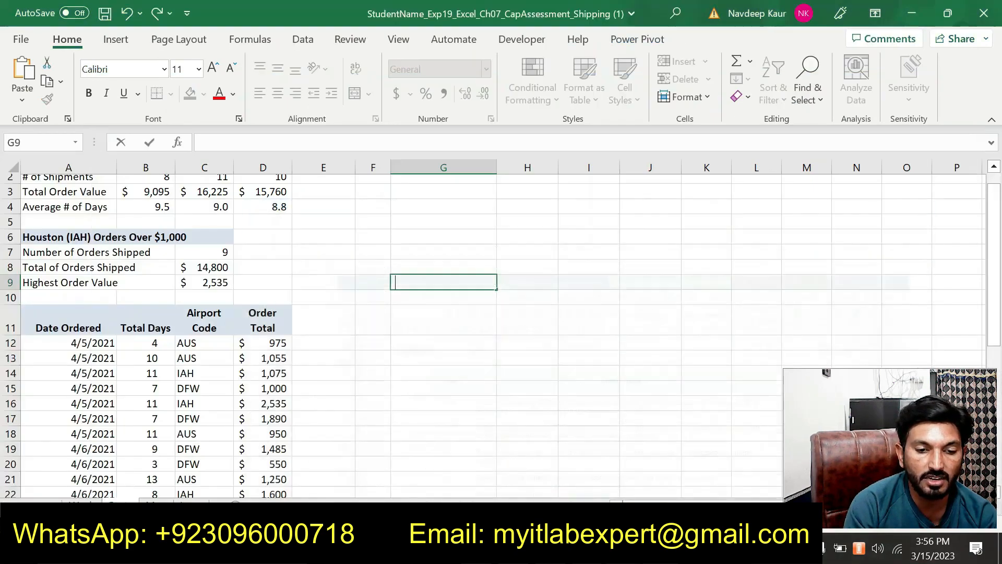
pyautogui.click(157, 505)
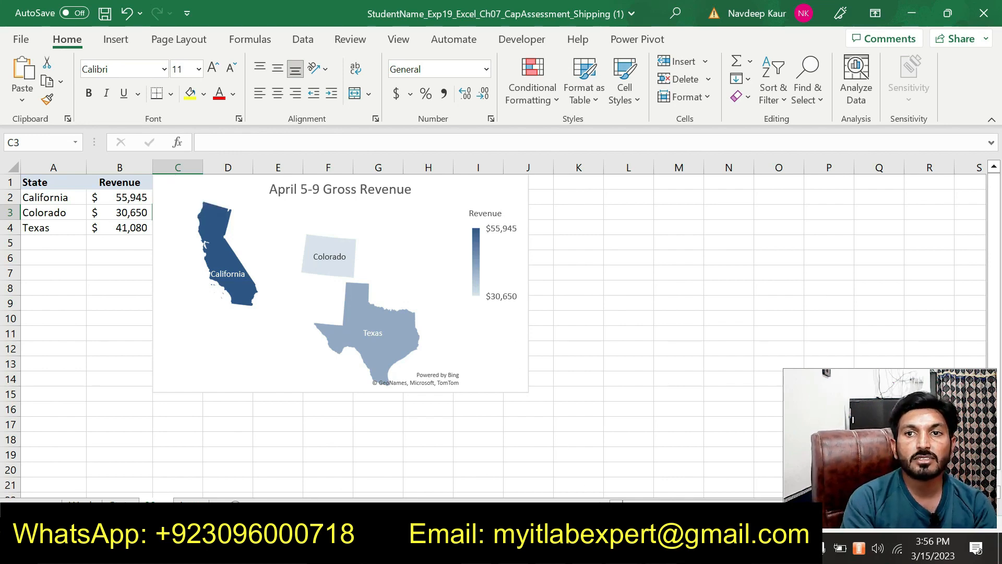
pyautogui.hotkey('alt', 'Tab')
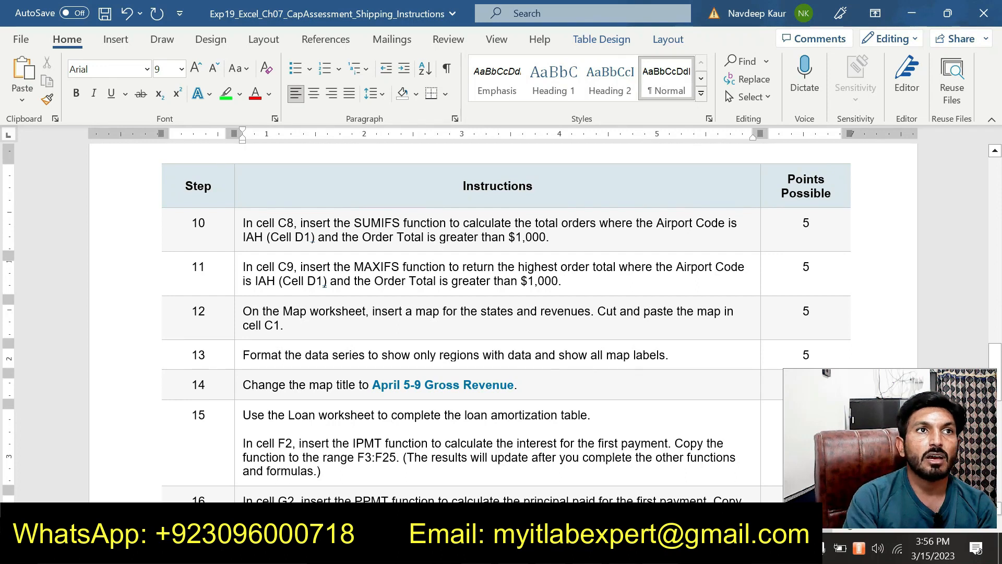
# Temporarily highlight steps 13 and 14 of the Word instructions in green while checking the map in Excel, and clear the highlight
pyautogui.moveTo(241, 355); pyautogui.dragTo(539, 394)
pyautogui.click(607, 365)
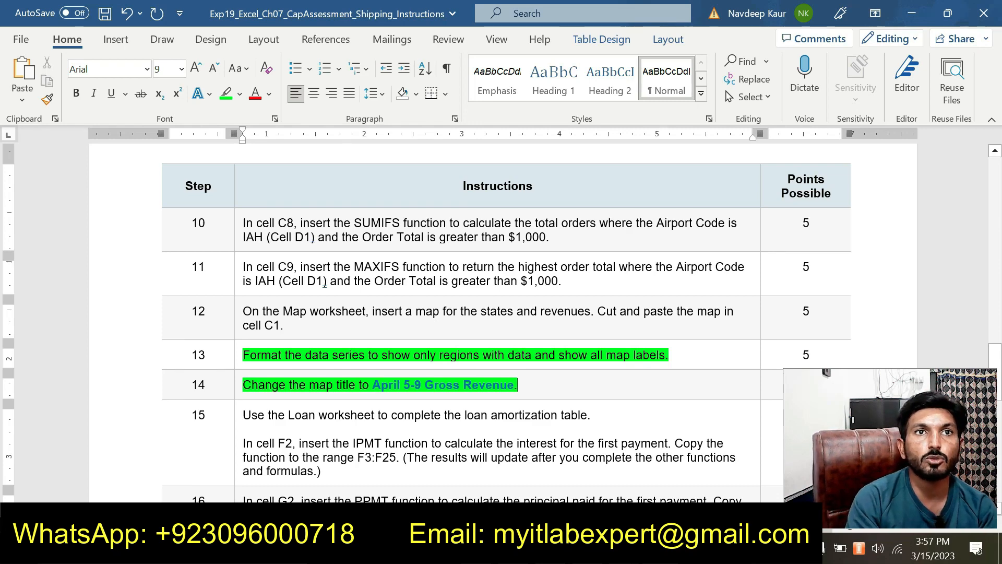
pyautogui.hotkey('alt', 'Tab')
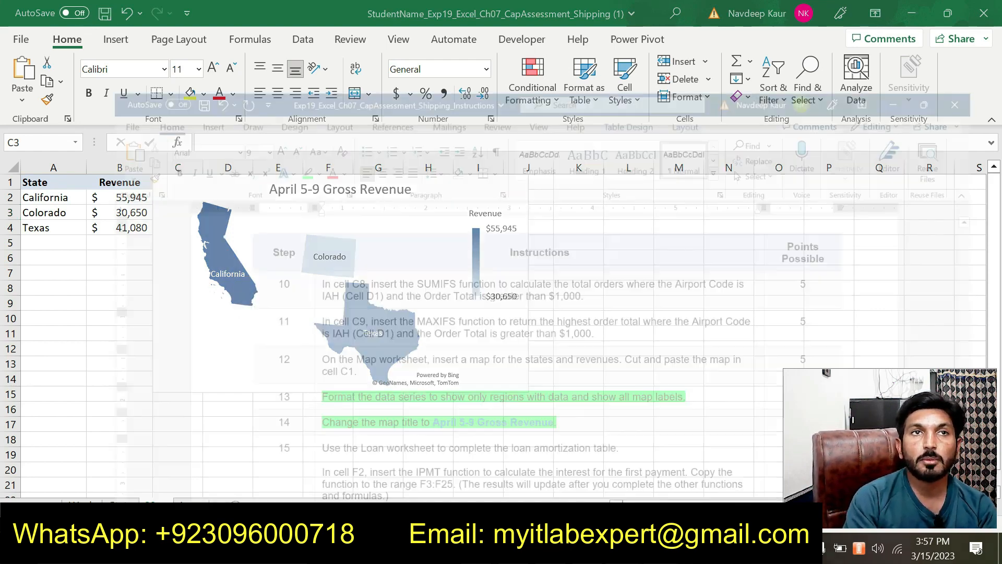
pyautogui.hotkey('alt', 'Tab')
pyautogui.moveTo(244, 355); pyautogui.dragTo(524, 385)
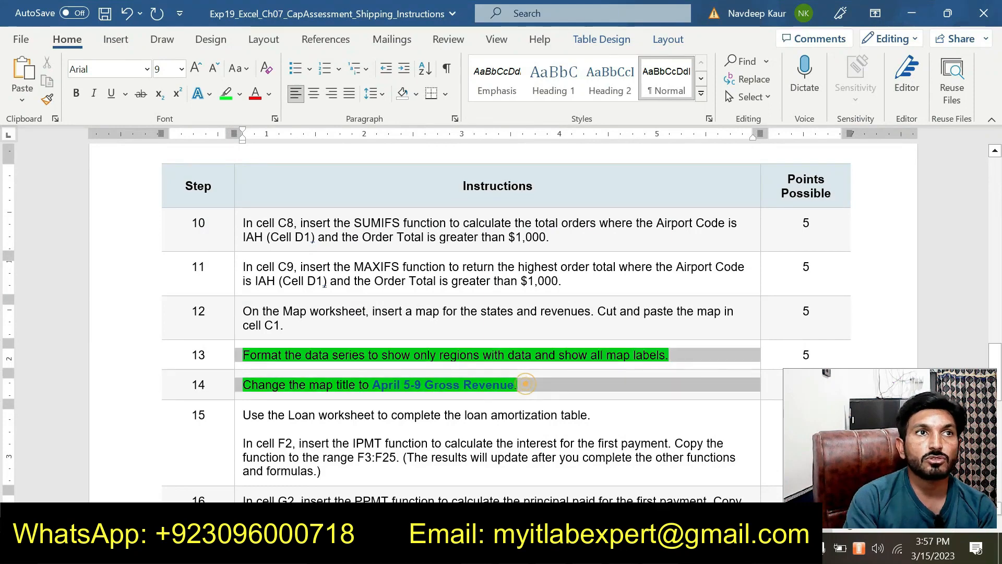
pyautogui.click(322, 334)
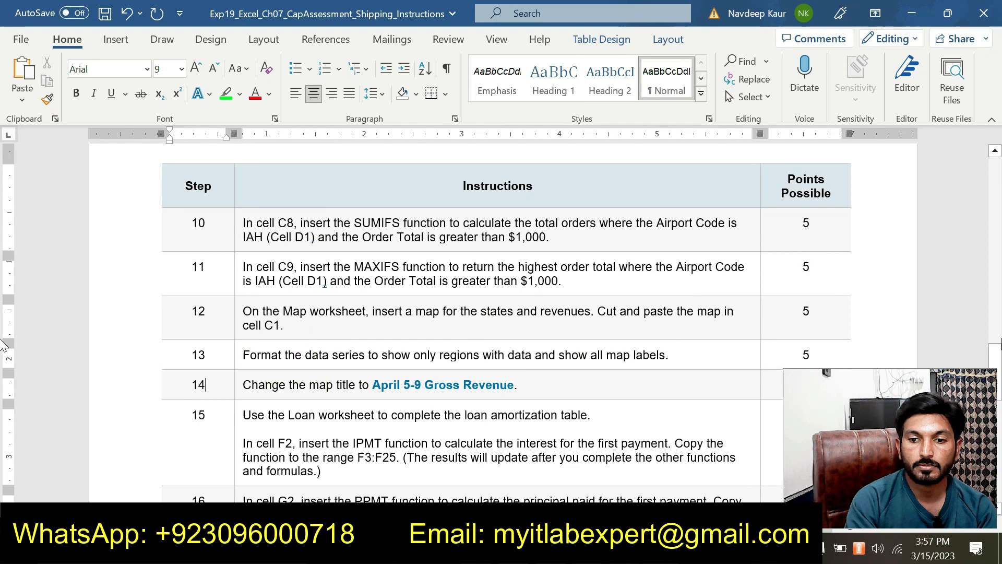
# Review steps 15 to 20 of the Word instructions and compare them with the amortization table on the Loan worksheet in Excel
pyautogui.moveTo(1000, 361); pyautogui.dragTo(1000, 396)
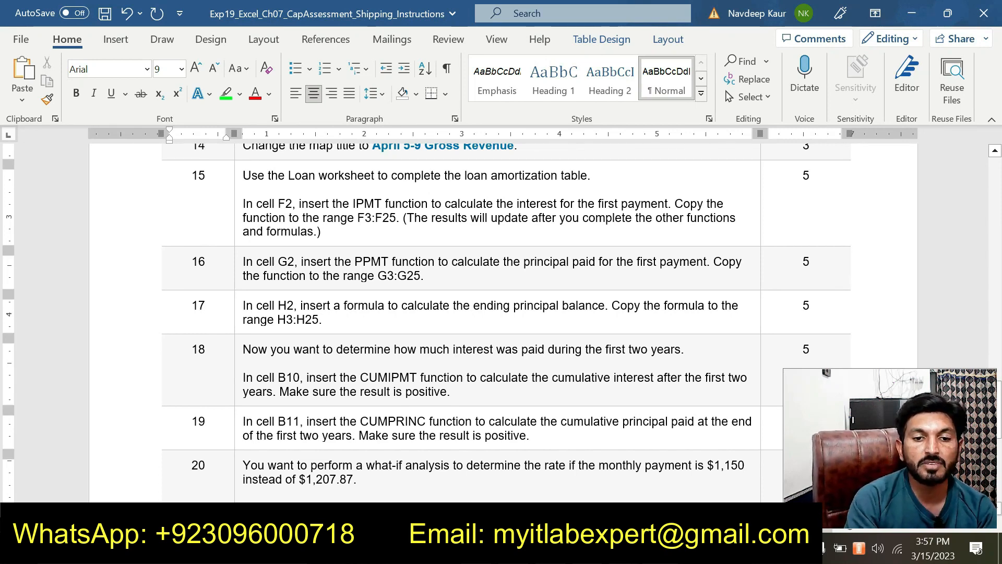
pyautogui.click(313, 548)
pyautogui.click(193, 506)
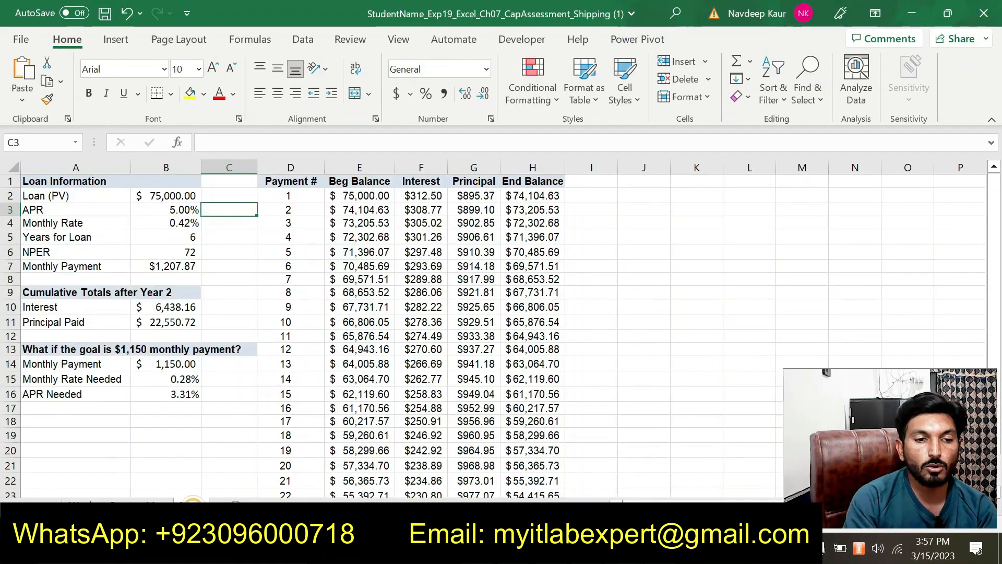
pyautogui.click(631, 549)
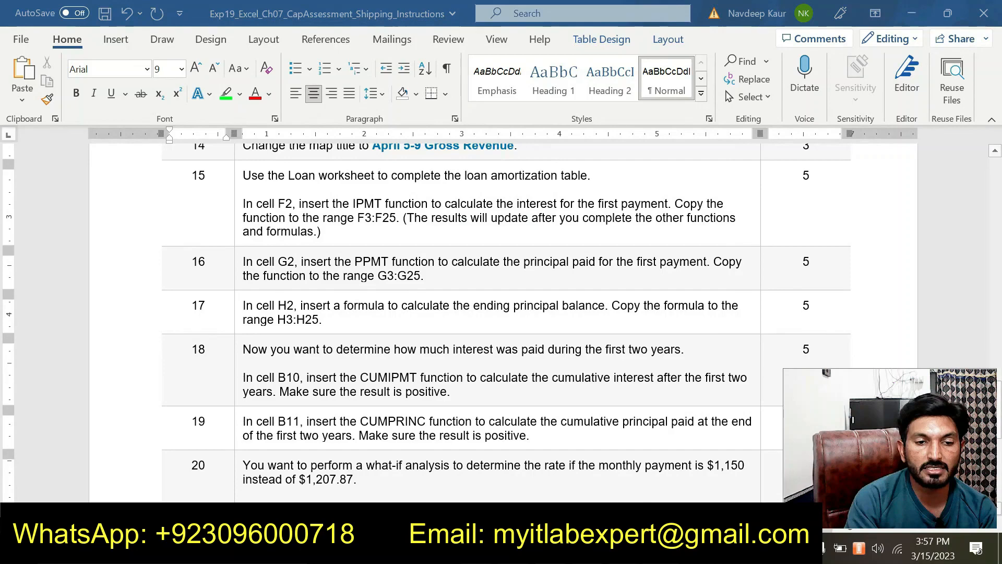
pyautogui.click(360, 548)
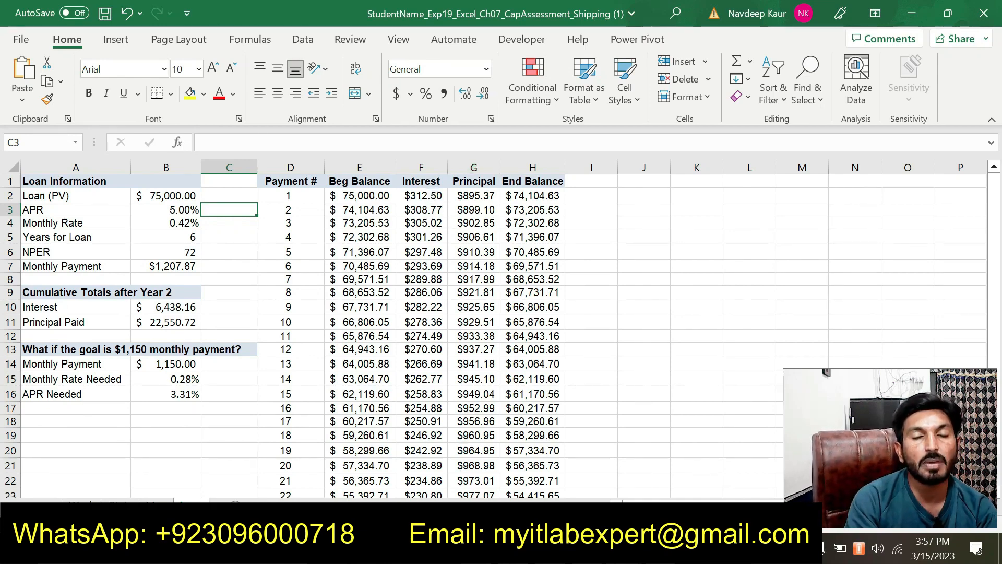
pyautogui.hotkey('alt', 'Tab')
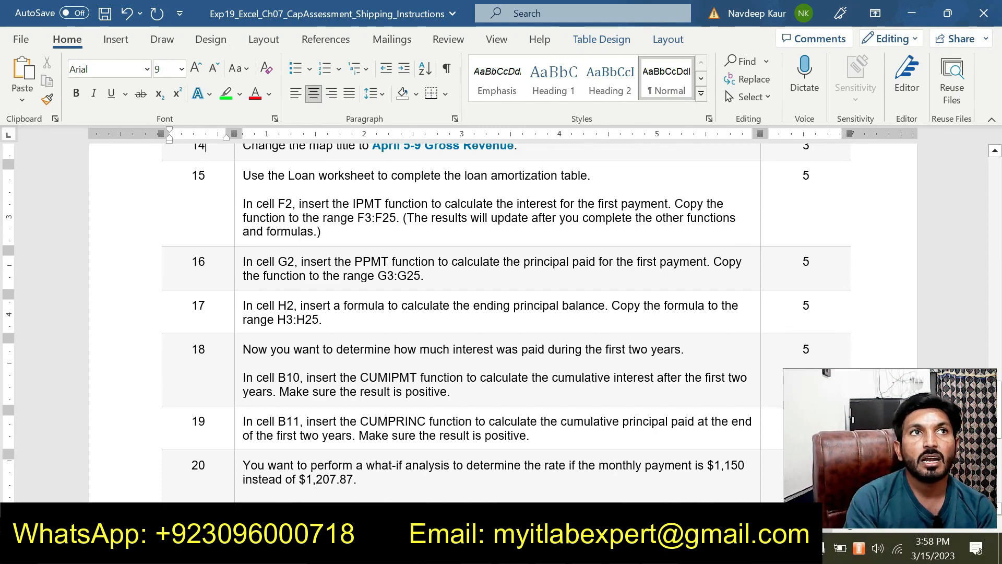
pyautogui.click(705, 548)
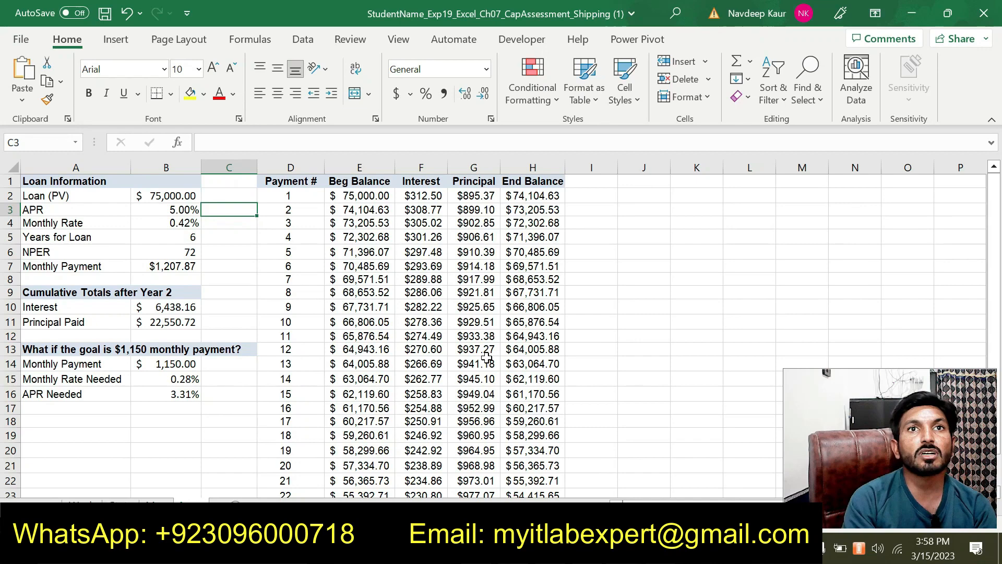
# Check step 17's ending principal balance instruction in Word against the End Balance column on the Loan worksheet
pyautogui.hotkey('alt', 'Tab')
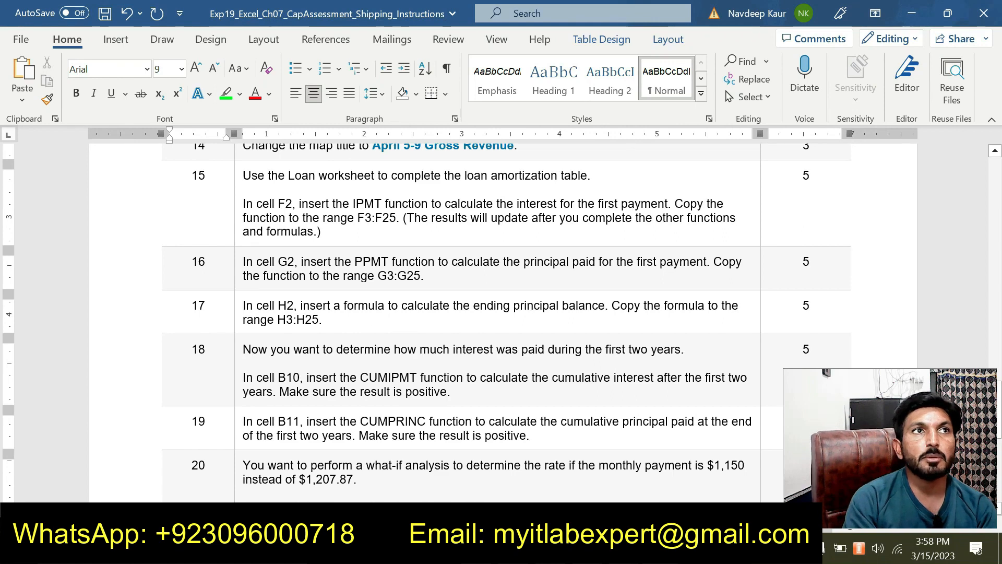
pyautogui.moveTo(278, 306); pyautogui.dragTo(322, 319)
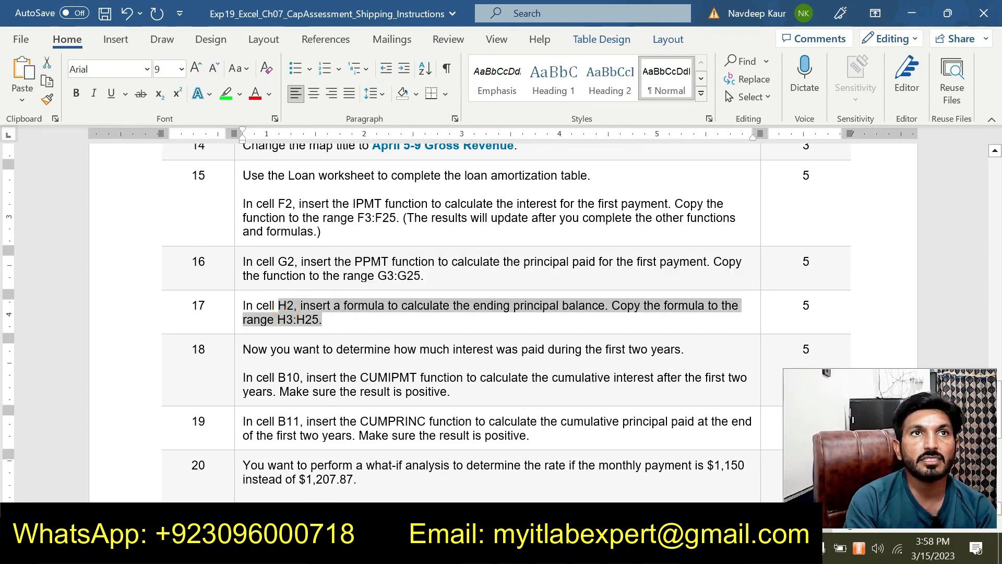
pyautogui.click(355, 316)
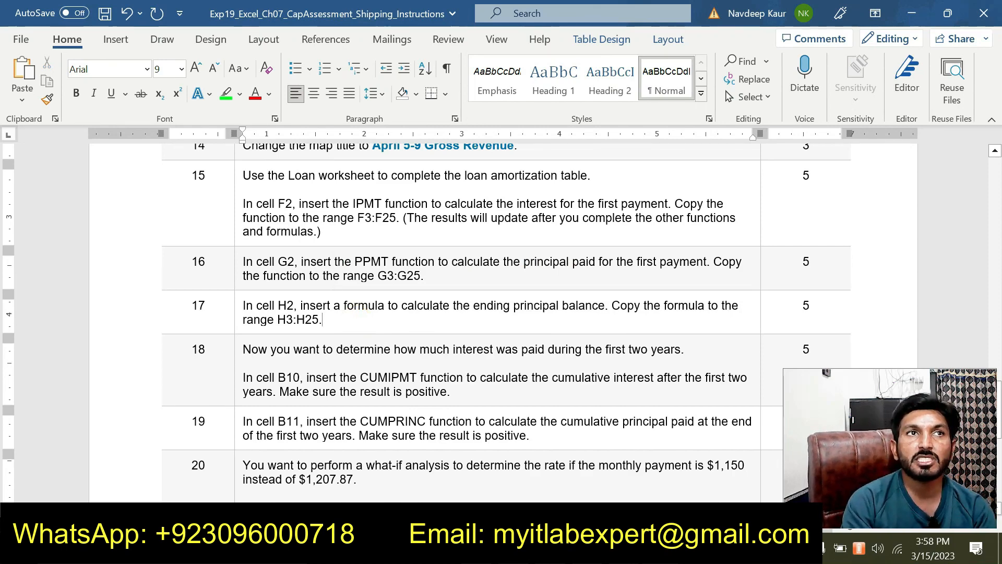
pyautogui.hotkey('alt', 'Tab')
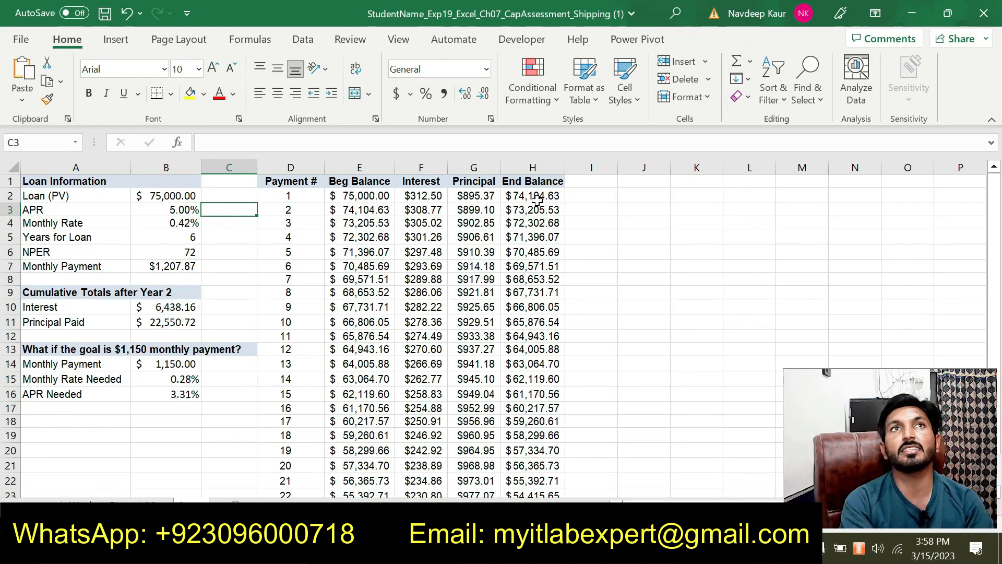
pyautogui.hotkey('alt', 'Tab')
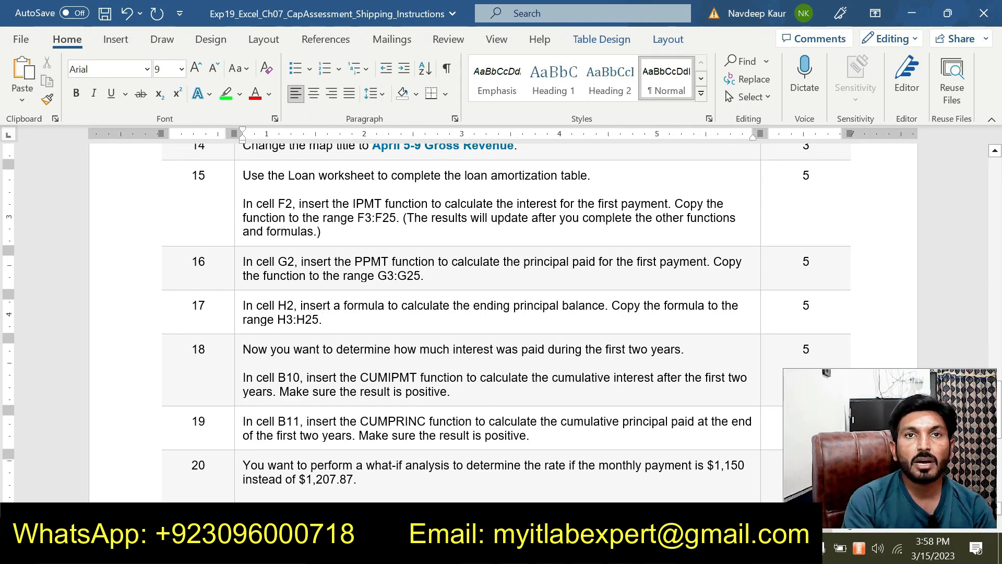
pyautogui.hotkey('alt', 'Tab')
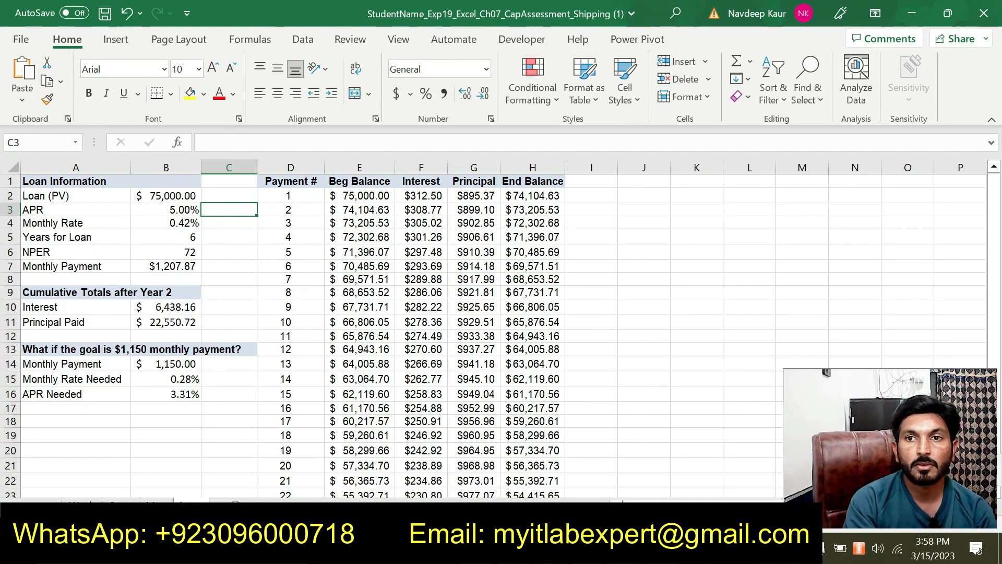
# Review step 19's CUMPRINC instruction in Word and return to the beginning of the instructions document
pyautogui.hotkey('alt', 'Tab')
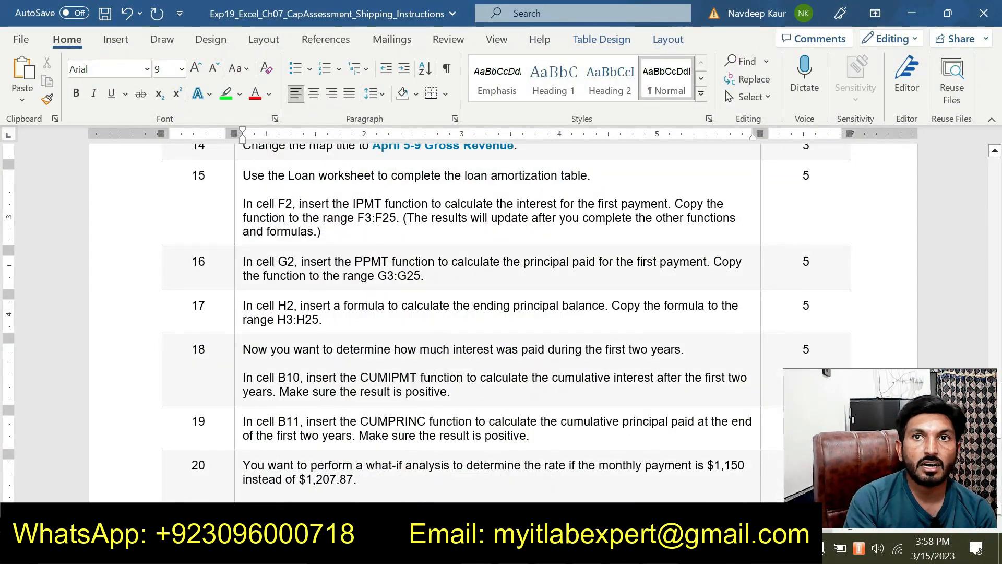
pyautogui.moveTo(531, 435); pyautogui.dragTo(658, 422)
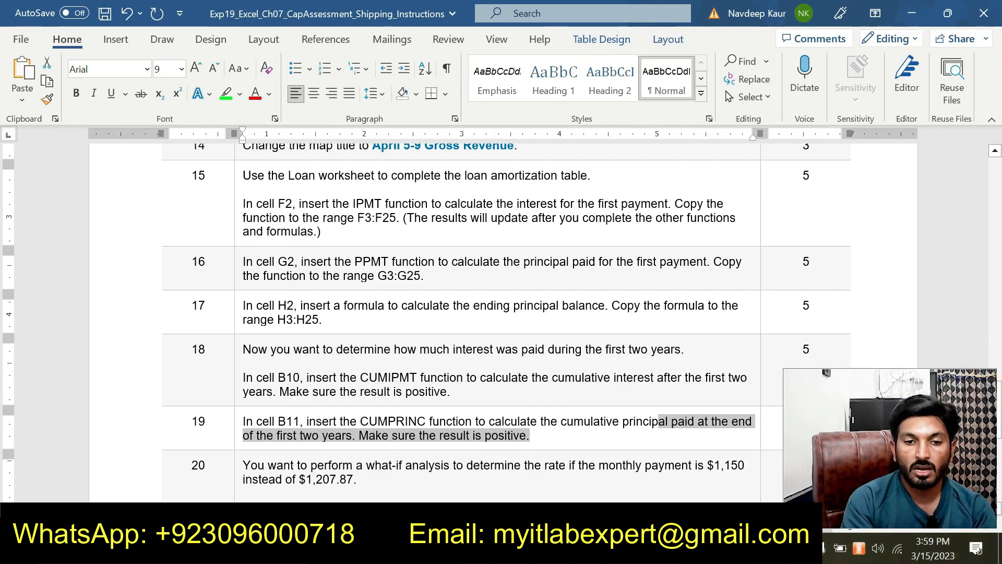
pyautogui.click(993, 172)
pyautogui.click(994, 172)
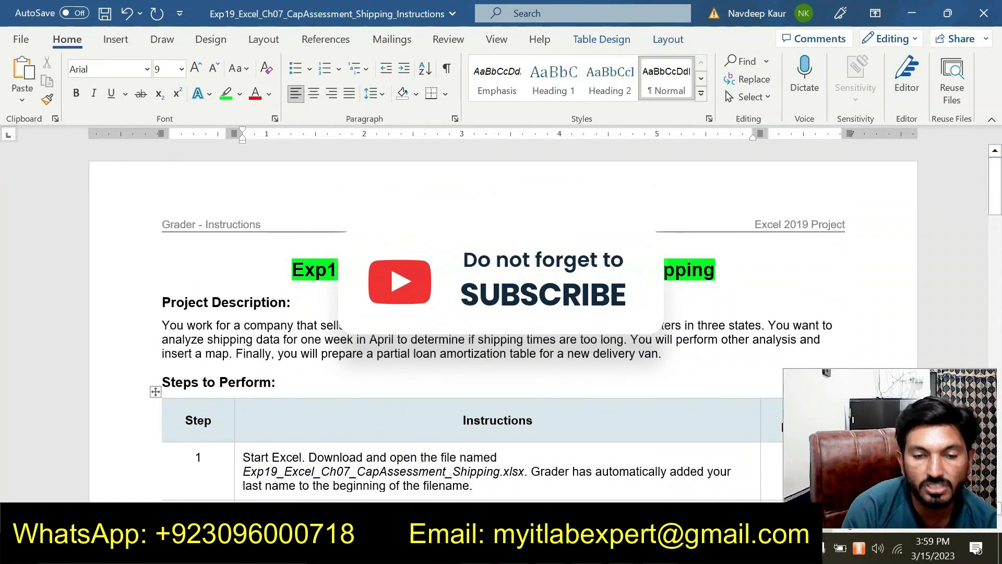